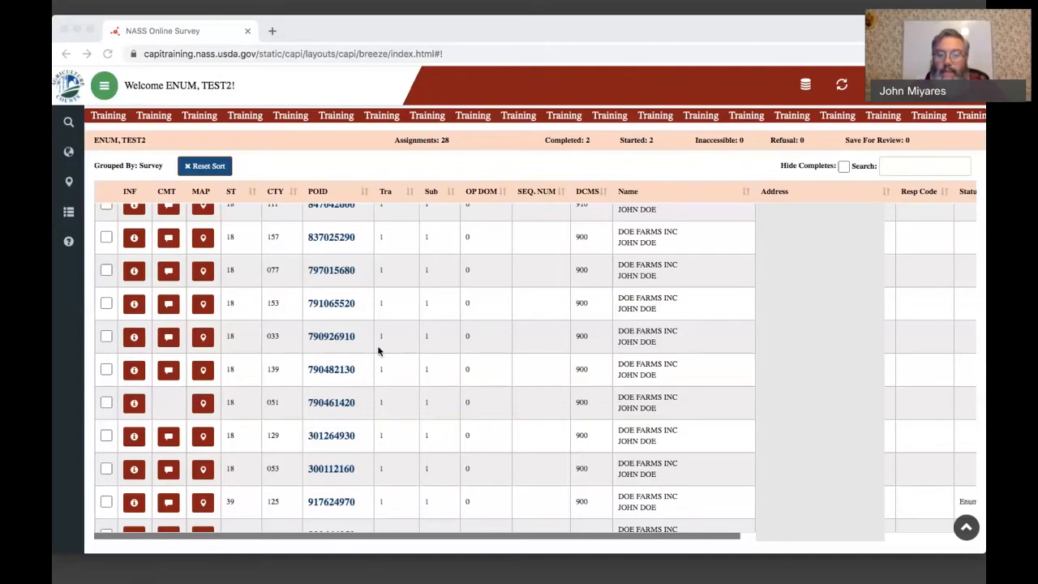
- Open the survey assignment for county 169 from the assignment list and verify its address information
scroll(378, 351, "down", 1)
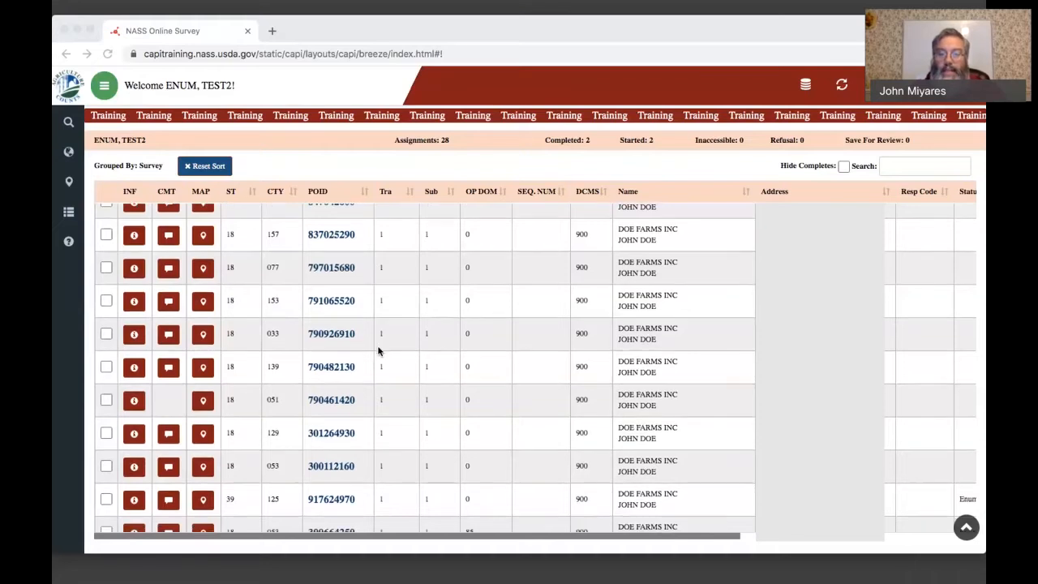
scroll(378, 350, "down", 2)
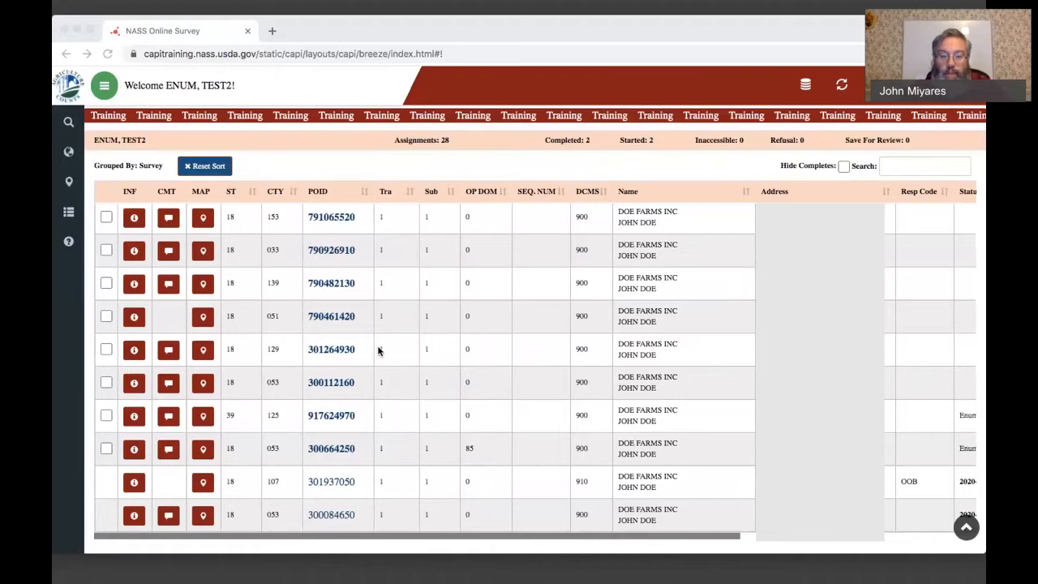
scroll(377, 350, "up", 2)
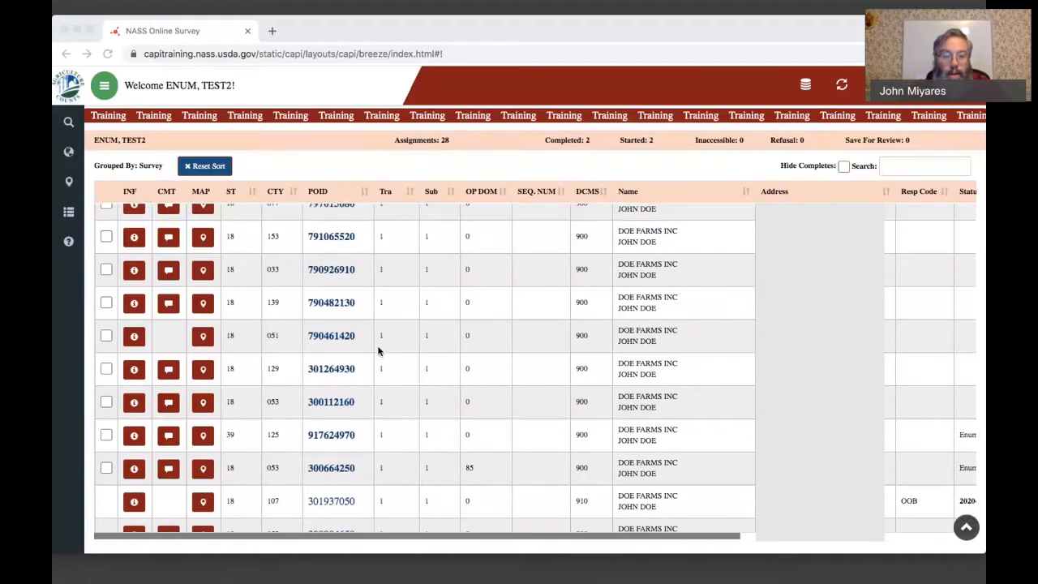
scroll(378, 350, "up", 3)
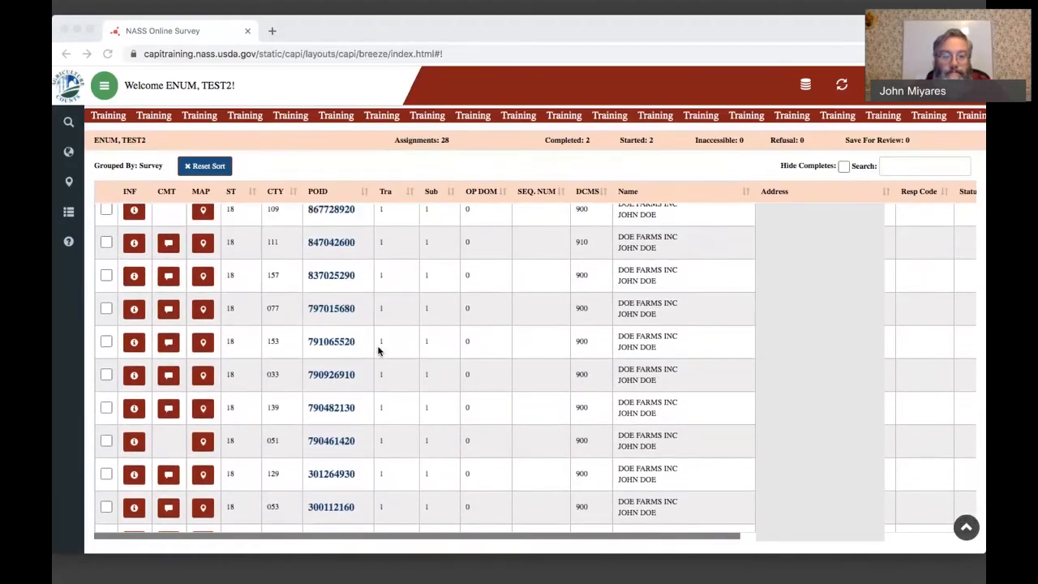
scroll(377, 350, "up", 3)
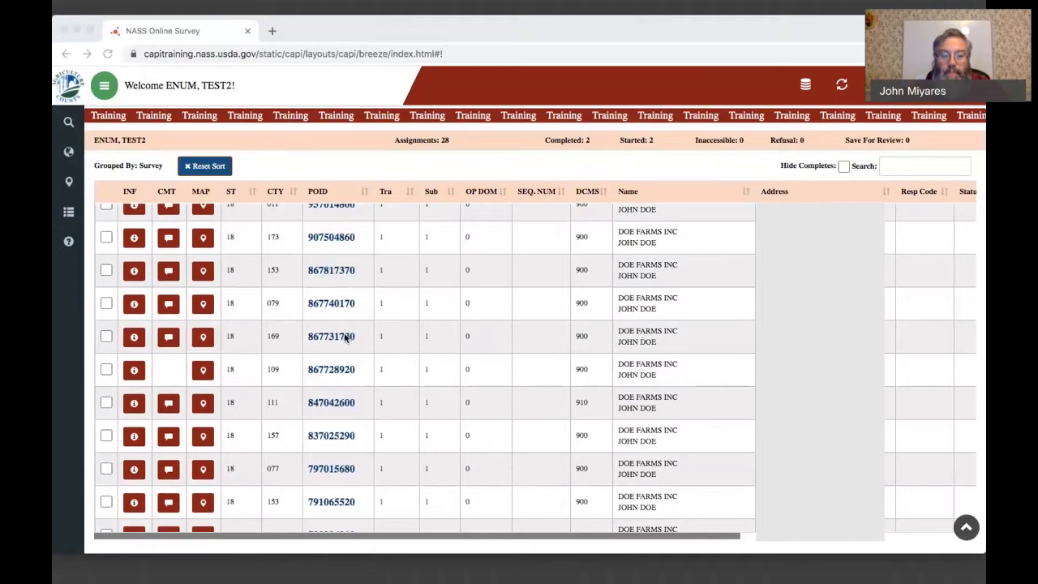
left_click(345, 338)
left_click(349, 338)
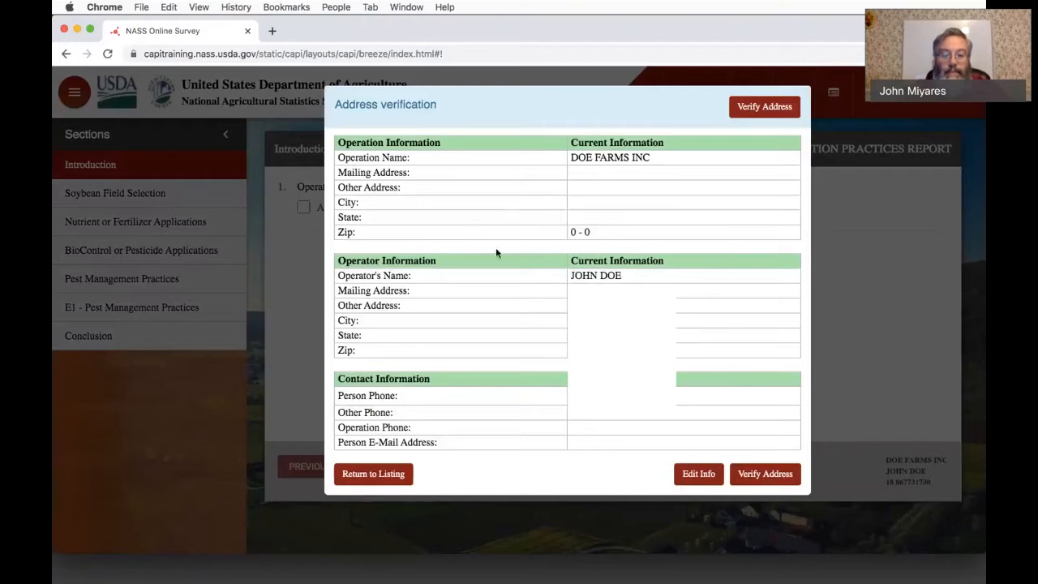
left_click(758, 475)
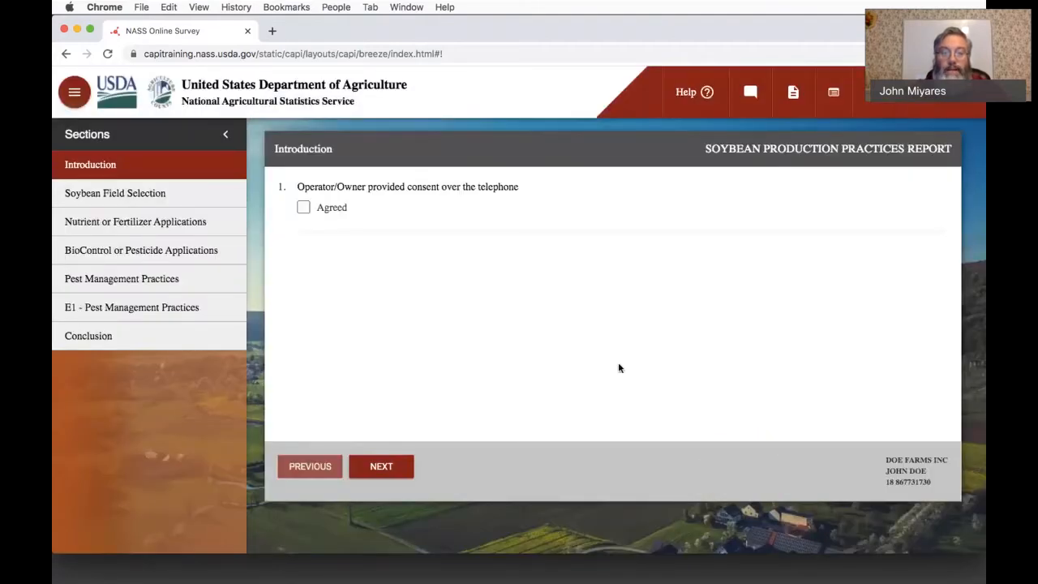
- Mark the operator's telephone consent as Agreed and continue to the next question
left_click(653, 70)
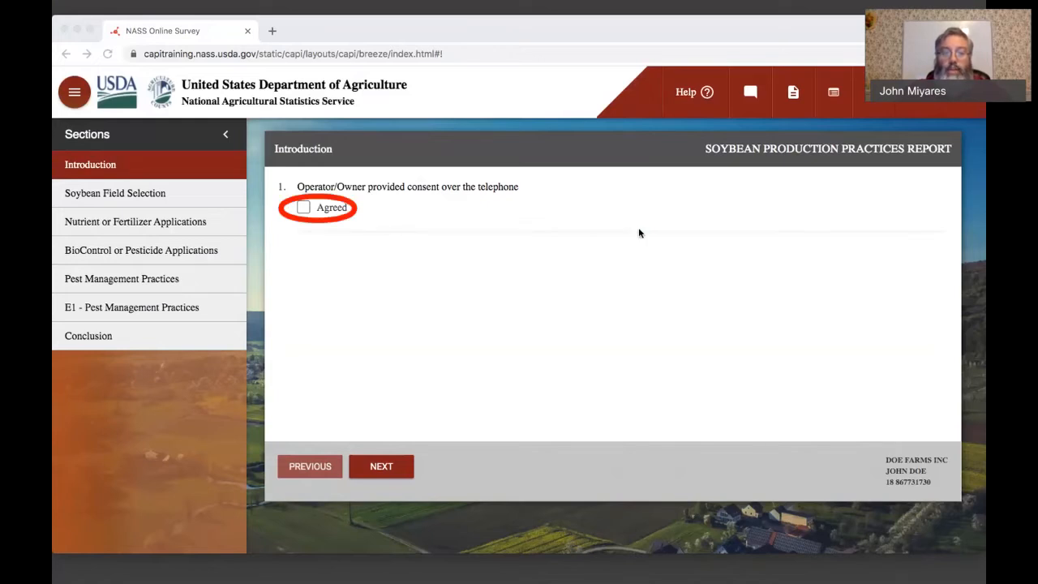
left_click(305, 209)
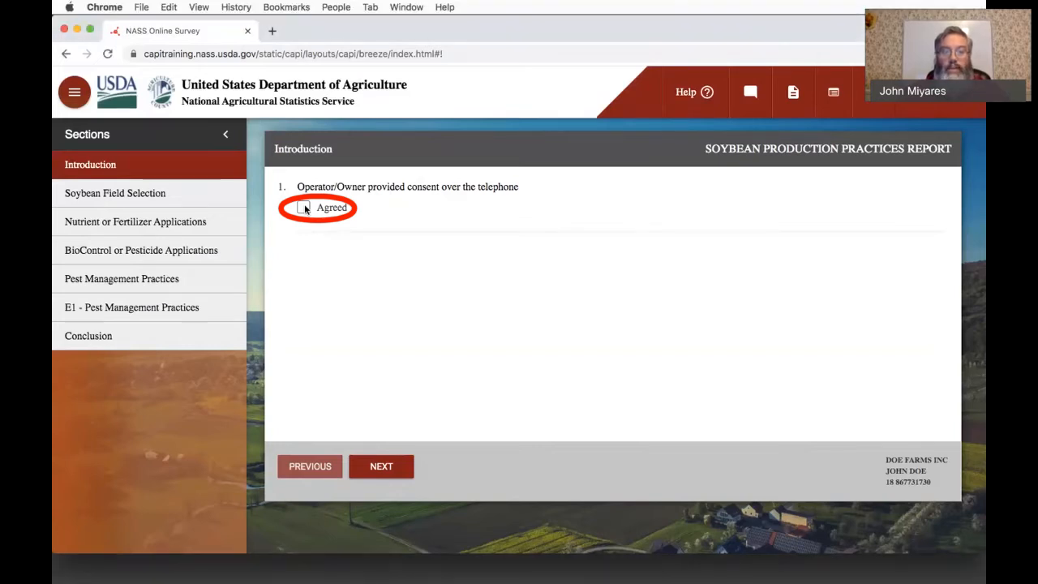
left_click(304, 209)
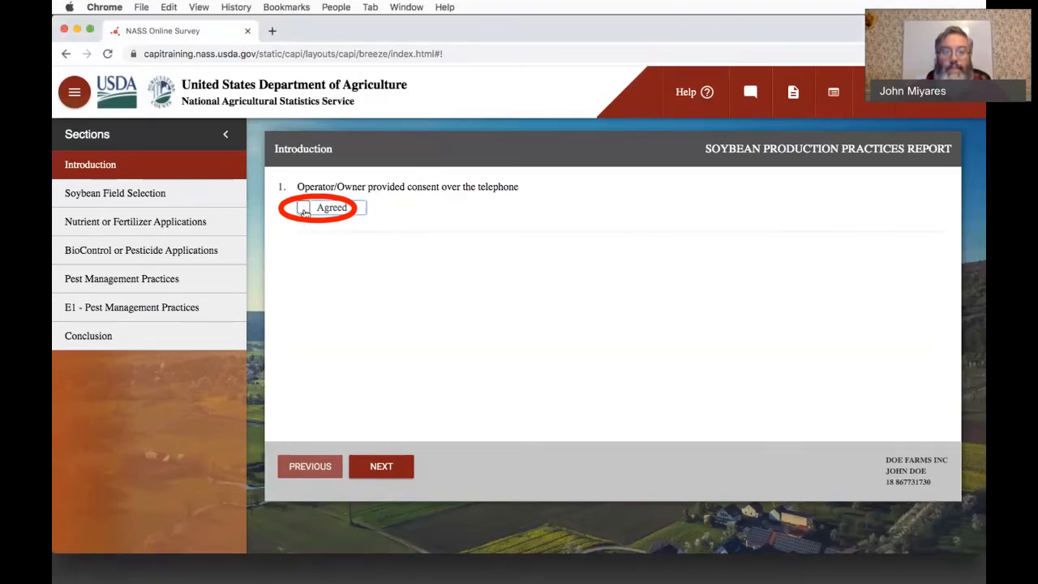
left_click(388, 469)
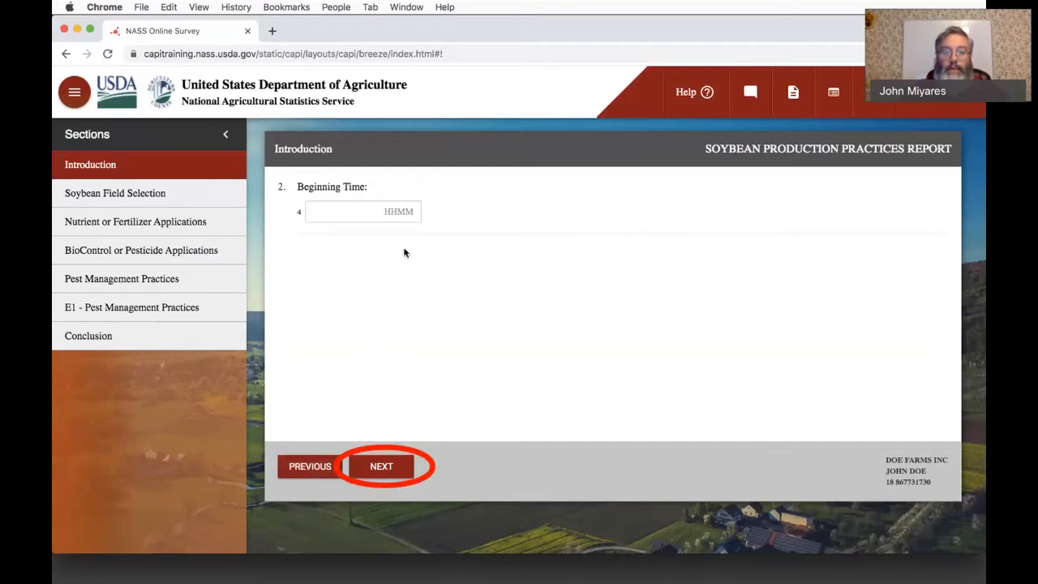
- Enter 1100 as the interview's beginning time and continue to the partner information
left_click(380, 212)
type("110")
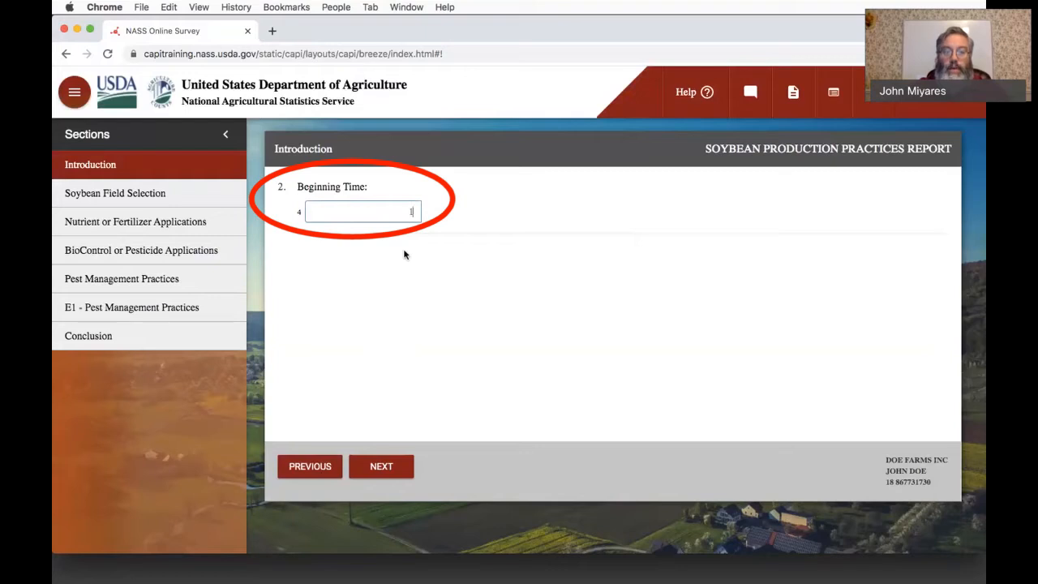
type("0")
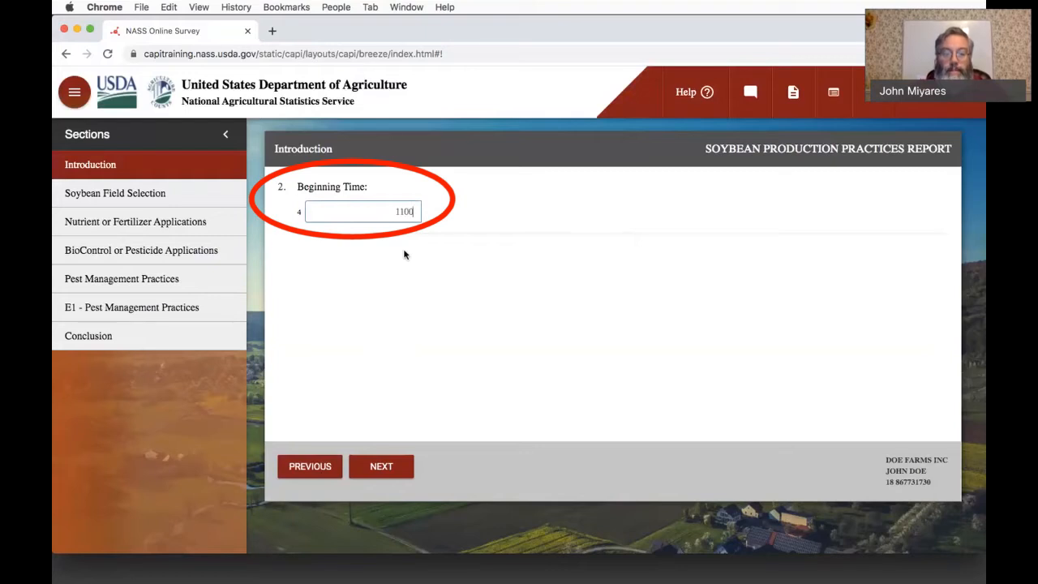
left_click(381, 465)
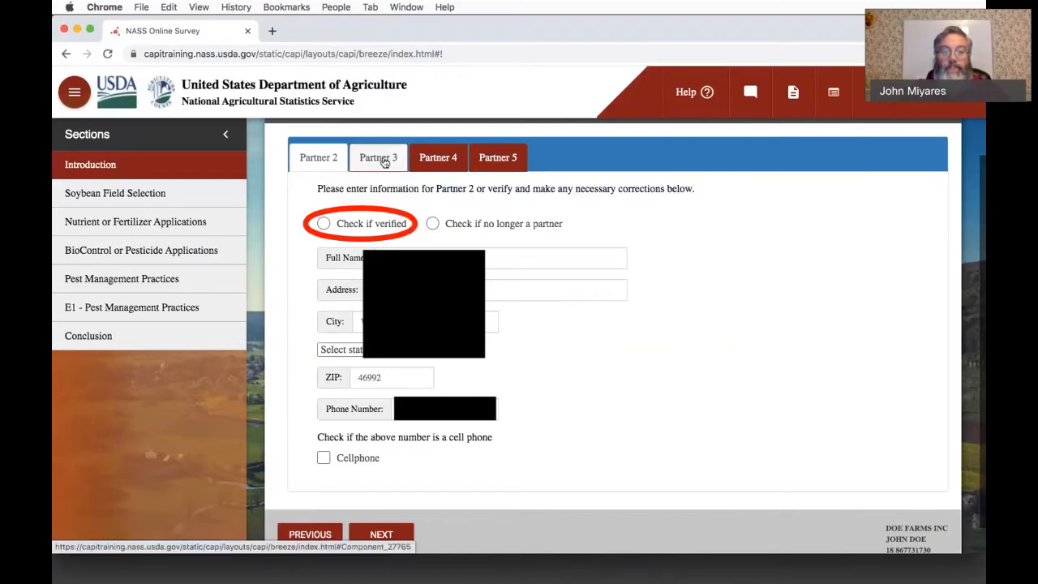
- Mark the information for Partner 2 and Partner 3 as verified
left_click(323, 224)
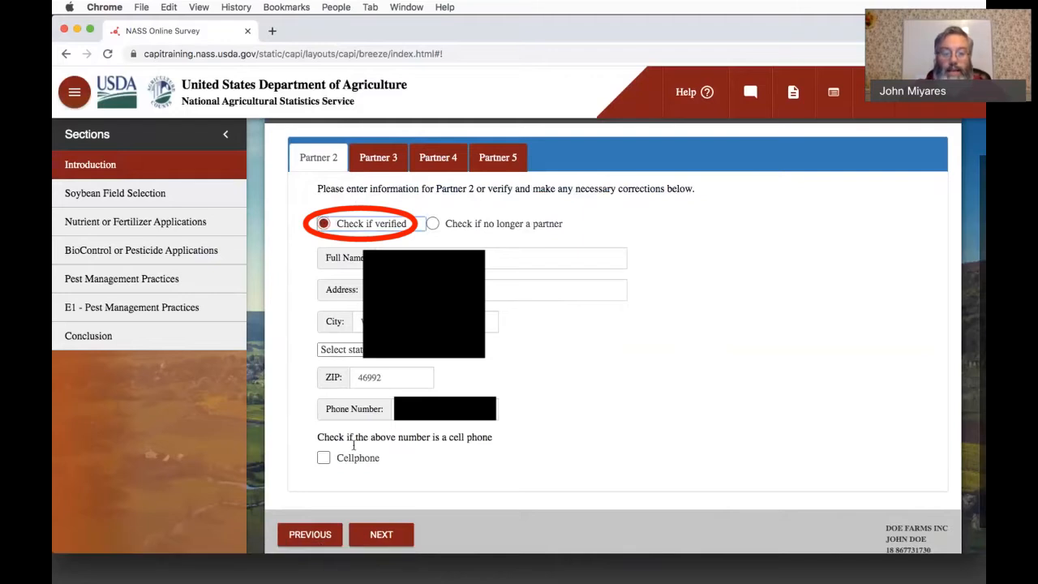
left_click(381, 534)
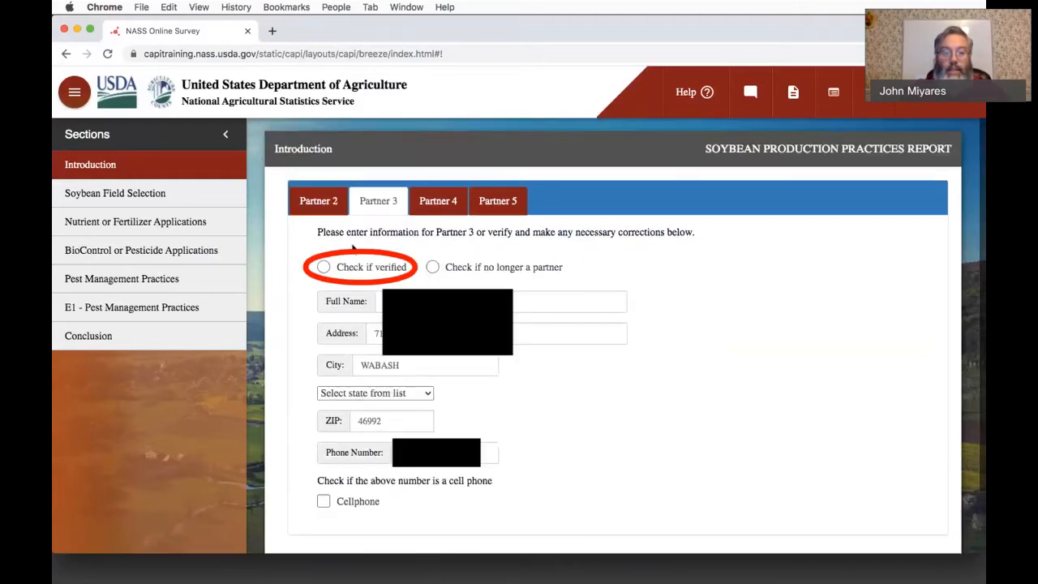
left_click(323, 267)
scroll(384, 466, "down", 2)
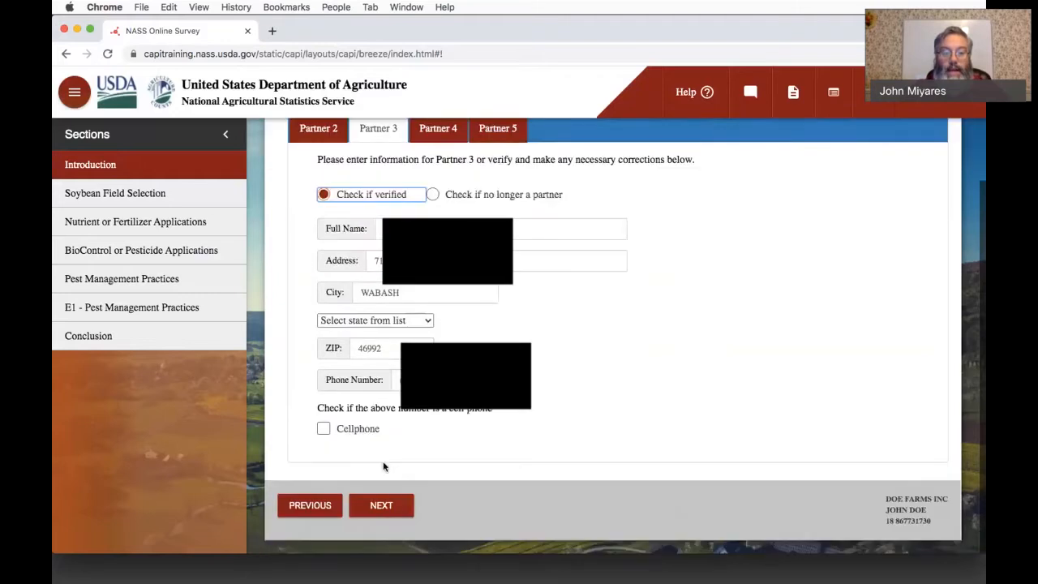
left_click(381, 504)
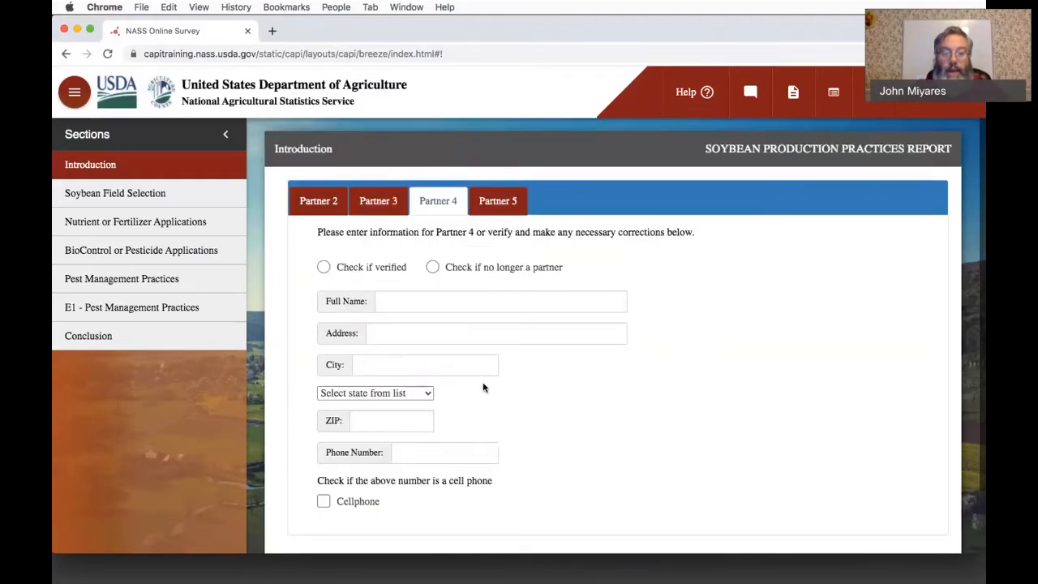
- Leave the remaining partner entries blank and proceed to the Soybean Field Selection section
scroll(483, 388, "down", 2)
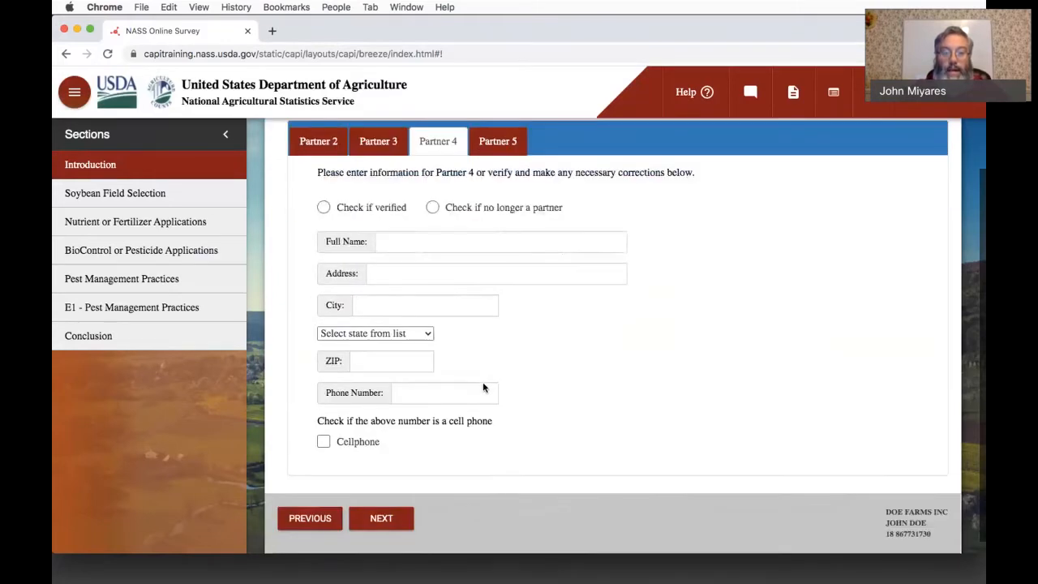
left_click(396, 514)
scroll(540, 449, "down", 2)
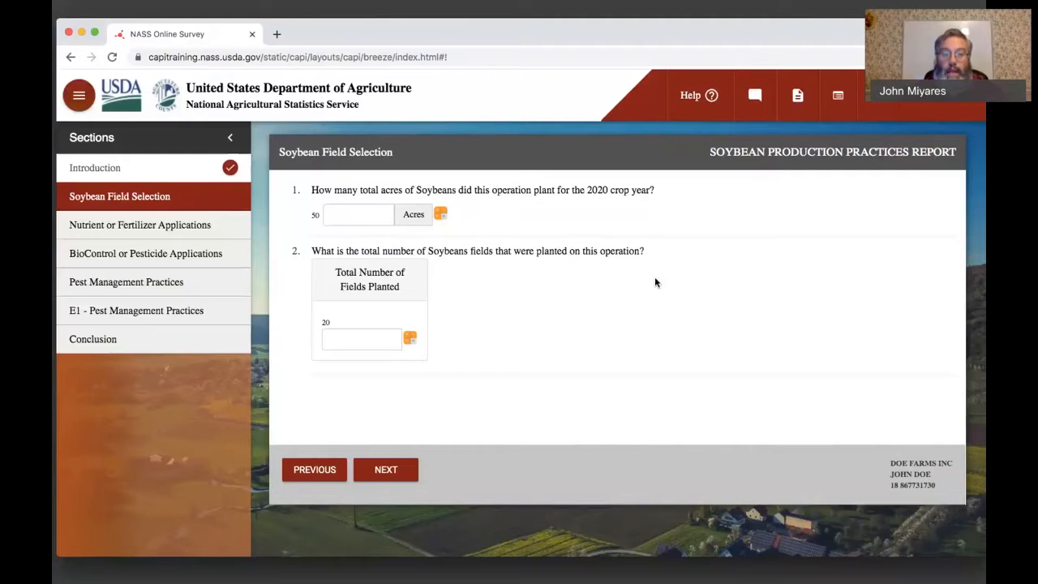
- Enter 1,500 total soybean acres planted for the 2020 crop year and 9 total fields planted
left_click(376, 219)
left_click(377, 218)
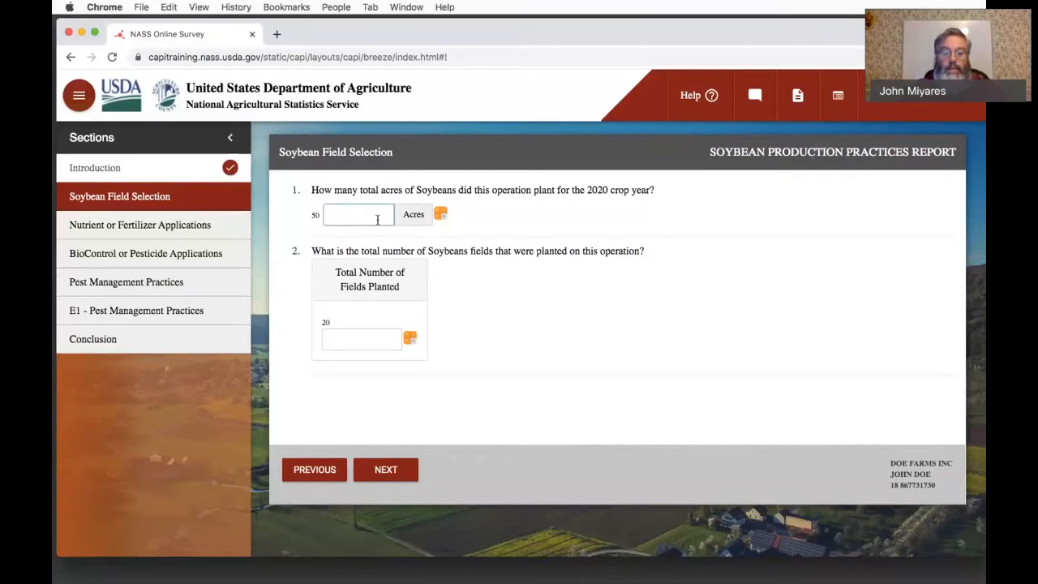
type("1500")
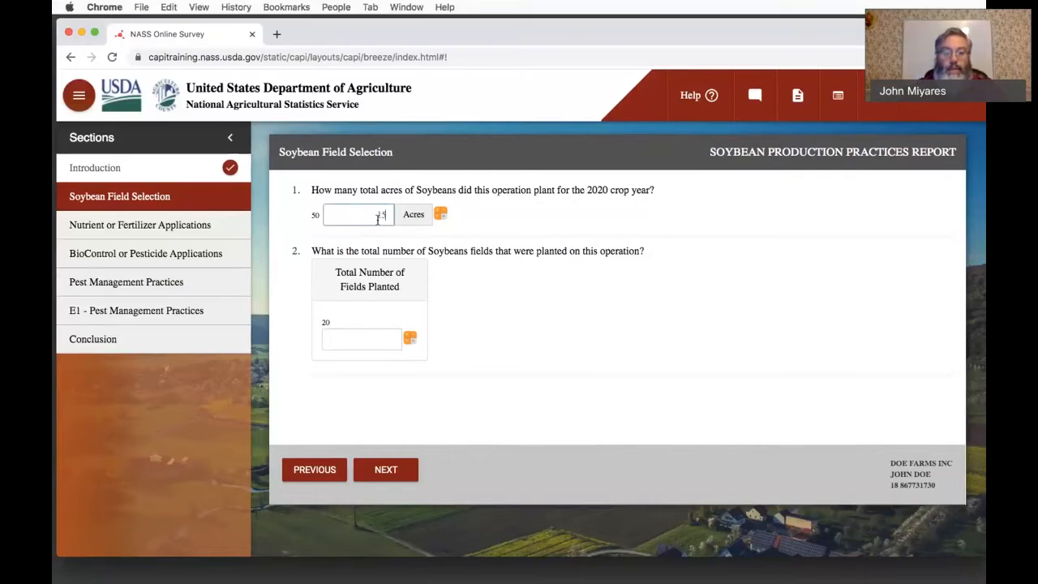
left_click(375, 339)
type("9")
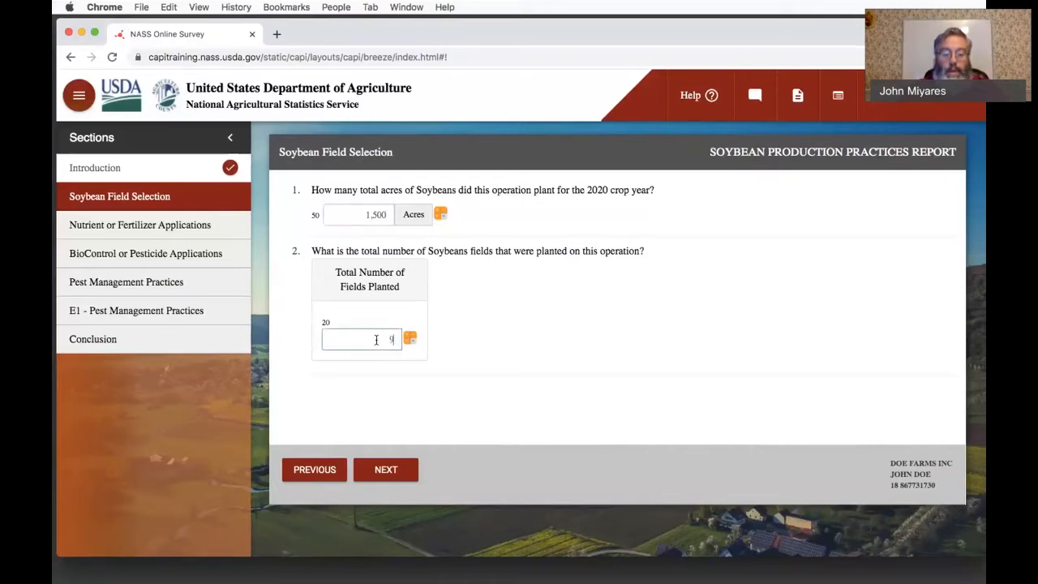
- View the calculator for the total acres answer, close it, and continue to the field identification questions
left_click(441, 213)
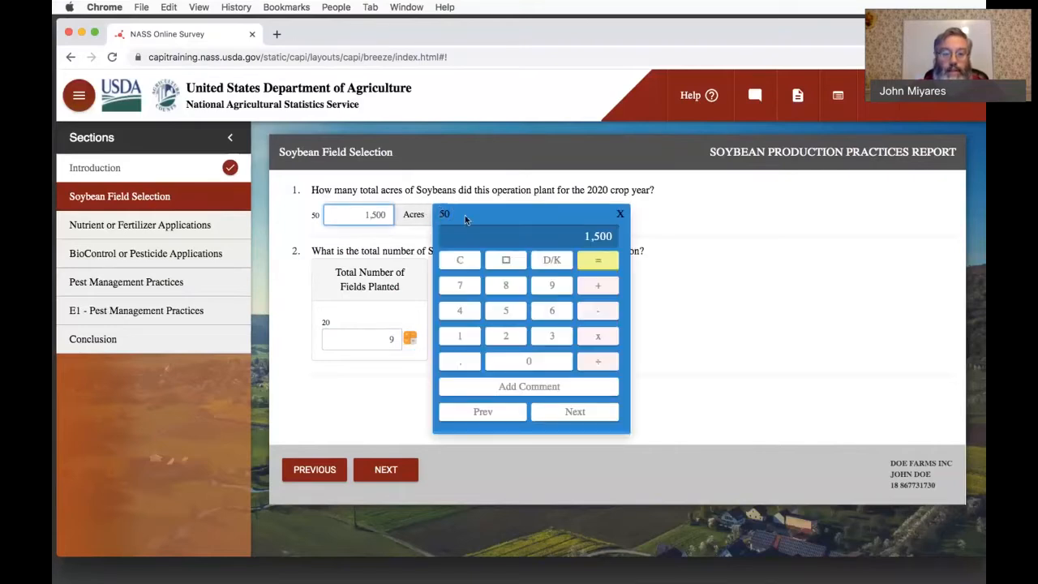
left_click(621, 215)
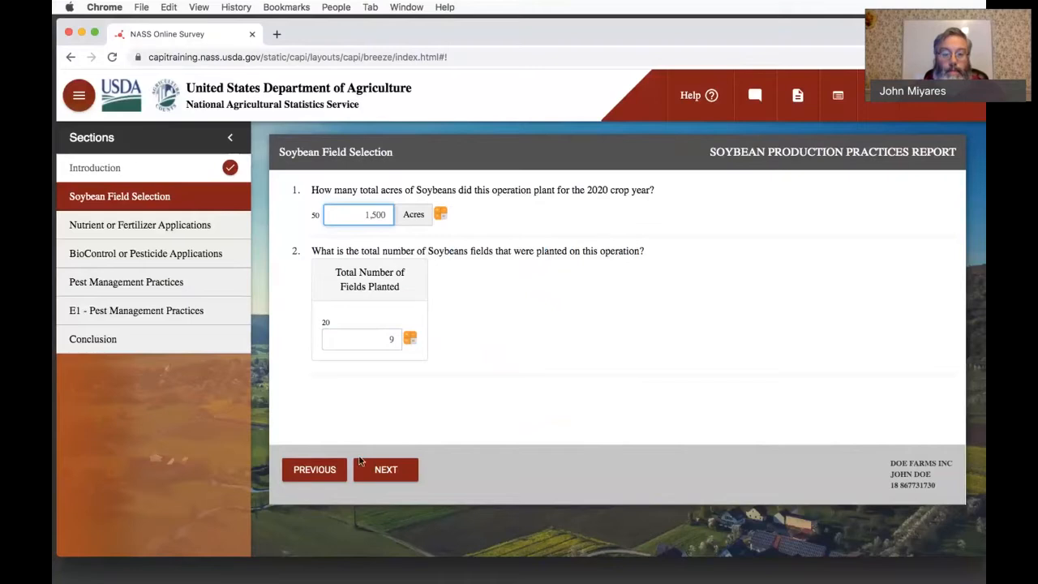
left_click(387, 473)
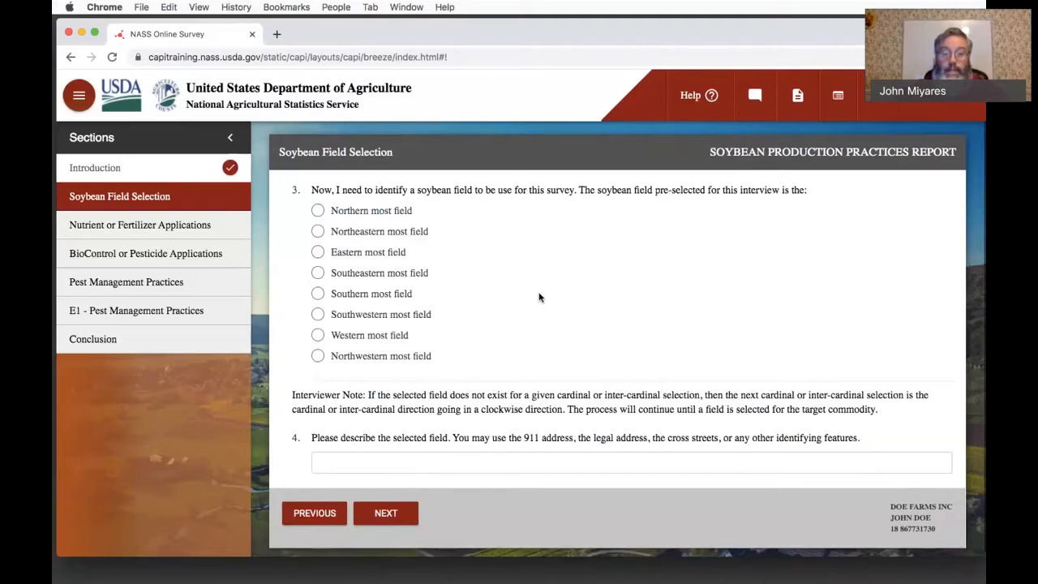
- Select the Northern most field as the survey field and describe it as "Near the Town Shed"
left_click(318, 211)
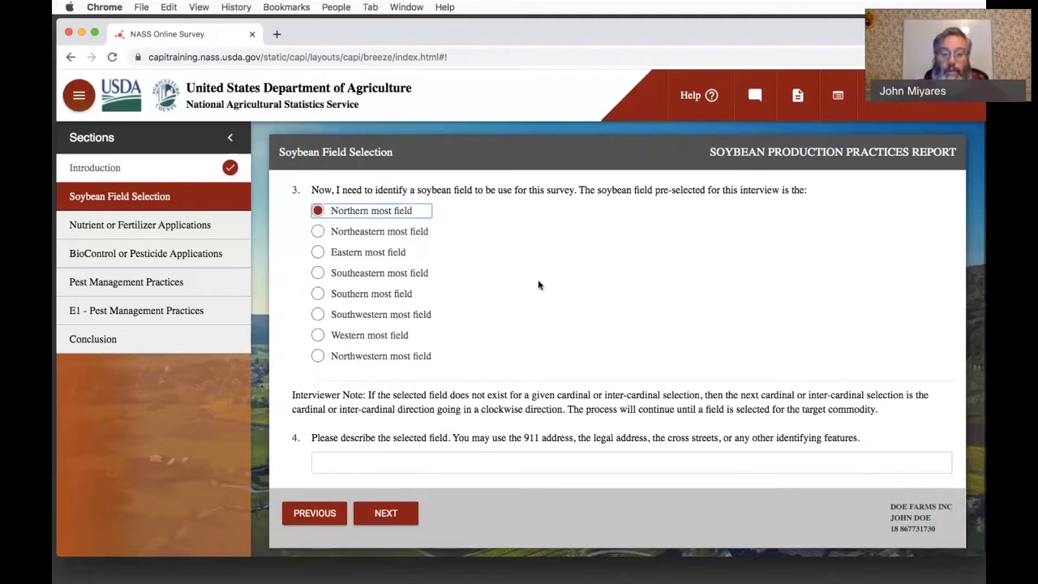
scroll(538, 284, "down", 1)
left_click(452, 458)
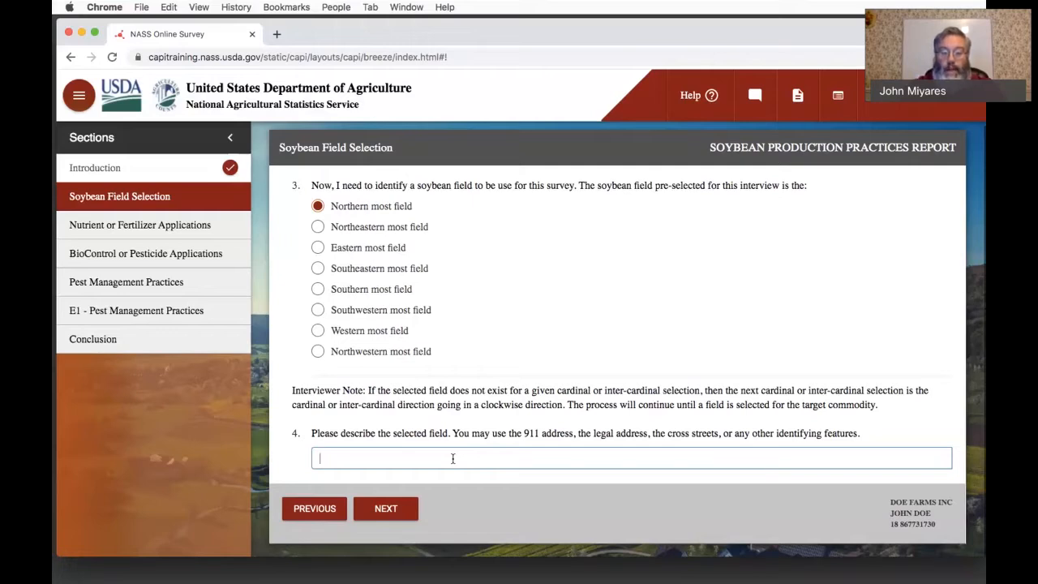
type("Near t")
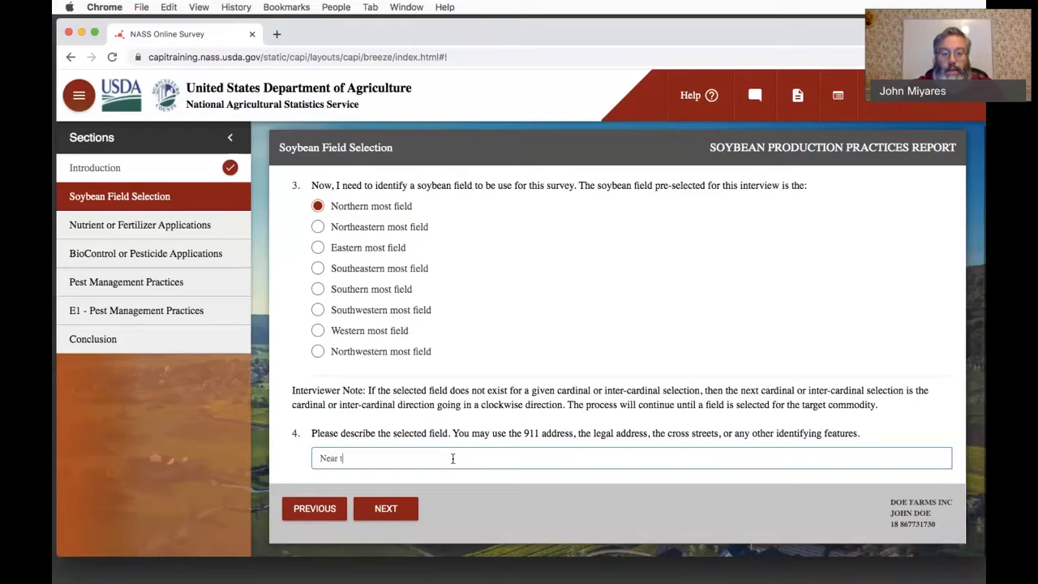
type("he Town Shed")
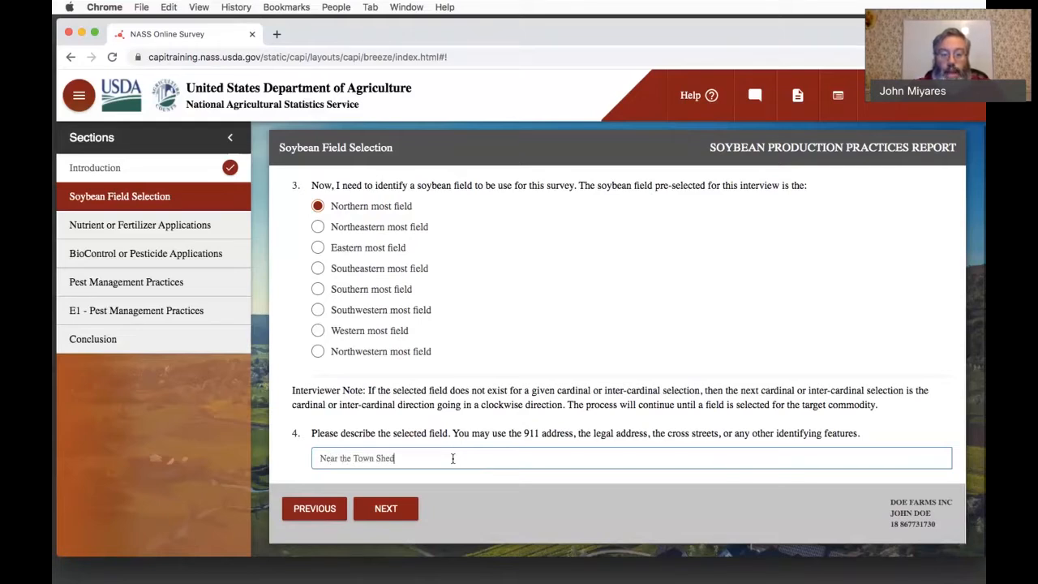
left_click(392, 511)
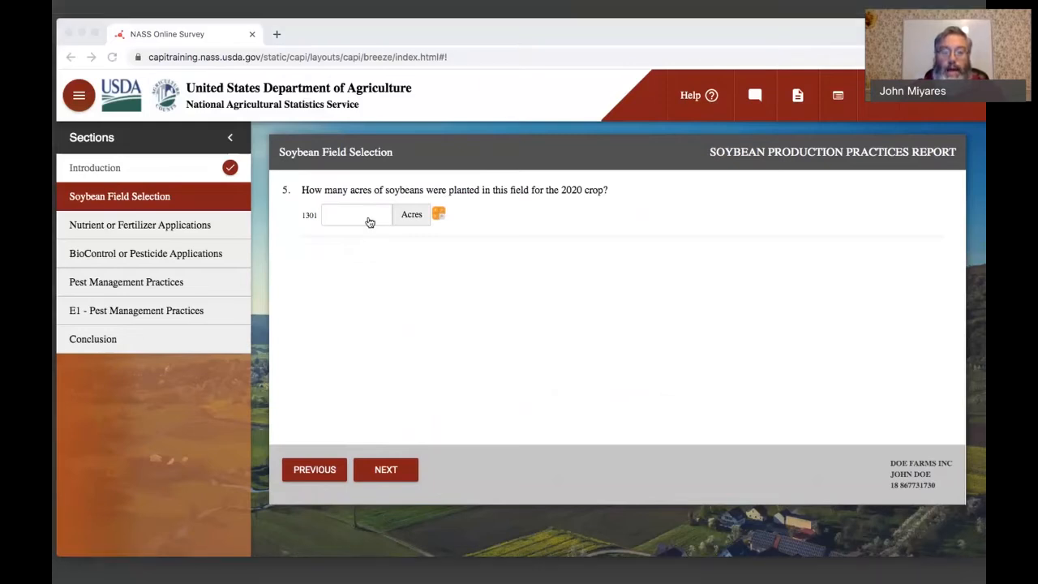
- Enter 60 acres of soybeans planted in the selected field and proceed to Nutrient or Fertilizer Applications
left_click(487, 381)
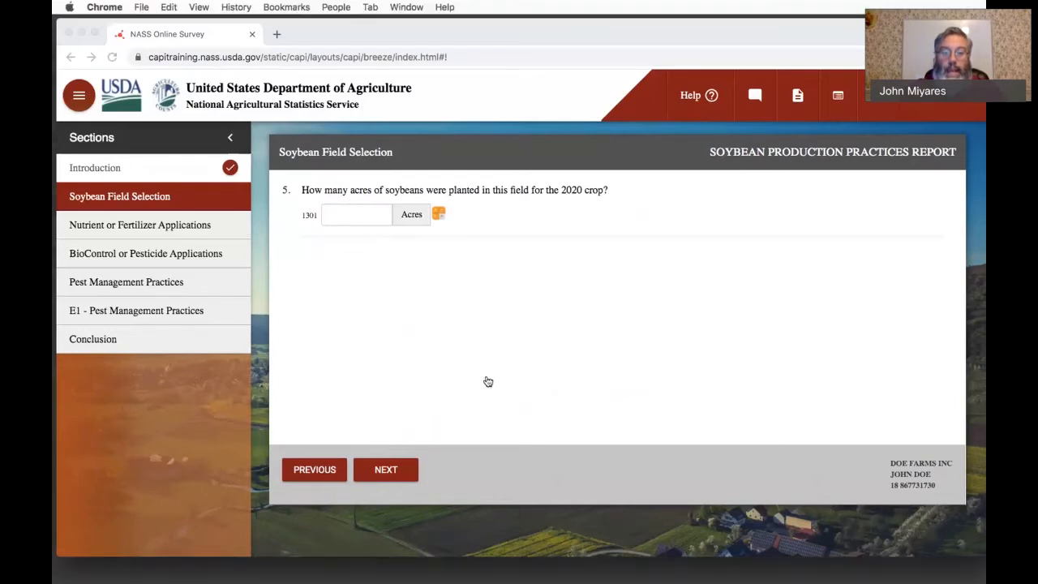
left_click(371, 218)
type("60")
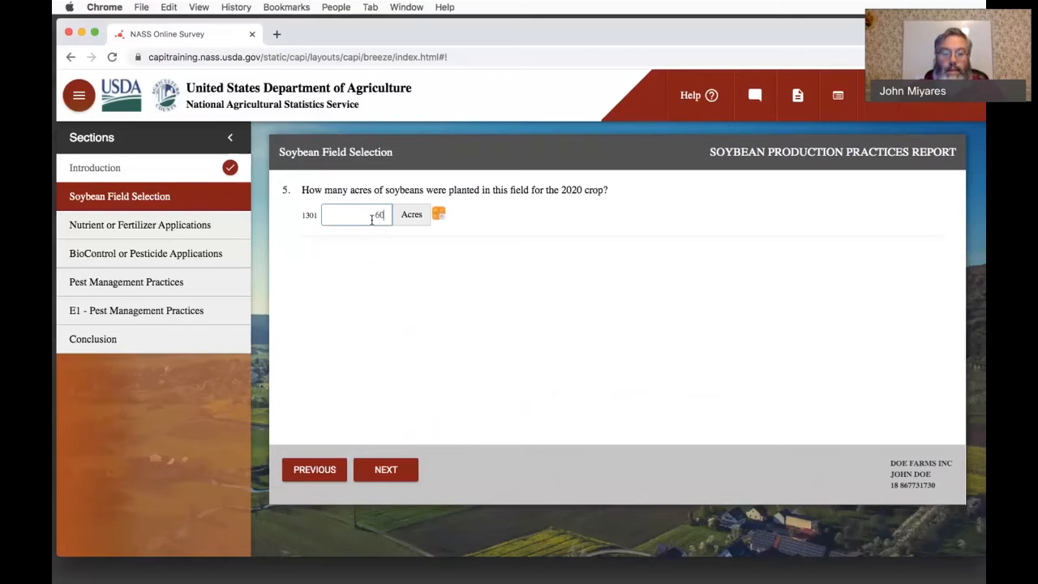
left_click(387, 469)
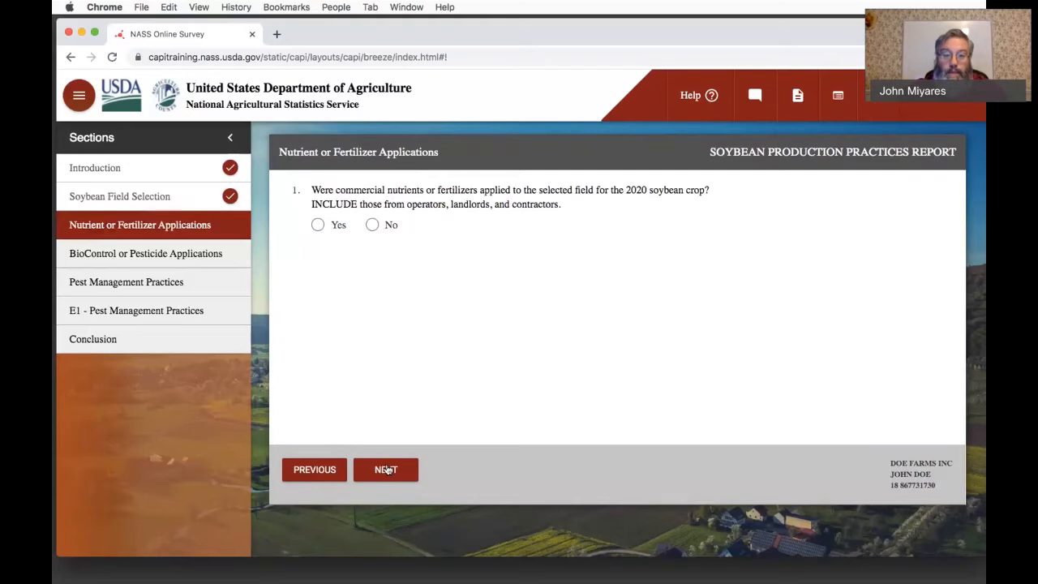
- Answer Yes to commercial nutrients or fertilizers being applied to the selected field and enter 2 applications
left_click(319, 225)
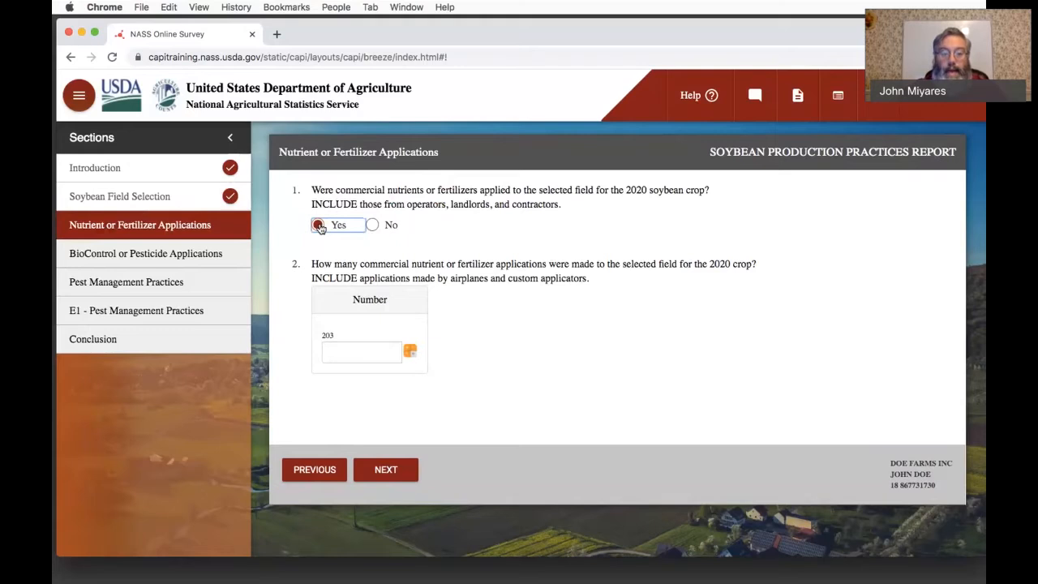
key("super+Tab")
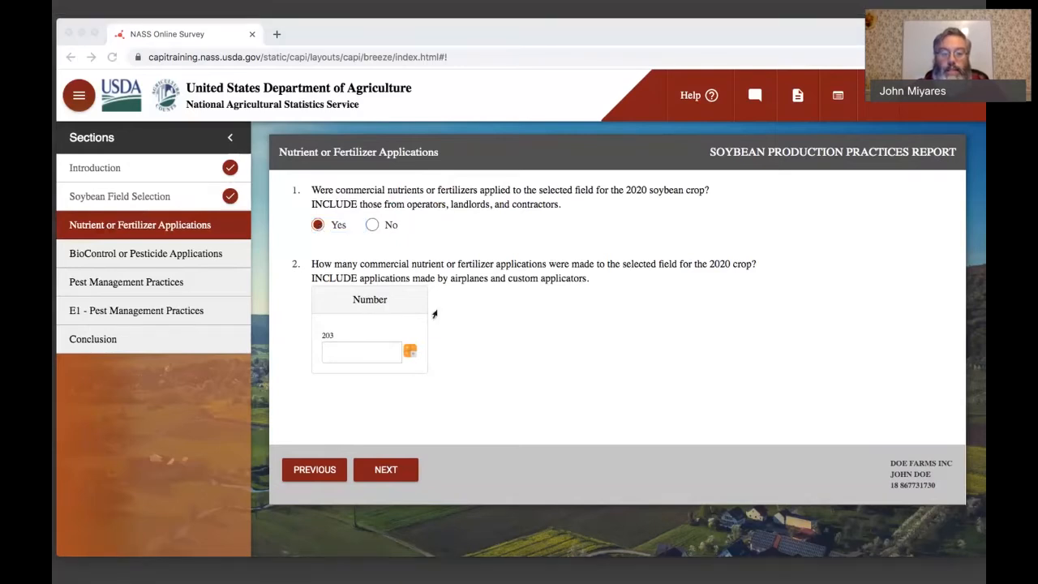
left_click(524, 367)
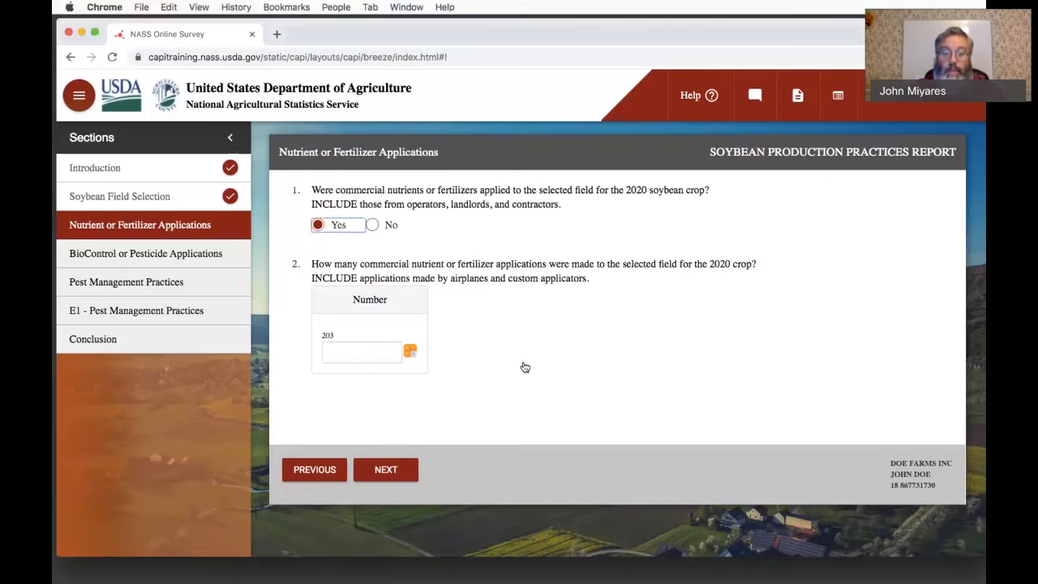
left_click(385, 348)
type("2")
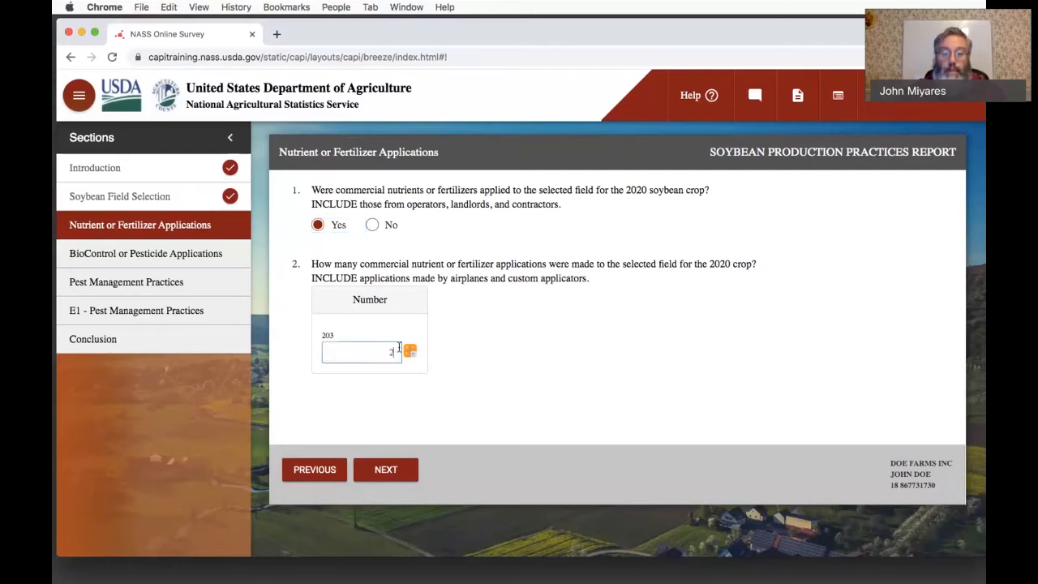
- Save an item comment on the number of applications reading "Actually did a blend of two fertilizers in the same application."
left_click(411, 352)
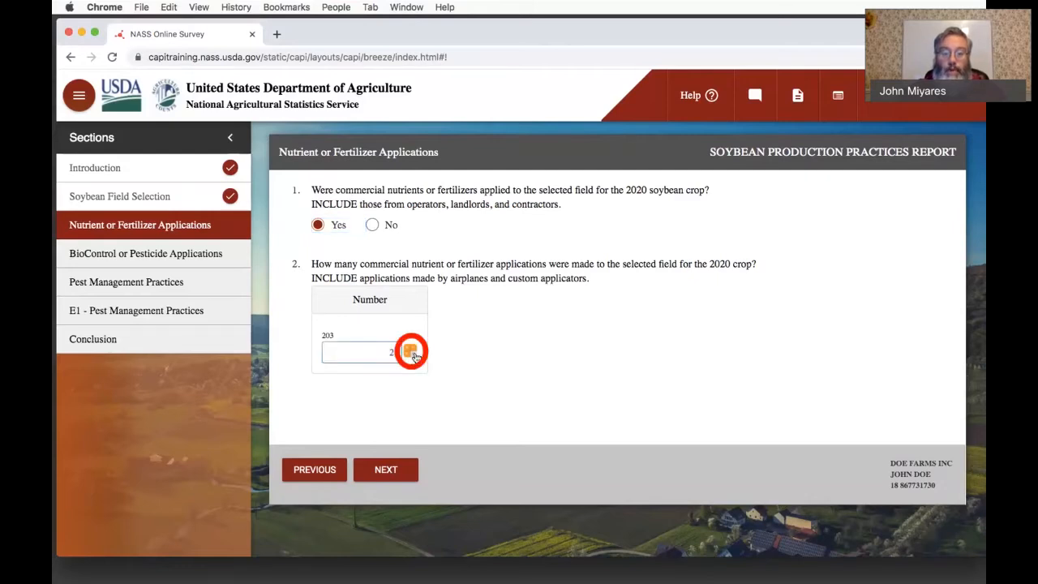
left_click(411, 352)
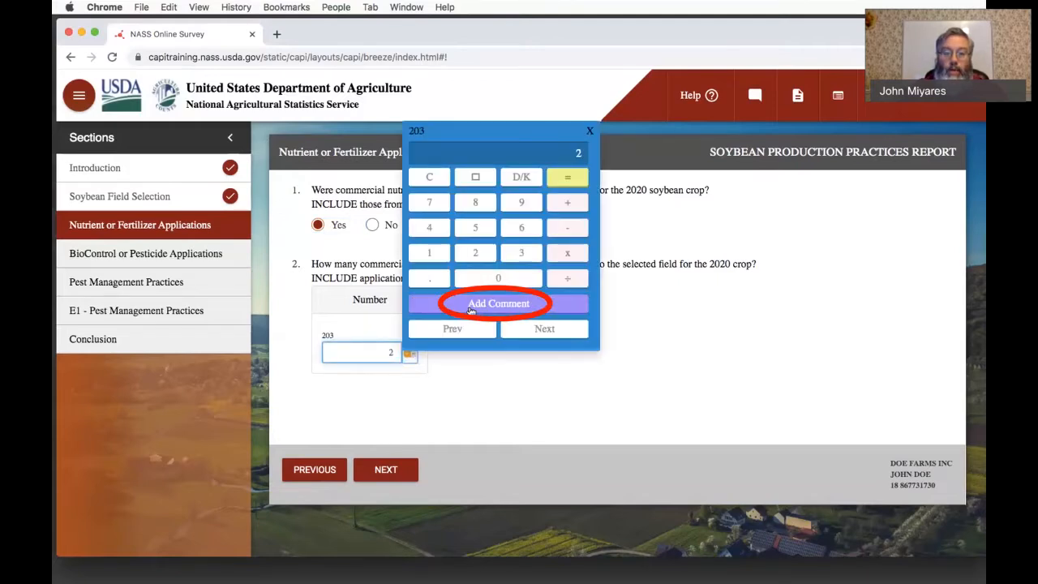
type("ually did a ")
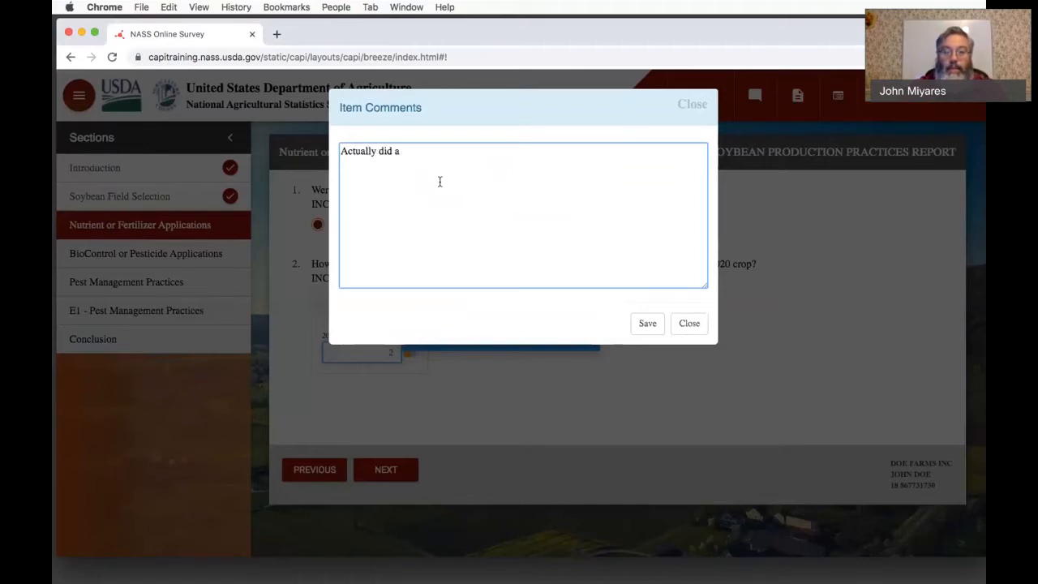
type("blend of t")
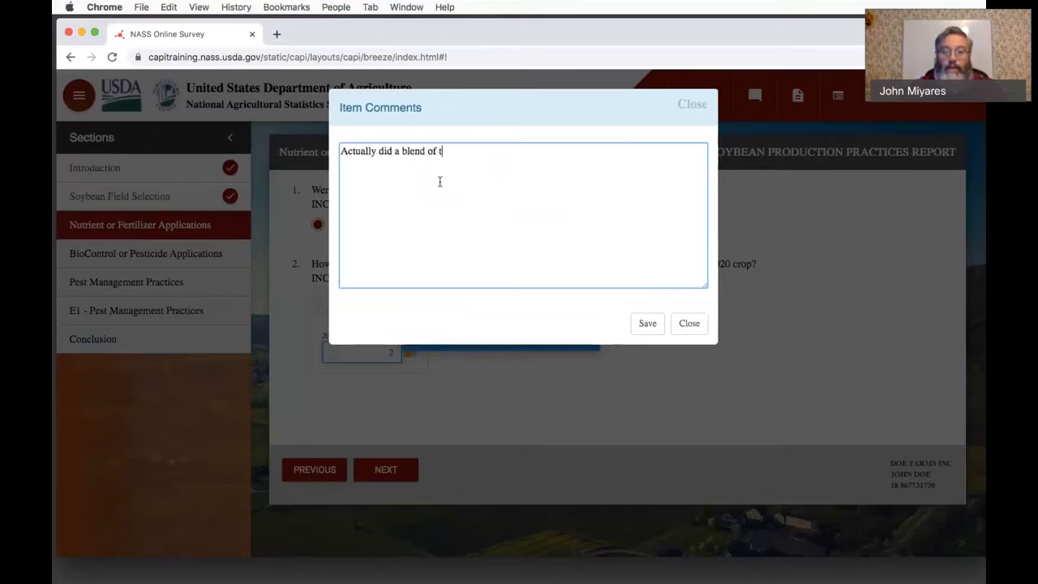
type("wo fertilizers in the sam")
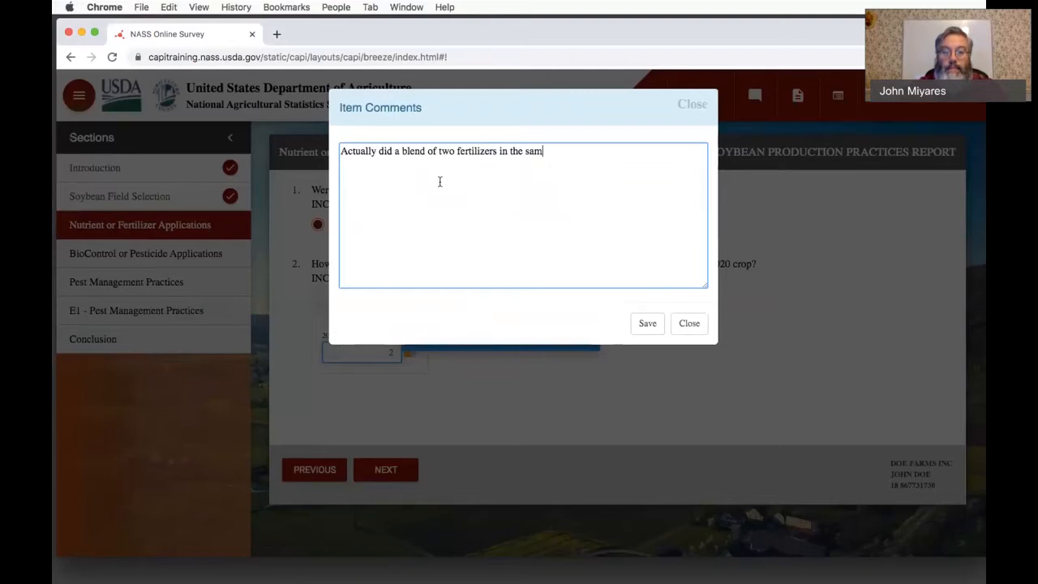
type("e application")
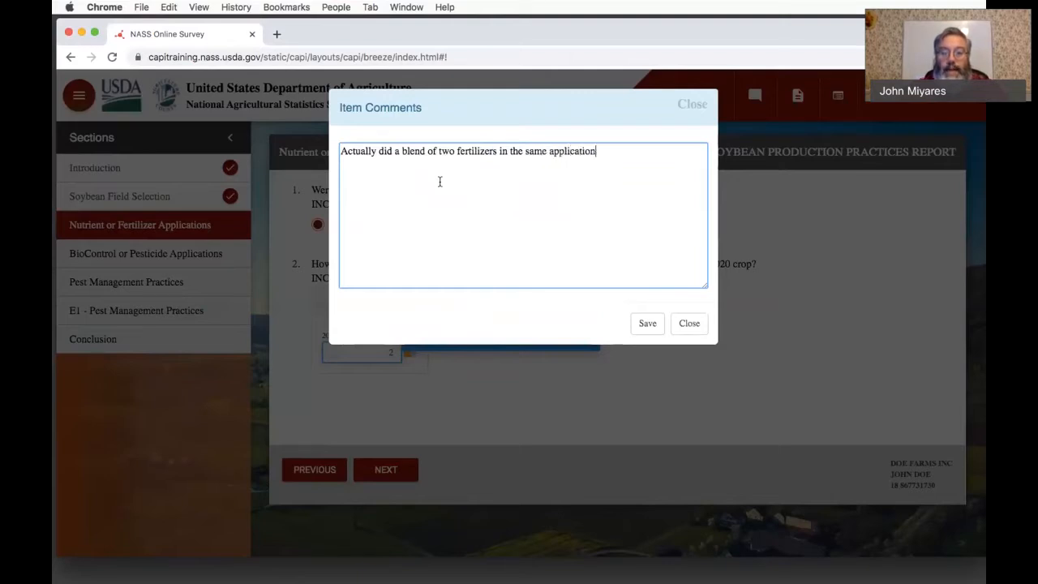
type(".")
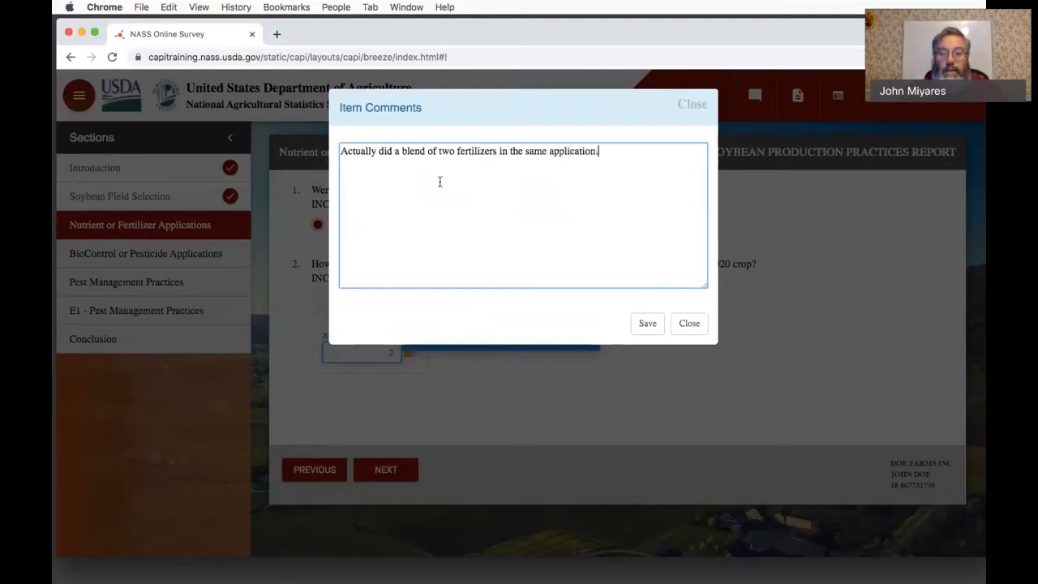
left_click(640, 324)
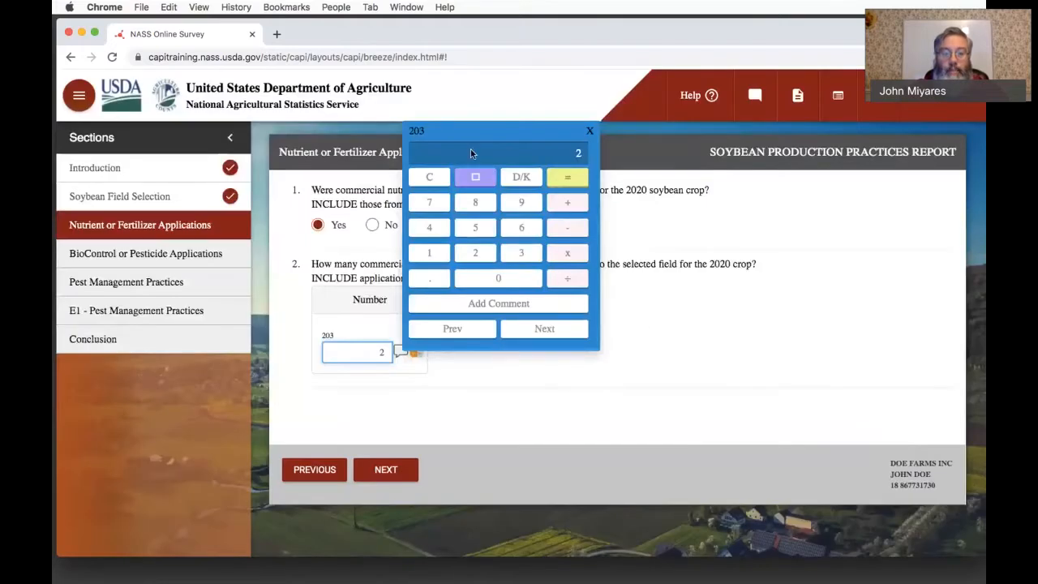
- Dismiss the calculator for the number of applications and continue to the table recording each application
key("super+a")
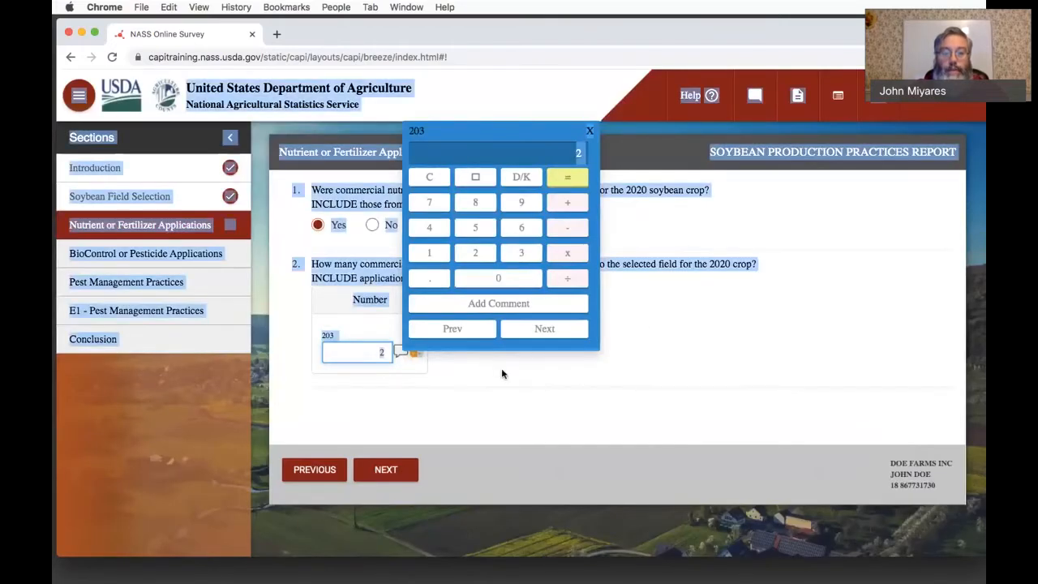
left_click(507, 392)
left_click(508, 394)
left_click(386, 469)
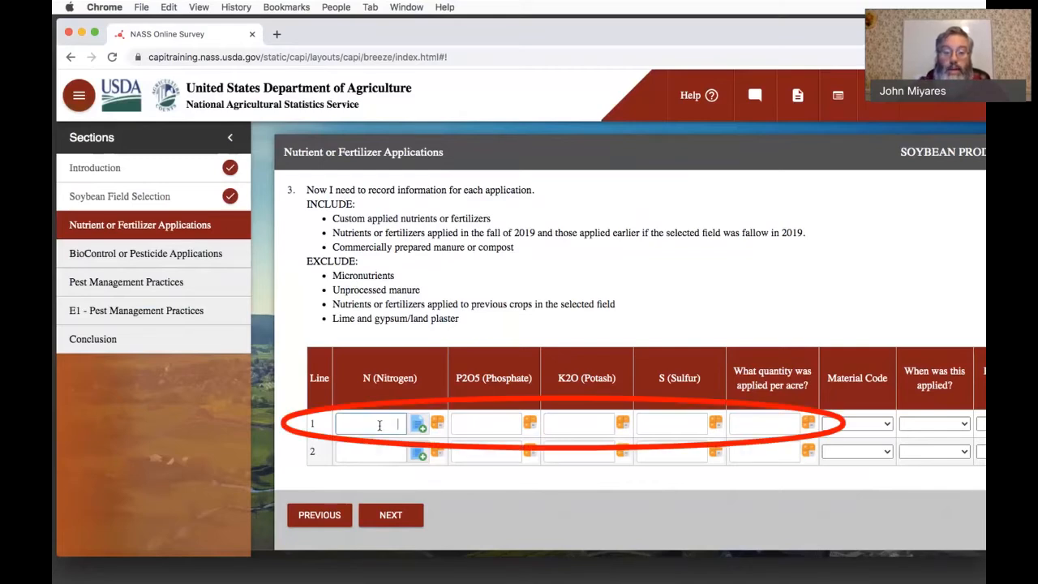
- Enter the line 1 nutrient analysis as 0 nitrogen, 0 phosphate, 60 potash and 0 sulfur
type("0")
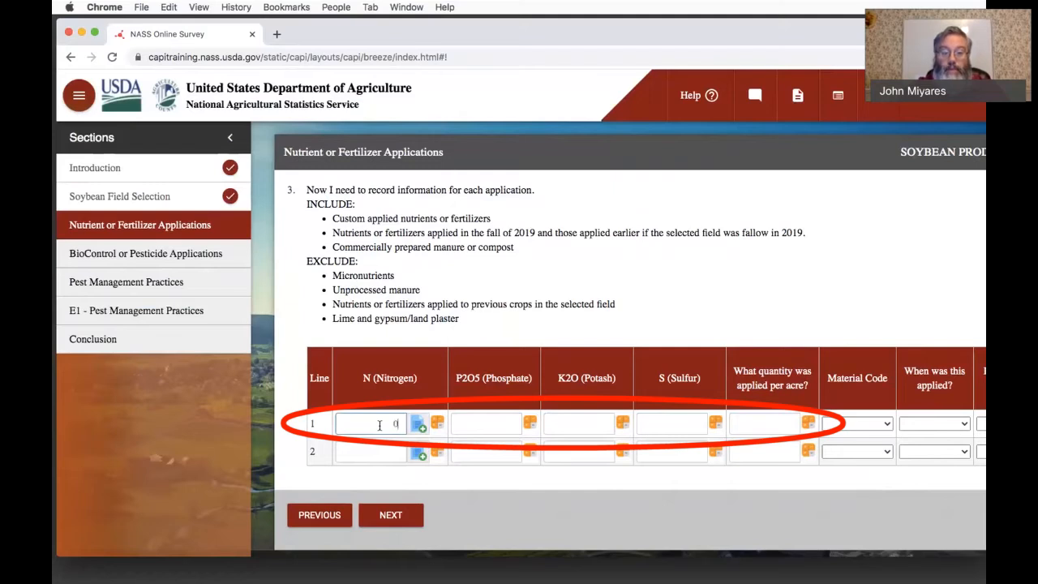
key("Tab")
key("Tab")
type("0")
left_click(581, 424)
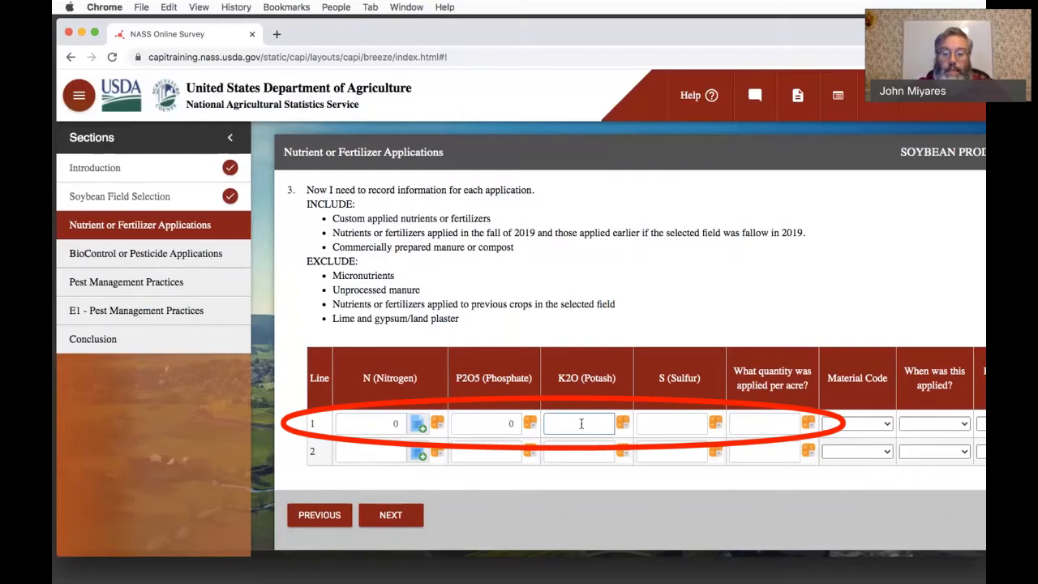
type("60")
key("Tab")
key("Tab")
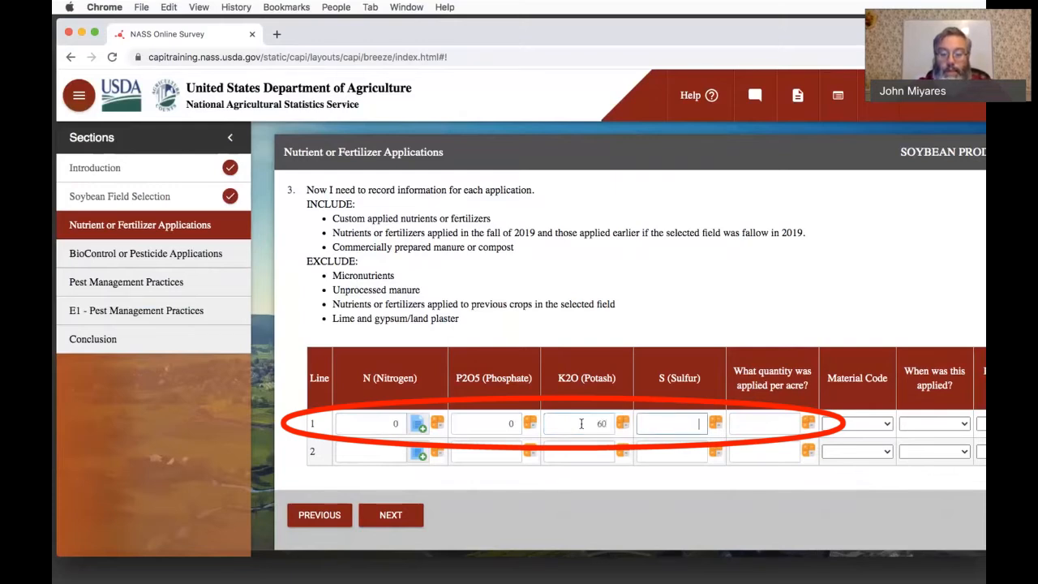
- Set the line 1 quantity applied per acre to 200 Pounds, collapsing the Sections list to reveal the whole table
left_click(753, 430)
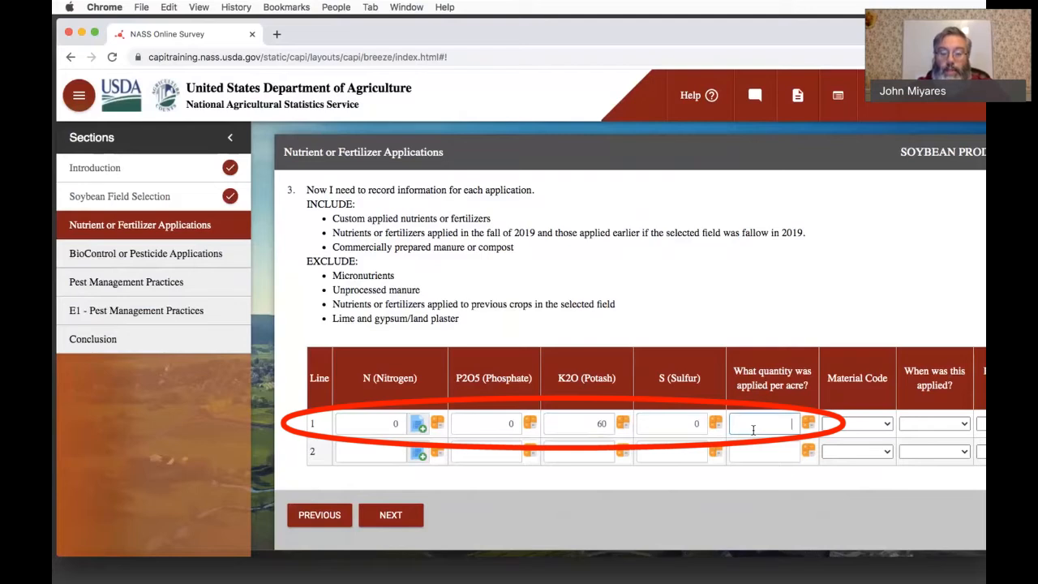
type("200")
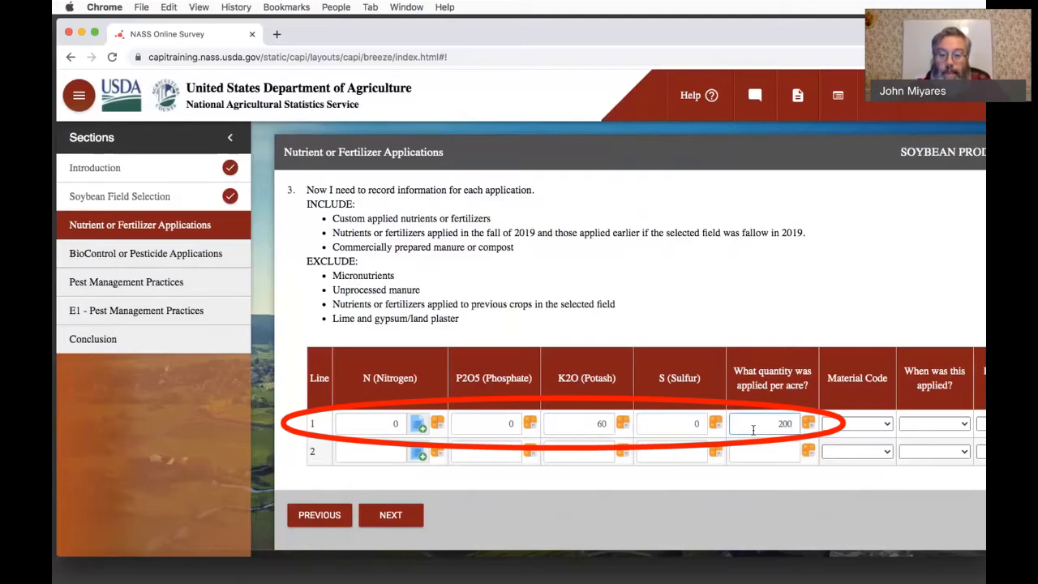
key("Tab")
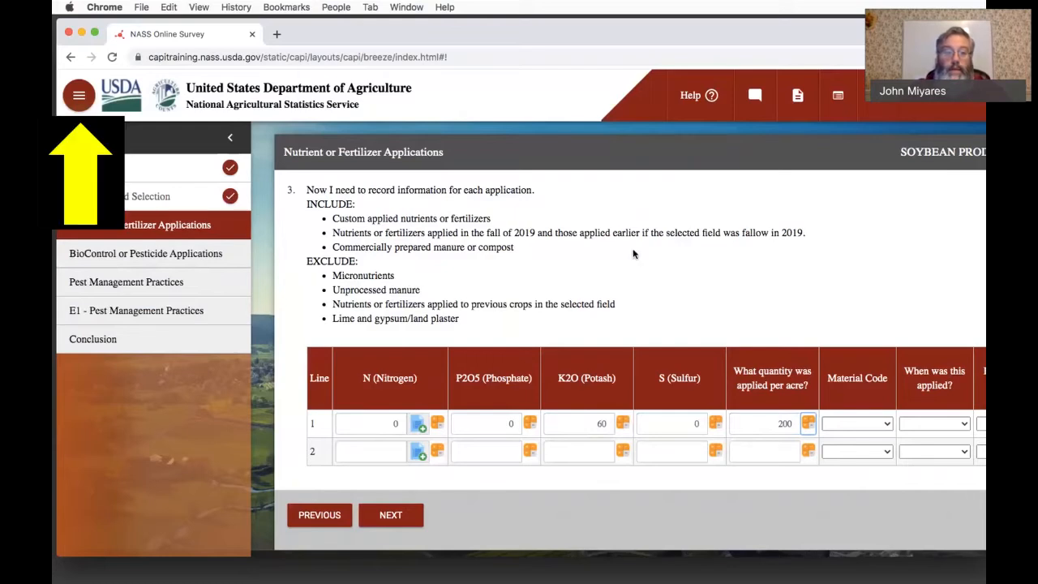
left_click(232, 138)
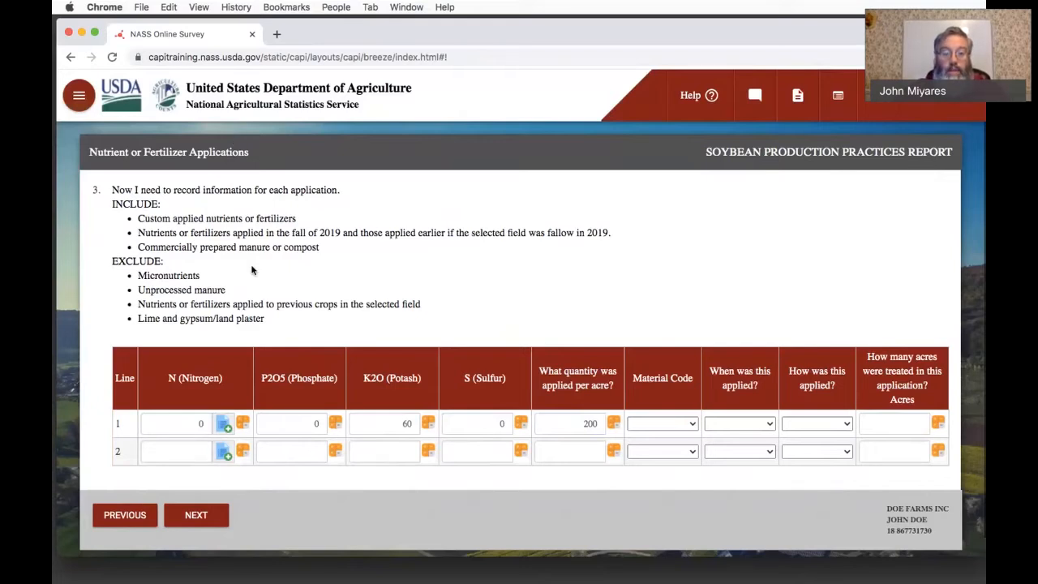
left_click(651, 422)
left_click(654, 437)
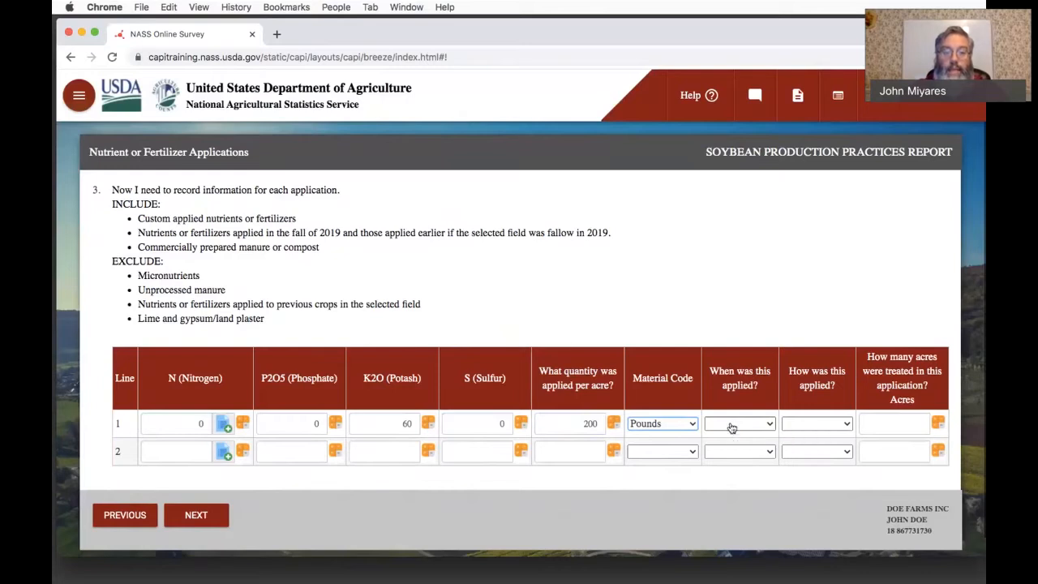
- Set when the line 1 fertilizer was applied to "In the spring before seeding"
key("super+Tab")
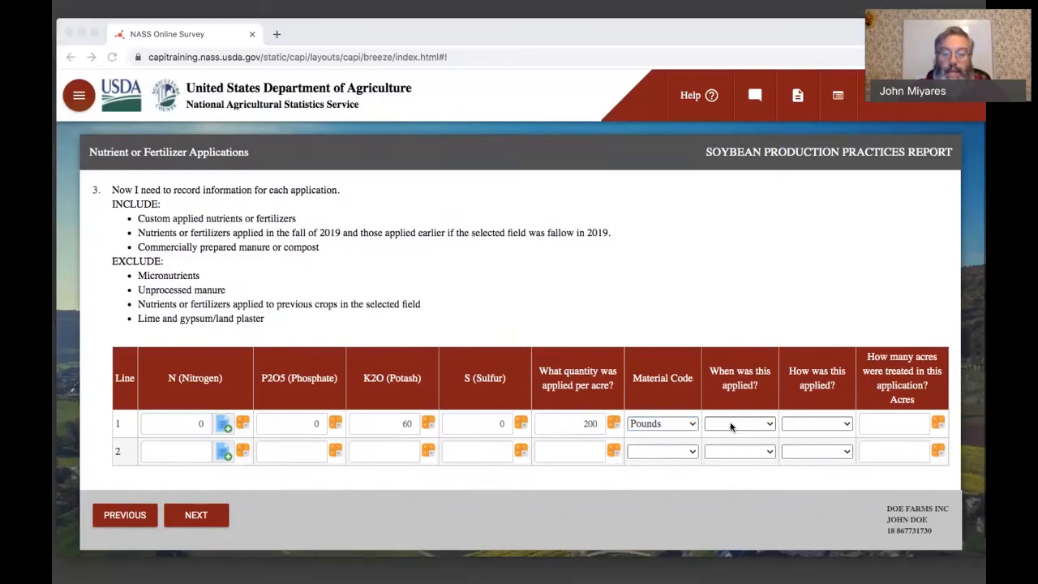
left_click(730, 424)
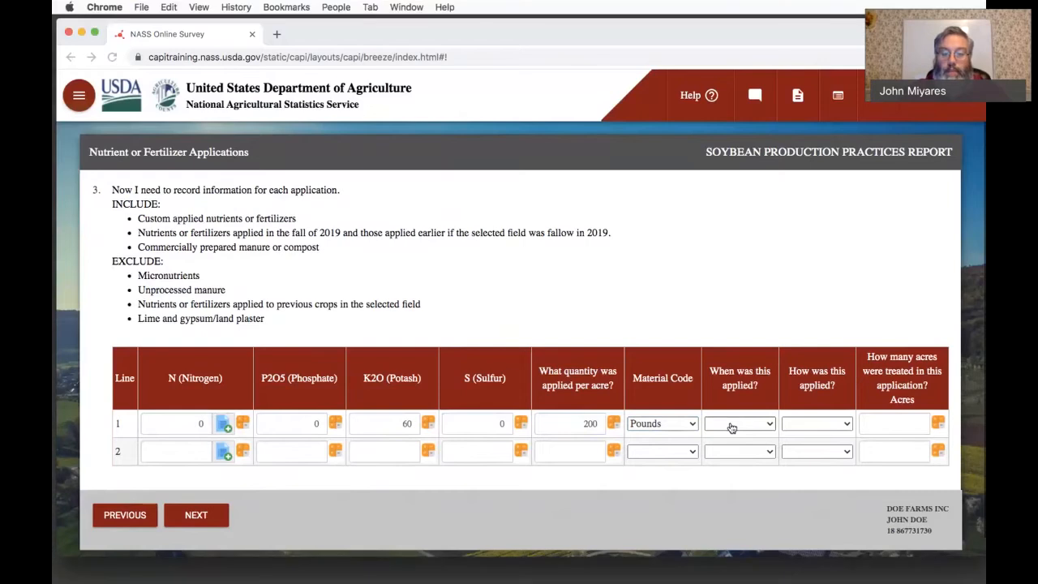
left_click(730, 423)
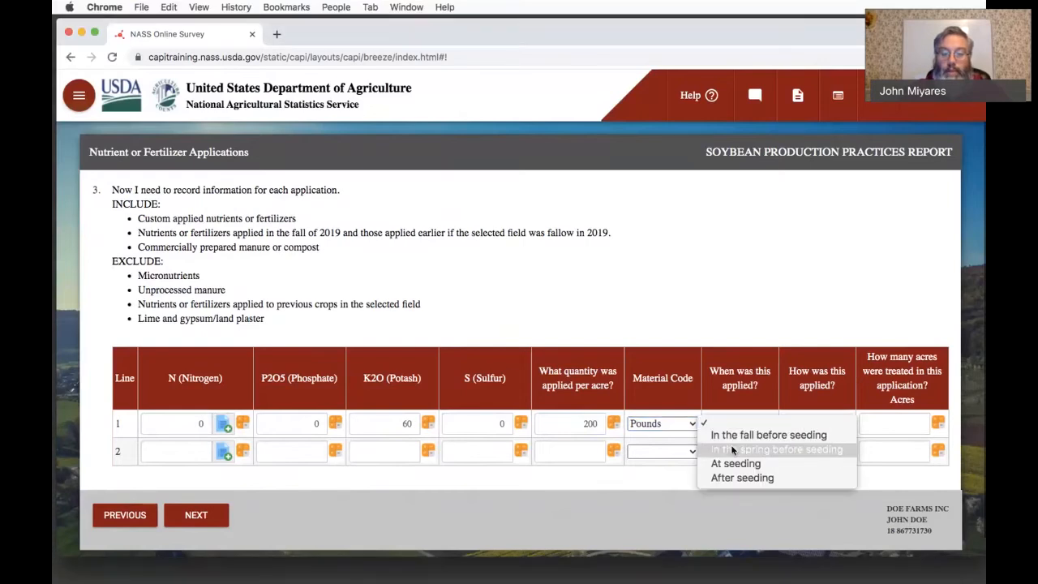
left_click(732, 449)
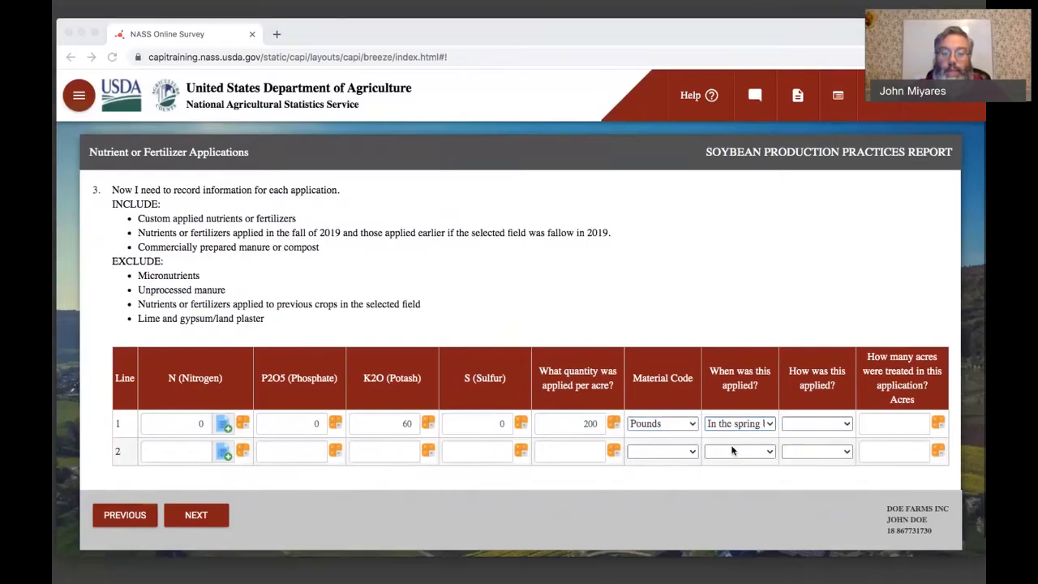
left_click(735, 450)
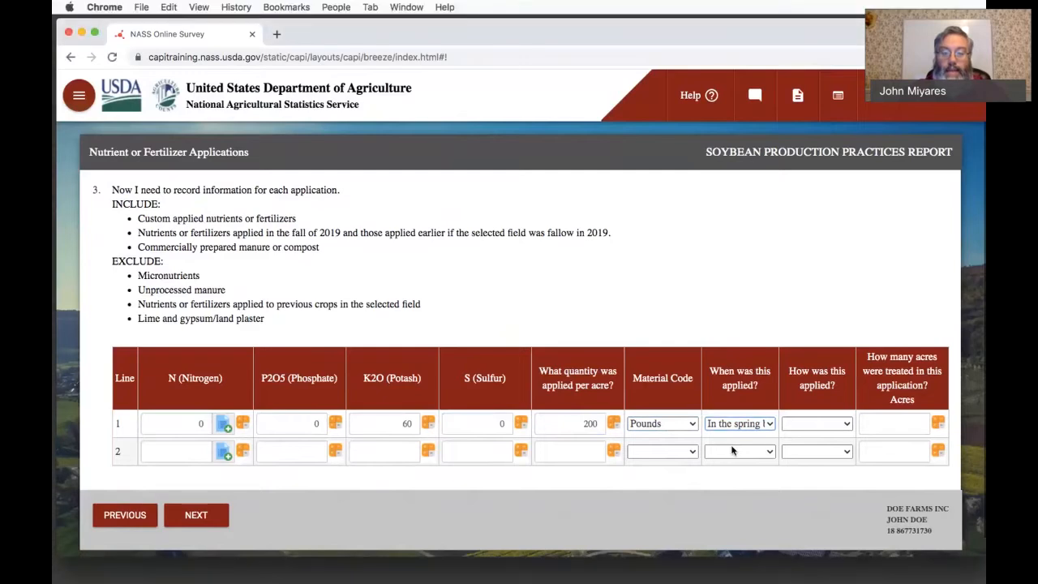
- Set the line 1 application method to "Broadcast, ground without incorporation" and the acres treated to 60
left_click(790, 426)
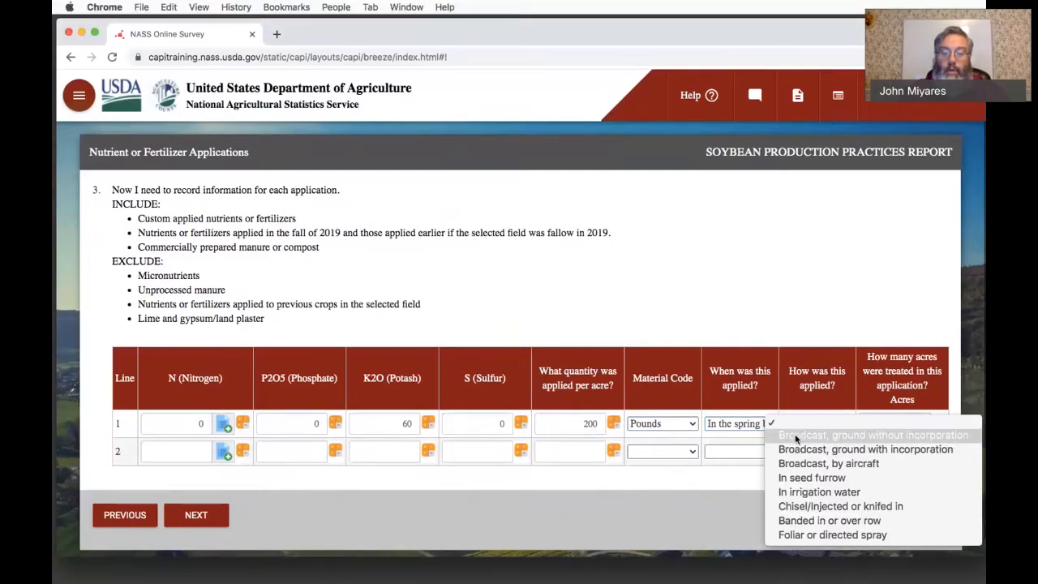
left_click(795, 436)
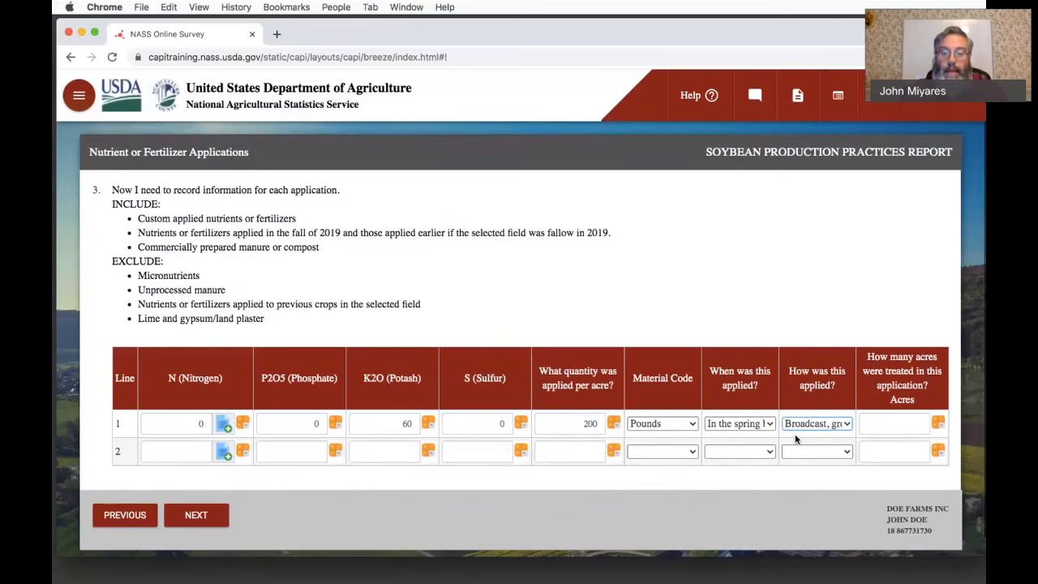
left_click(880, 421)
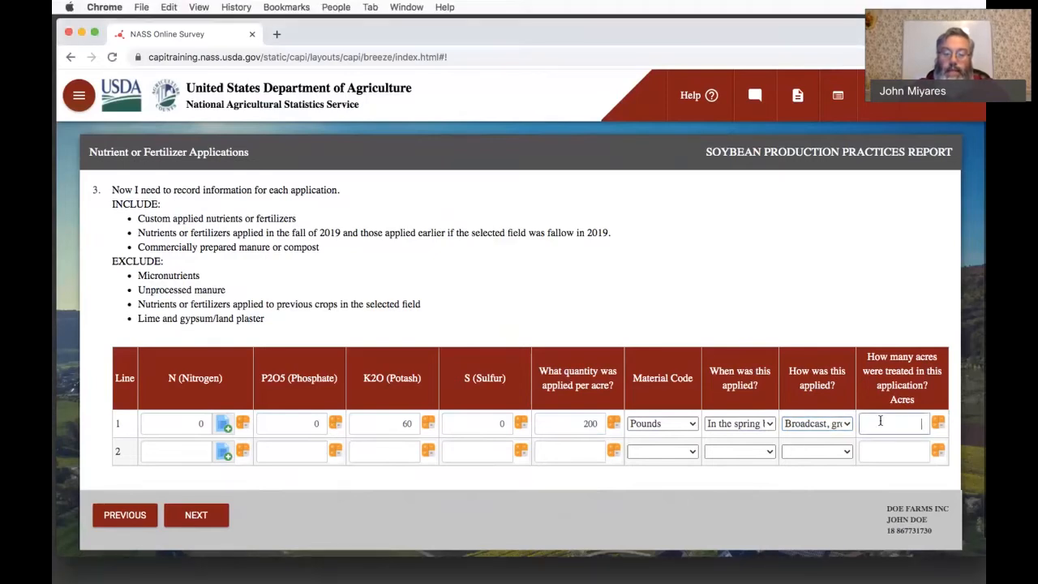
type("60")
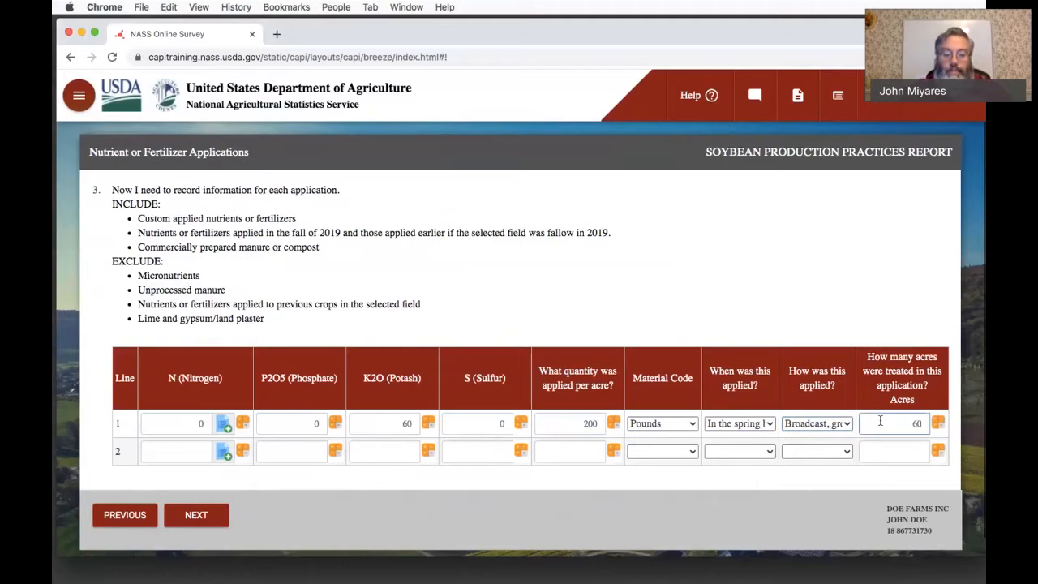
key("Tab")
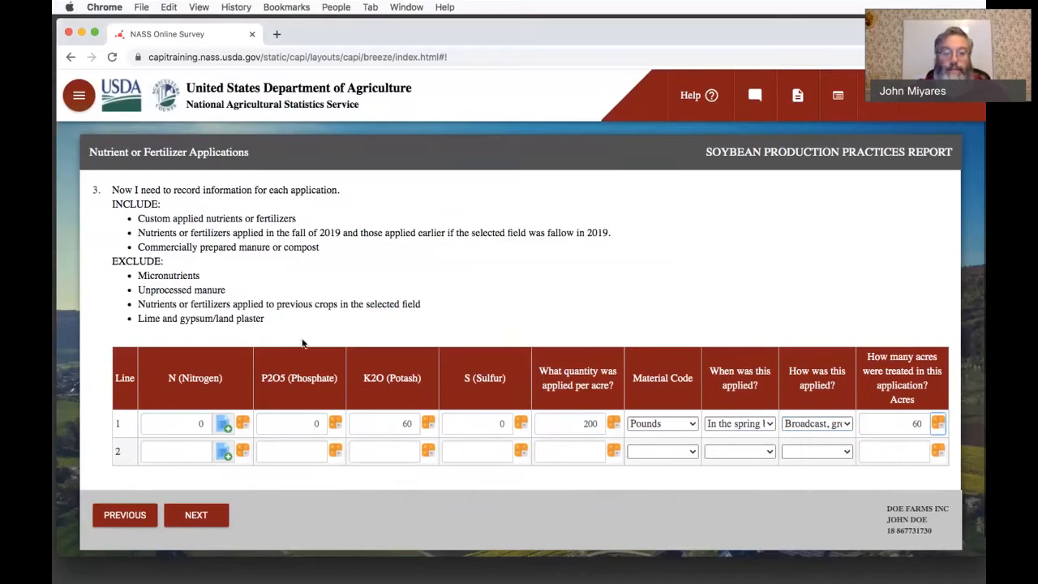
- Fill the line 2 nutrient analysis by selecting Potassium nitrate from the chemical lookup
left_click(223, 451)
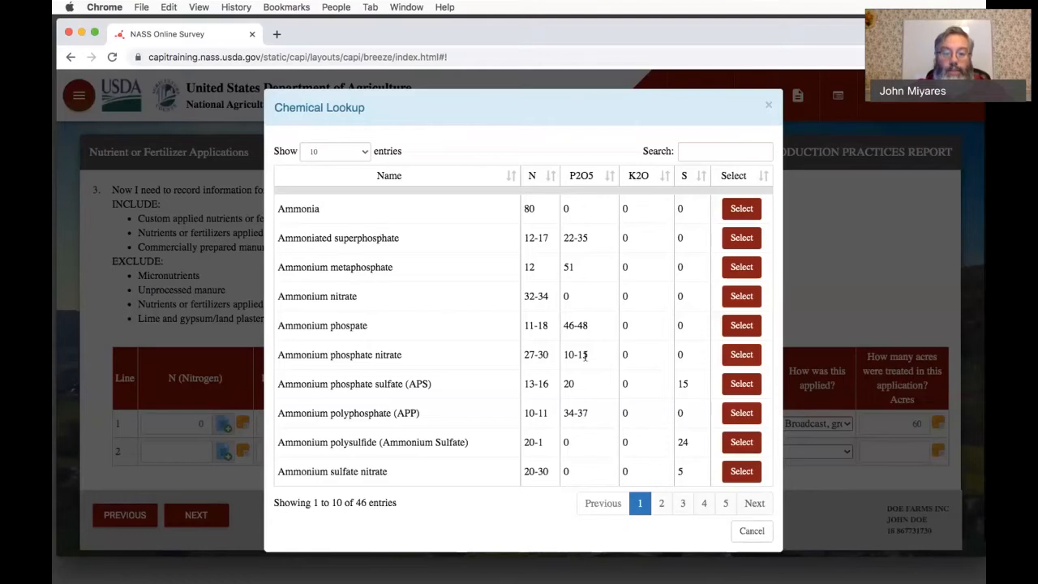
scroll(585, 355, "down", 1)
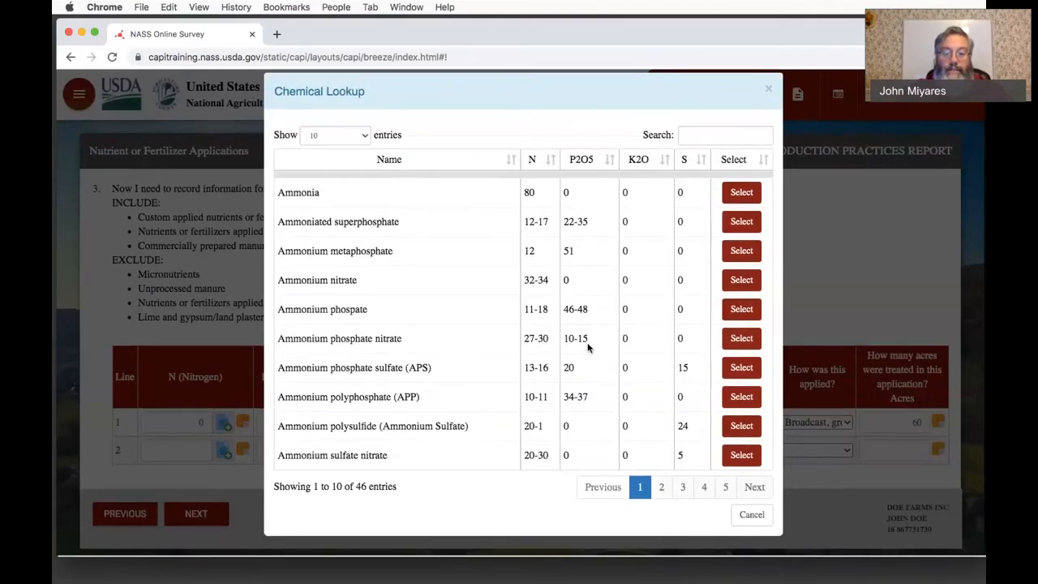
left_click(753, 490)
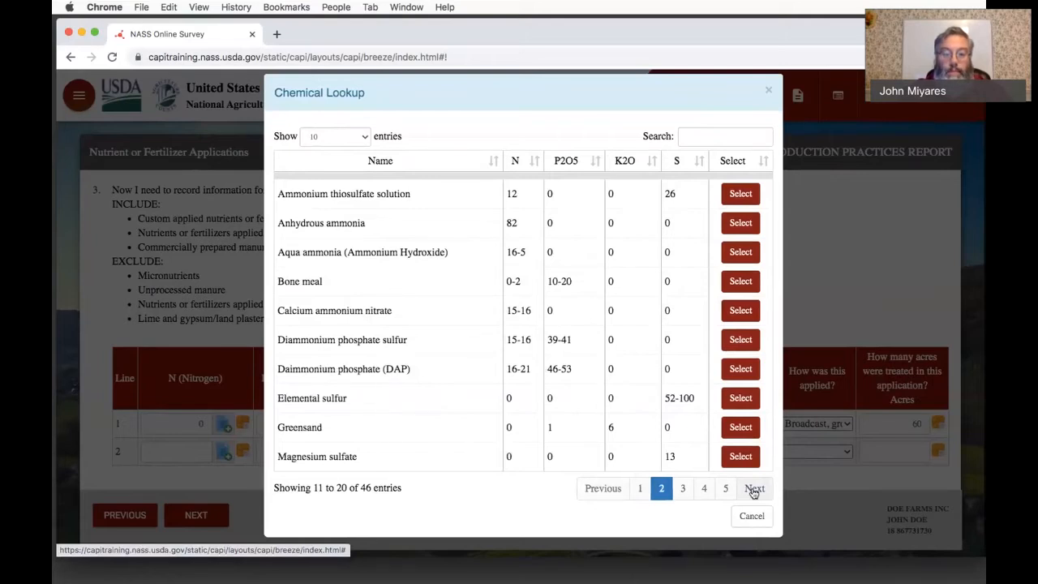
left_click(753, 490)
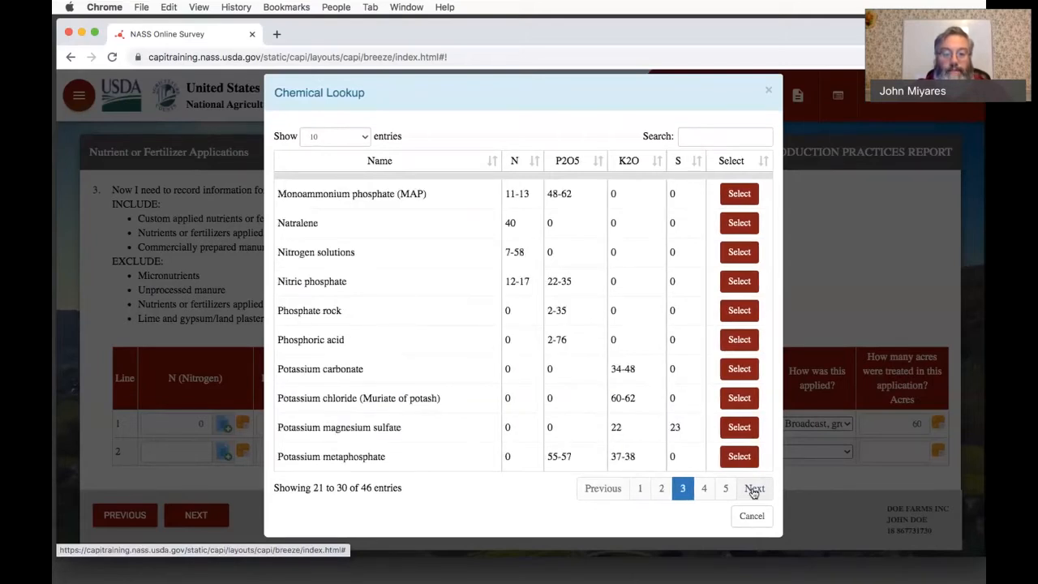
left_click(753, 489)
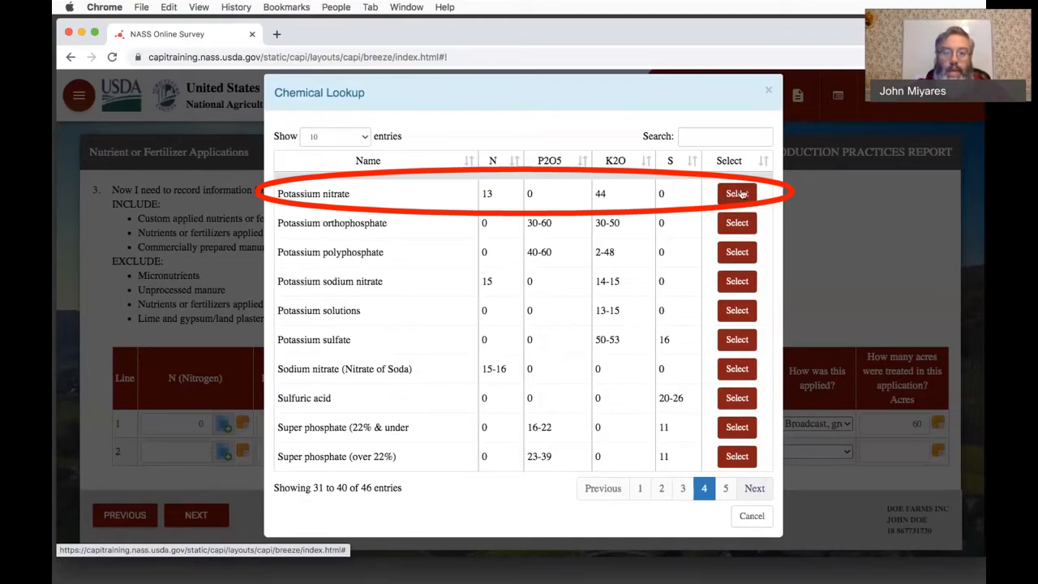
left_click(737, 194)
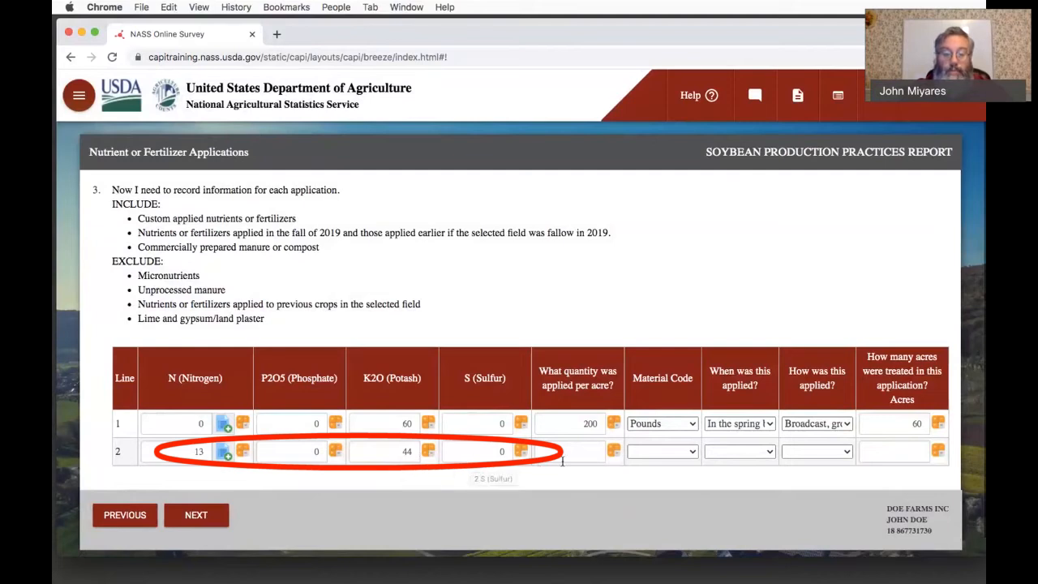
- Set the line 2 quantity applied per acre to 100 with Pounds as the material code
left_click(595, 454)
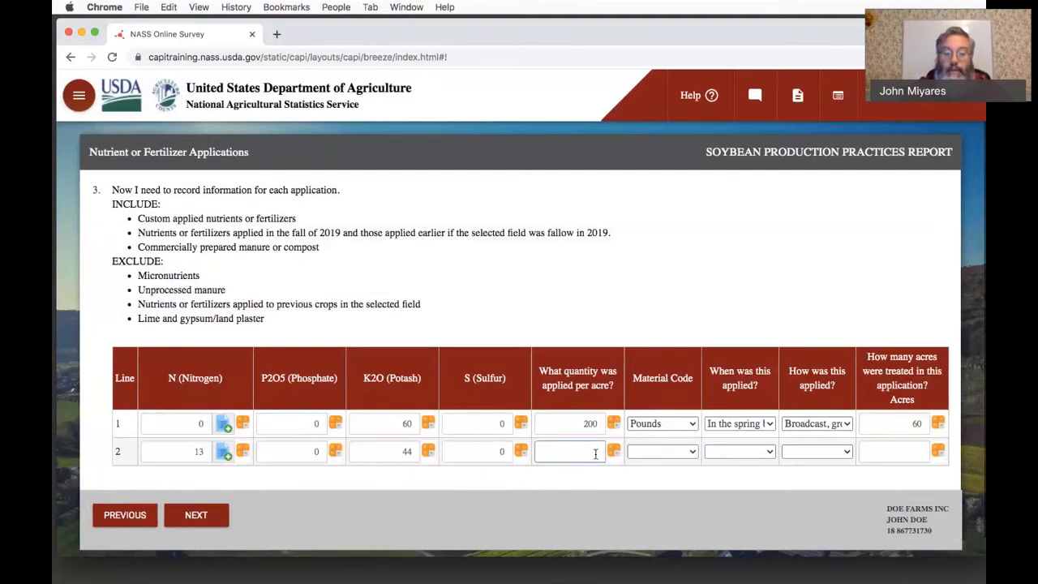
type("100")
key("Tab")
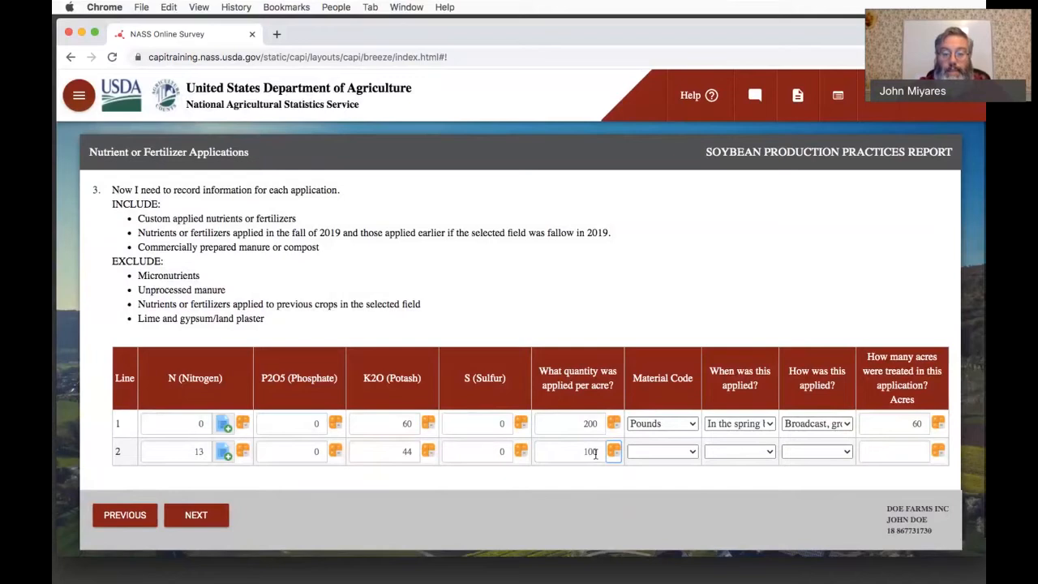
left_click(685, 451)
left_click(677, 466)
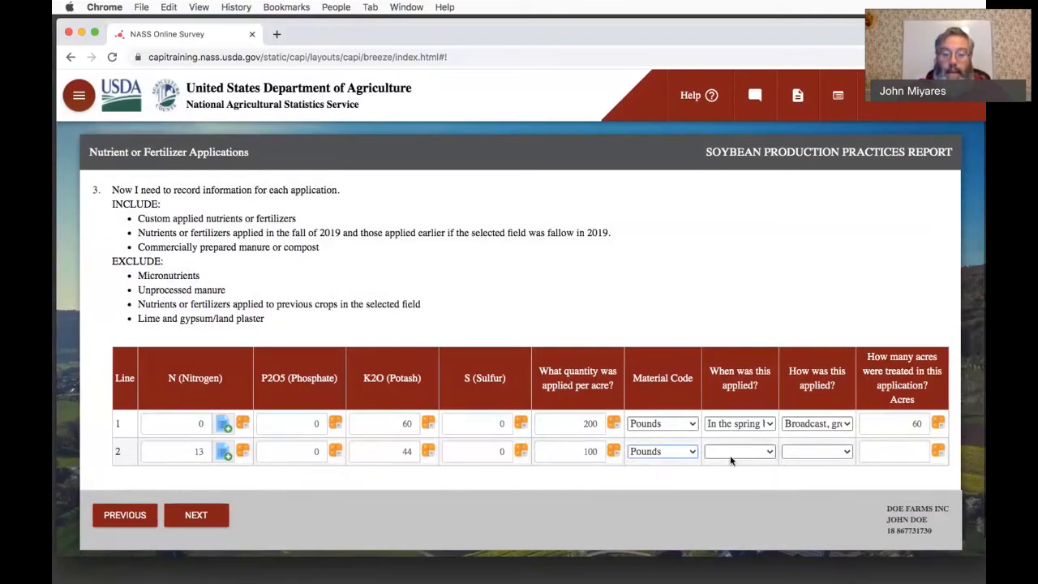
- Set line 2 as applied "In the spring before seeding" by "Broadcast, ground without incorporation"
left_click(729, 452)
left_click(738, 478)
left_click(802, 452)
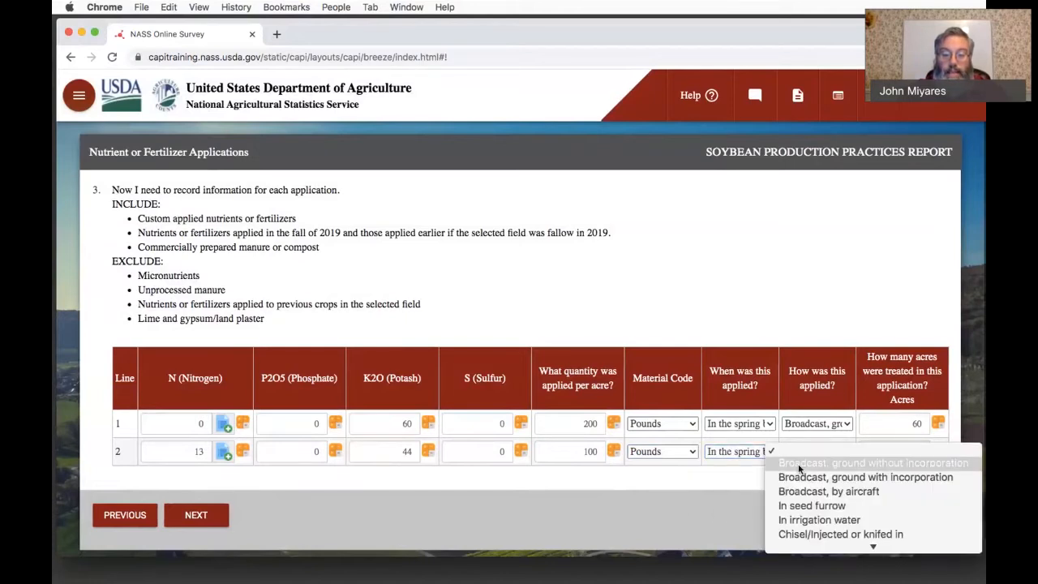
left_click(799, 468)
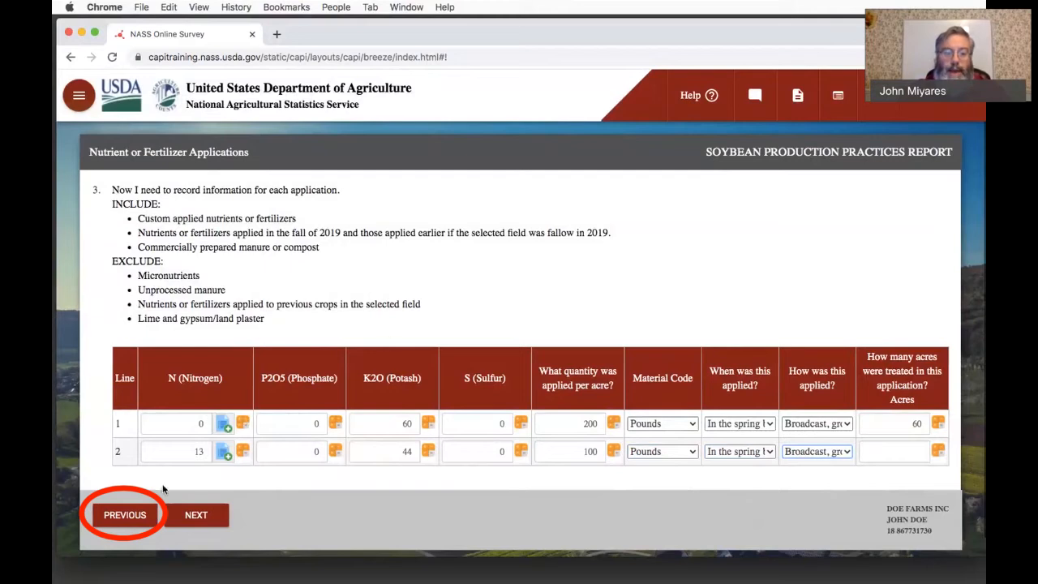
- Change the number of commercial fertilizer applications for the 2020 crop to 4 and return to the application table
left_click(130, 517)
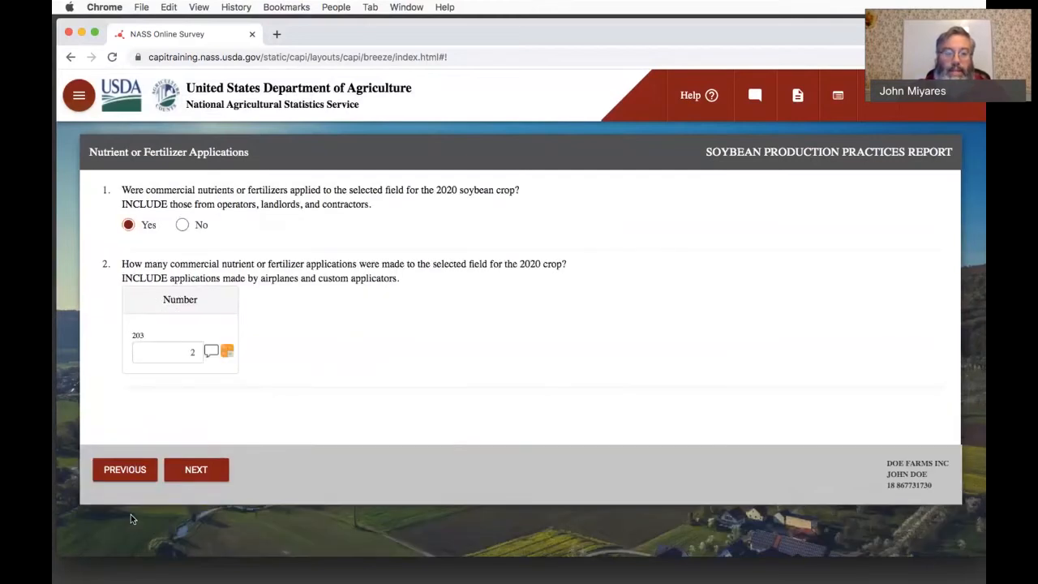
double_click(199, 352)
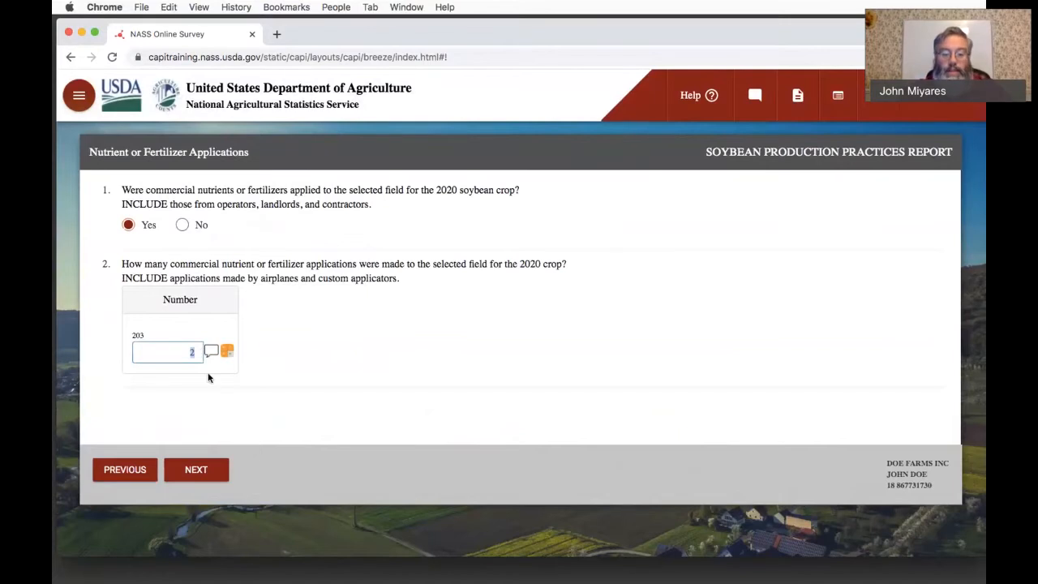
type("4")
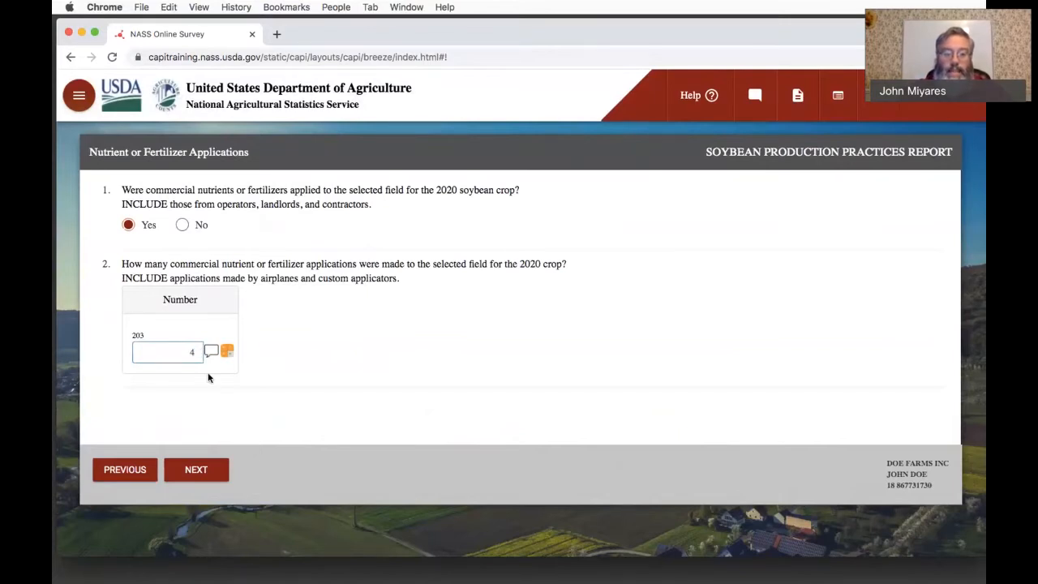
left_click(126, 469)
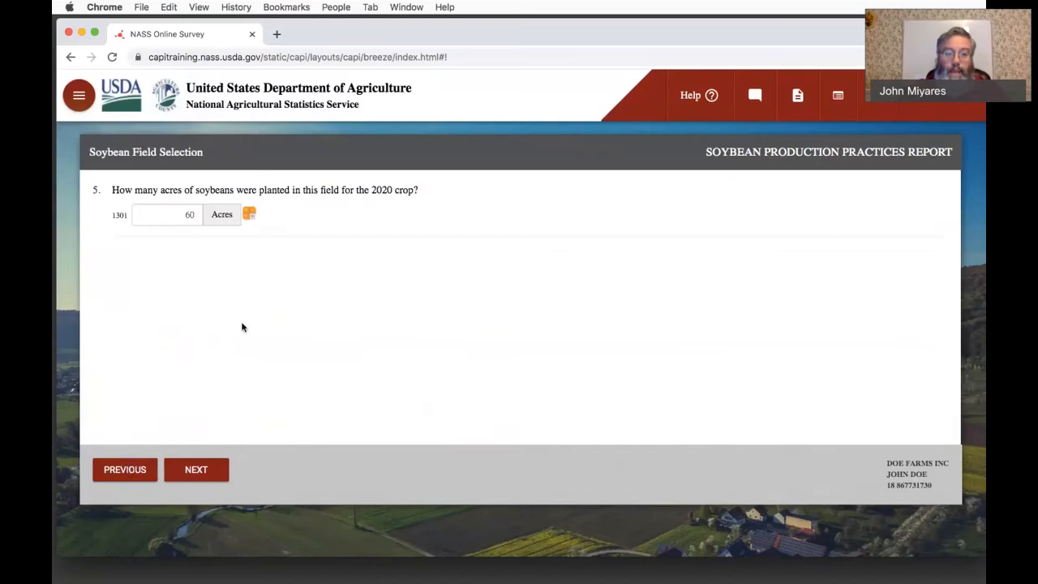
left_click(205, 470)
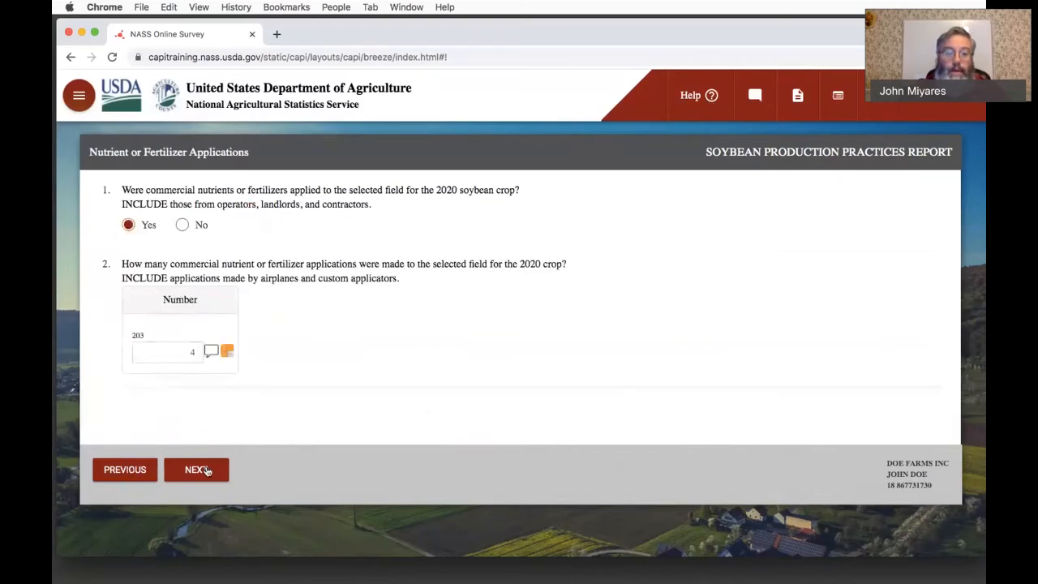
left_click(206, 470)
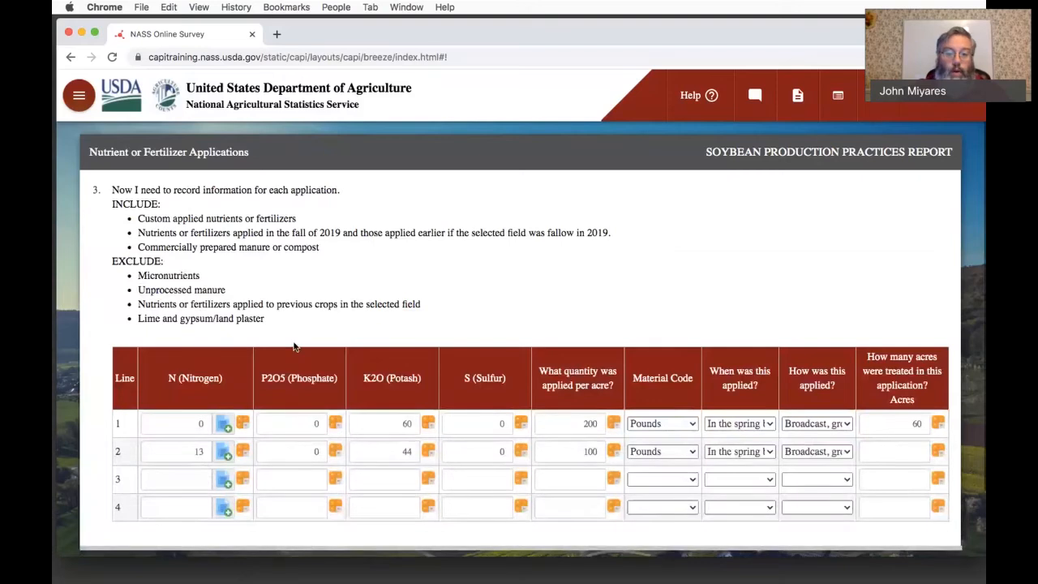
- Fill the line 3 nutrient analysis by searching the chemical lookup for "Anh" and selecting Anhydrous ammonia
scroll(296, 347, "down", 1)
scroll(294, 346, "down", 1)
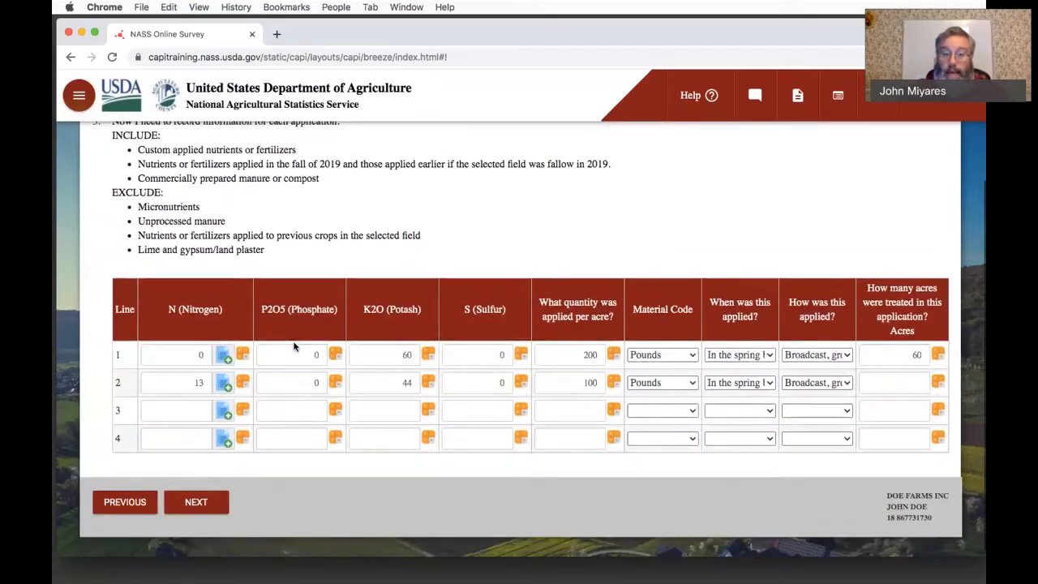
left_click(225, 413)
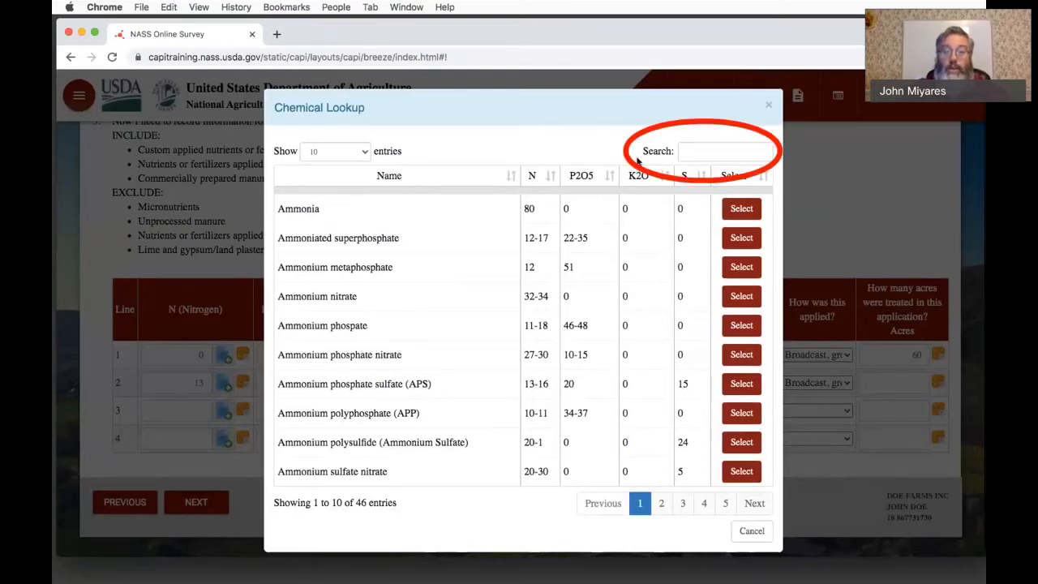
left_click(698, 154)
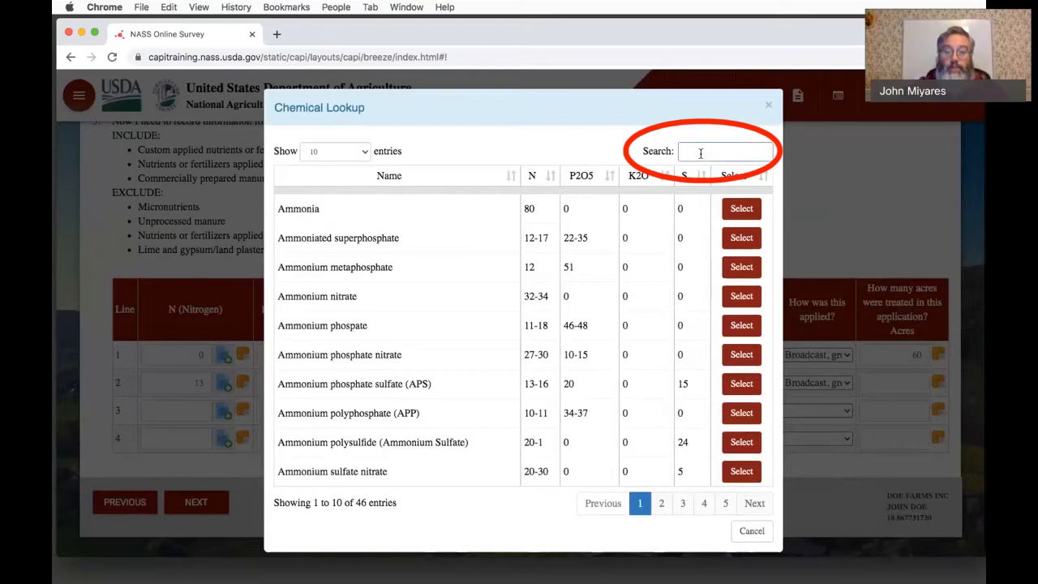
type("Anh")
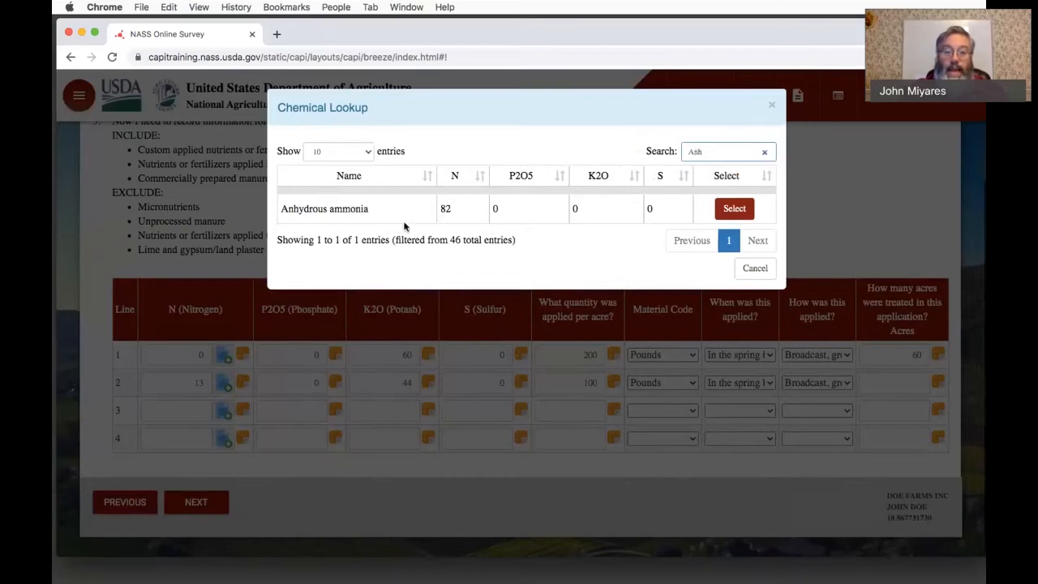
left_click(735, 209)
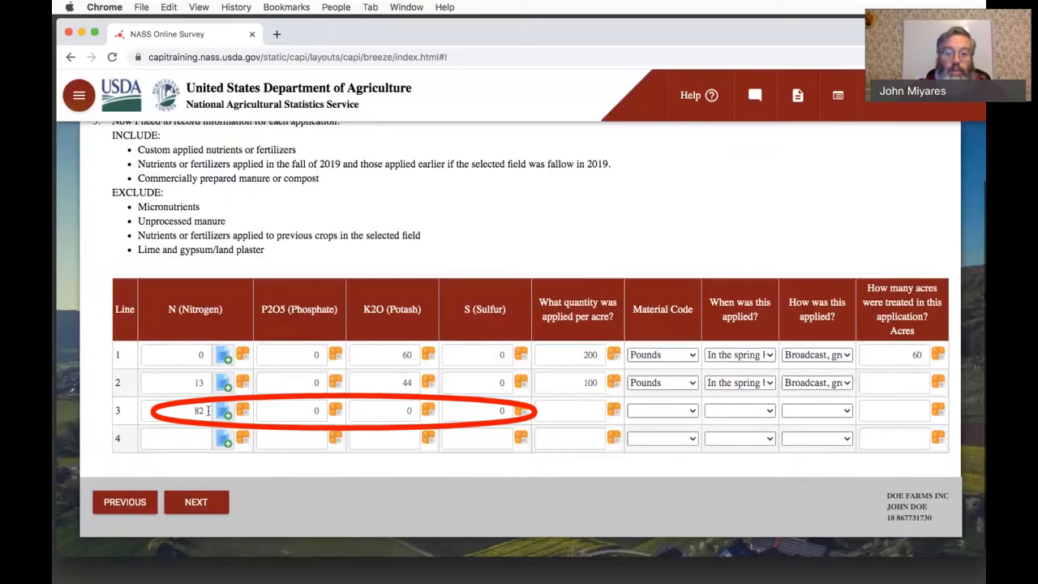
- Set the line 3 quantity applied per acre to 50 with Pounds as the material code
left_click(558, 413)
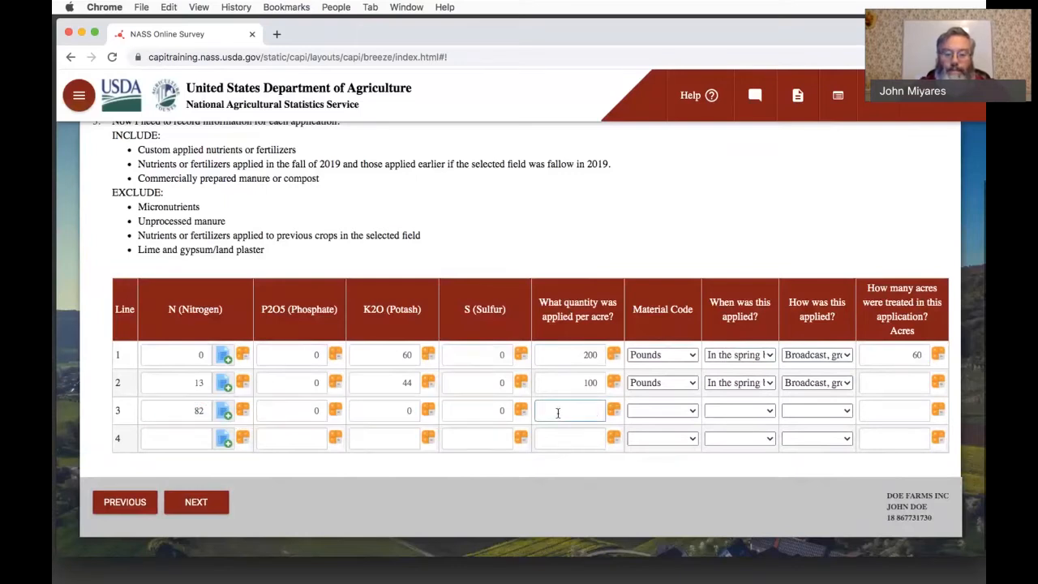
type("50")
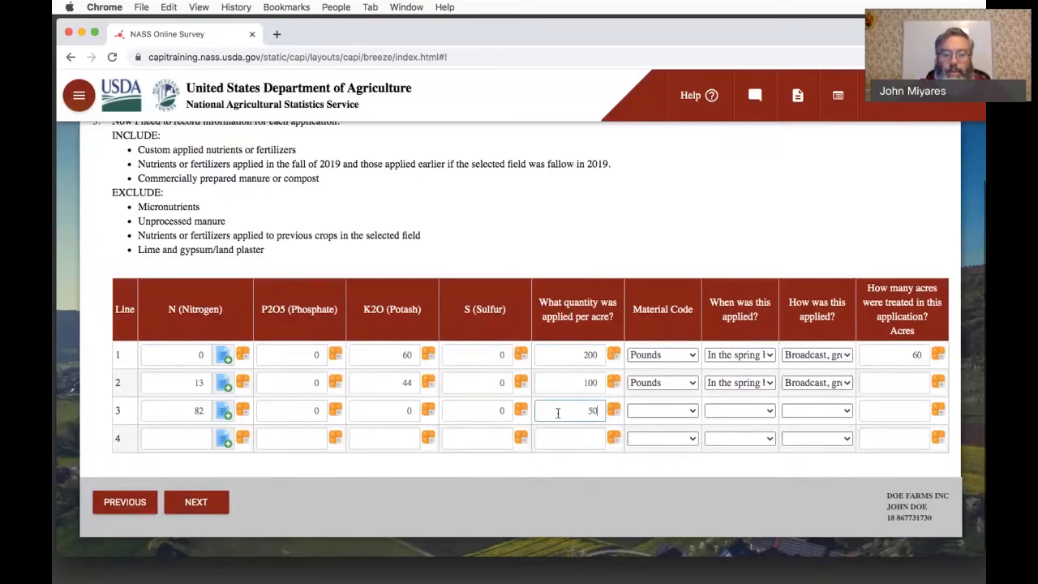
left_click(660, 412)
left_click(660, 418)
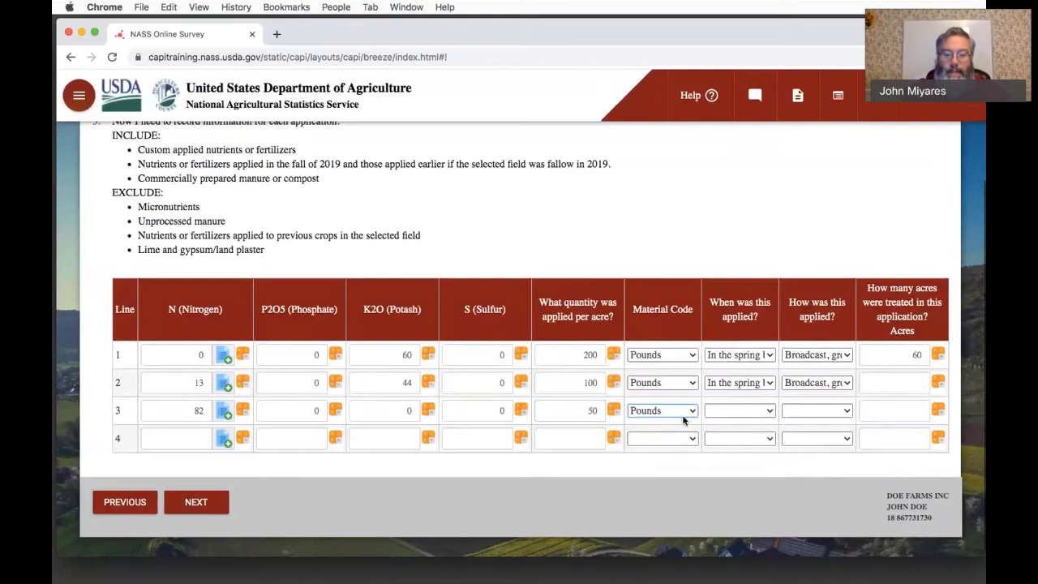
- Set line 3 as applied "After seeding" by "Foliar or directed spray"
left_click(724, 412)
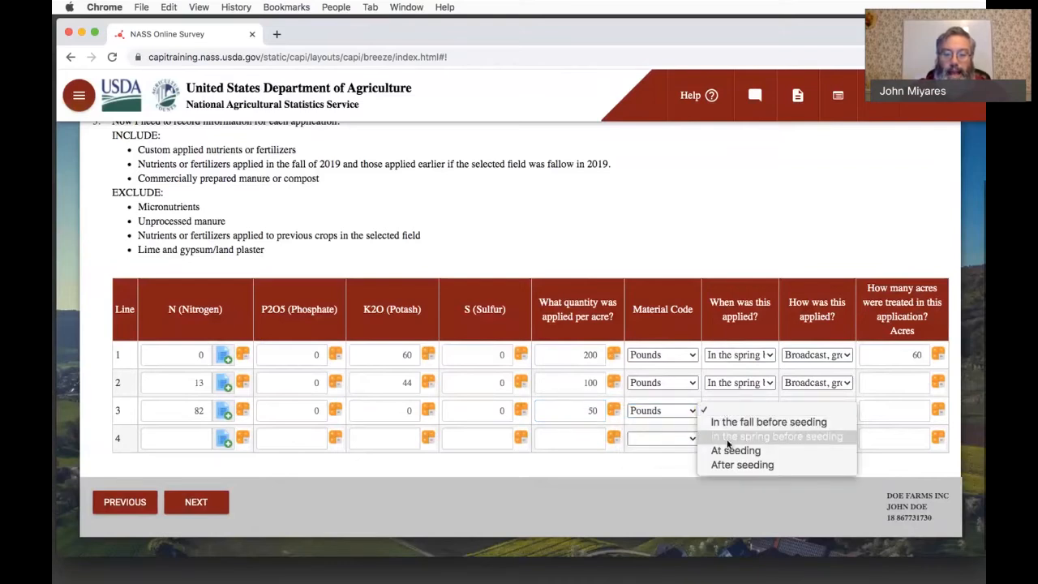
left_click(739, 460)
left_click(809, 413)
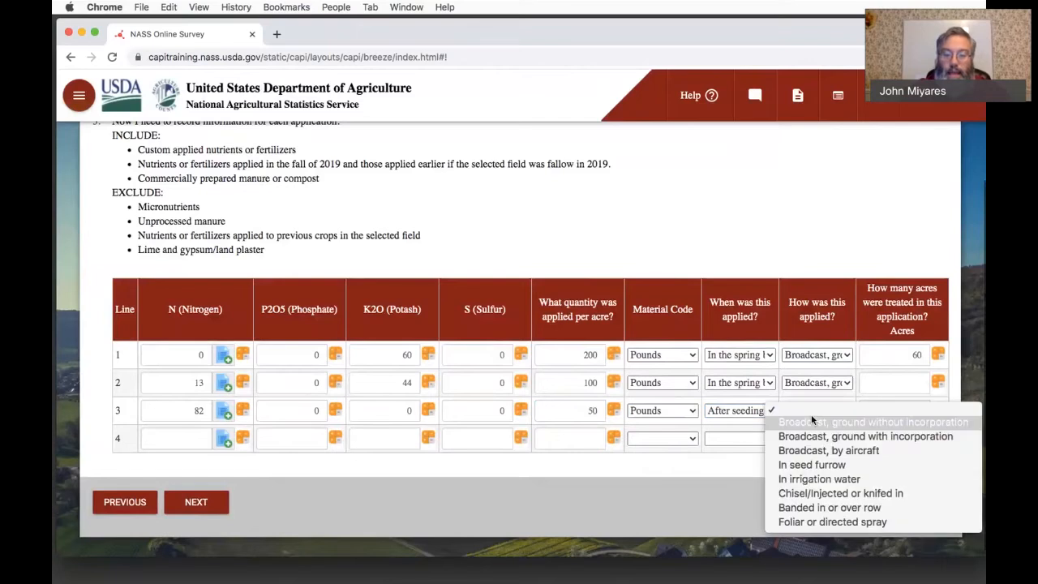
left_click(808, 521)
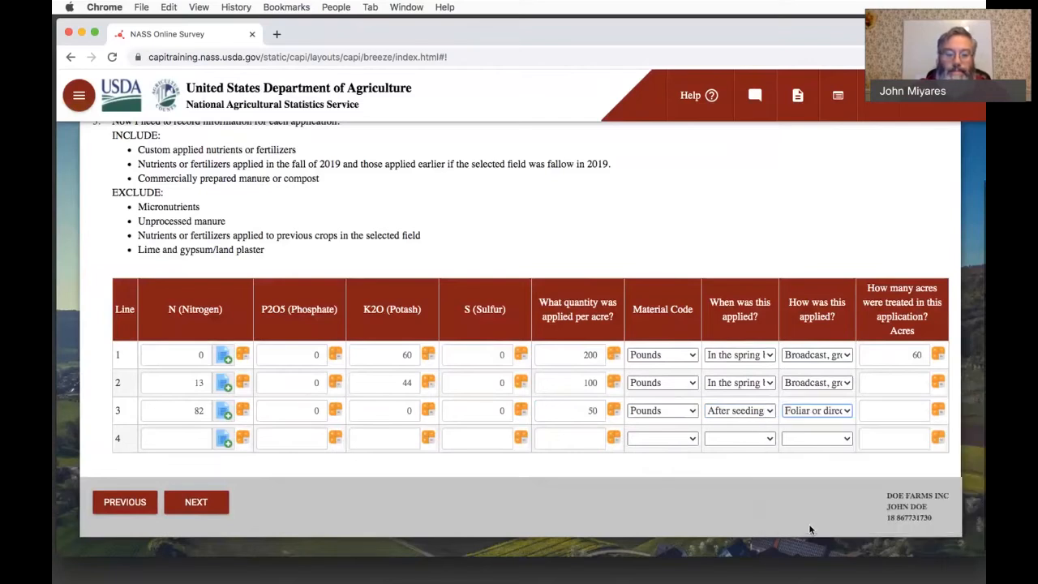
- Fill the line 4 nutrient analysis by selecting "Ammonium phospate" from the chemical lookup
left_click(221, 441)
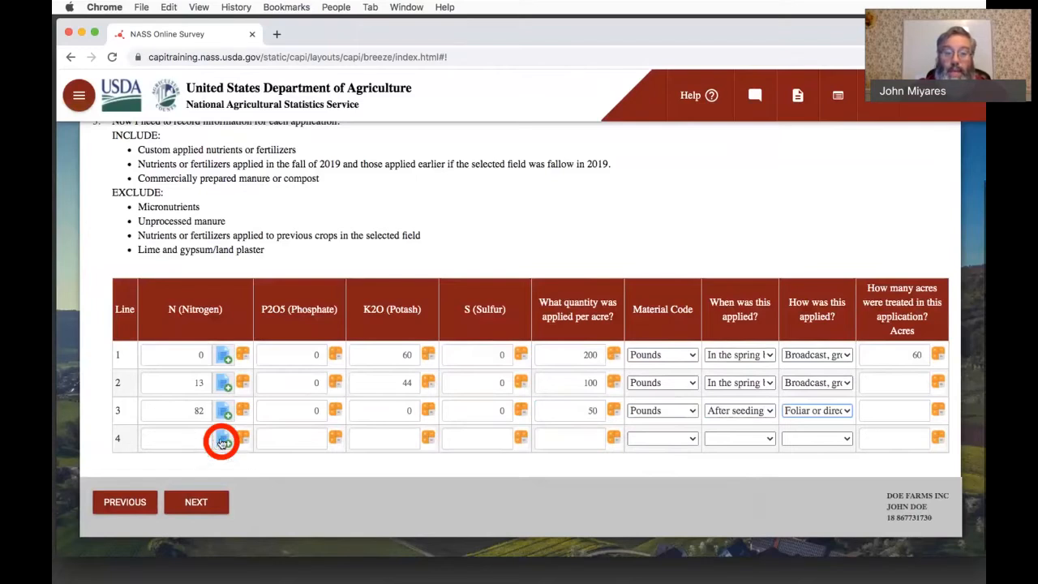
left_click(222, 441)
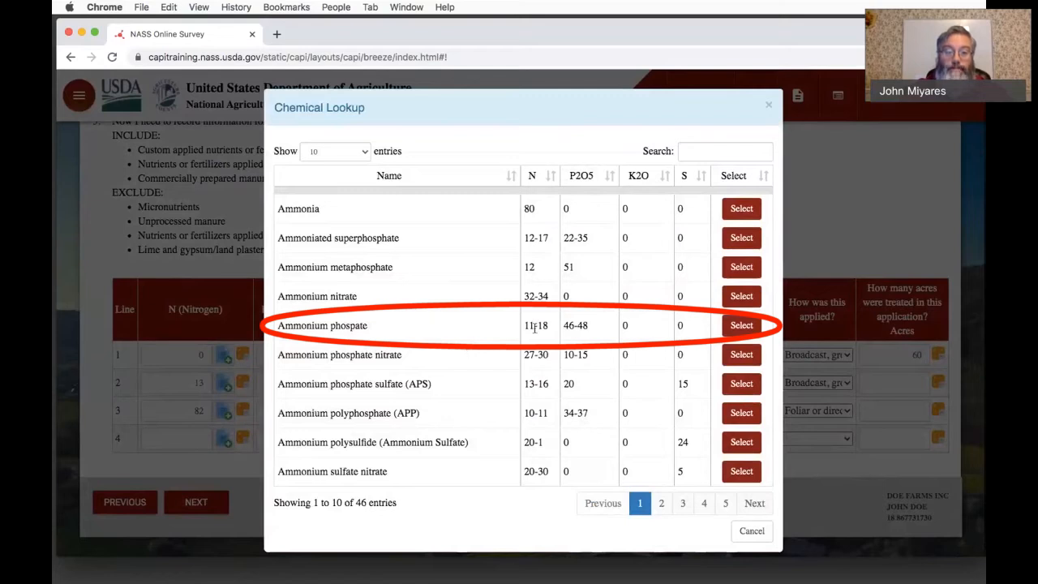
left_click(739, 326)
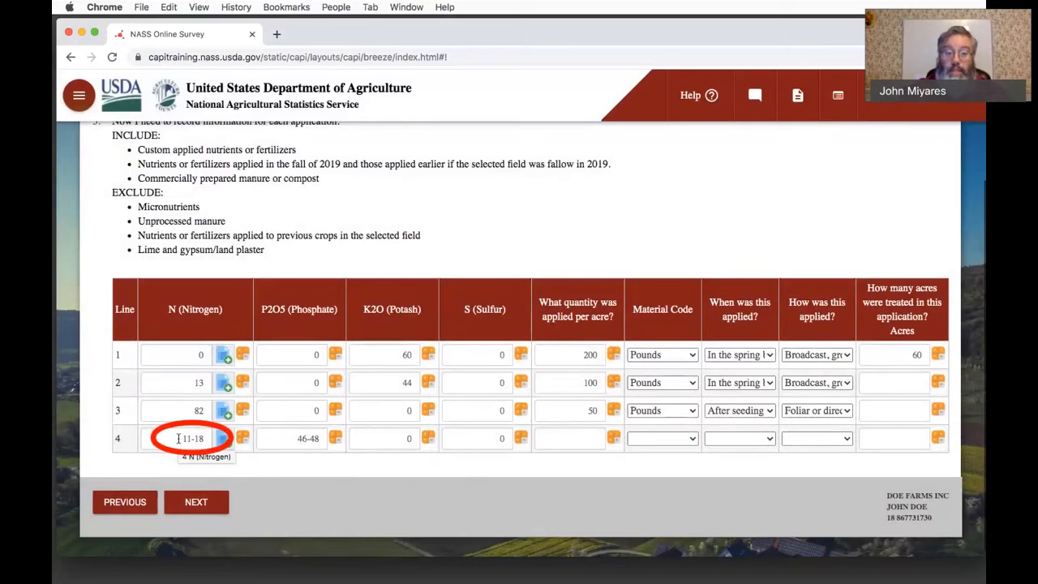
- Replace the line 4 nutrient ranges with 18 for nitrogen and 46 for phosphate
left_click_drag(179, 438, 215, 441)
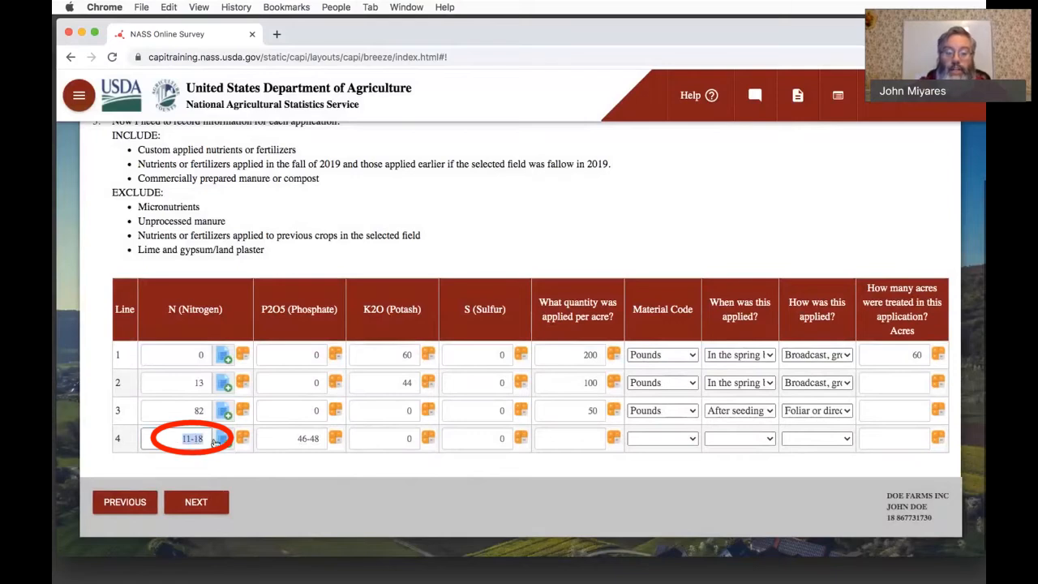
type("18")
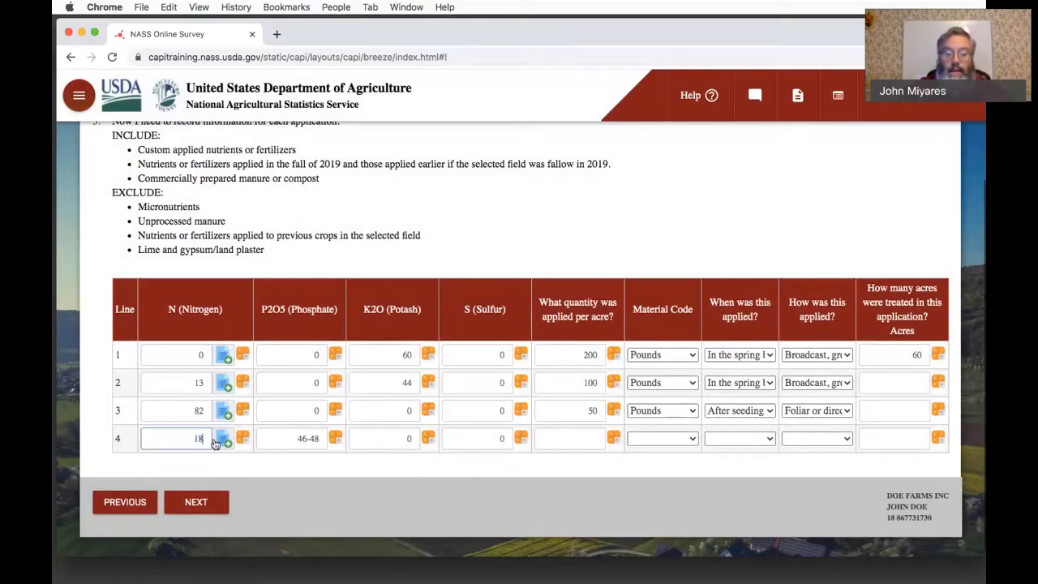
key("Tab")
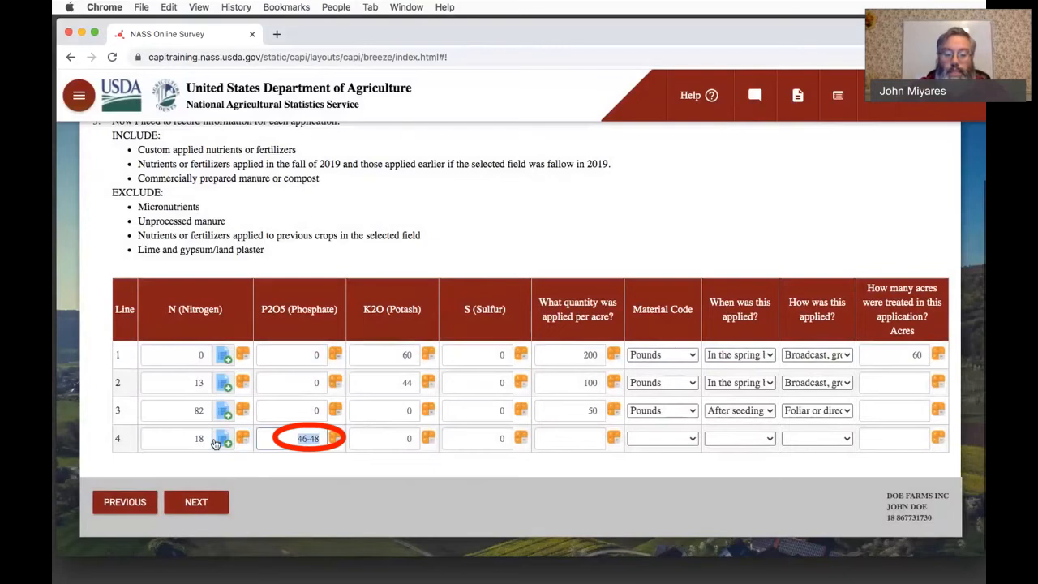
type("46")
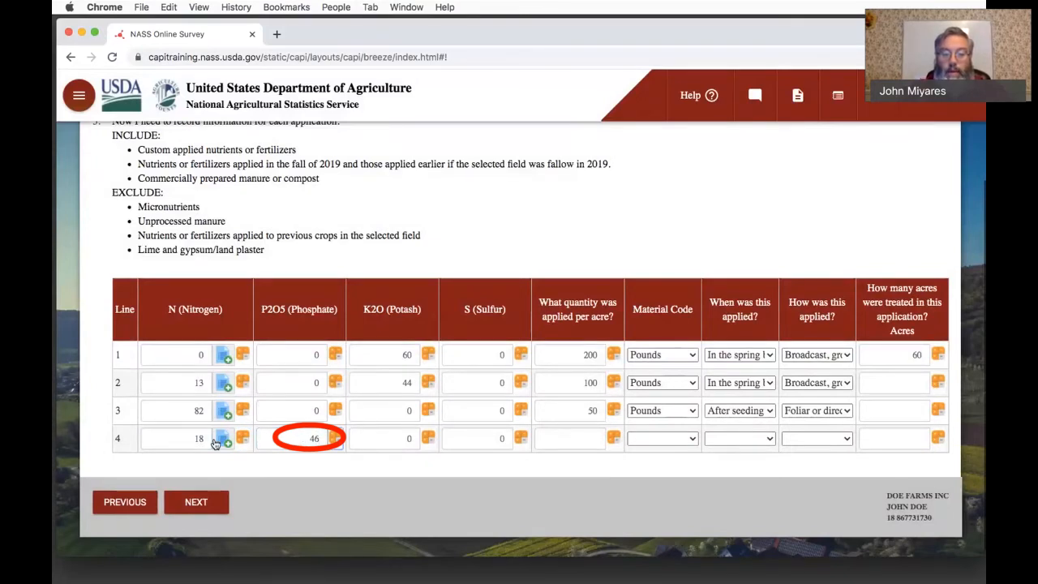
- Set the line 4 quantity applied per acre to 100 with Pounds as the material code
left_click(592, 436)
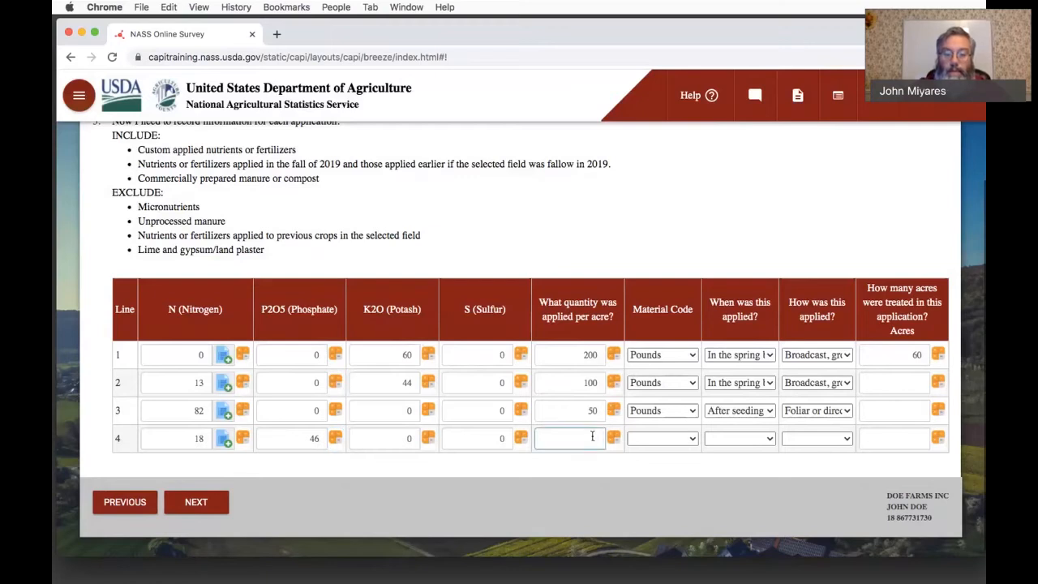
type("100")
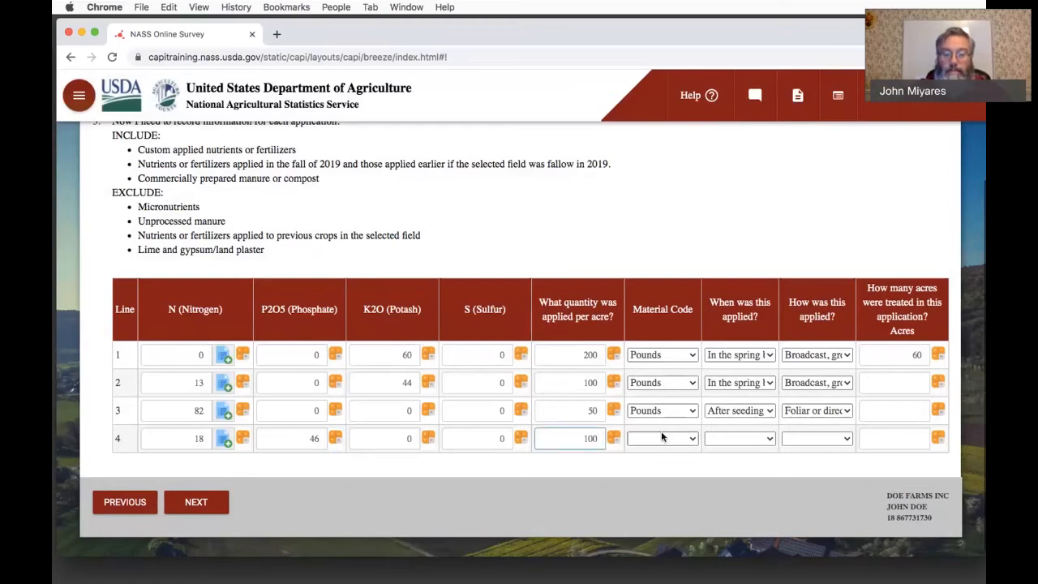
left_click(661, 438)
left_click(660, 448)
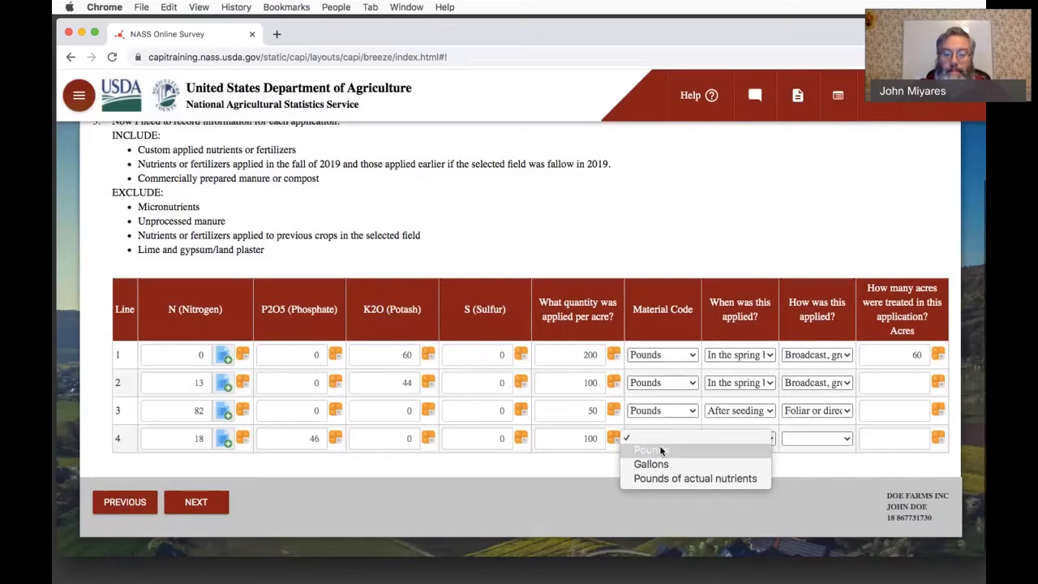
- Set line 4 as applied "After seeding" by "Foliar or directed spray"
left_click(731, 438)
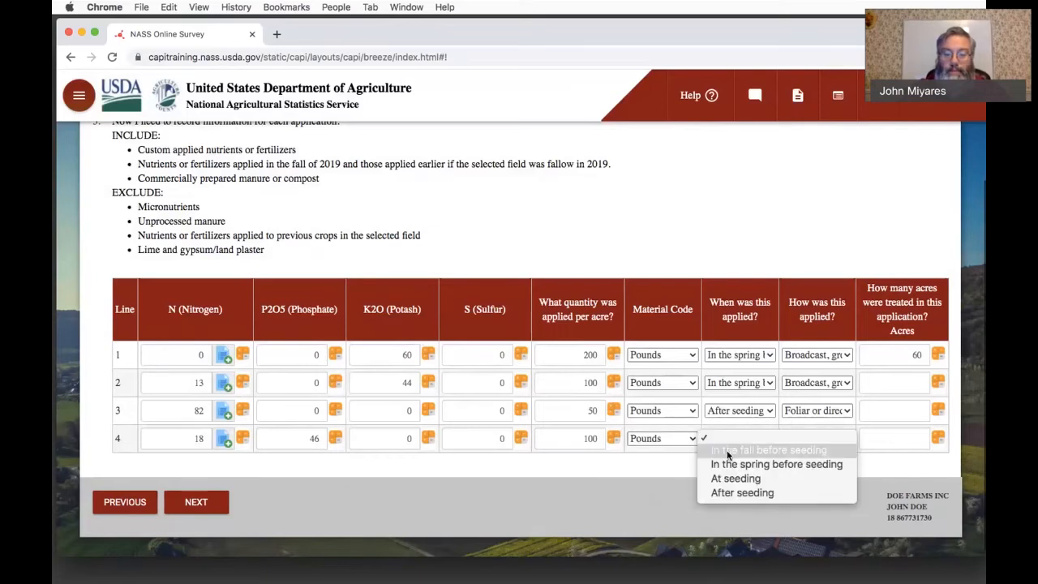
left_click(726, 494)
left_click(797, 439)
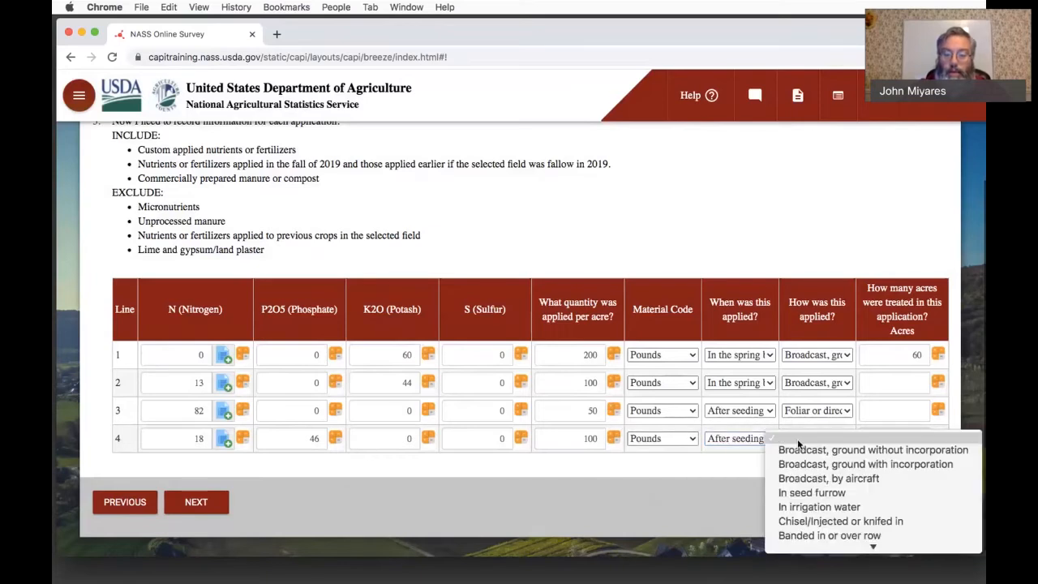
scroll(808, 485, "down", 1)
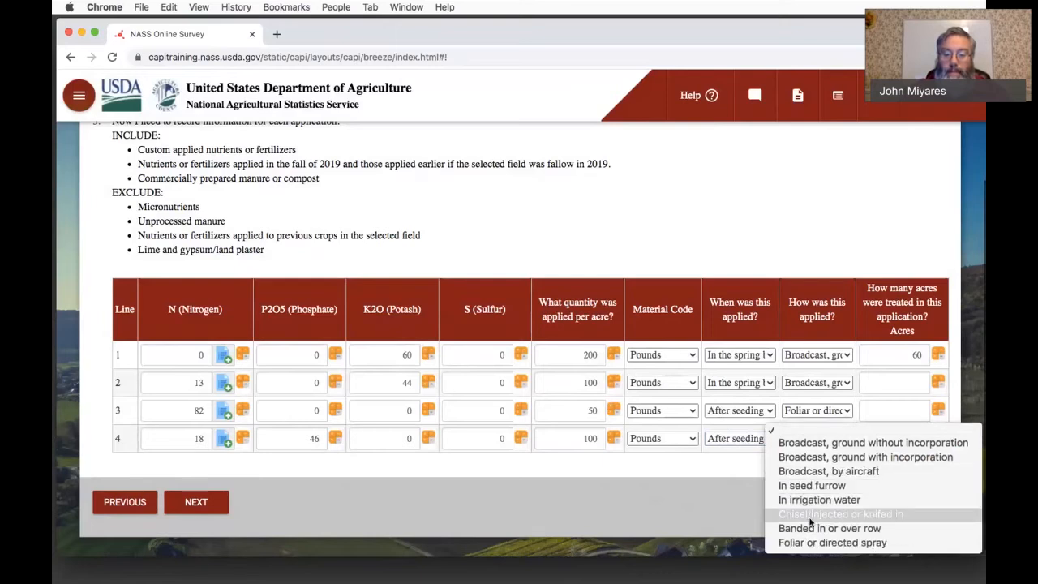
left_click(816, 543)
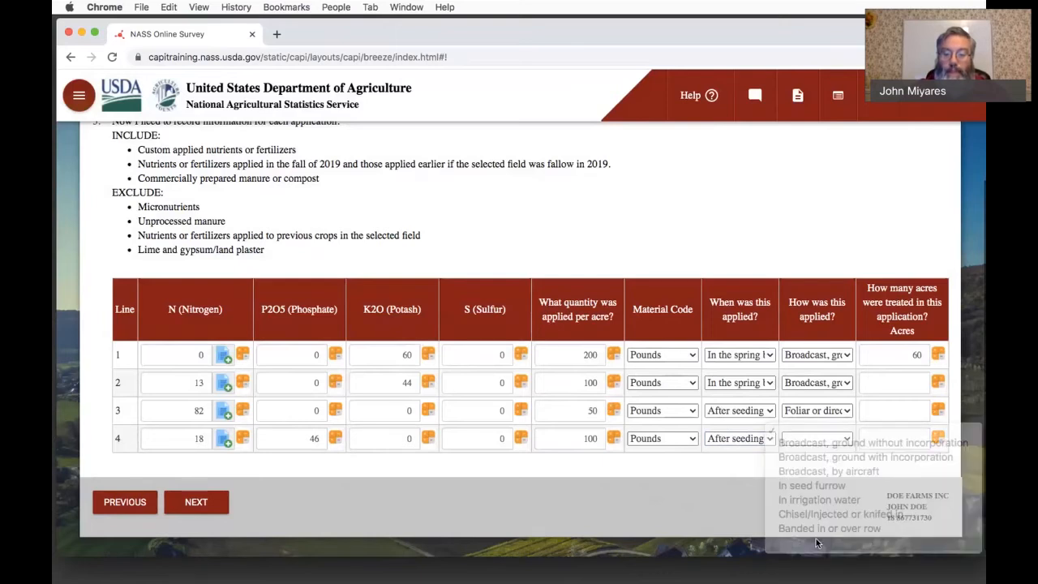
- Enter 60 treated acres for each of lines 2, 3 and 4, and continue to the pesticide applications section
left_click(921, 382)
type("60")
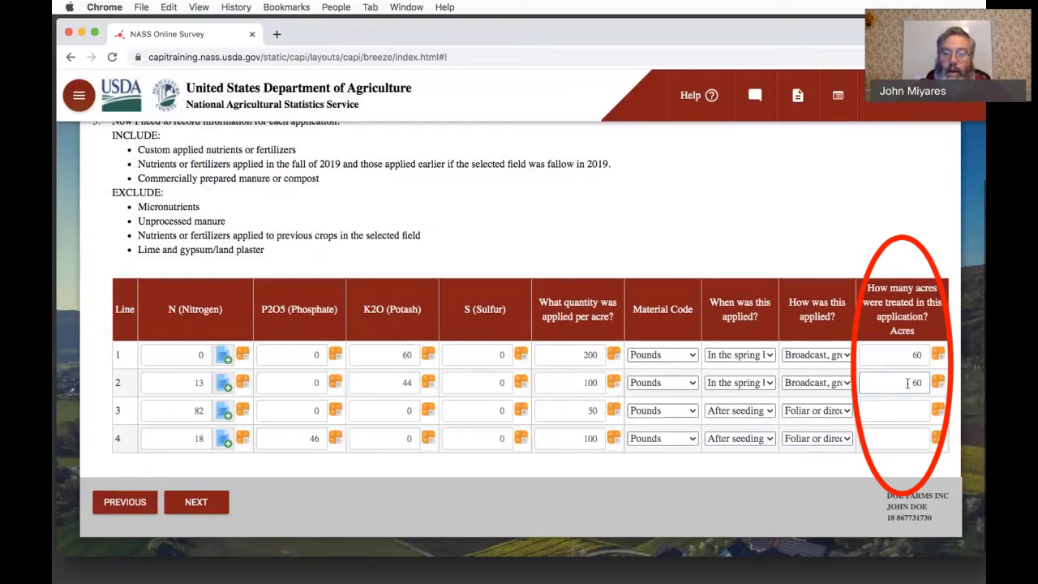
left_click(909, 412)
type("60")
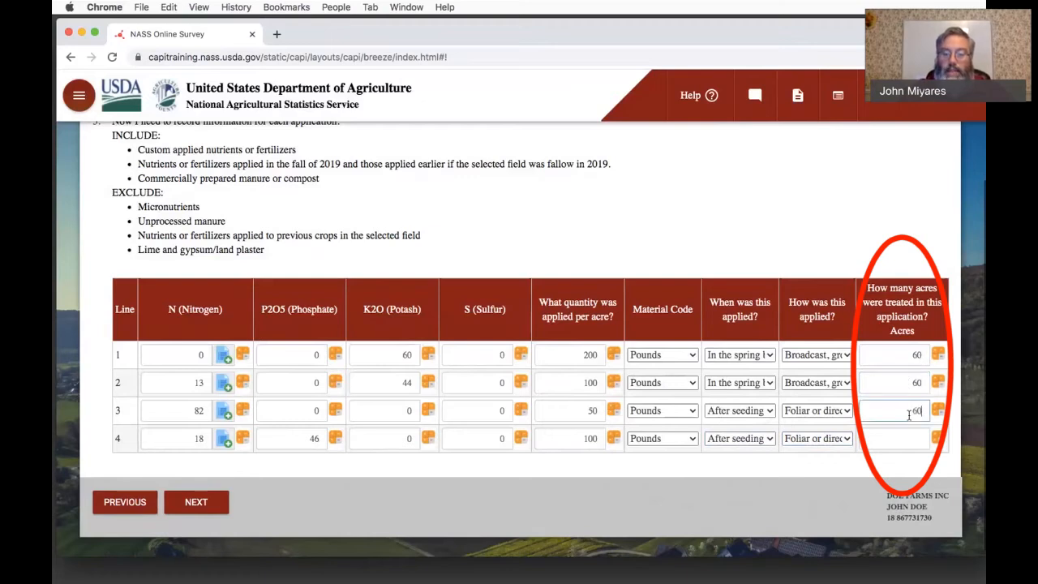
left_click(906, 440)
type("60")
left_click(431, 234)
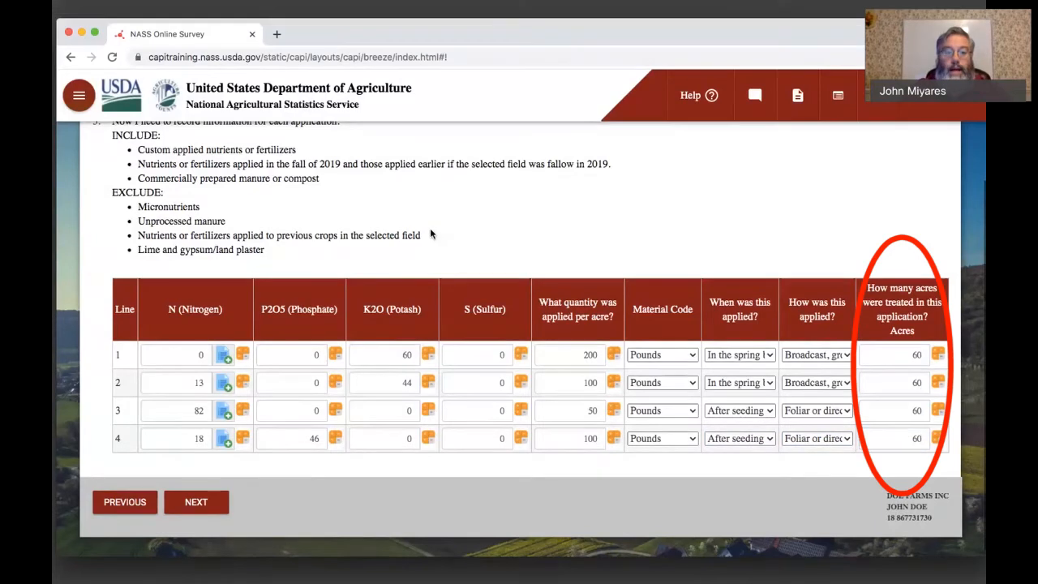
left_click(196, 503)
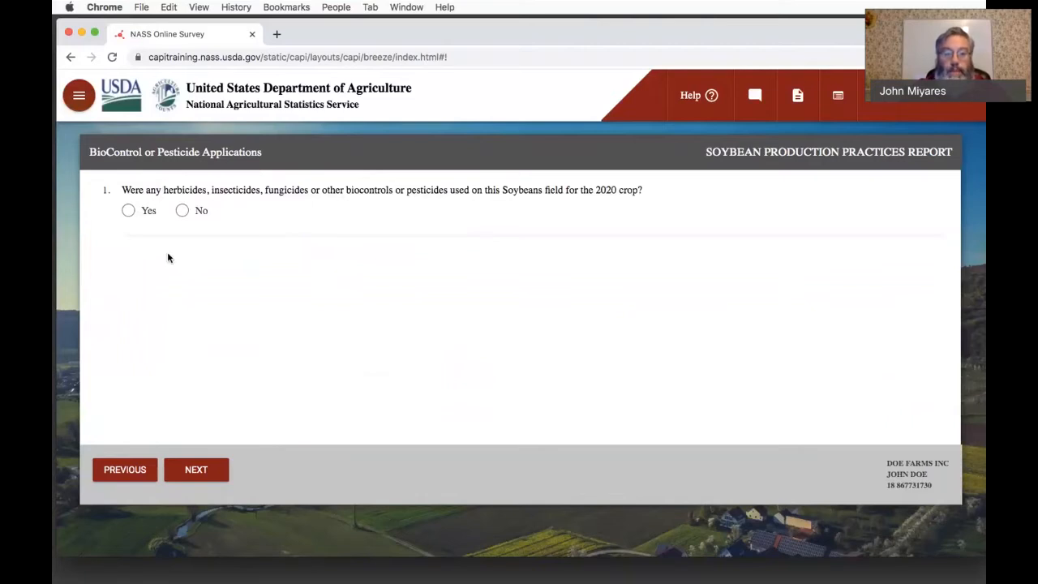
- Answer Yes to pesticide use on the soybean field, report 5 applied products, and continue to the product table
left_click(129, 210)
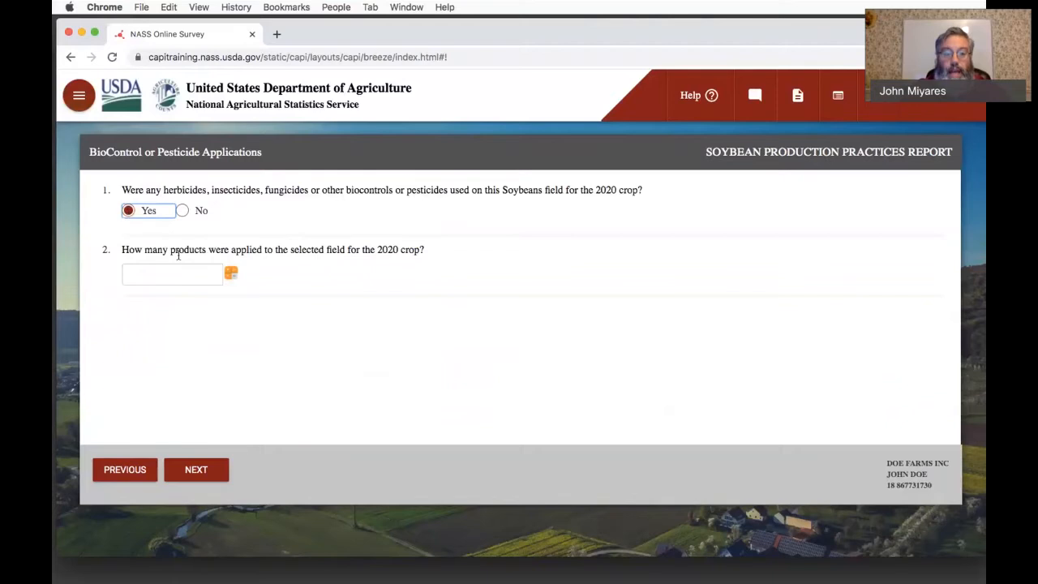
left_click(200, 277)
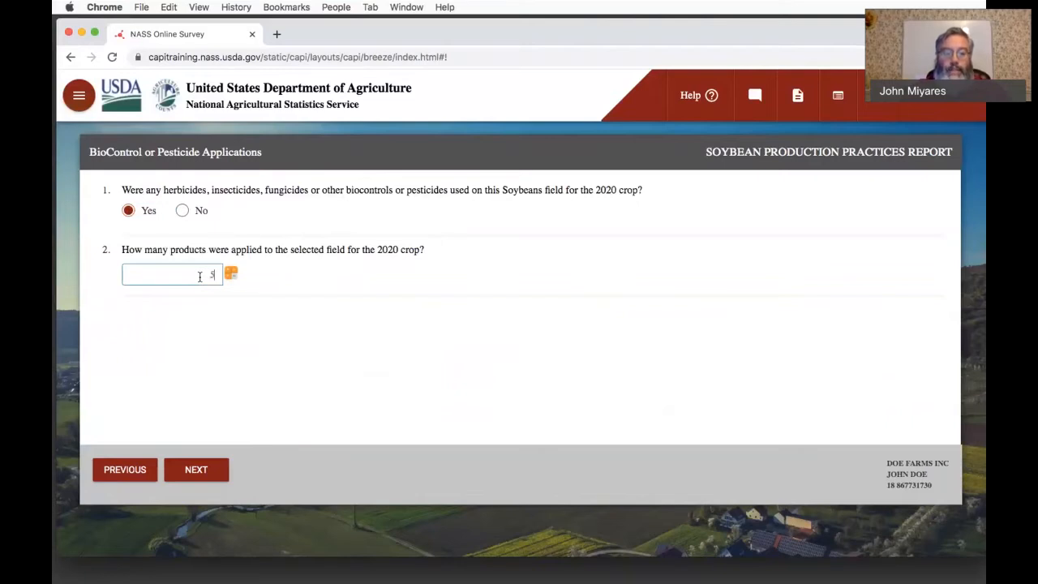
left_click(203, 472)
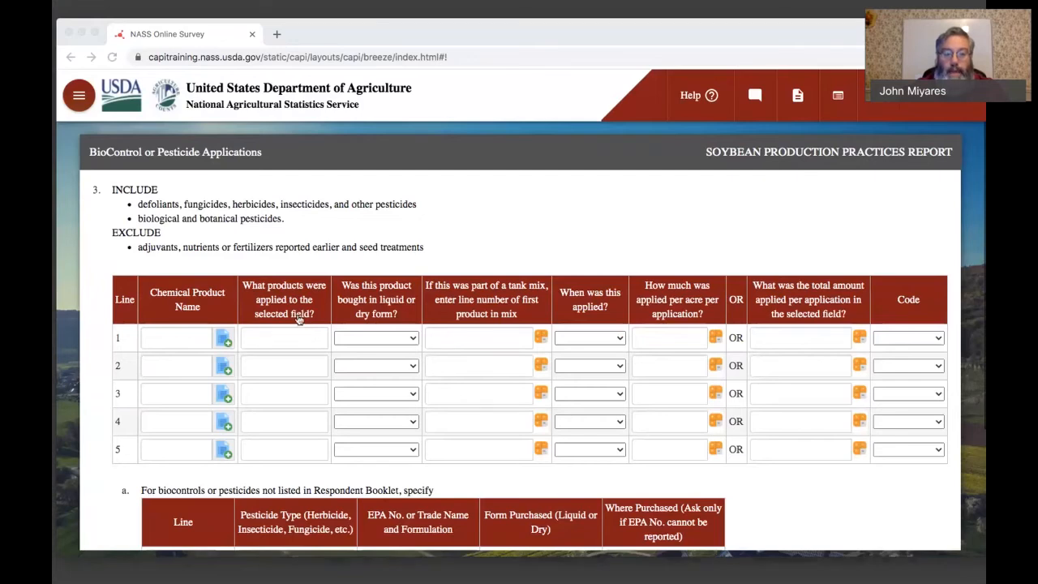
- Search the chemical product lookup for "buc" and select BUCCANEER GLYPHOSATE HERBICIDE for line 1
left_click(298, 319)
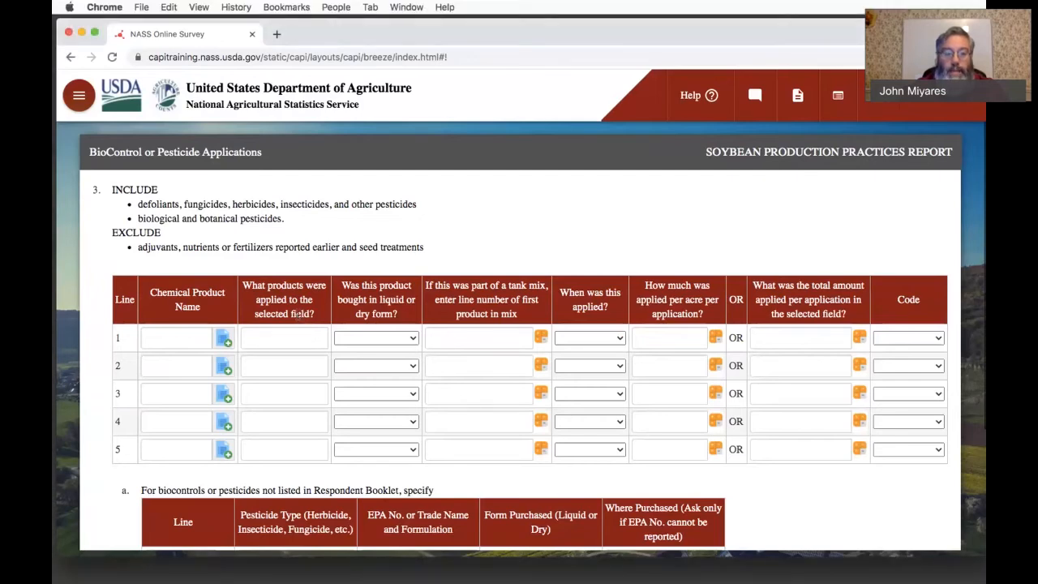
left_click(224, 341)
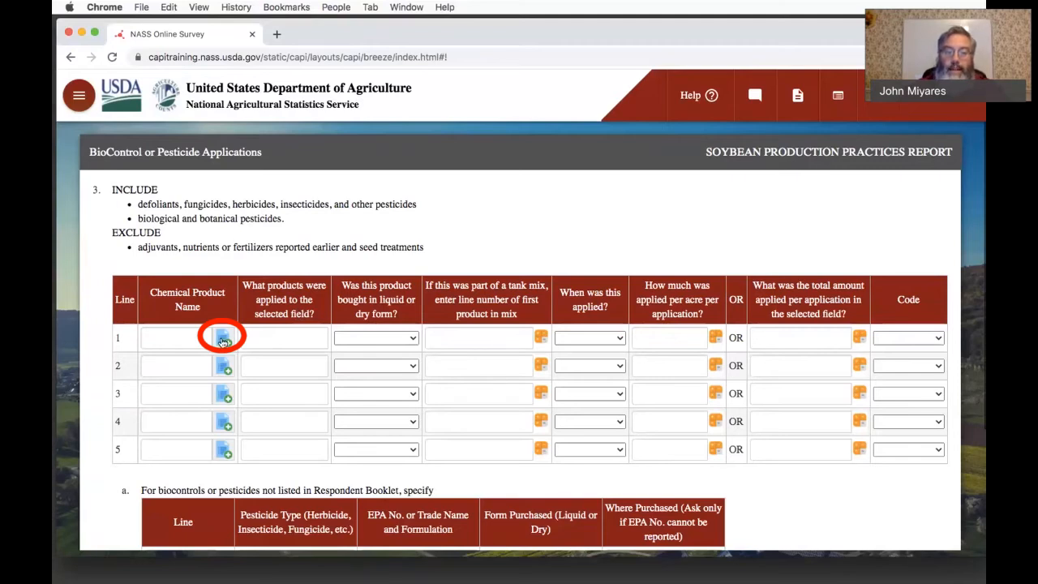
left_click(223, 342)
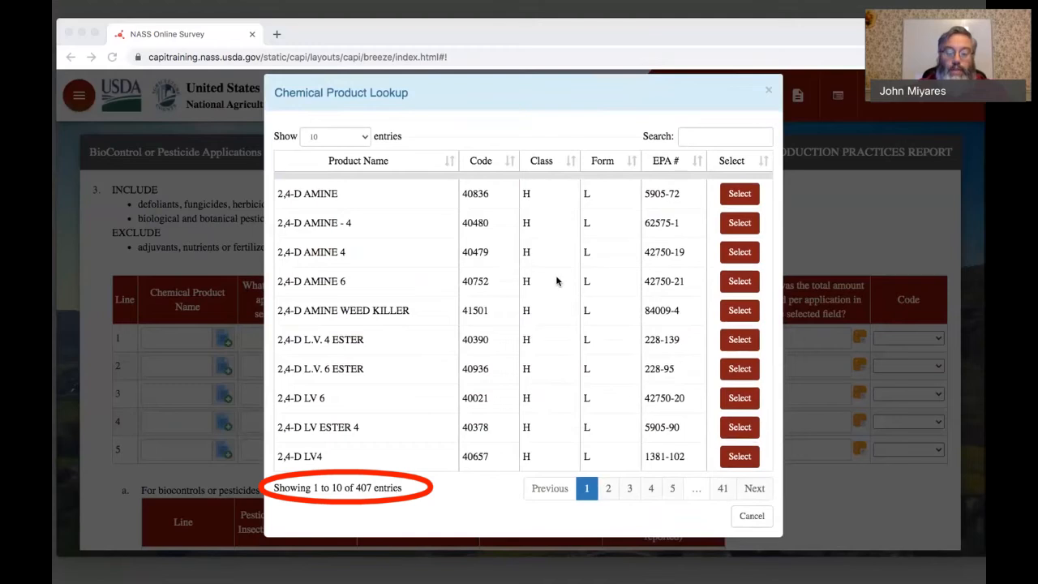
left_click(699, 137)
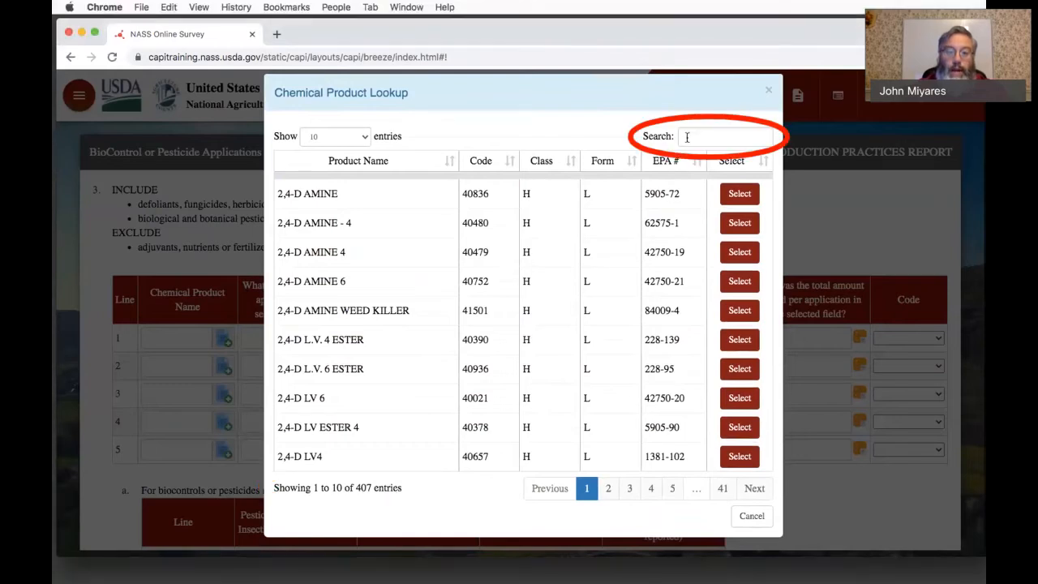
left_click(686, 138)
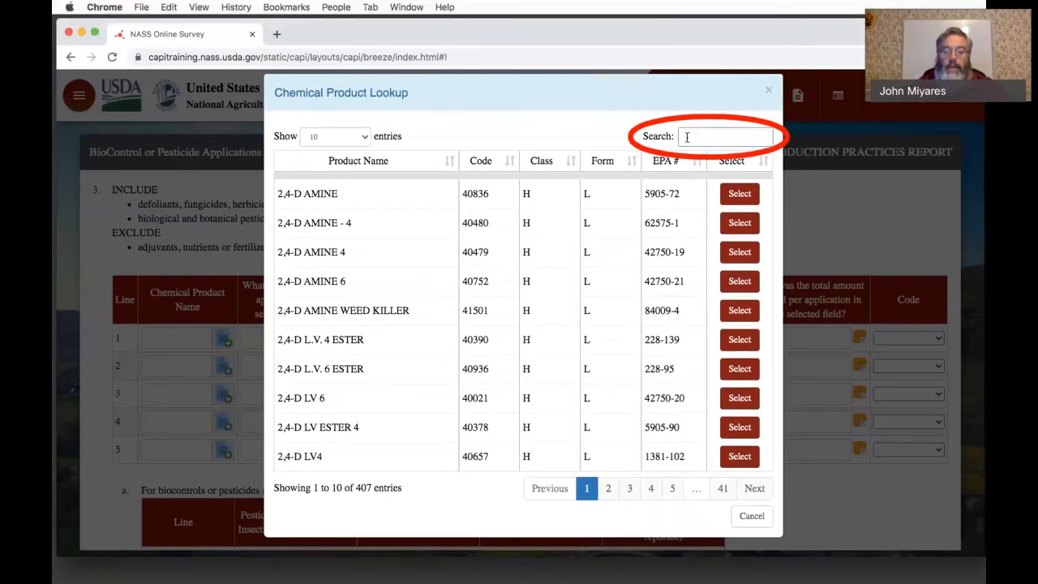
type("buc")
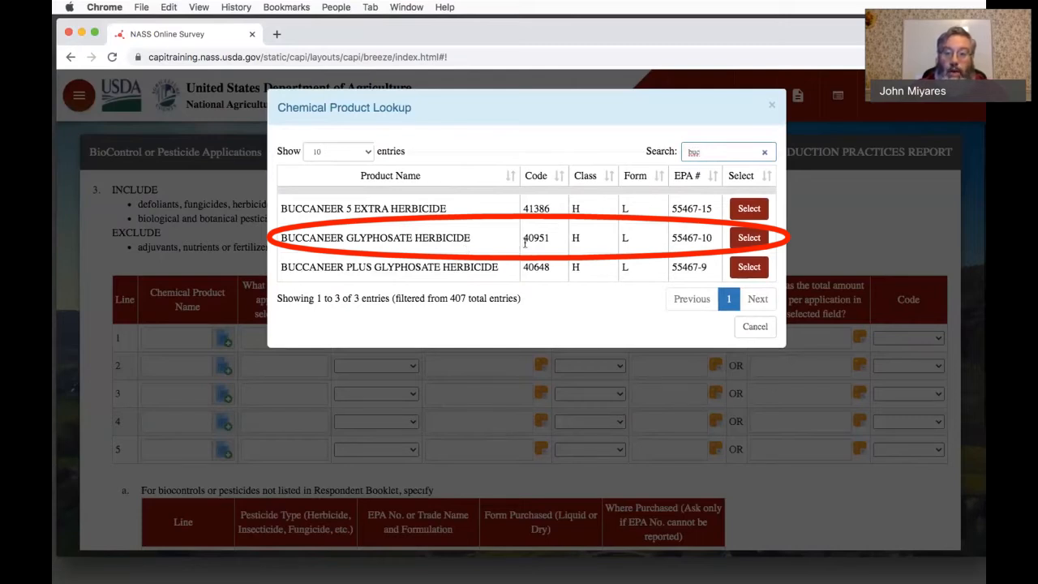
left_click(749, 237)
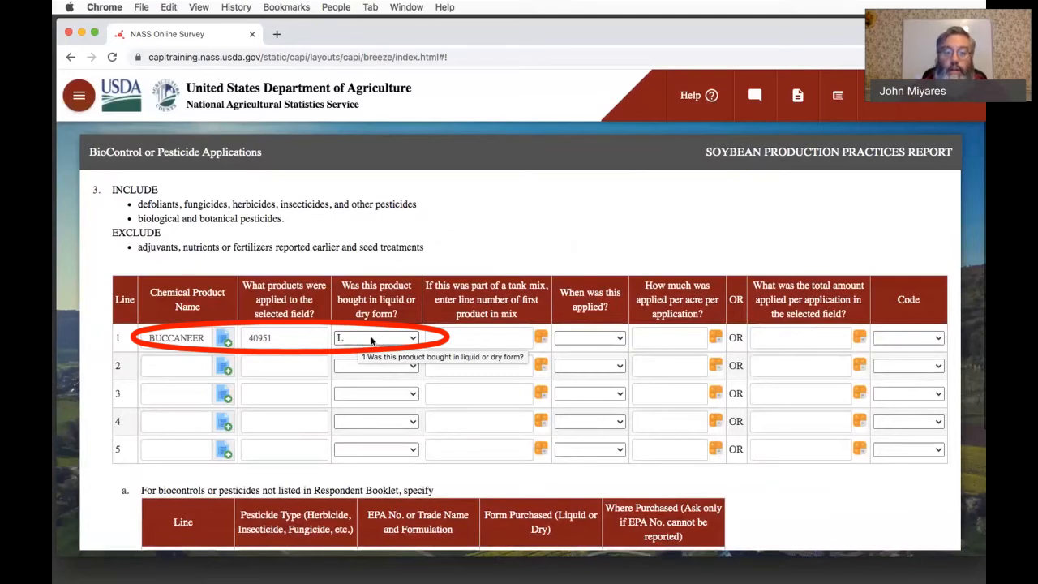
- Set line 1's tank mix line number to 1 and its application time to "Before Planting"
left_click(428, 339)
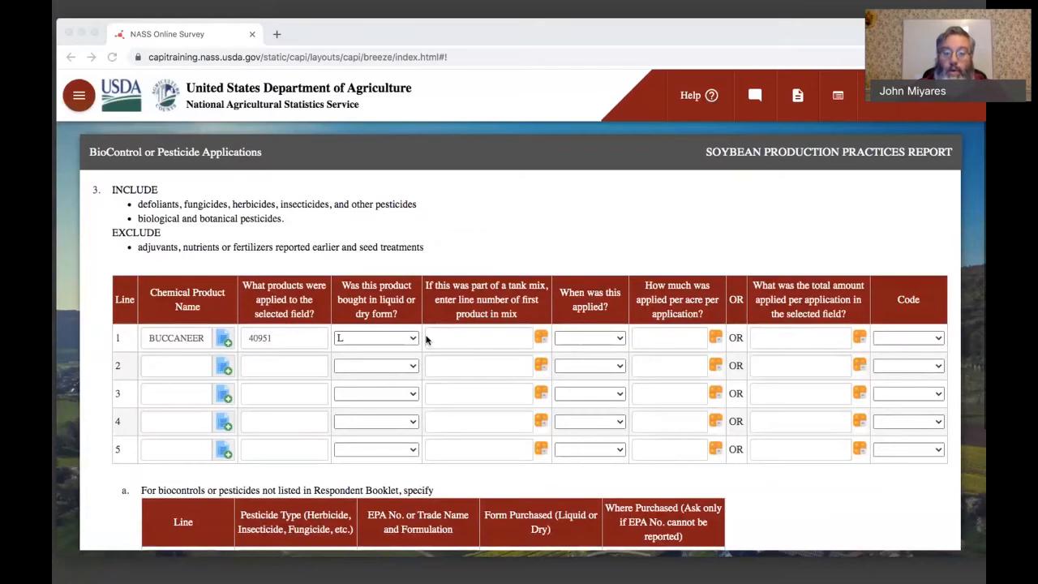
left_click(426, 339)
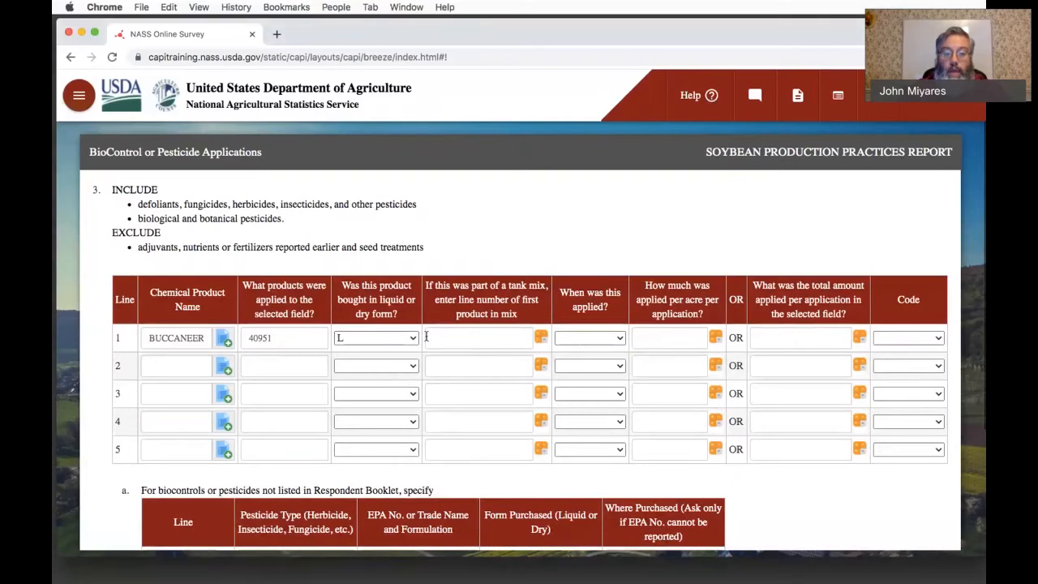
left_click(448, 339)
type("1")
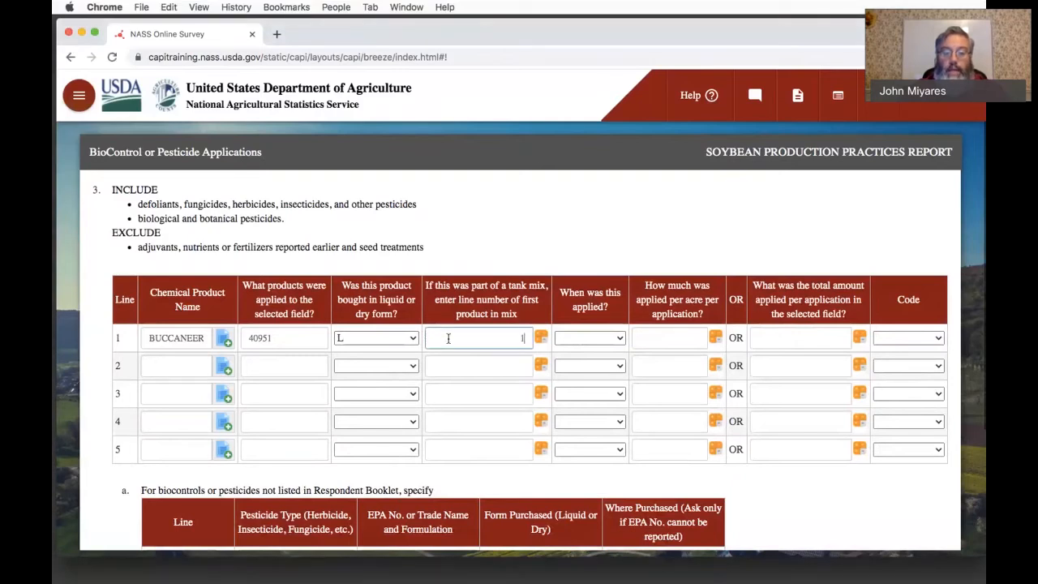
key("Tab")
key("super+Tab")
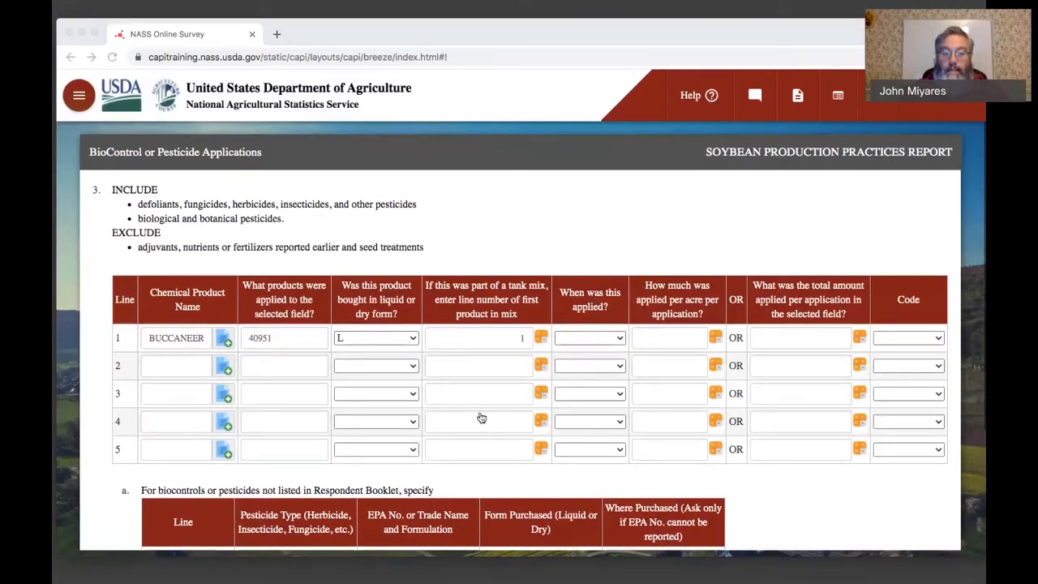
key("super+Tab")
left_click(571, 335)
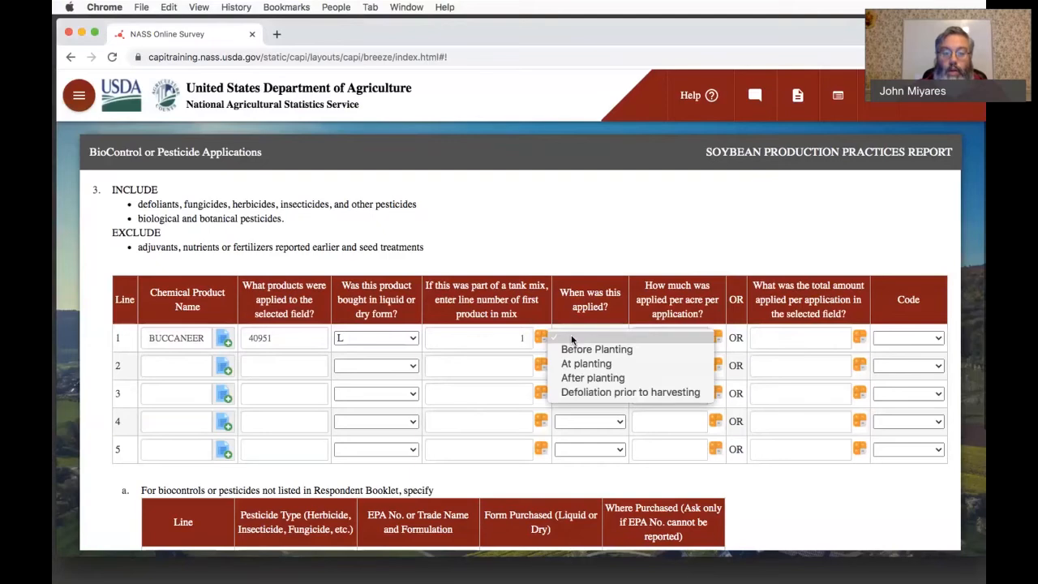
left_click(573, 349)
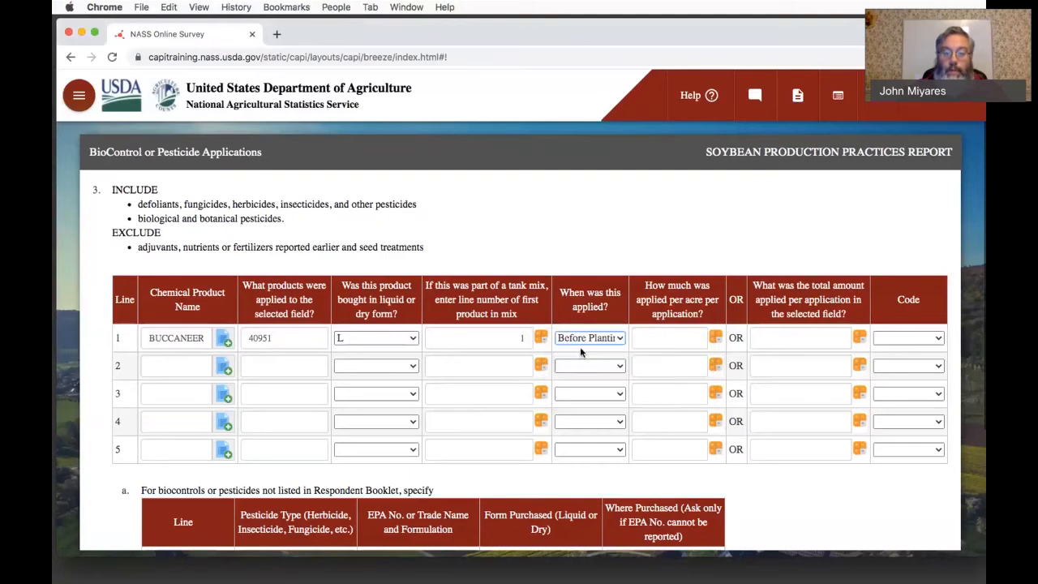
- Set line 1's amount applied per acre to 1 with Quarts as the unit code
left_click(661, 342)
type("1")
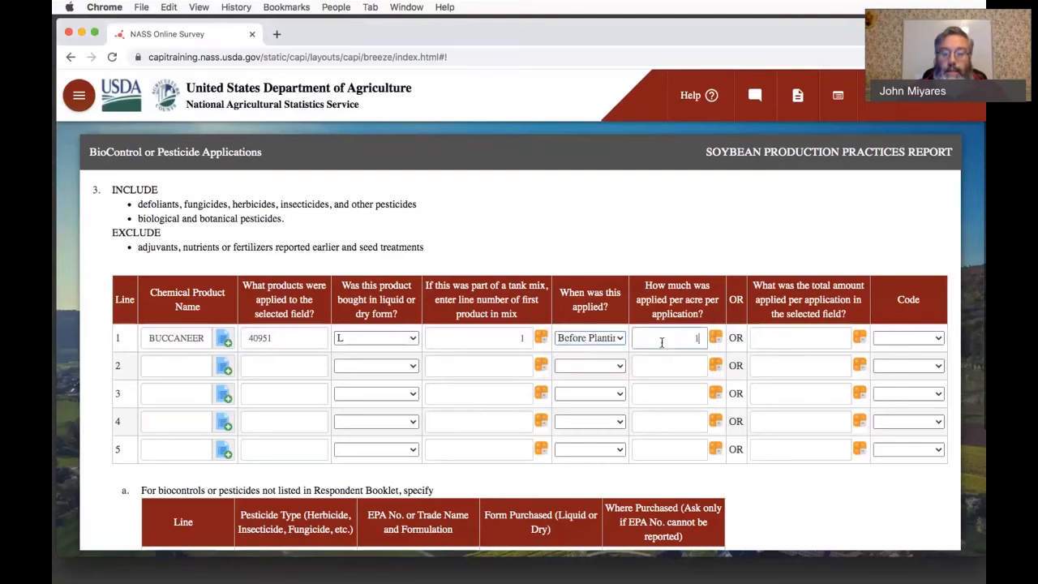
left_click(788, 337)
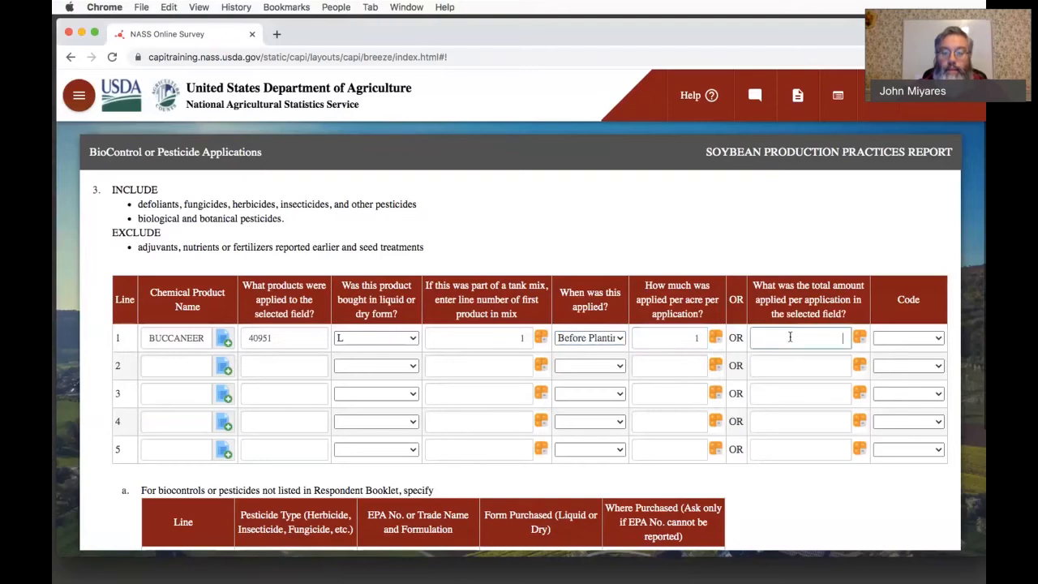
left_click(889, 339)
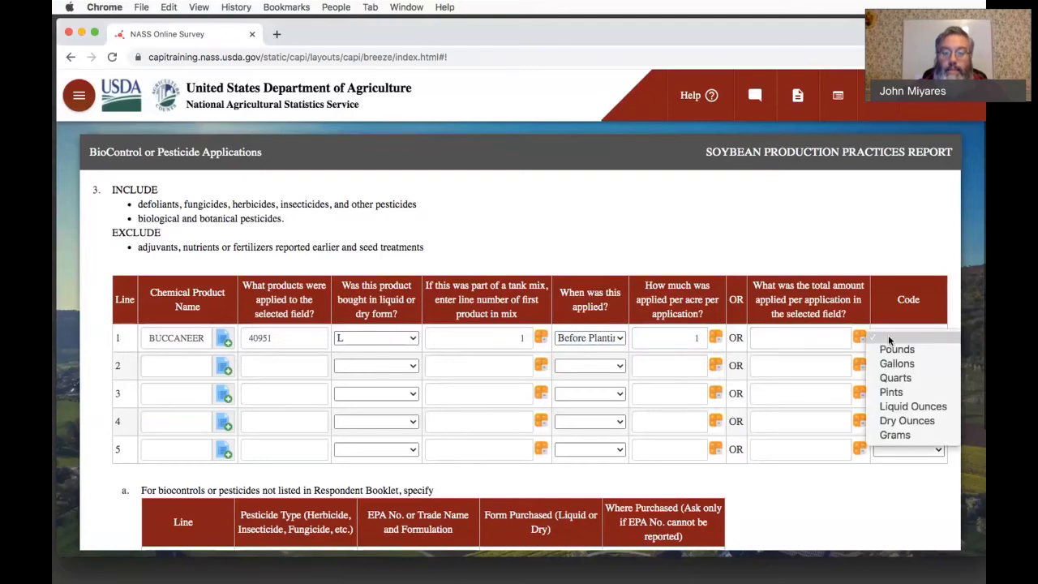
left_click(893, 380)
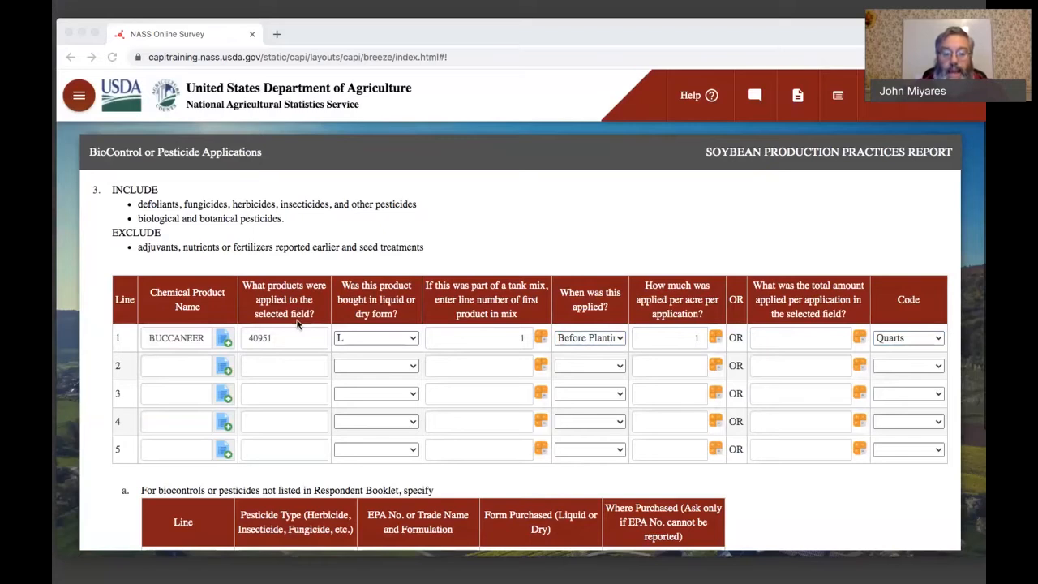
- Search the chemical product lookup for "2,4" on line 2, then close the lookup without selecting a product
left_click(298, 324)
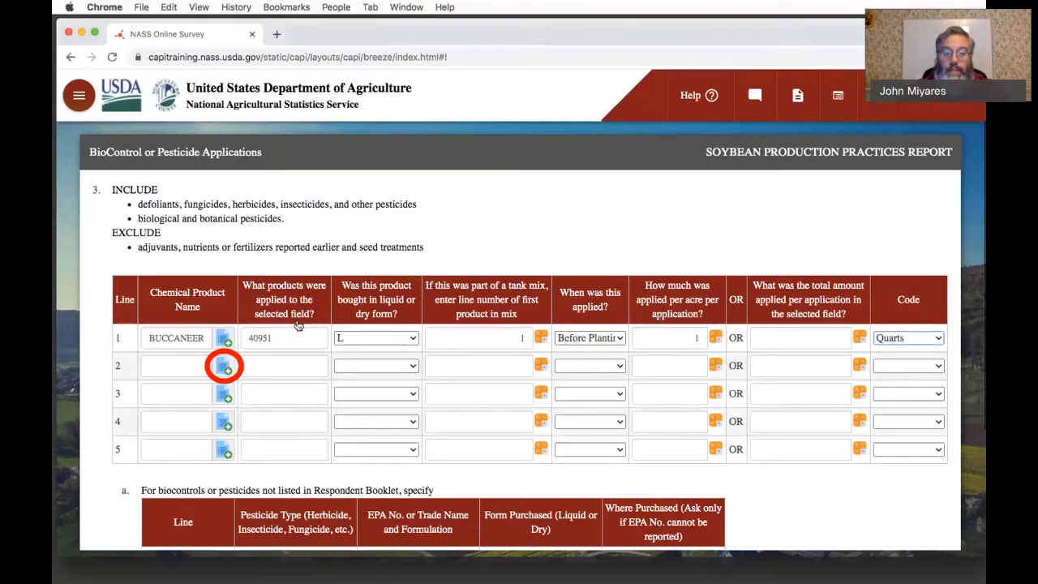
left_click(223, 371)
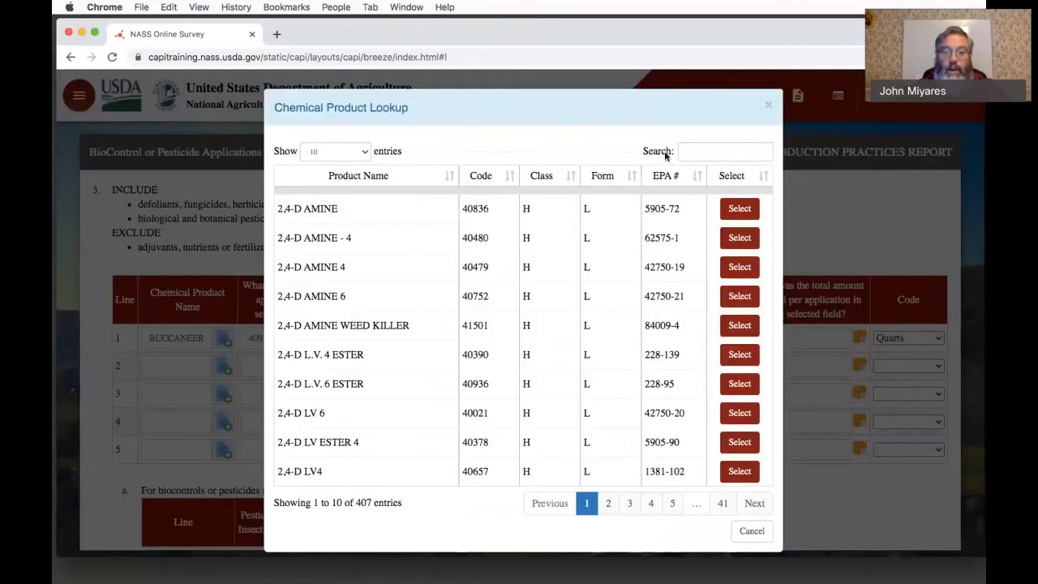
left_click(685, 153)
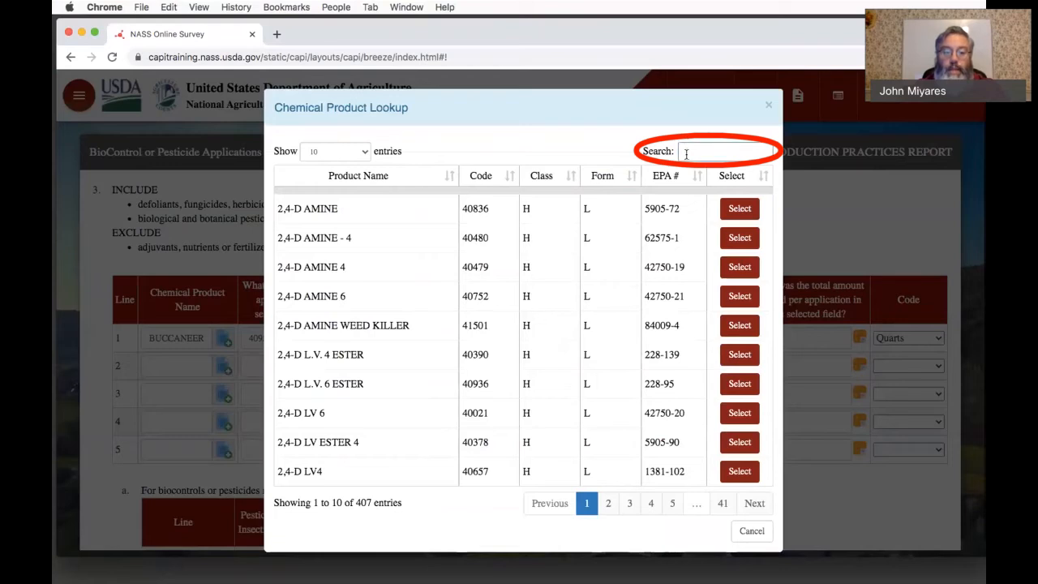
type("2")
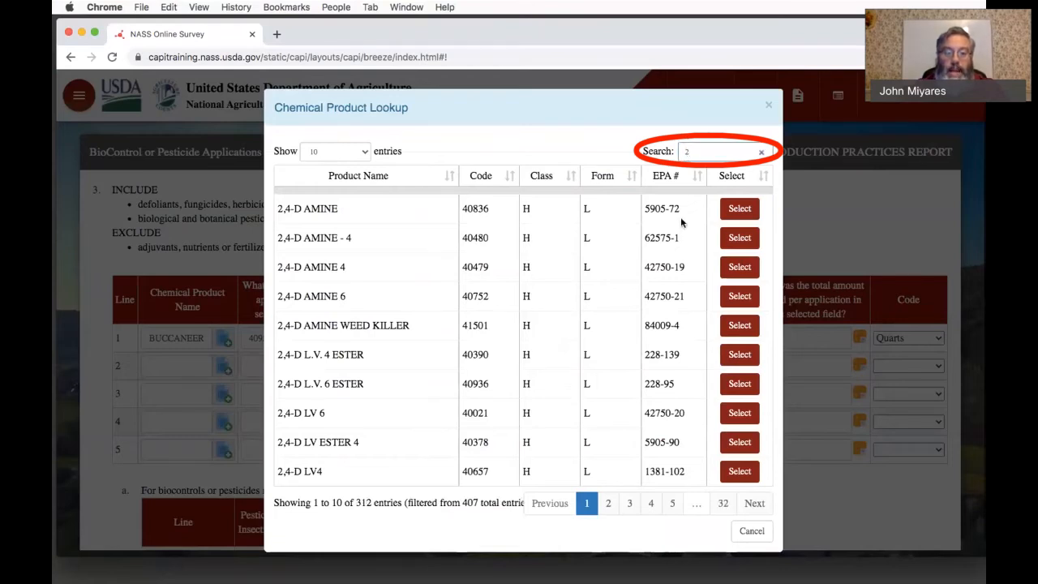
type(",4")
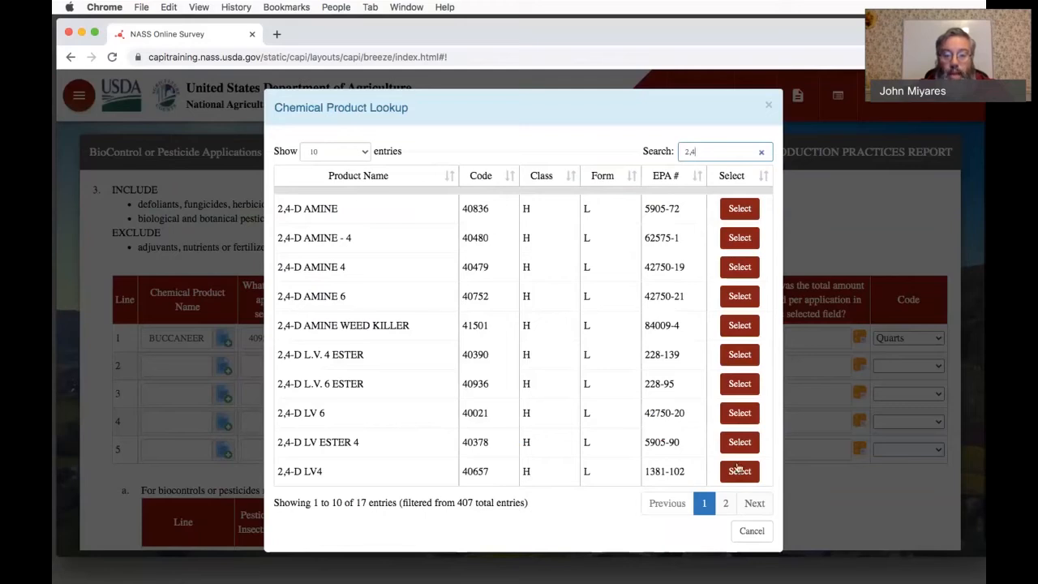
left_click(747, 531)
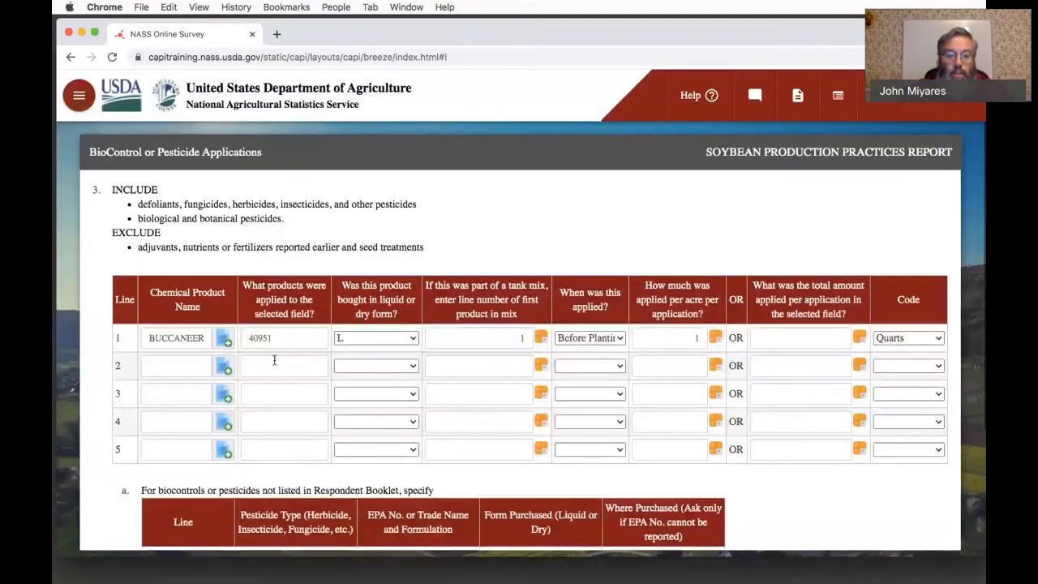
type("4")
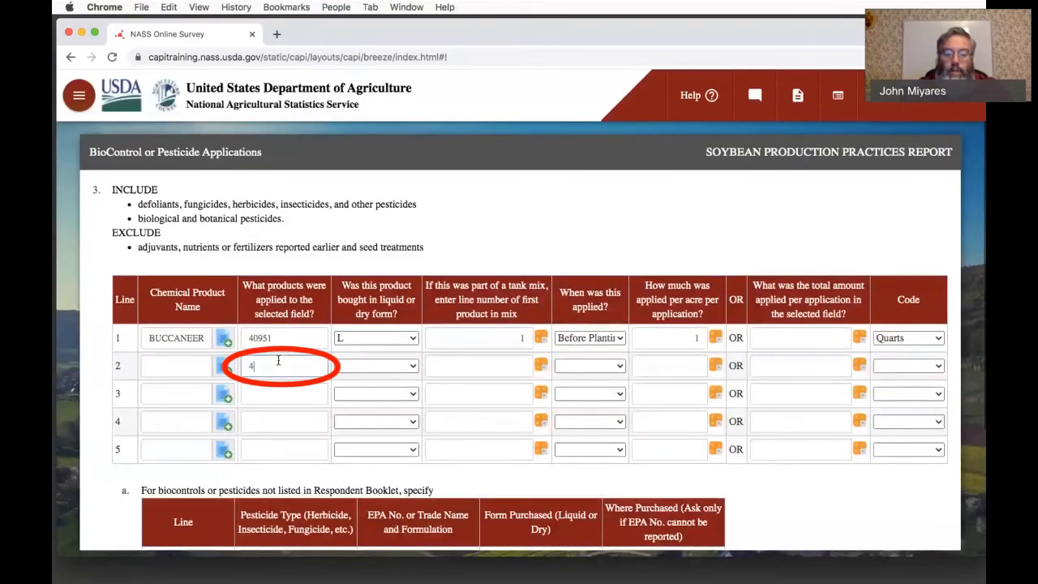
type("065")
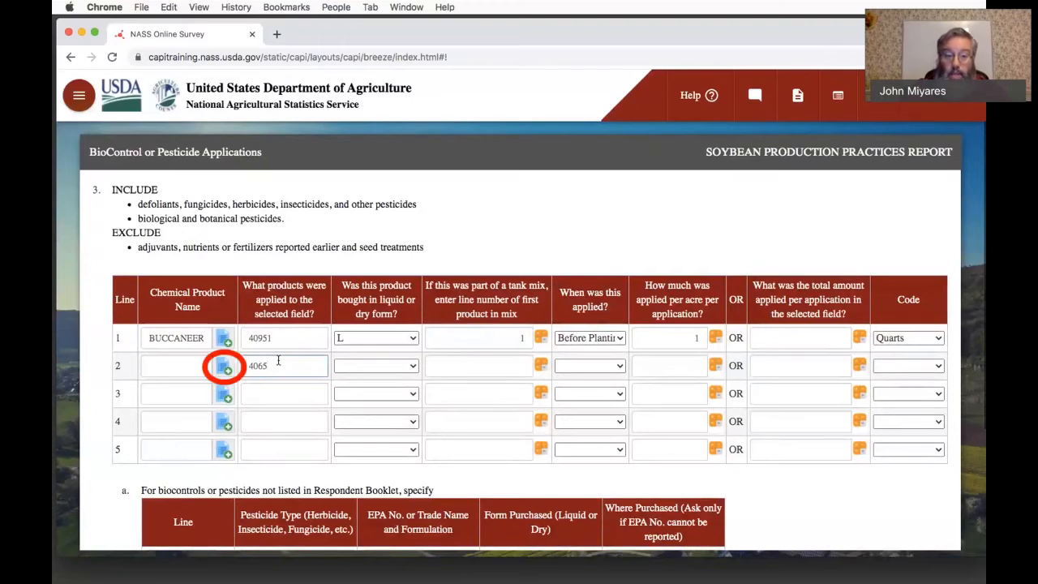
left_click(225, 370)
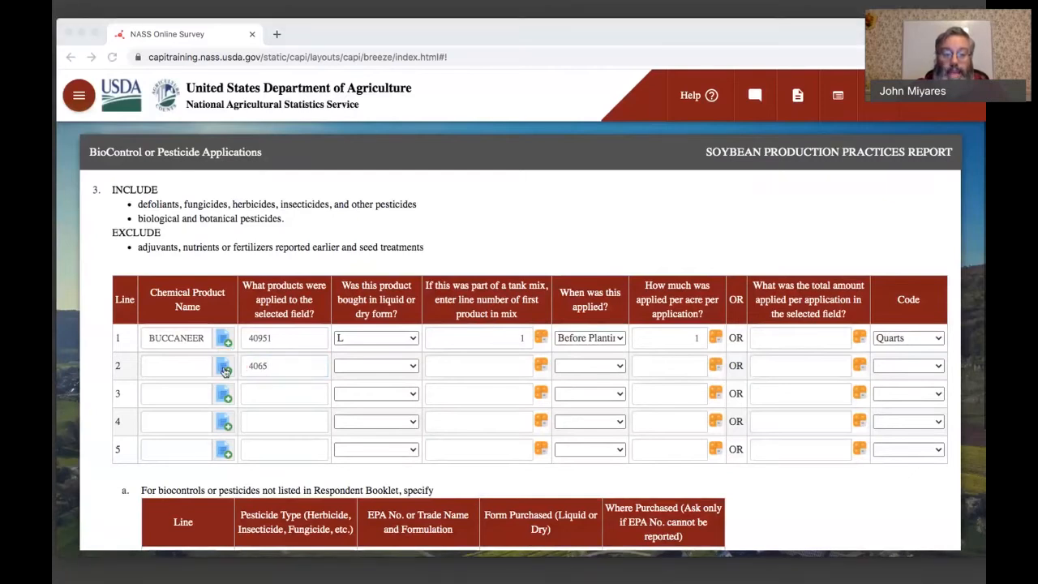
left_click(180, 368)
type("2,")
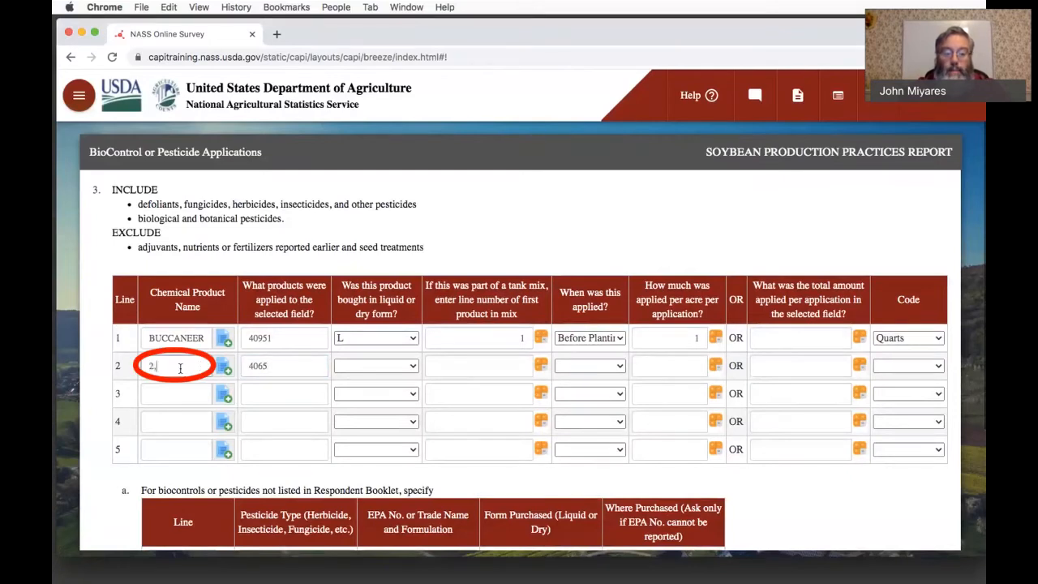
type("4-d")
key("BackSpace")
type("D")
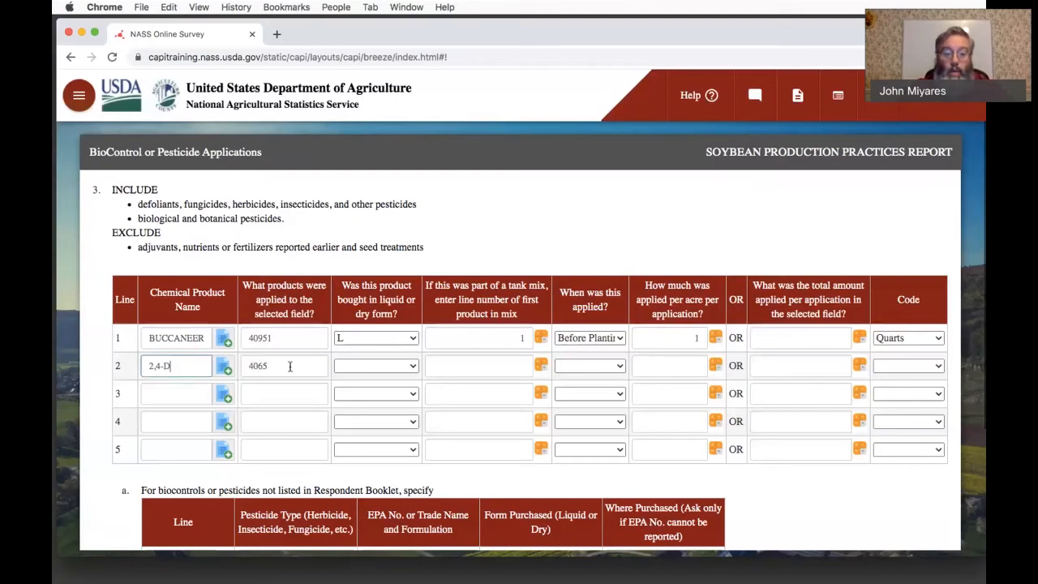
left_click_drag(288, 365, 130, 367)
key("BackSpace")
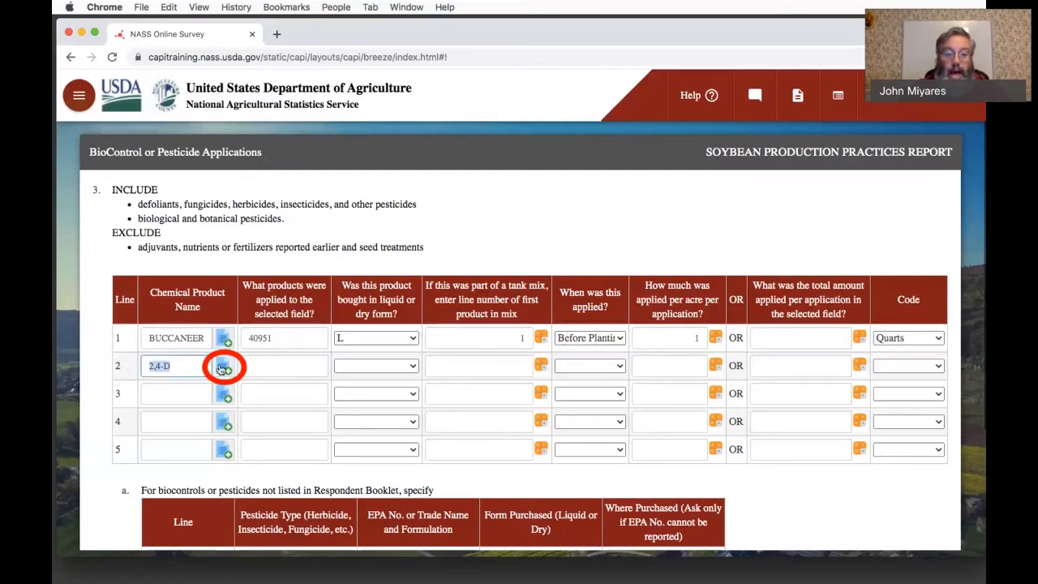
key("BackSpace")
- Select 2,4-D LV4 with code 40657 from the chemical product lookup for line 2
left_click(224, 370)
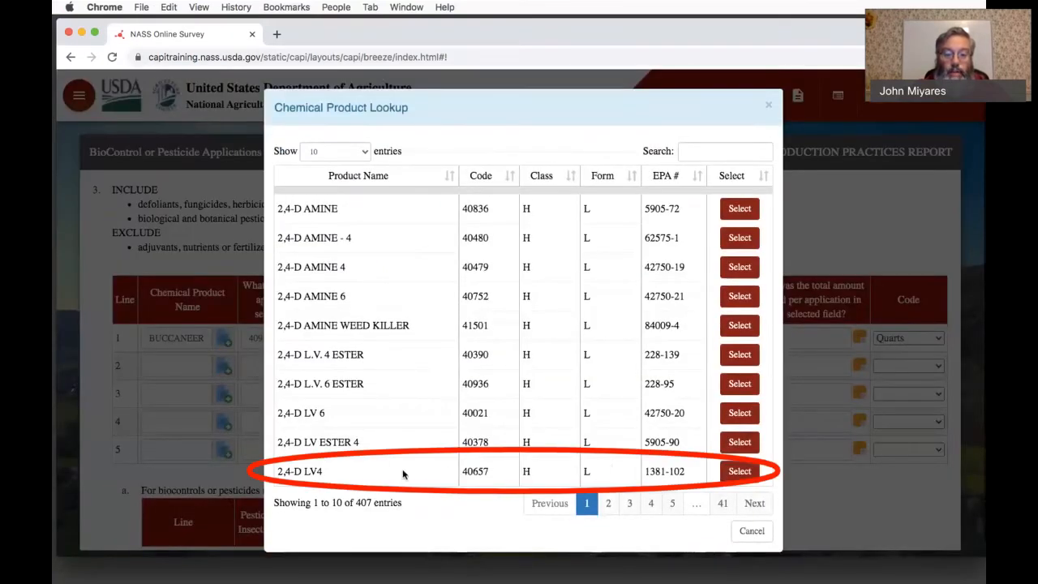
left_click(737, 477)
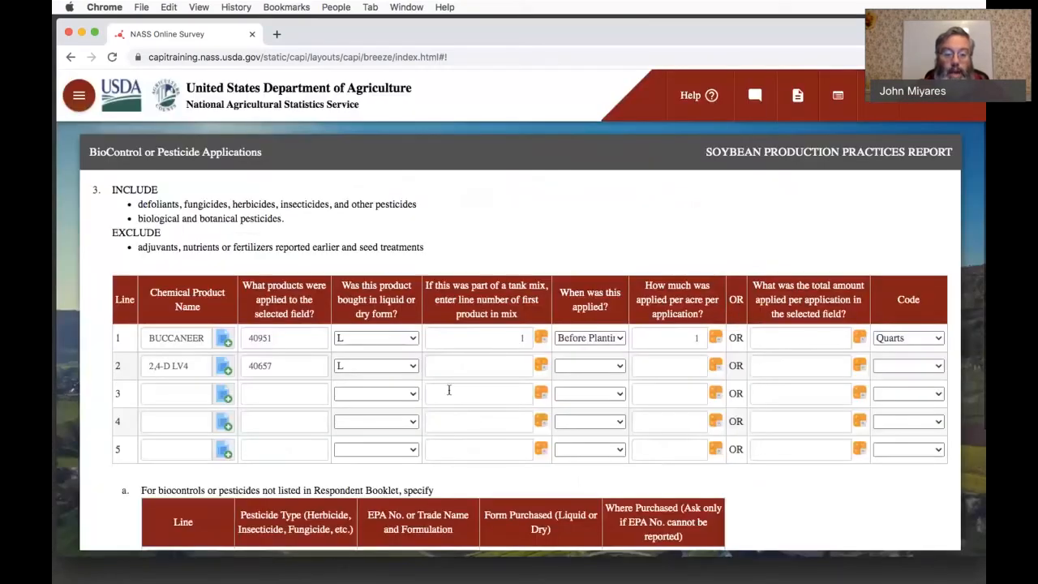
left_click(450, 395)
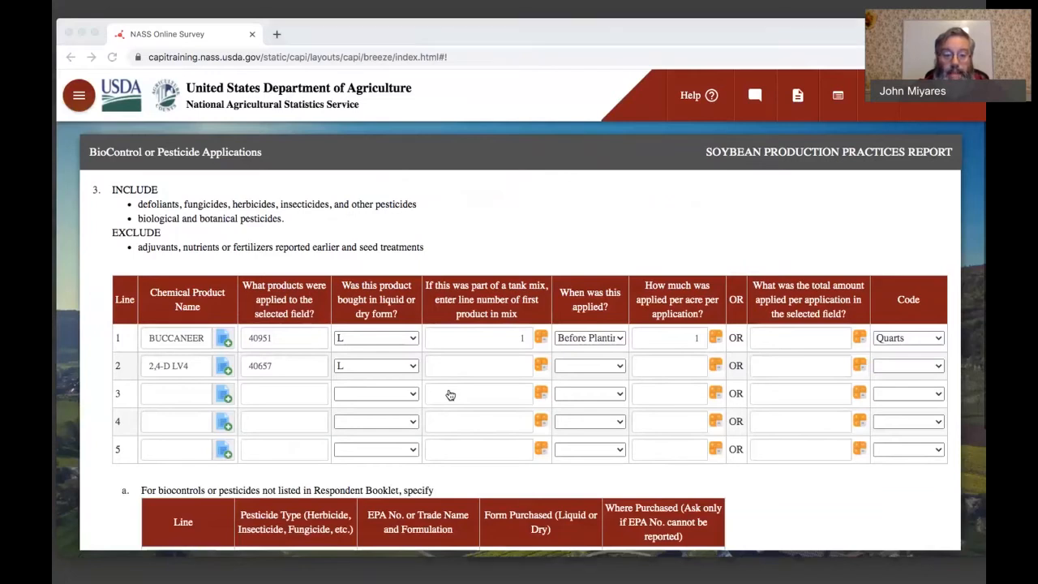
left_click(450, 395)
- Set line 2's tank mix line number to 1 and its application time to "Before Planting"
left_click(492, 368)
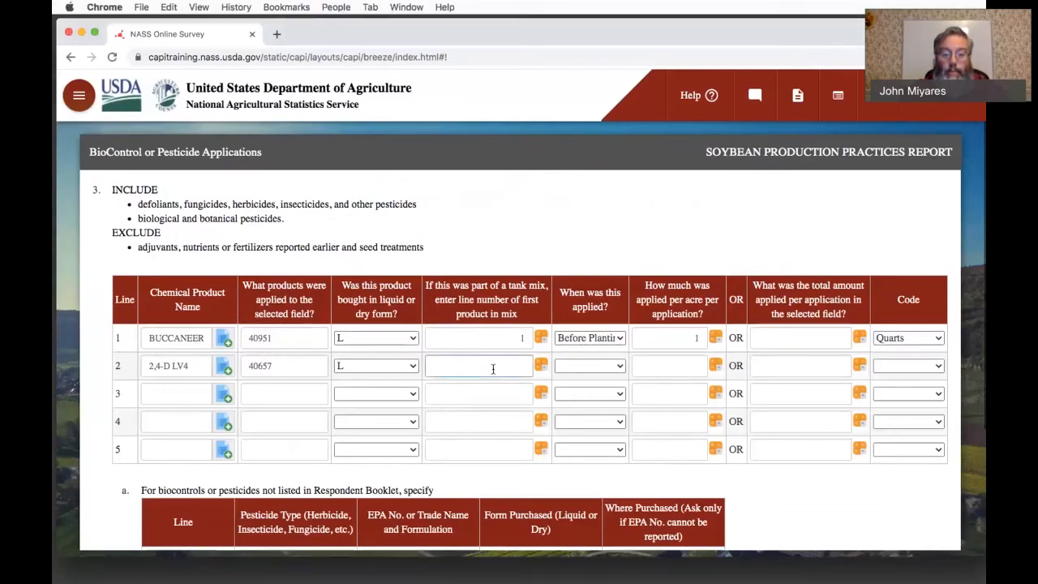
type("1")
key("Tab")
key("Tab")
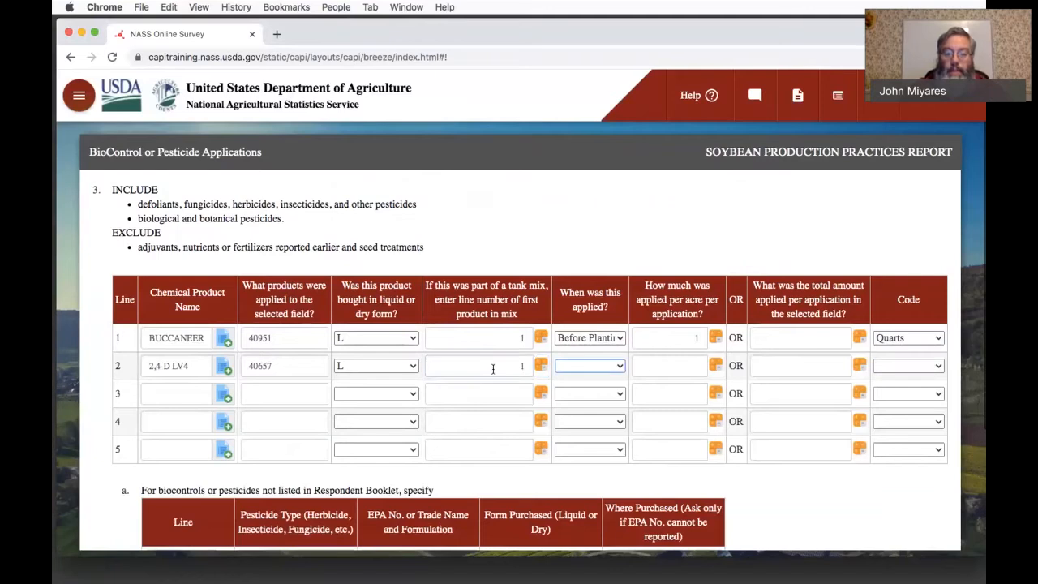
left_click(584, 366)
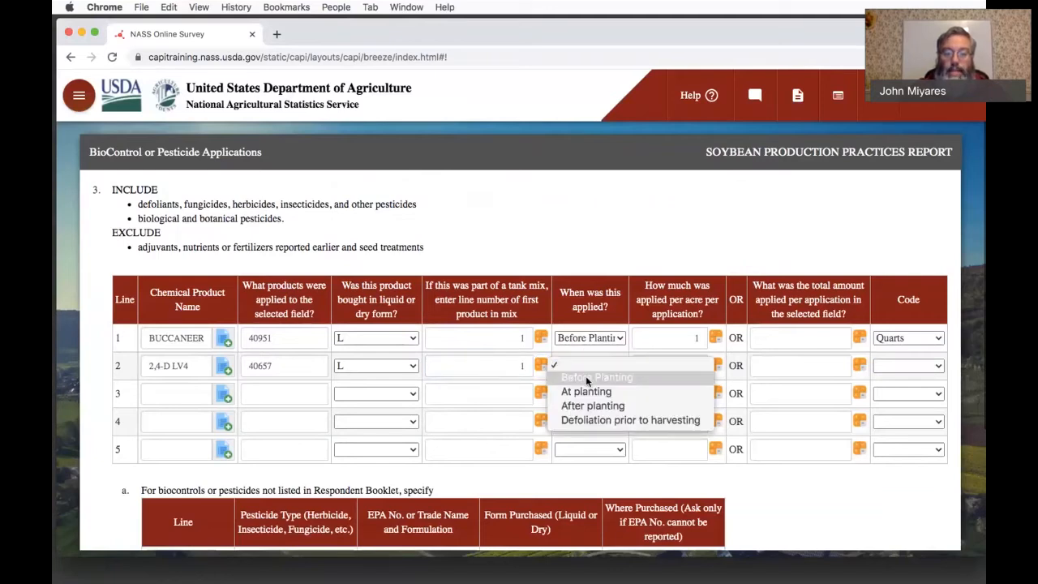
left_click(585, 377)
- Set line 2's amount applied per acre to 1 with Quarts as the unit code
left_click(669, 361)
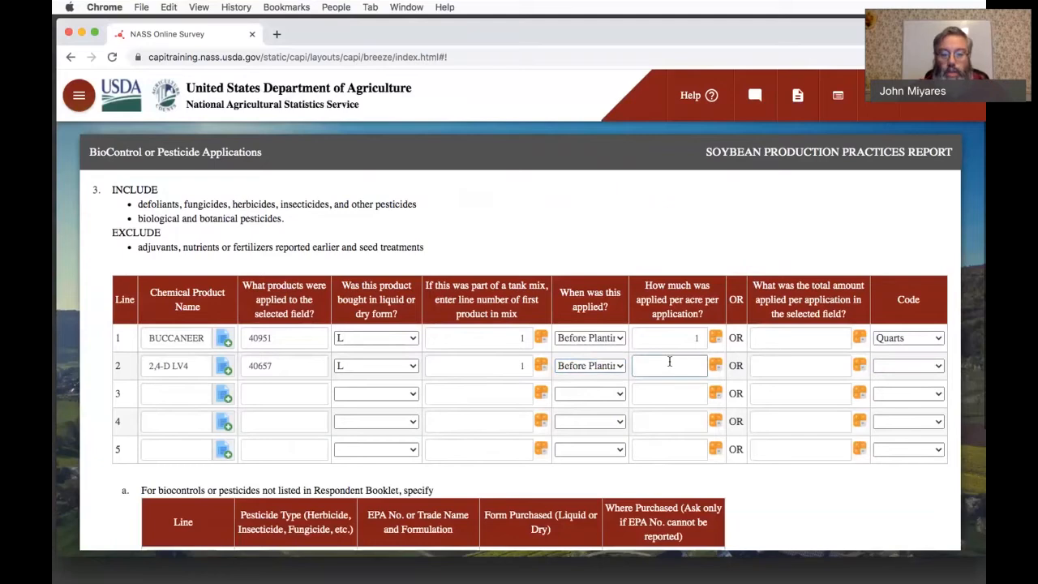
type("1")
key("Tab")
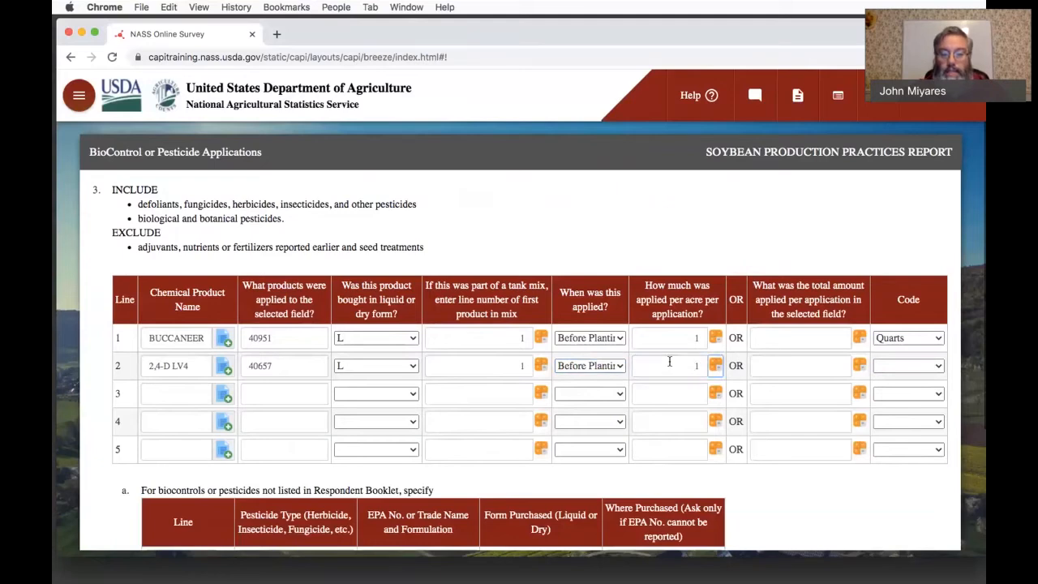
left_click(897, 365)
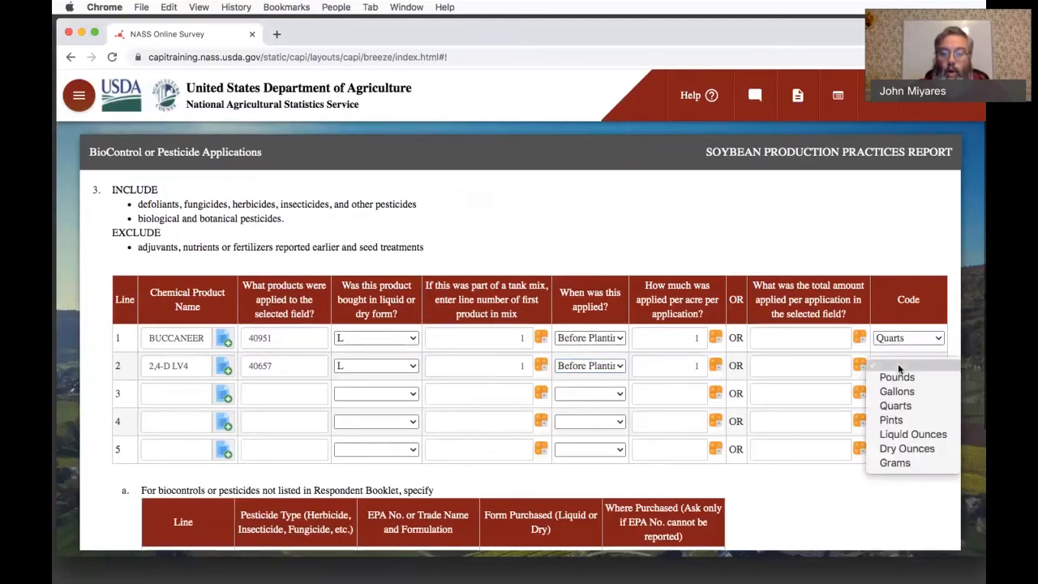
left_click(899, 405)
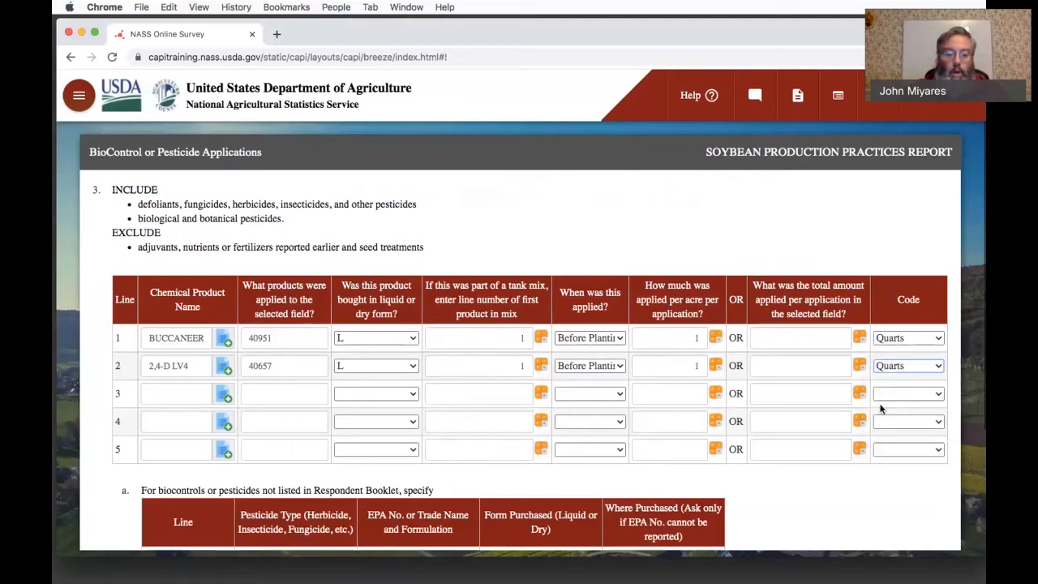
- Search the chemical product lookup for "ledger" on line 3, then close the lookup without selecting a product
left_click(224, 395)
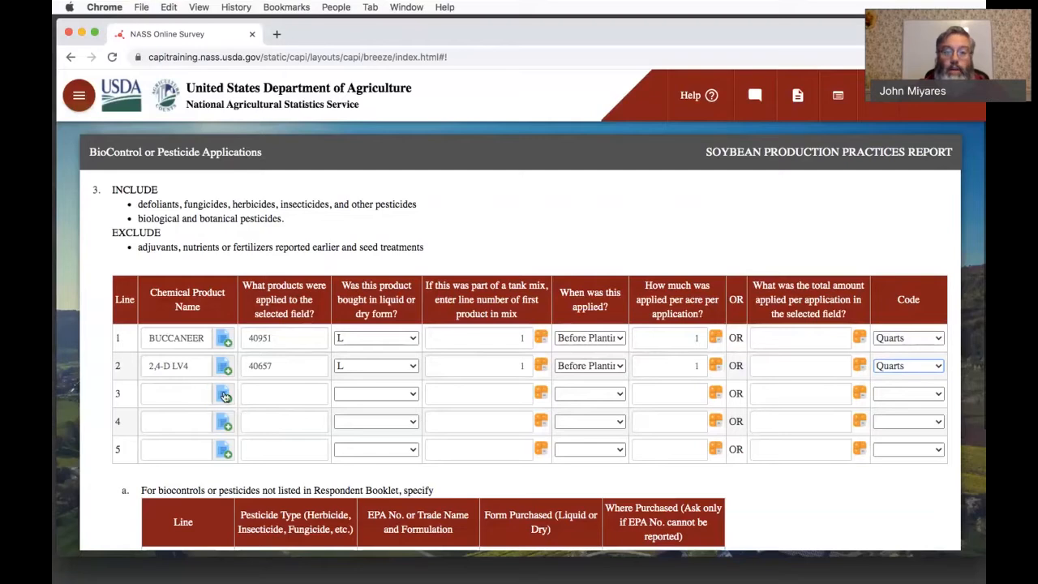
left_click(225, 396)
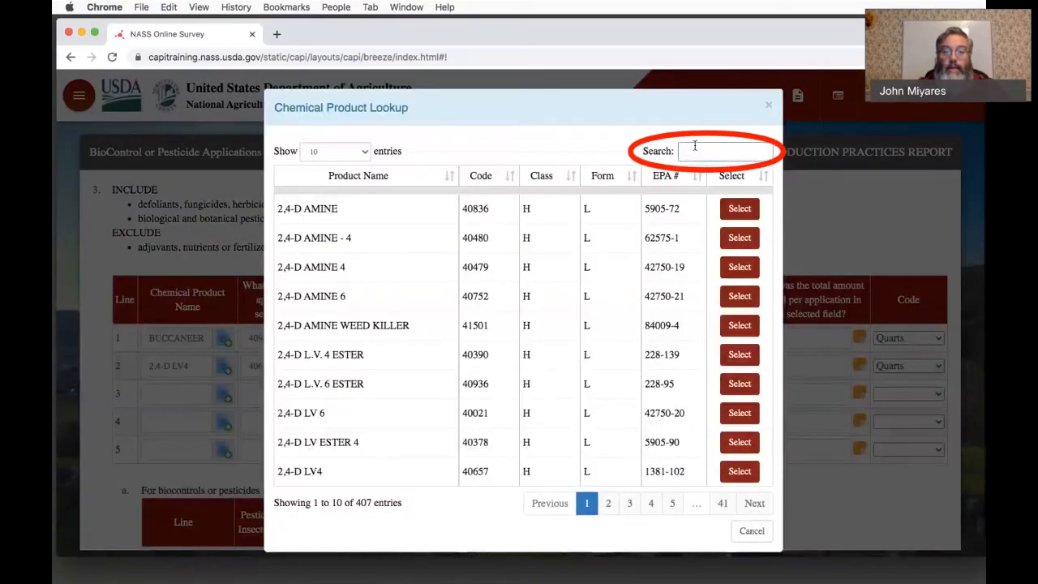
left_click(694, 147)
type("ledger")
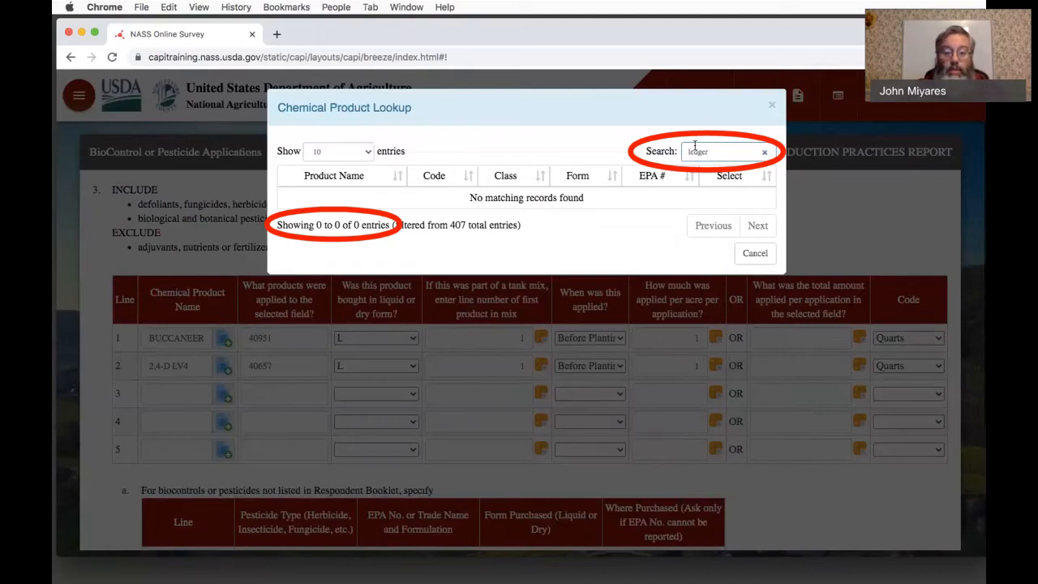
key("BackSpace")
key("BackSpace")
key("BackSpace")
key("BackSpace")
key("BackSpace")
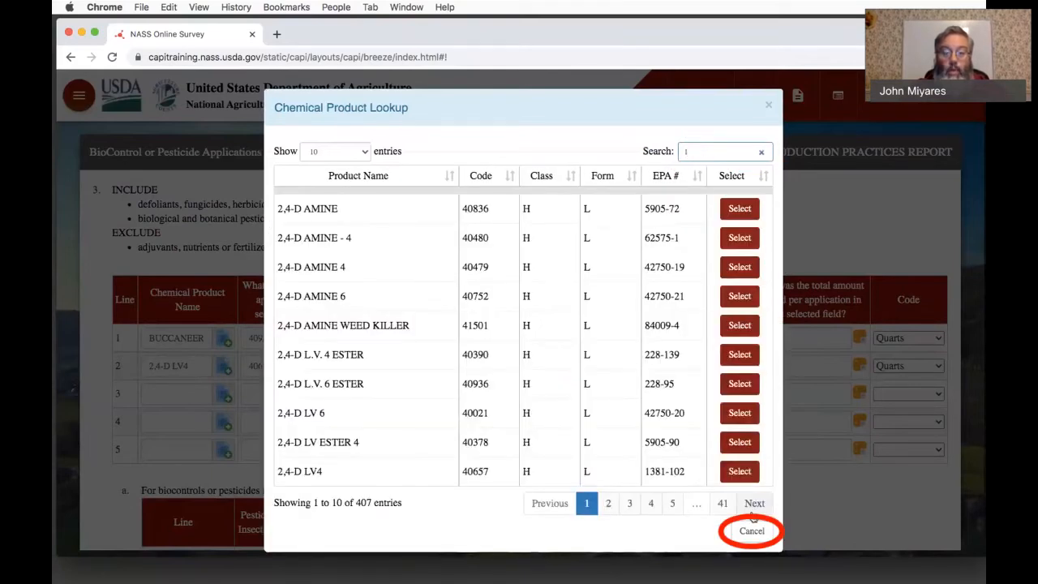
left_click(752, 533)
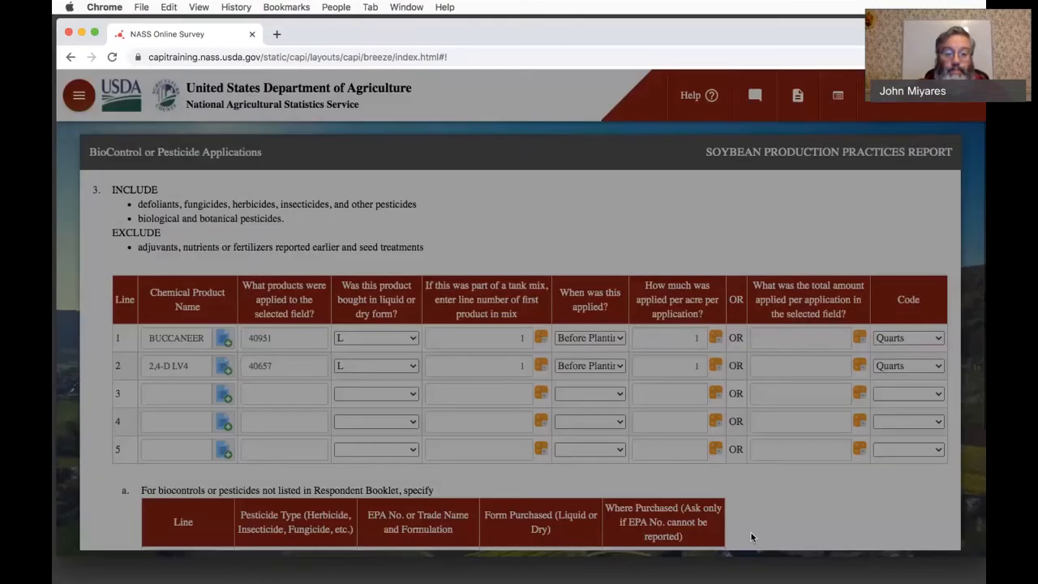
- Record line 3 in the table for pesticides not listed in the Respondent Booklet, with Herbicide as the pesticide type
scroll(539, 427, "down", 2)
scroll(540, 427, "down", 3)
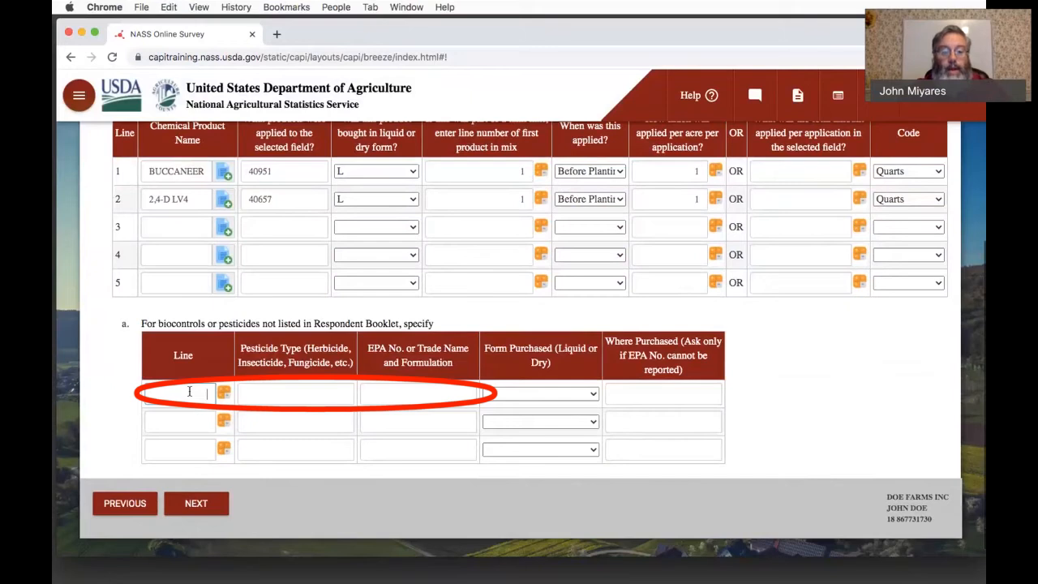
type("3")
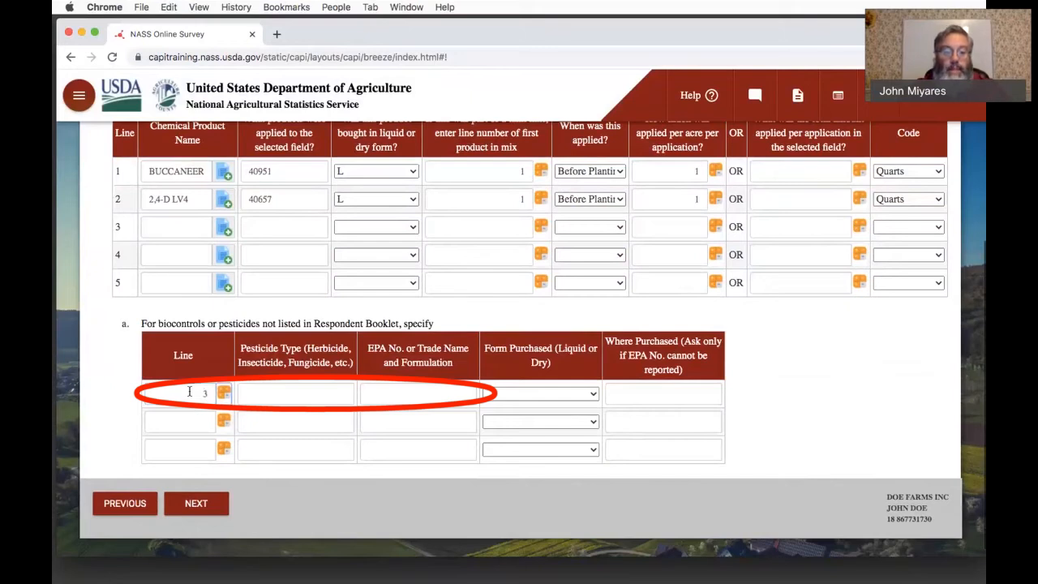
key("Tab")
type("Herbic")
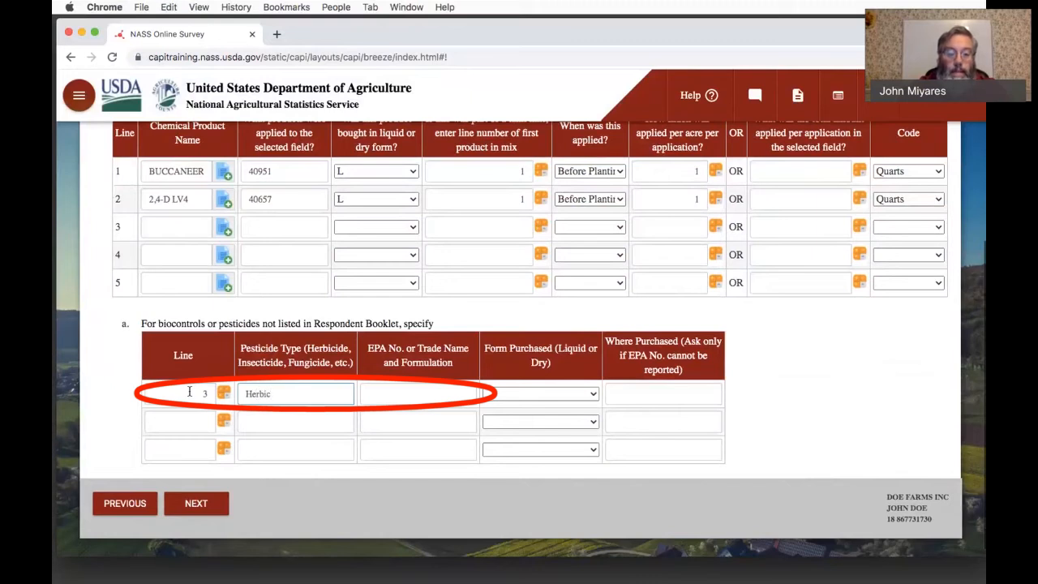
type("ide")
key("Tab")
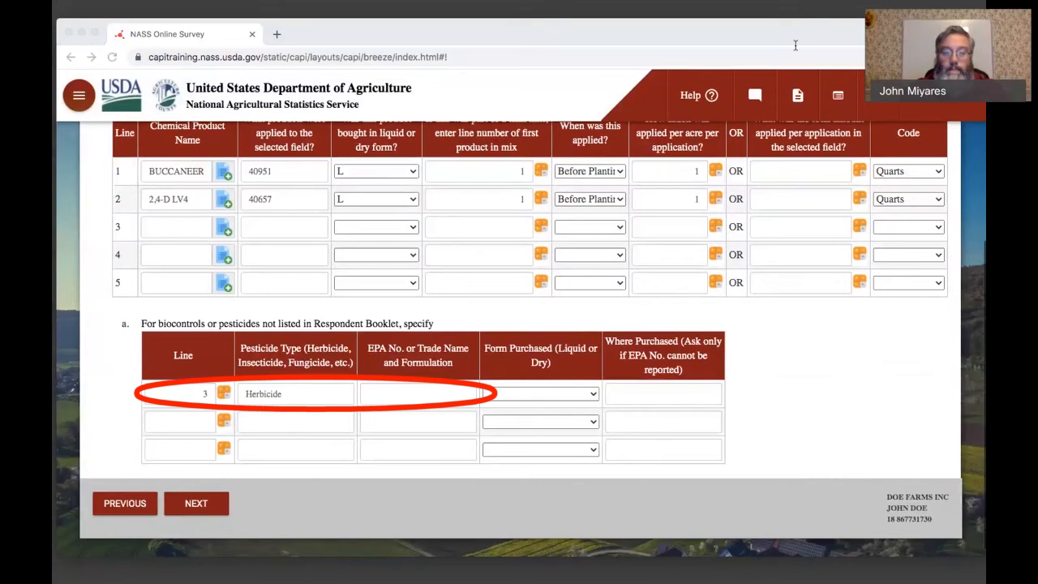
- Enter 100-1162 as the EPA number for the unlisted line 3 herbicide
left_click(652, 132)
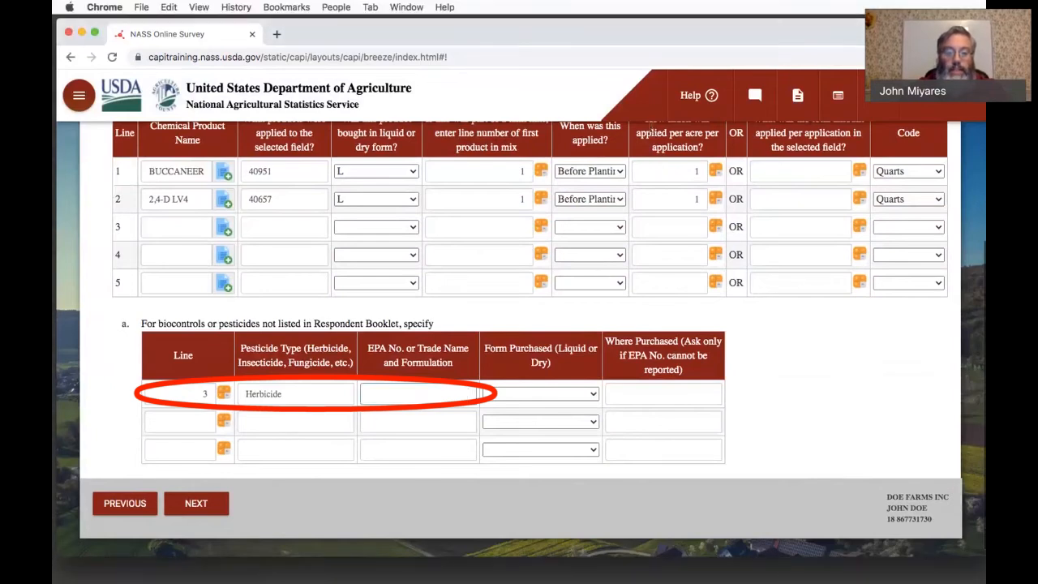
type("100")
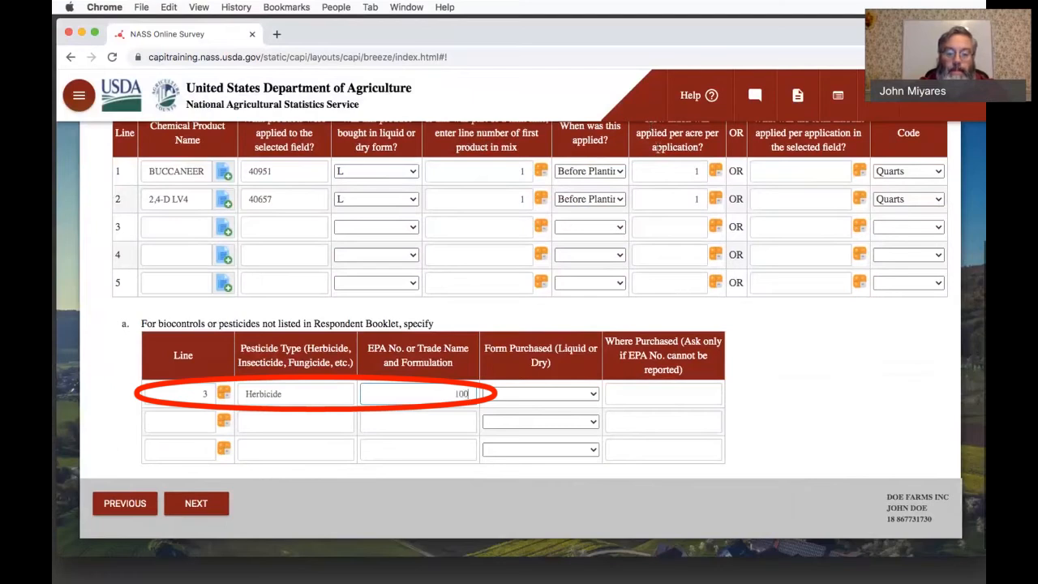
type("-1162")
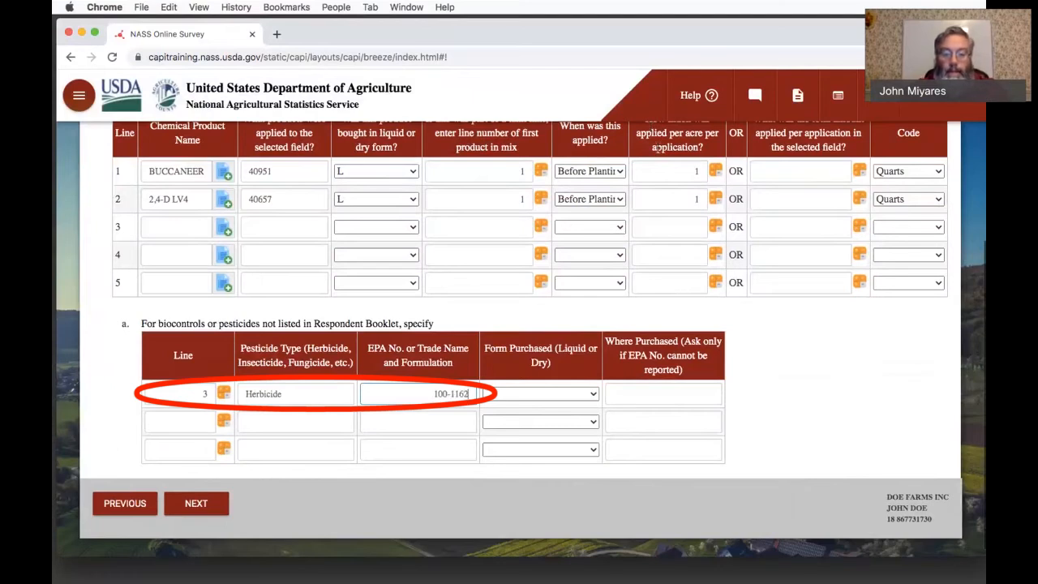
key("Tab")
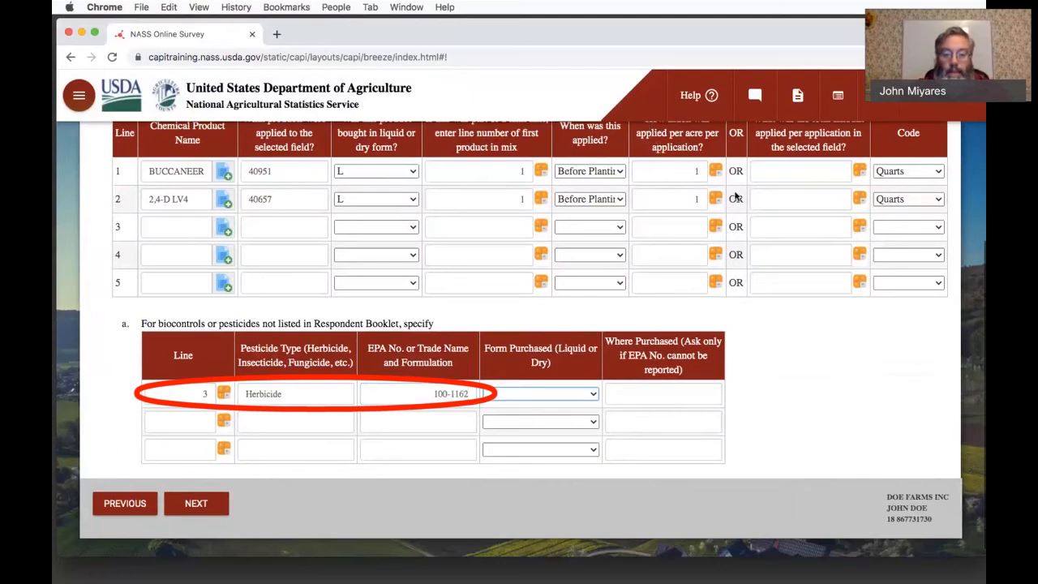
- Set the unlisted line 3 herbicide's purchased form to L and enter Wilbur Ellis as where it was purchased
left_click(553, 393)
left_click(550, 406)
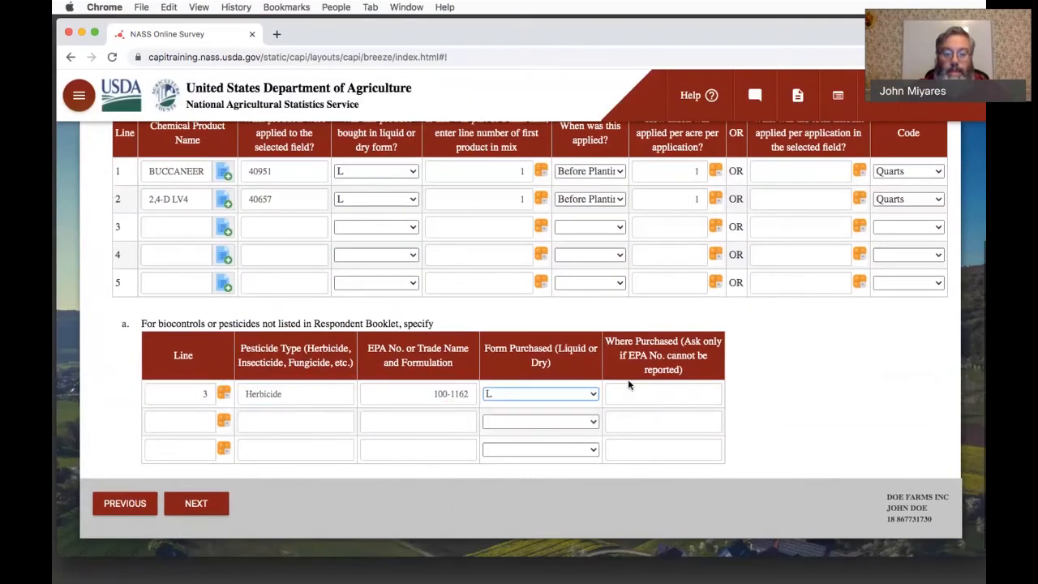
left_click(638, 393)
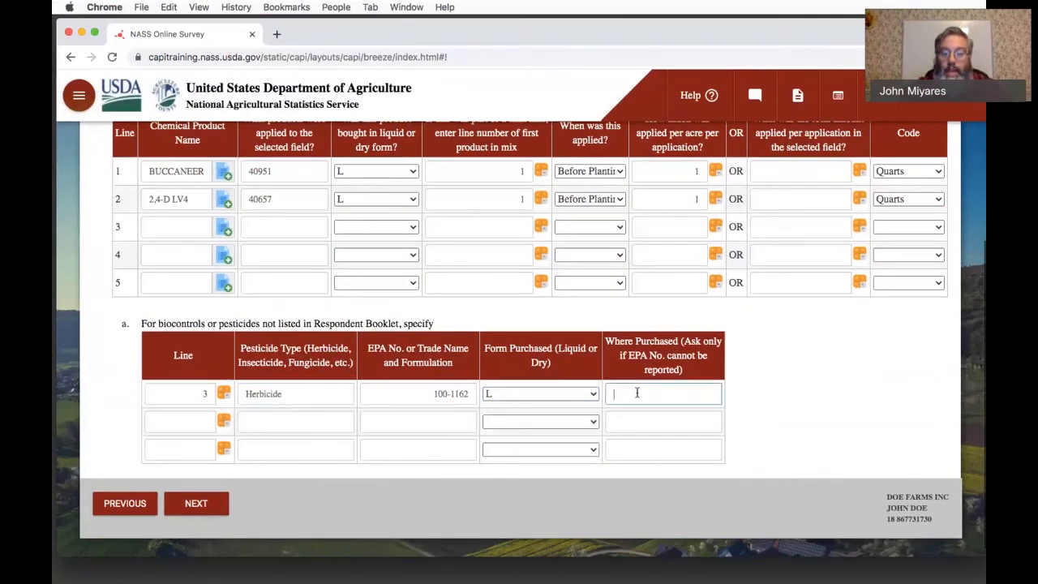
type("Wil")
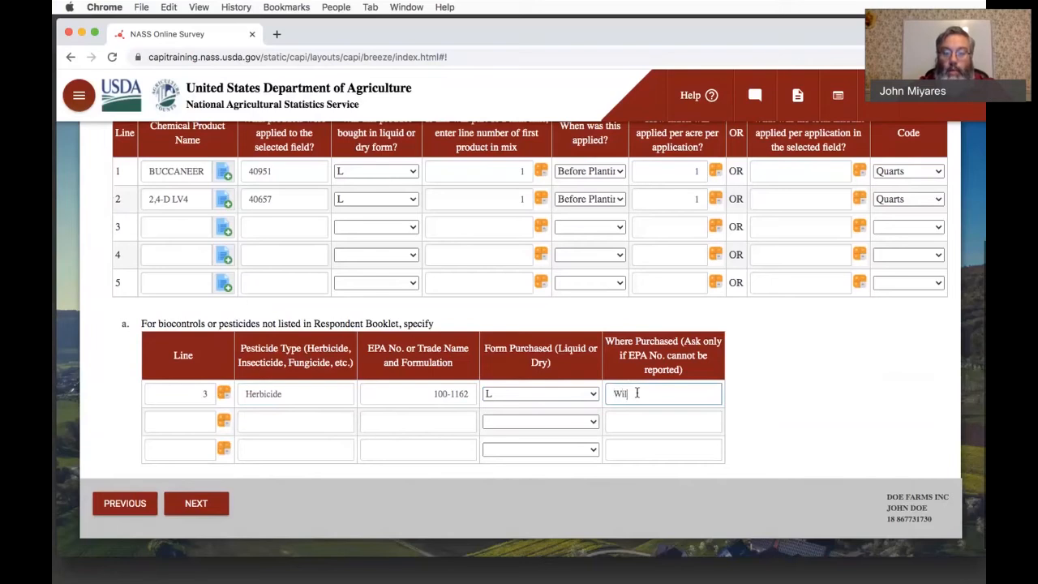
type("bur Ellis")
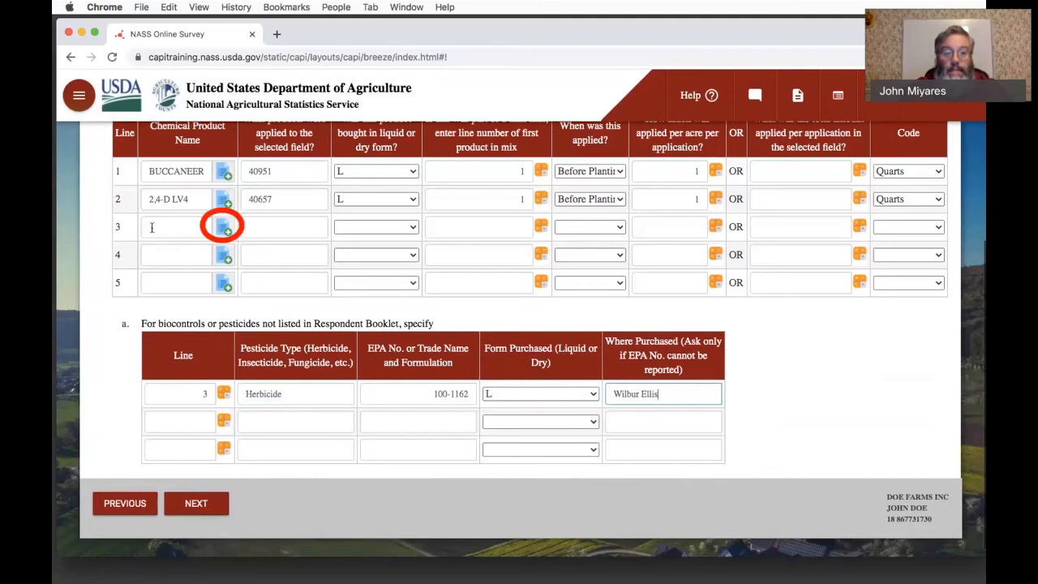
- Look up EPA number 100-116 for line 3 and select BOUNDARY 6.5EC HERBICIDE as the chemical product
left_click(224, 230)
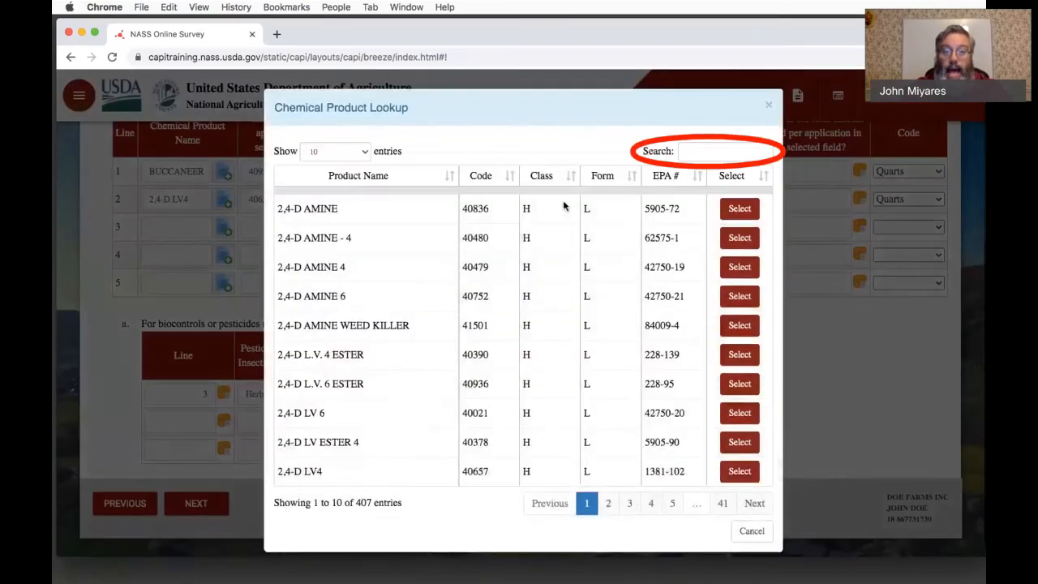
left_click(688, 151)
type("1")
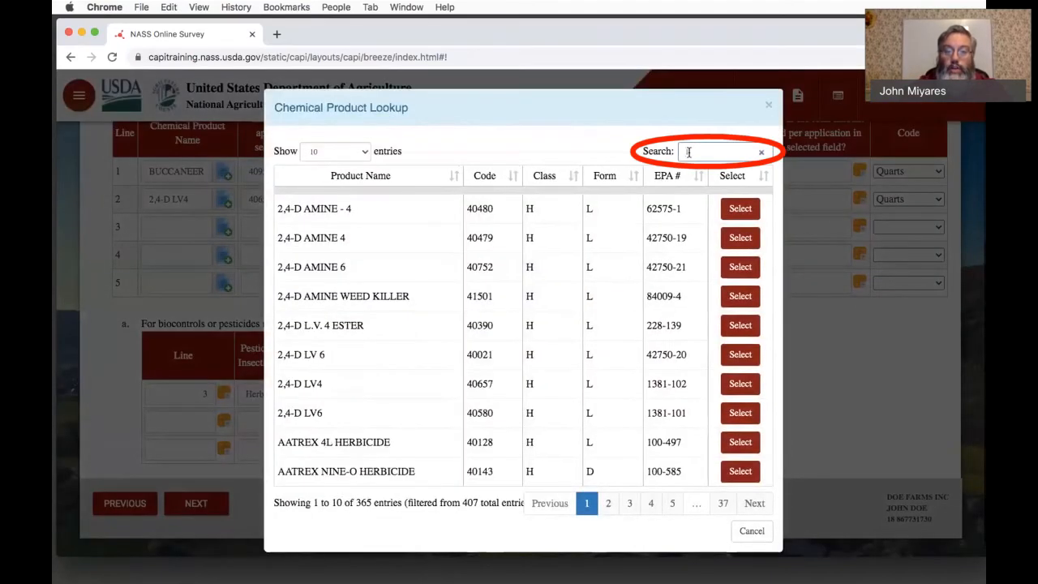
type("00-116")
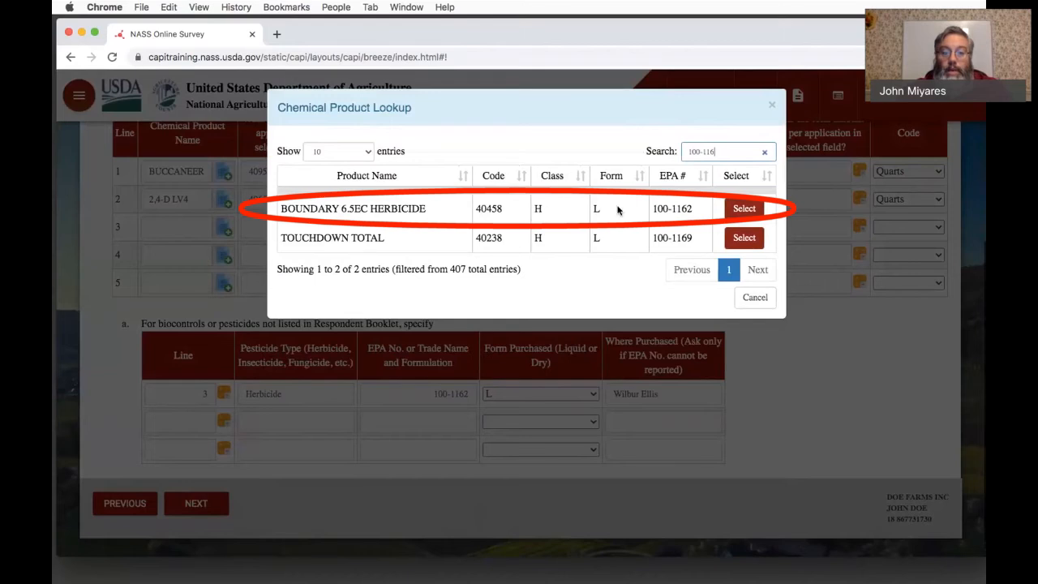
left_click(742, 209)
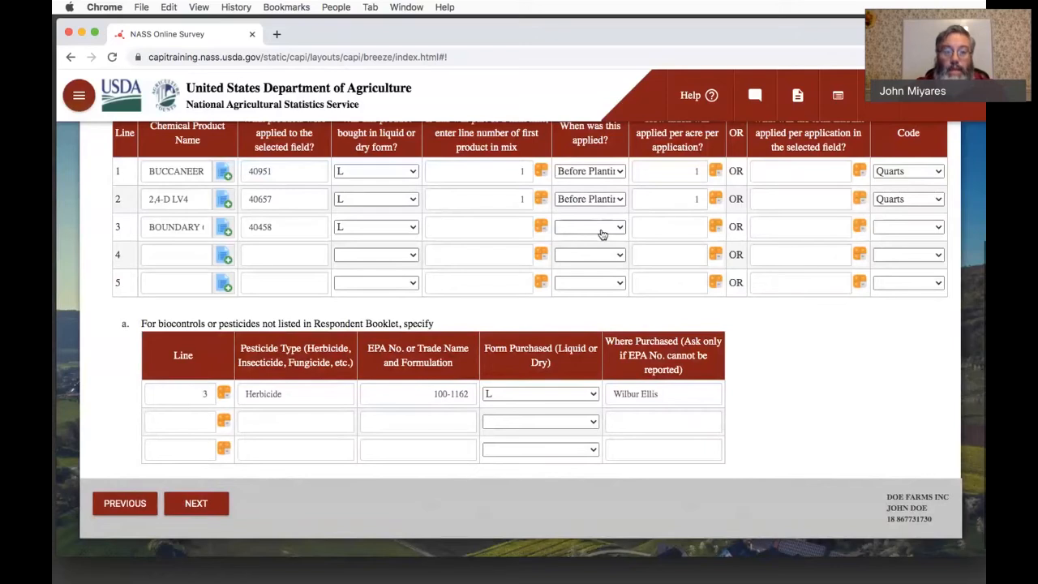
- Record line 3 as part of the tank mix starting on line 1, applied Before Planting
key("super+Tab")
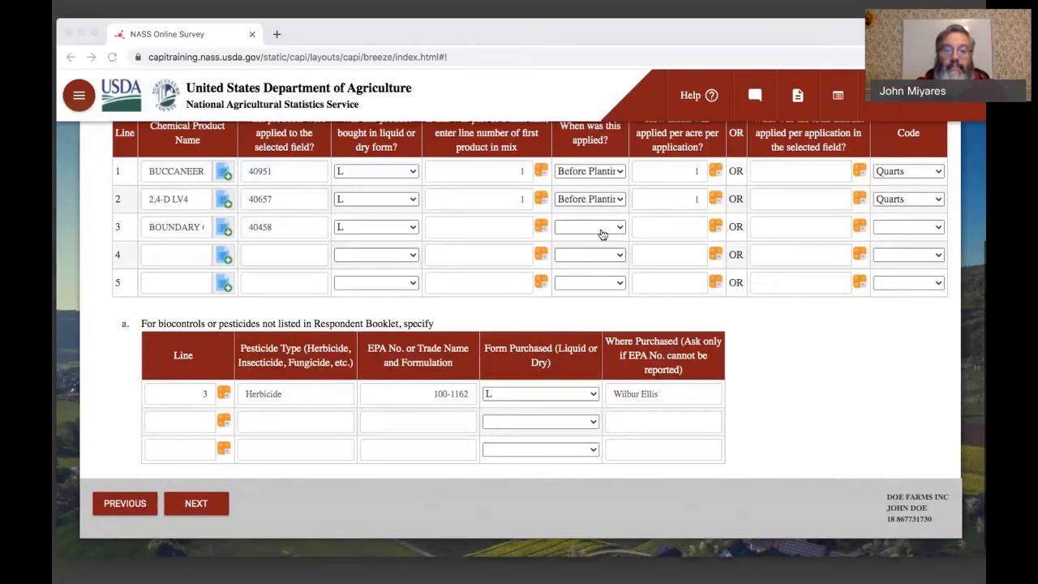
key("super+Tab")
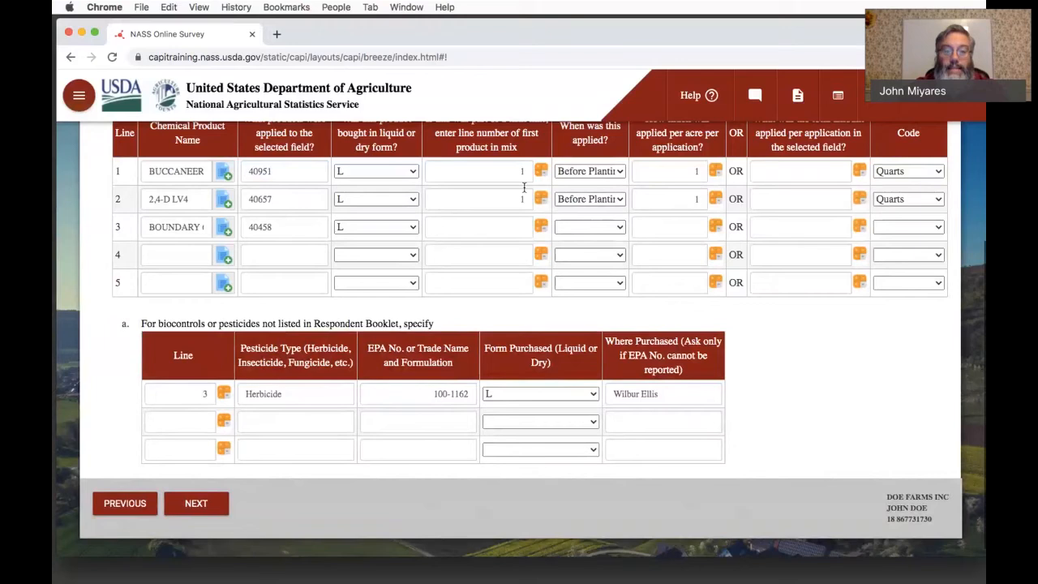
left_click(506, 224)
type("1")
key("Tab")
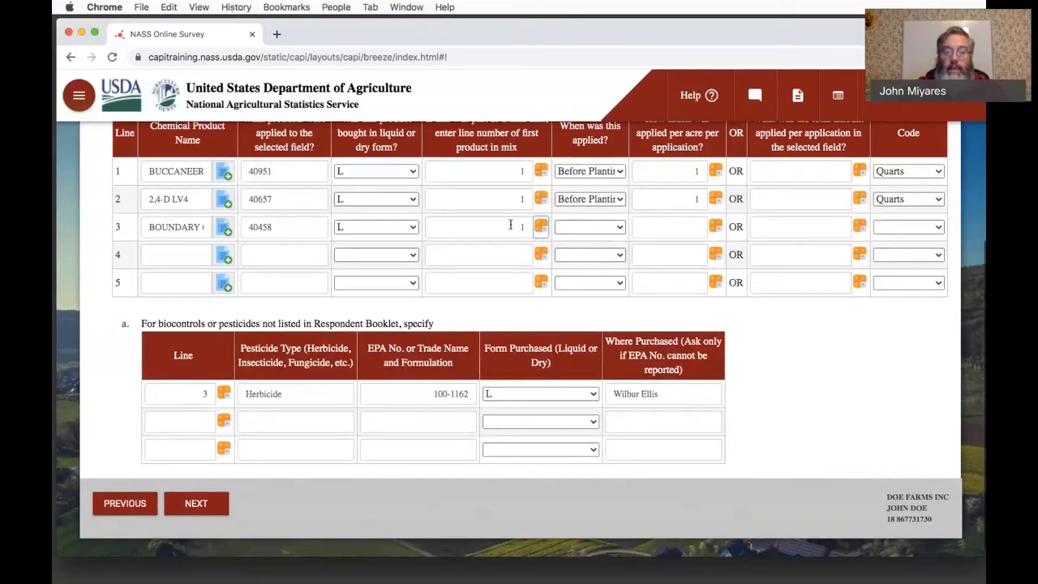
key("Tab")
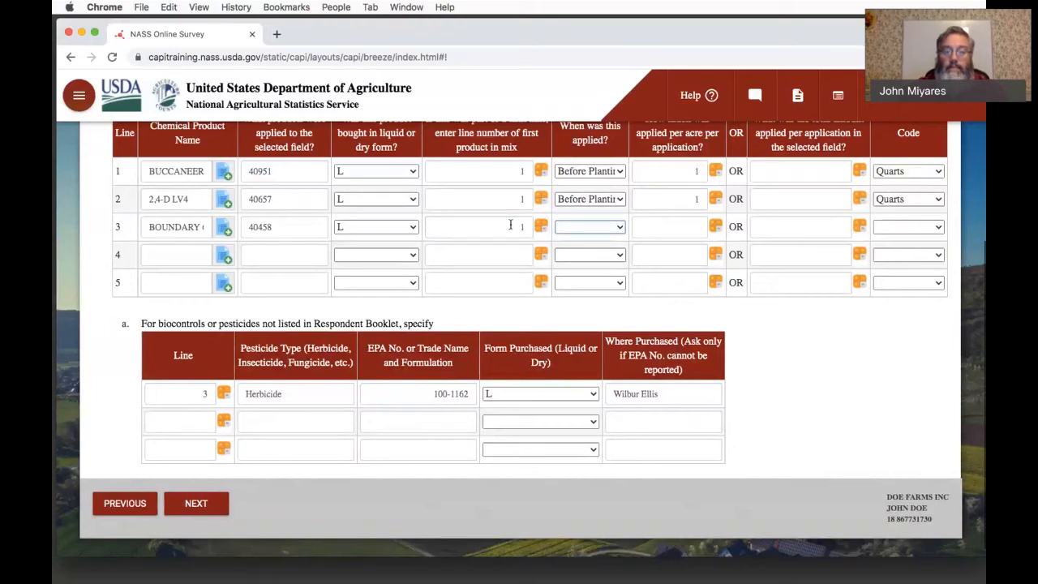
left_click(576, 228)
left_click(576, 238)
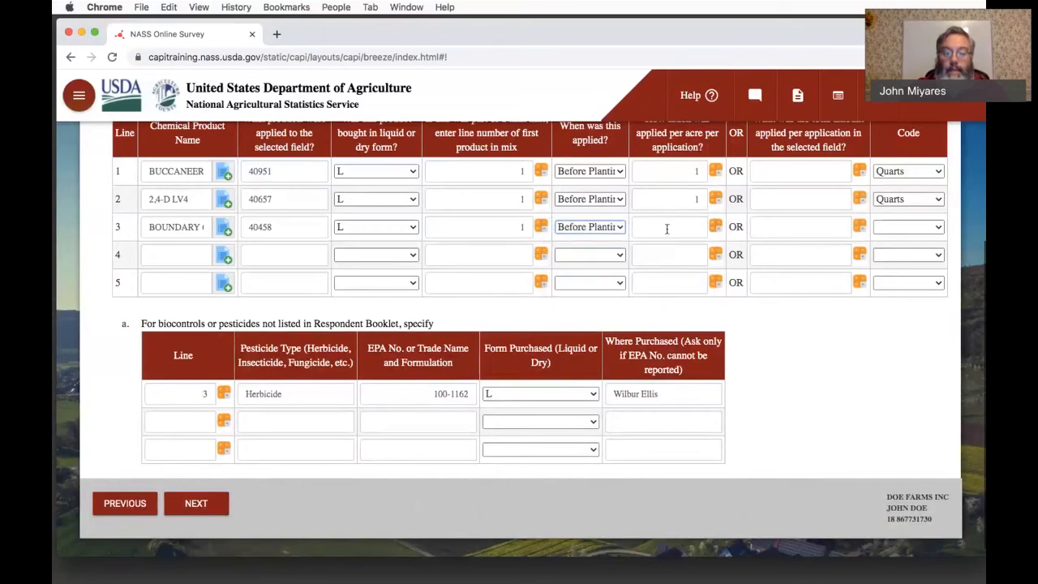
- Set line 3's amount applied per acre to 1.75 with Pints as the unit code
left_click(667, 229)
type("1.75")
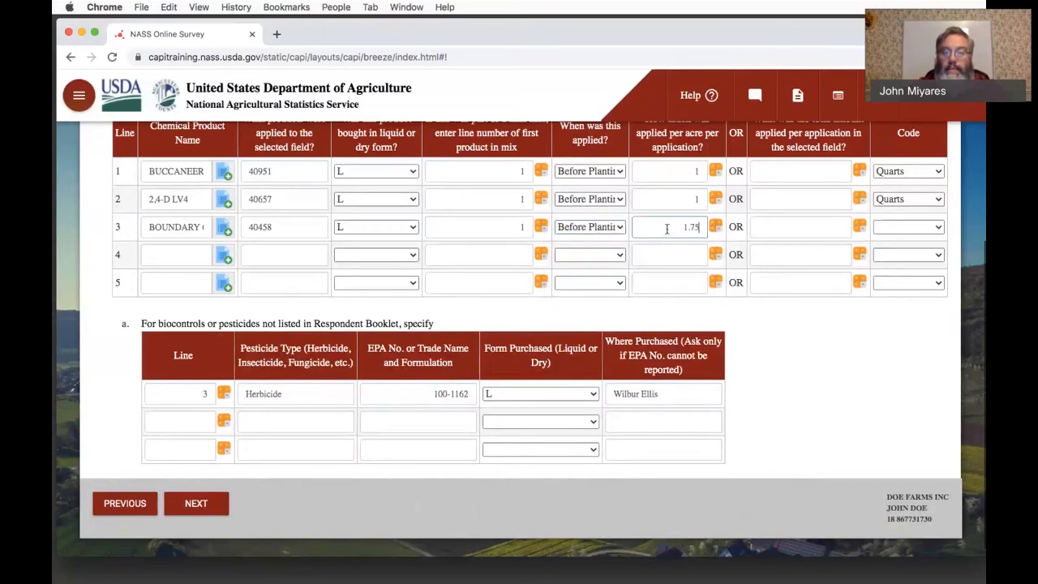
left_click(890, 227)
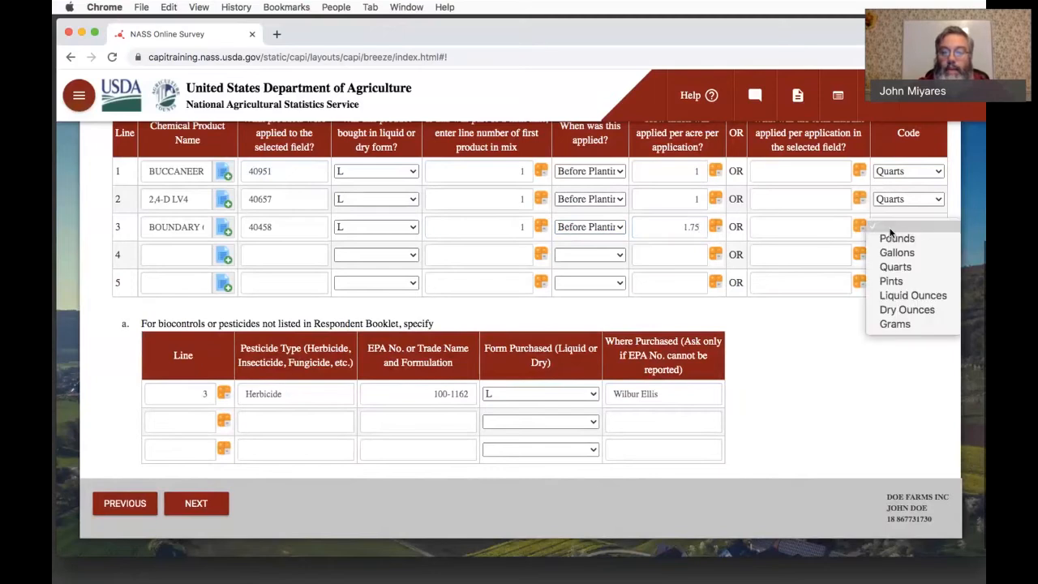
left_click(893, 282)
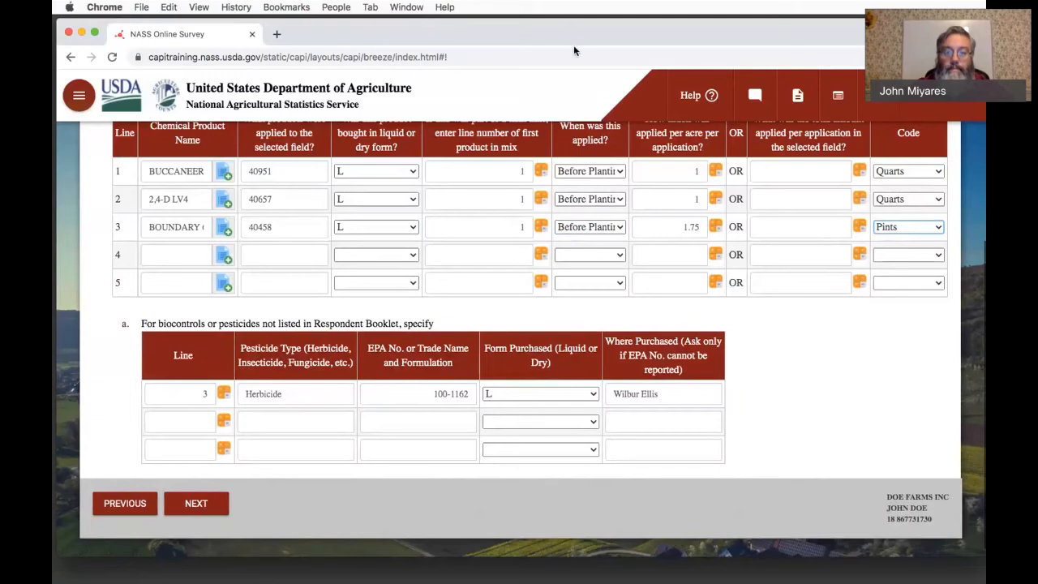
- Search the chemical product lookup for "buc" on line 4 and select BUCCANEER GLYPHOSATE HERBICIDE
key("super+Tab")
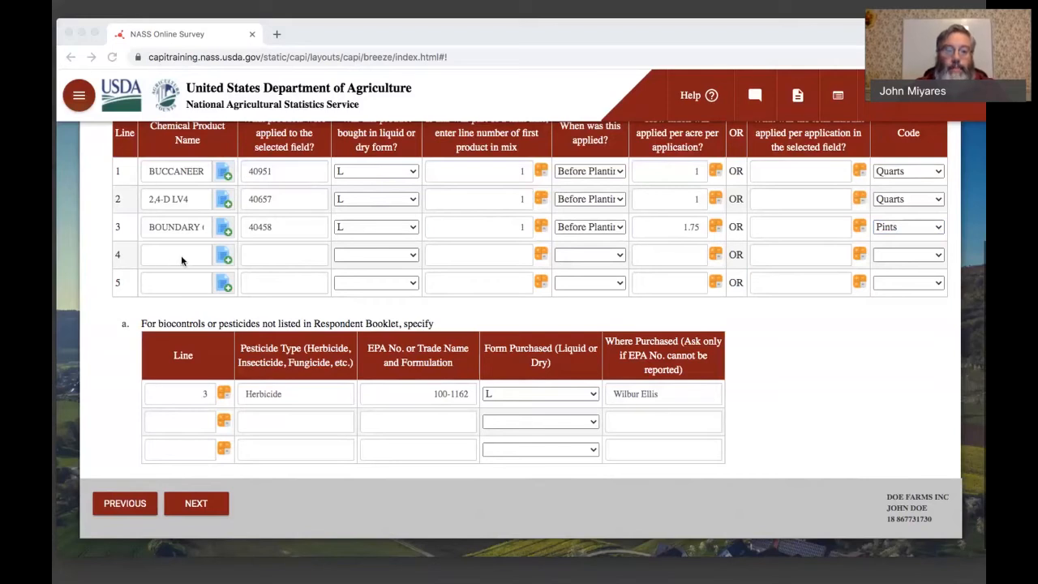
left_click(225, 257)
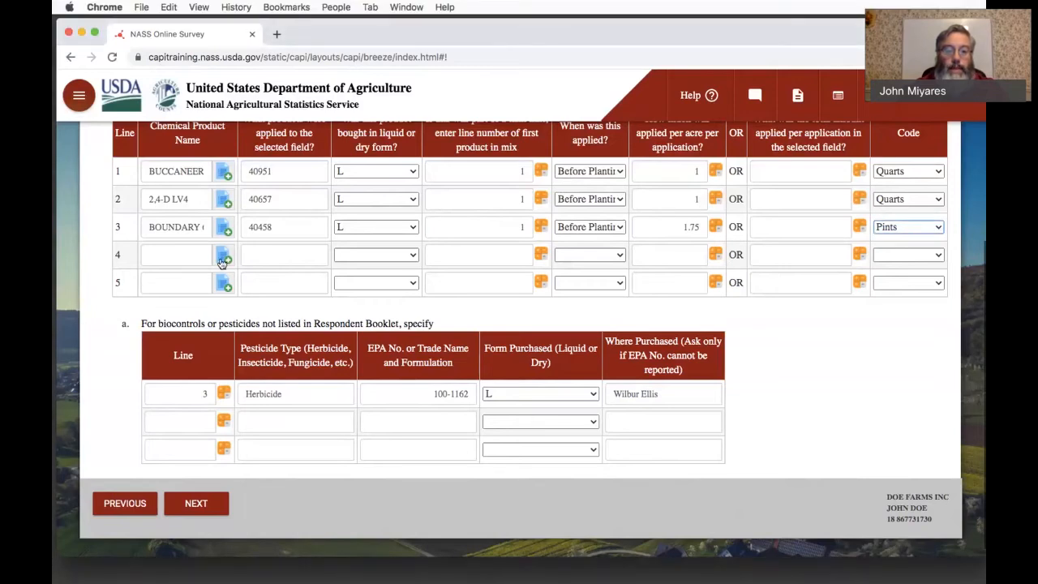
left_click(222, 262)
left_click(694, 159)
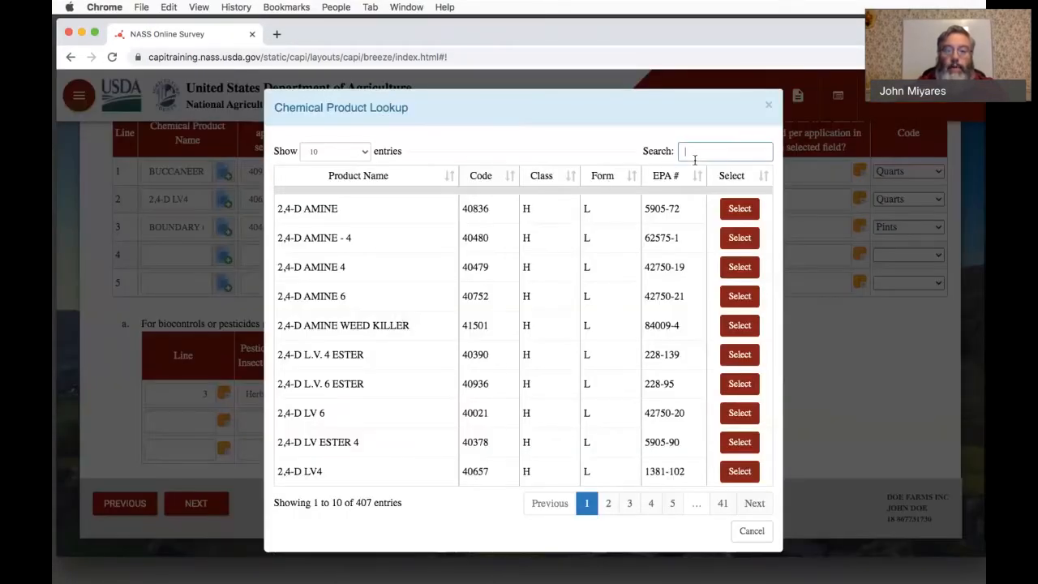
type("buc")
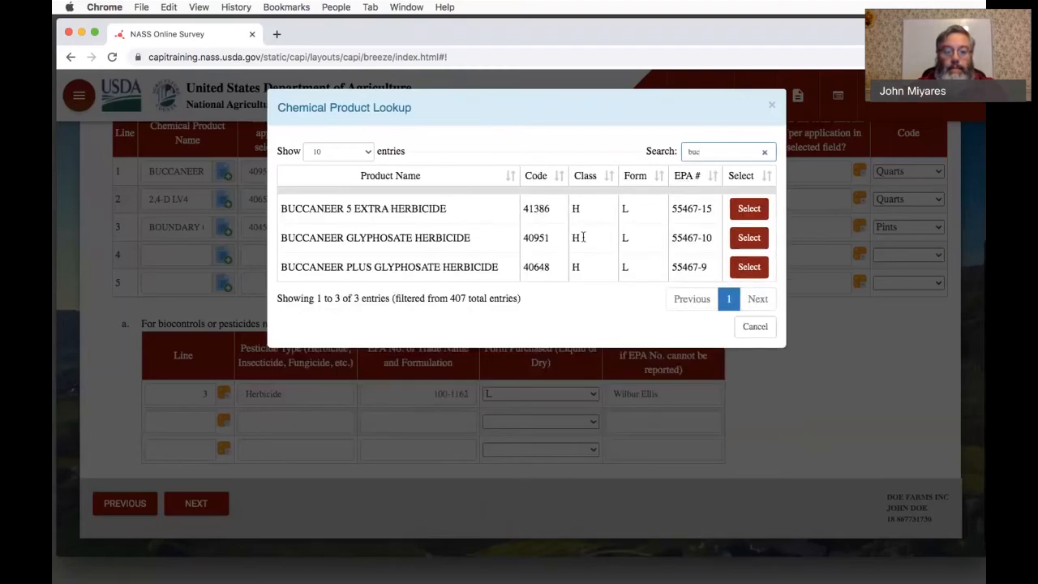
left_click(749, 237)
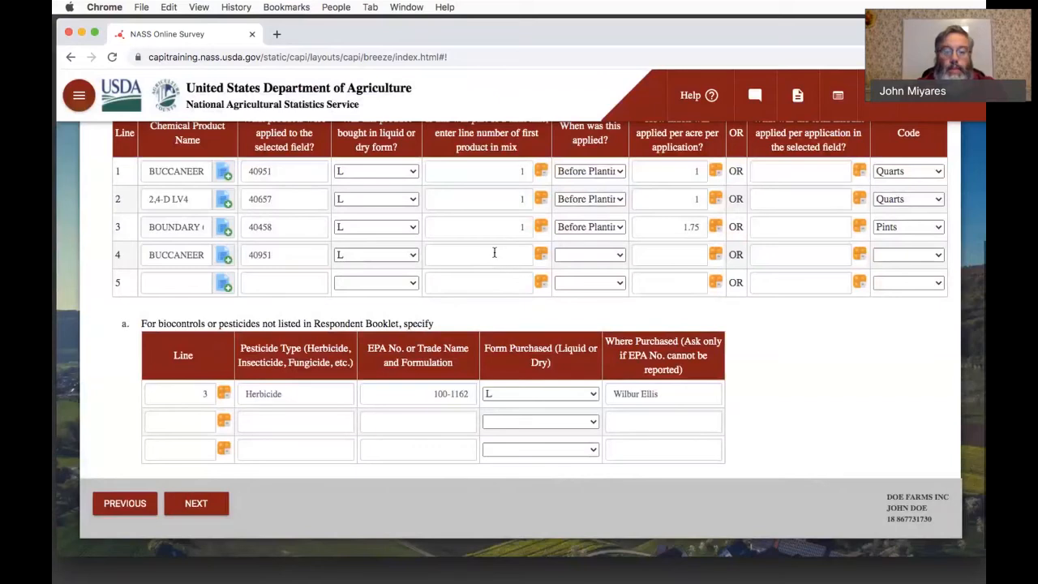
- Enter 4 as line 4's first product line in the mix and set its application time to After planting
left_click(494, 253)
type("4")
left_click(614, 254)
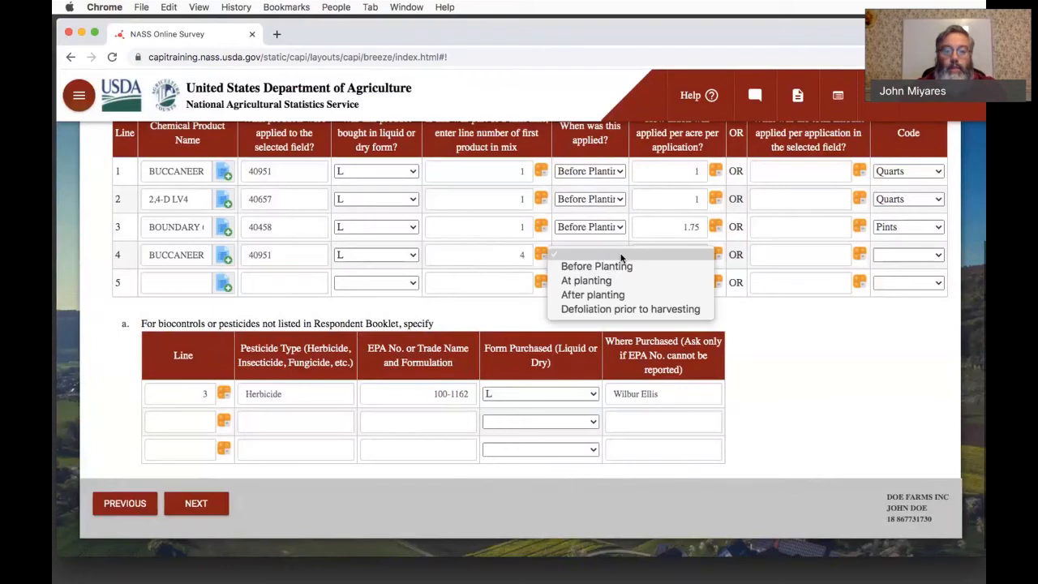
left_click(600, 295)
- Set line 4's amount applied per acre to 1 with Quarts as the unit code
left_click(668, 253)
type("1")
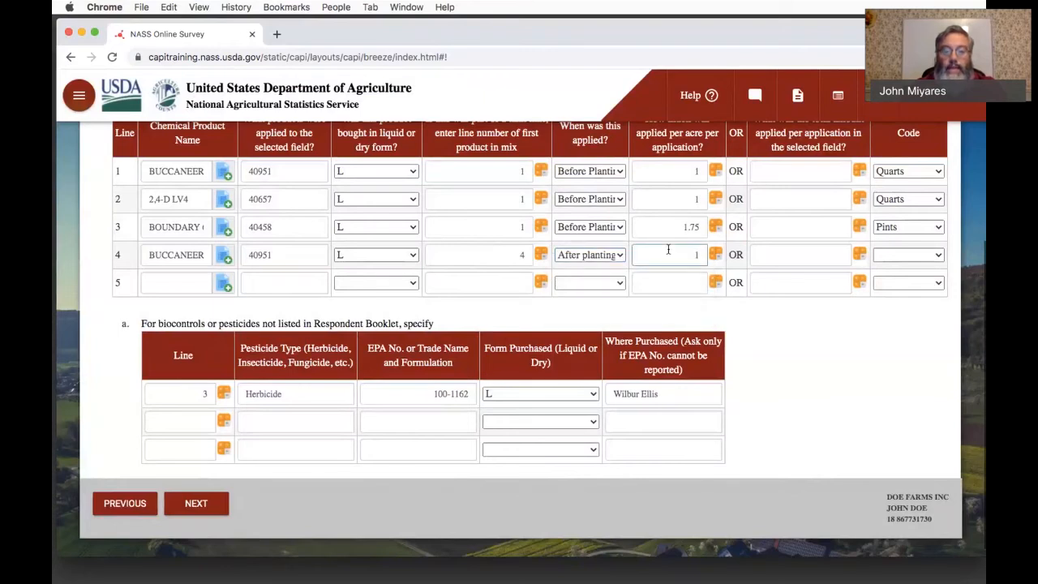
left_click(882, 257)
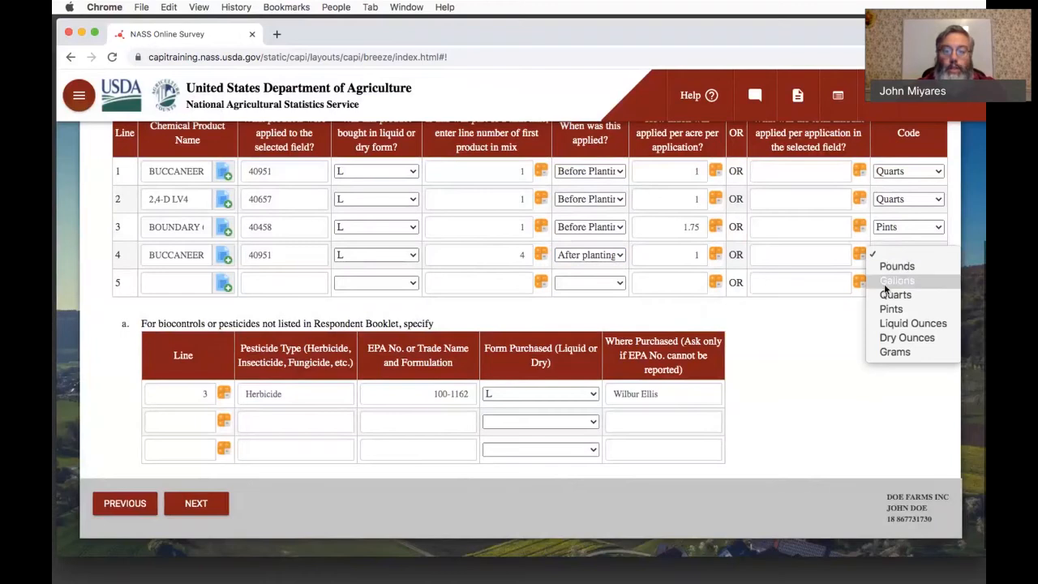
left_click(888, 295)
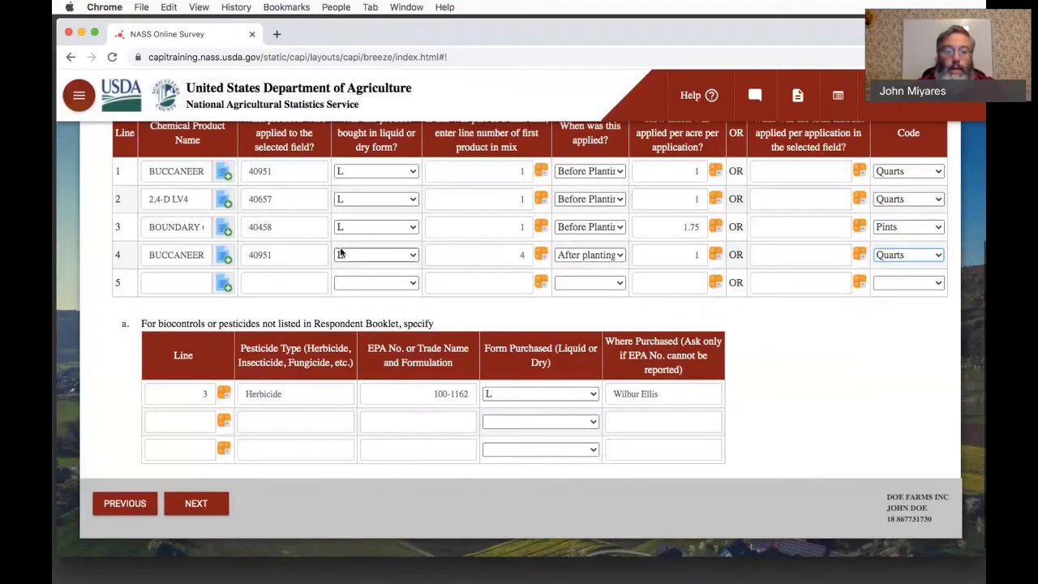
- Search the chemical product lookup for "gram" on line 5 and select GRAMOXONE INTEON
left_click(198, 282)
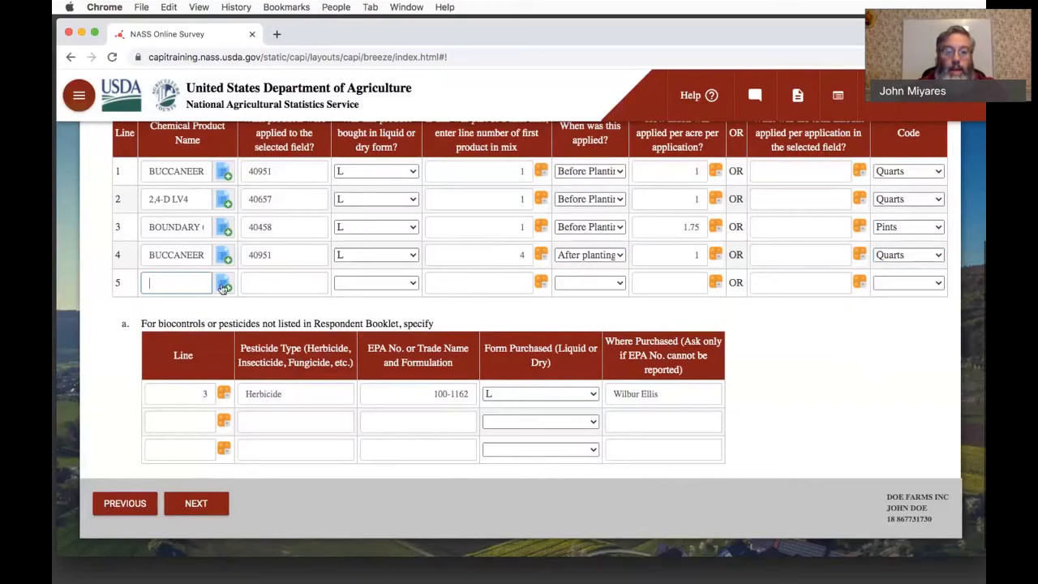
left_click(223, 287)
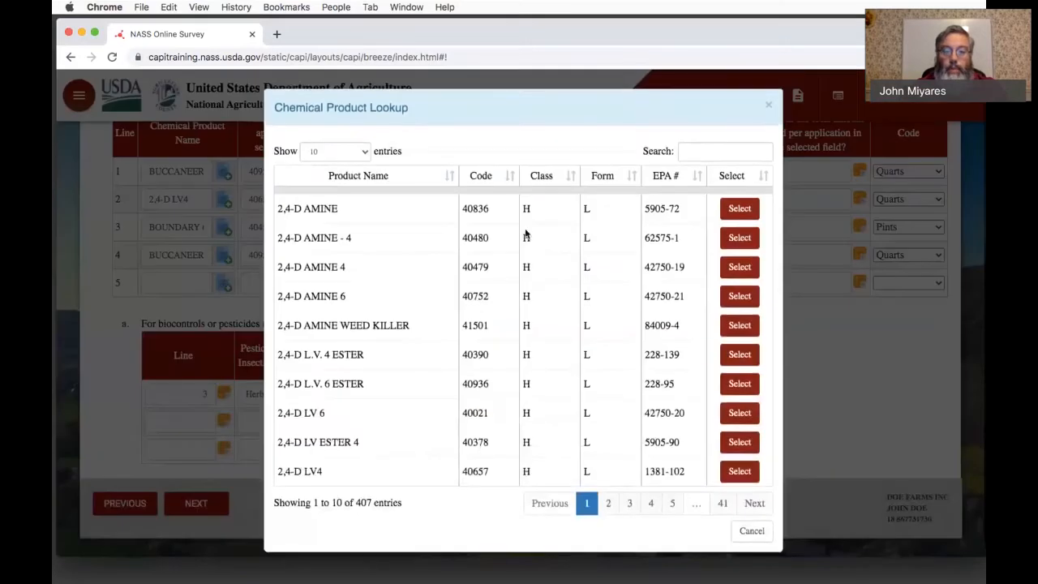
left_click(698, 154)
type("gram")
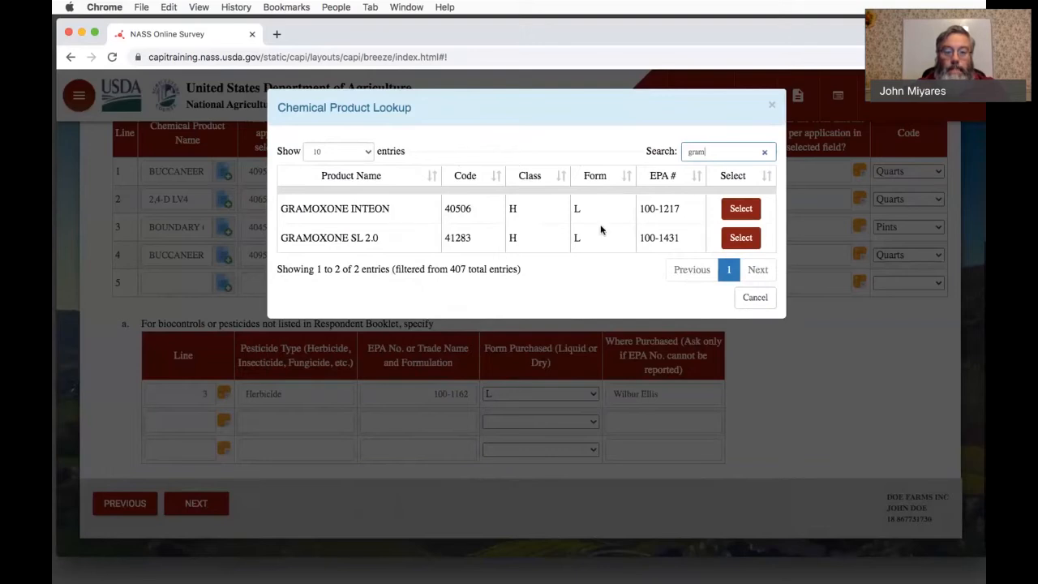
left_click(740, 209)
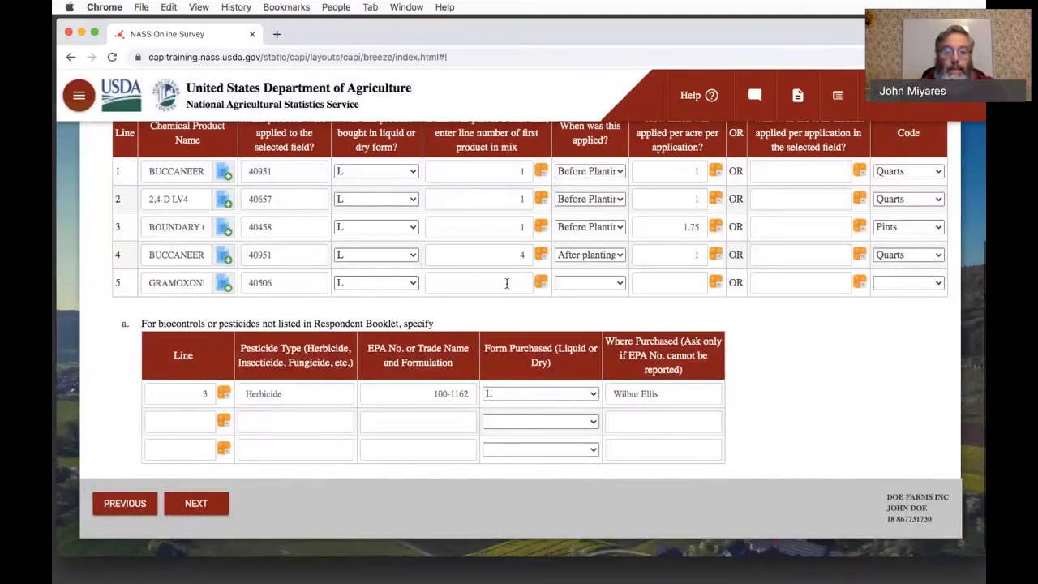
- Record line 5 as part of the tank mix starting on line 4, applied After planting
left_click(513, 283)
type("4")
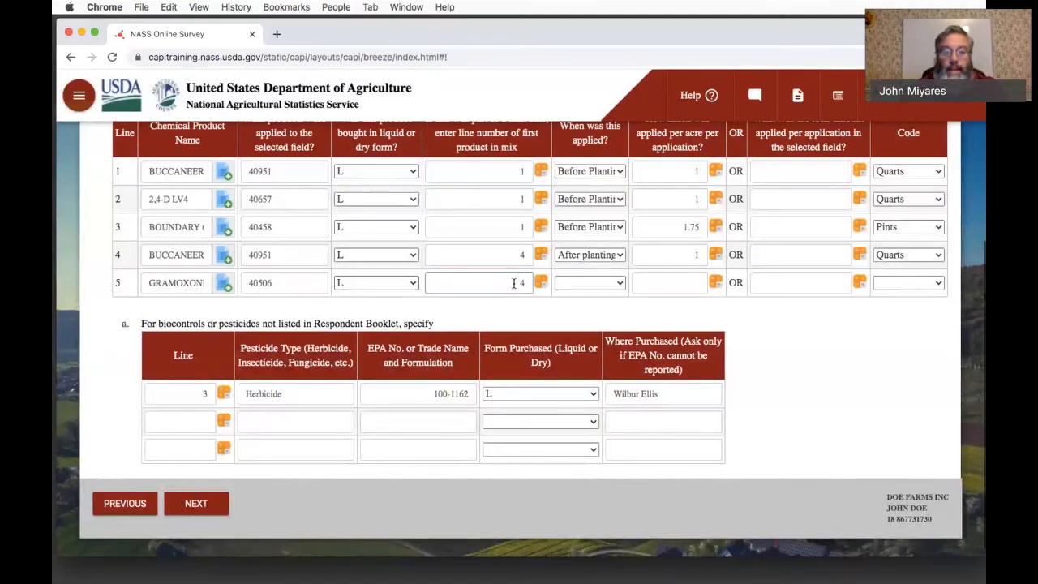
key("Tab")
key("Tab")
left_click(592, 283)
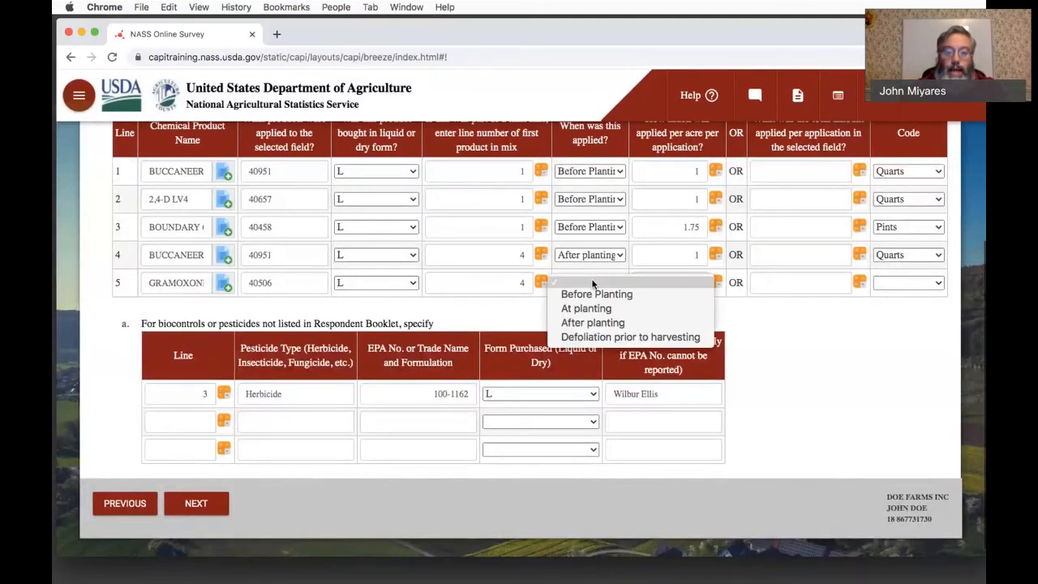
left_click(592, 322)
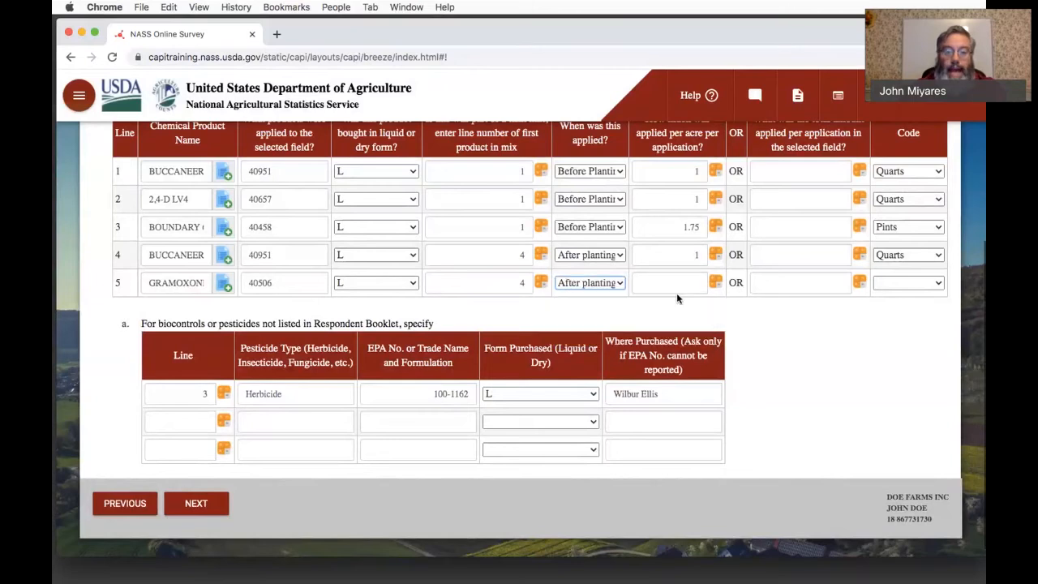
- Set line 5's amount applied per acre to 1 with Pints as the unit code
left_click(676, 292)
type("1")
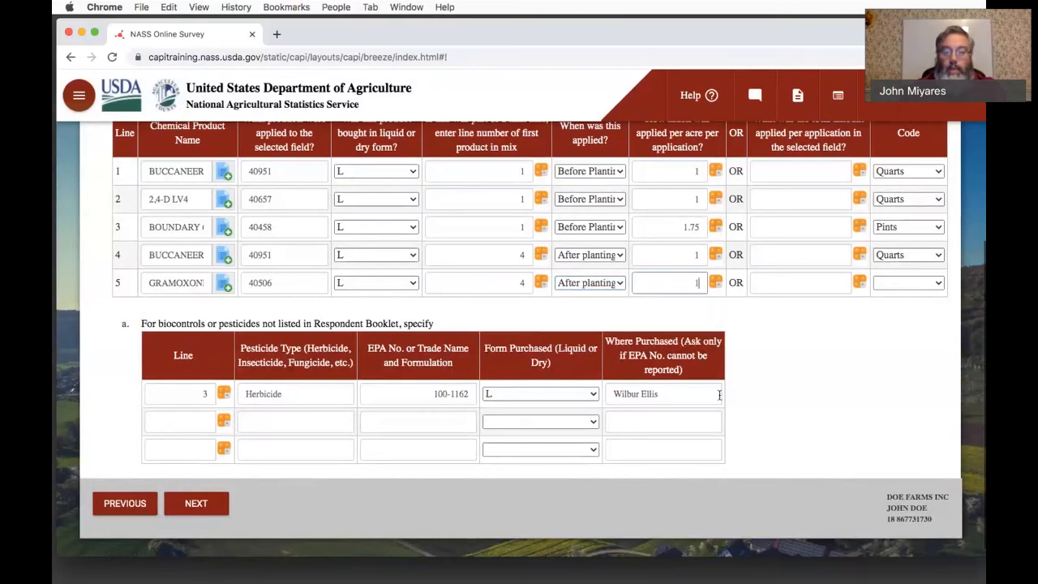
left_click(896, 284)
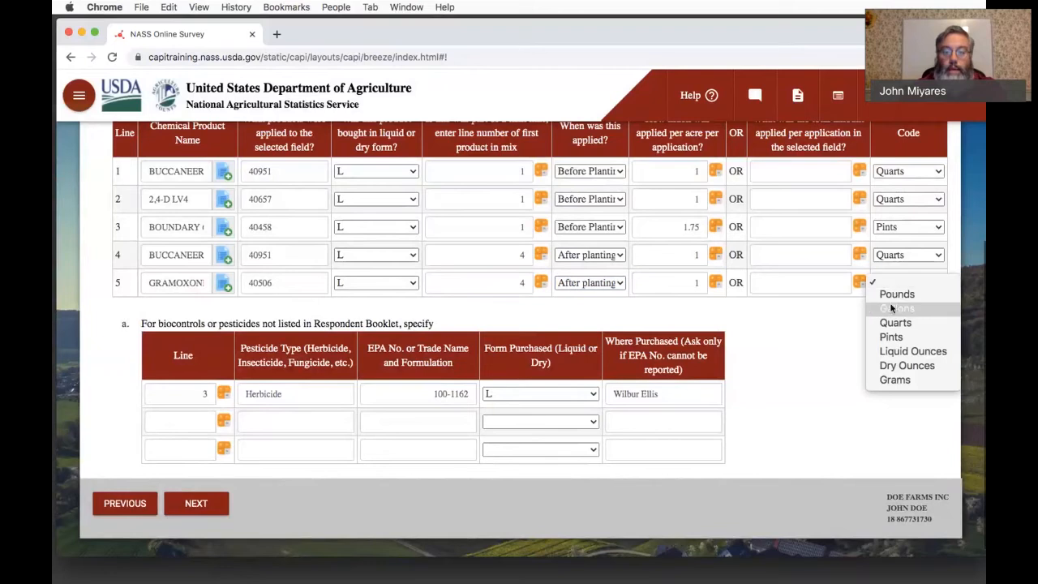
left_click(891, 336)
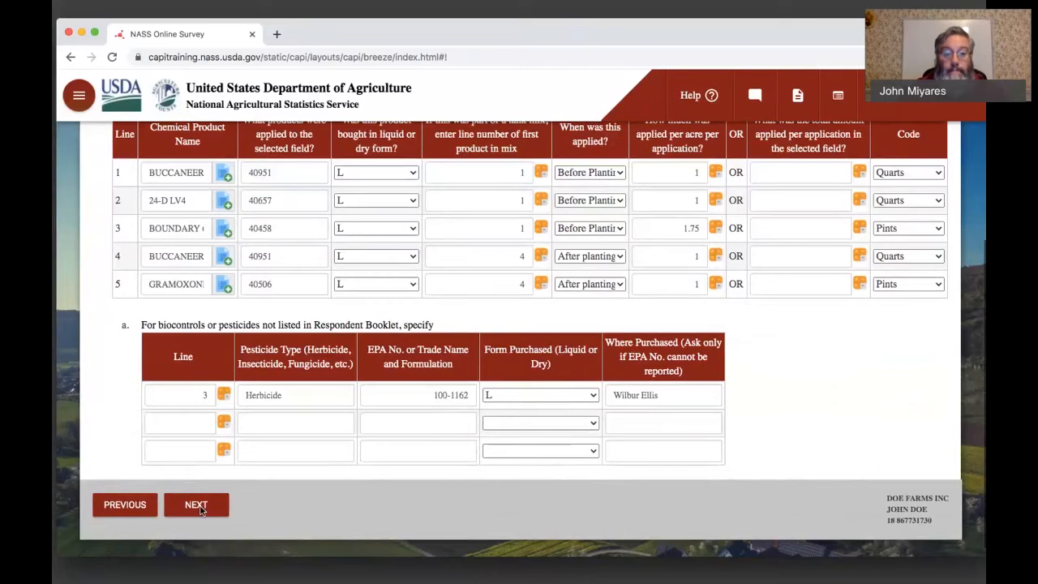
- Continue to the application details page and record lines 1 to 3 as applied by Broadcast, ground without incorporation
left_click(201, 510)
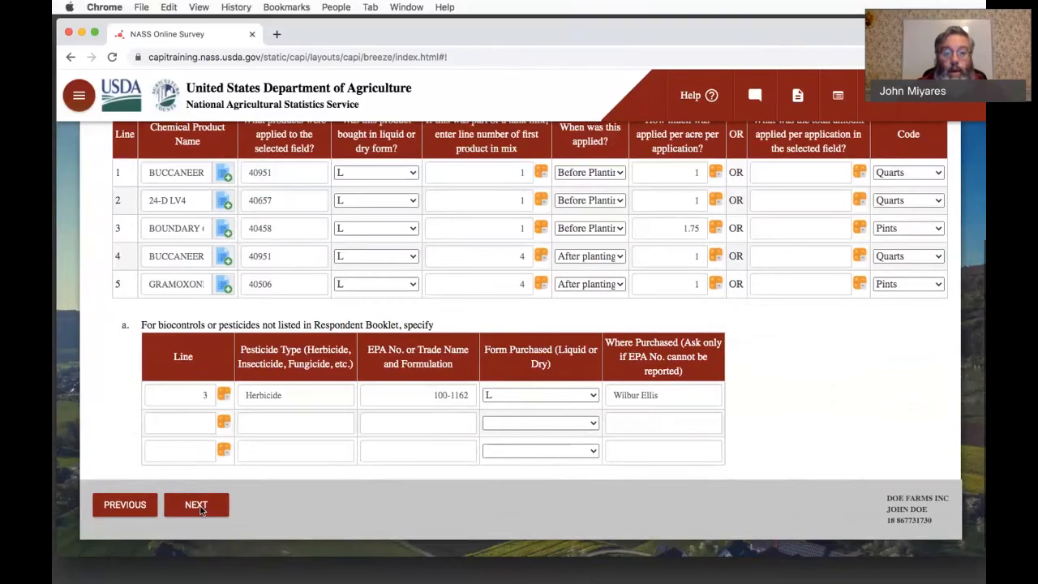
left_click(201, 510)
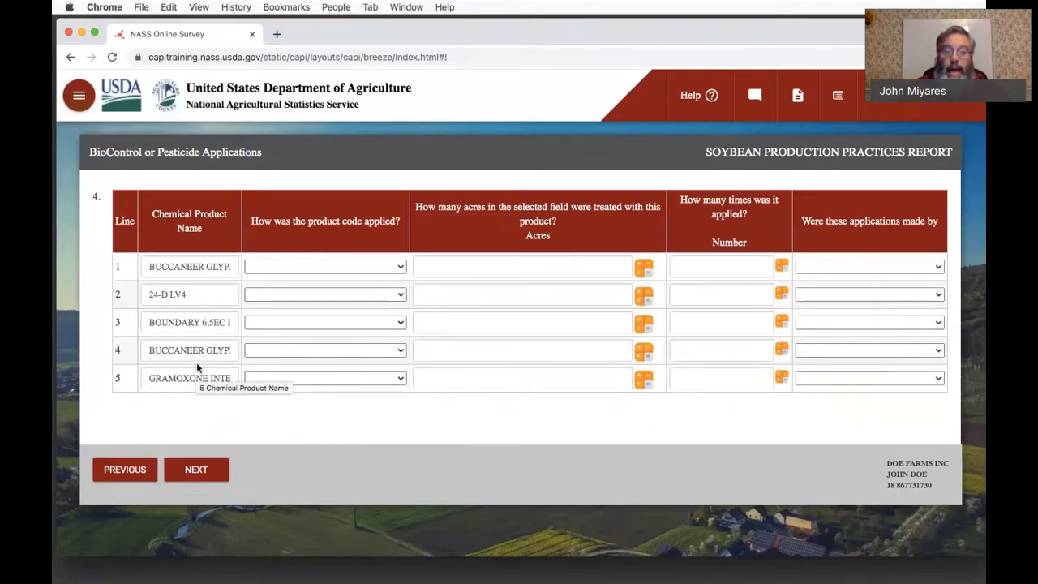
left_click(310, 268)
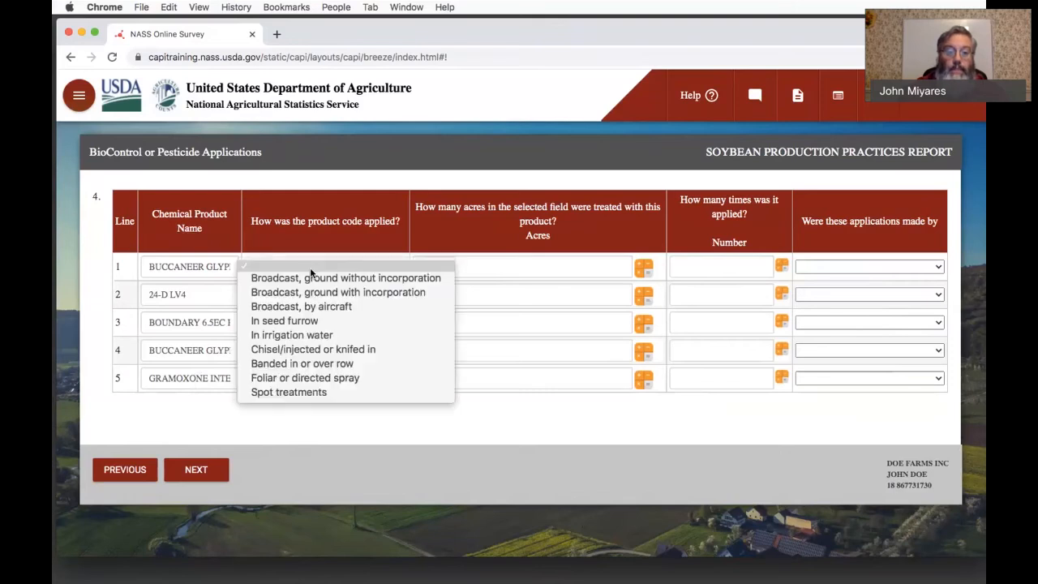
left_click(313, 276)
left_click(316, 294)
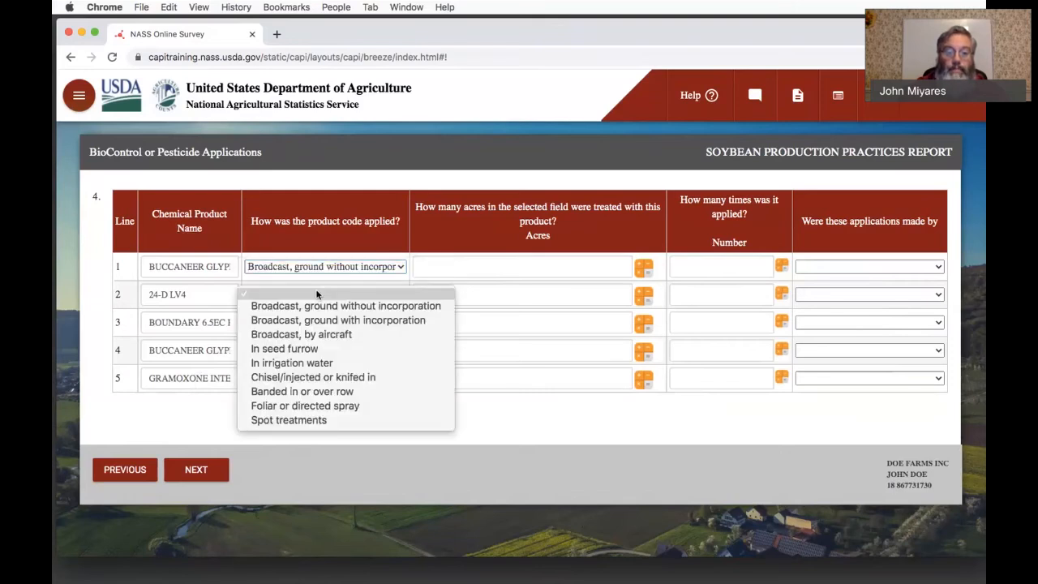
left_click(320, 305)
left_click(321, 322)
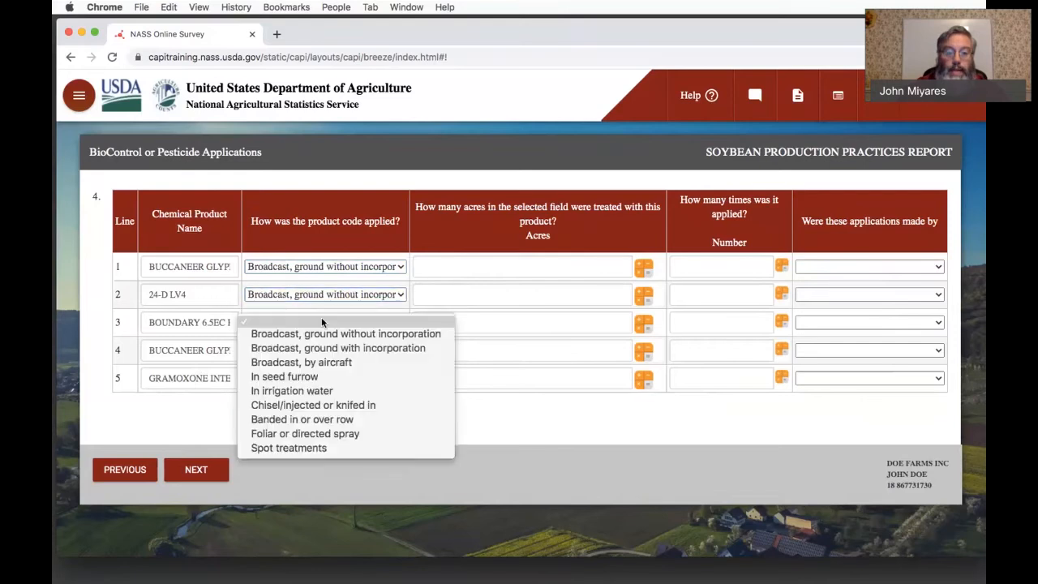
left_click(324, 333)
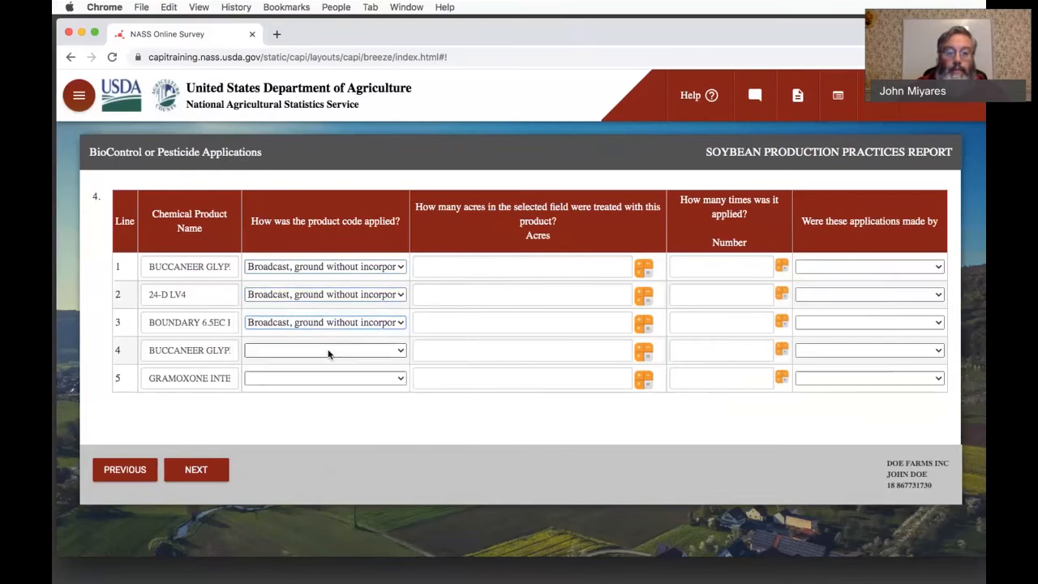
- Record the application method for lines 4 and 5 as Foliar or directed spray
left_click(328, 350)
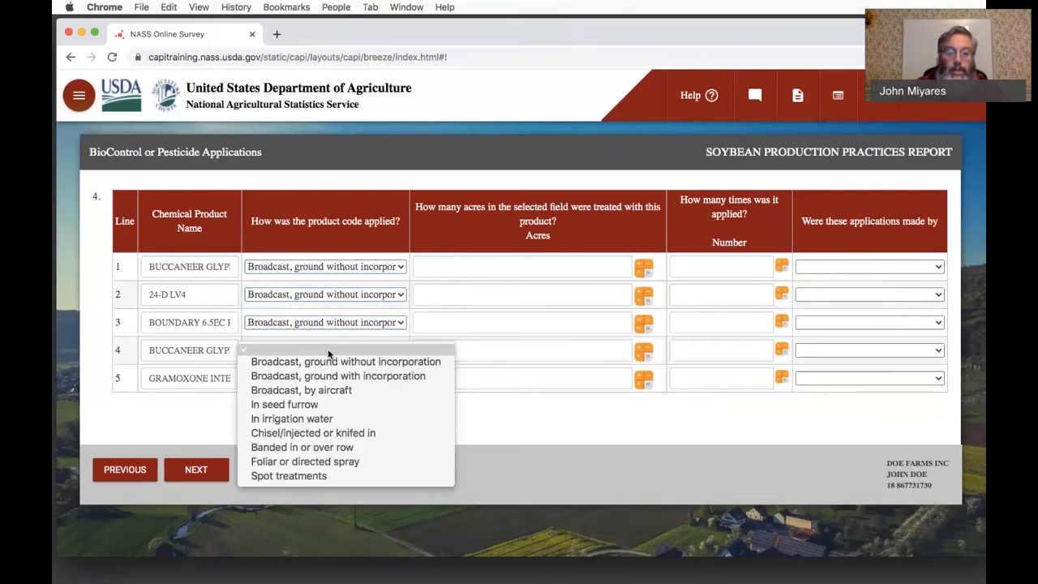
left_click(323, 465)
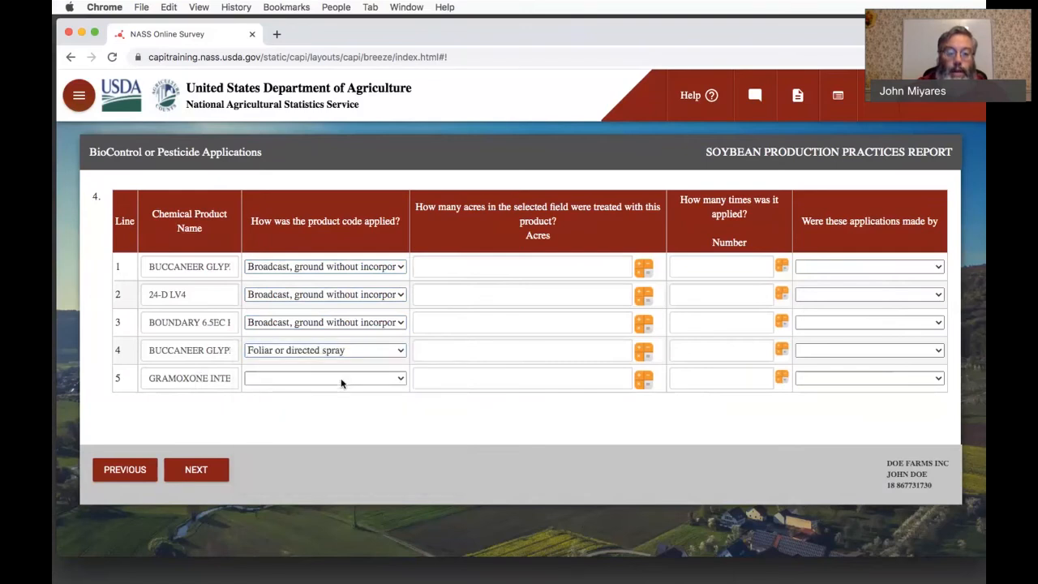
left_click(341, 378)
left_click(321, 489)
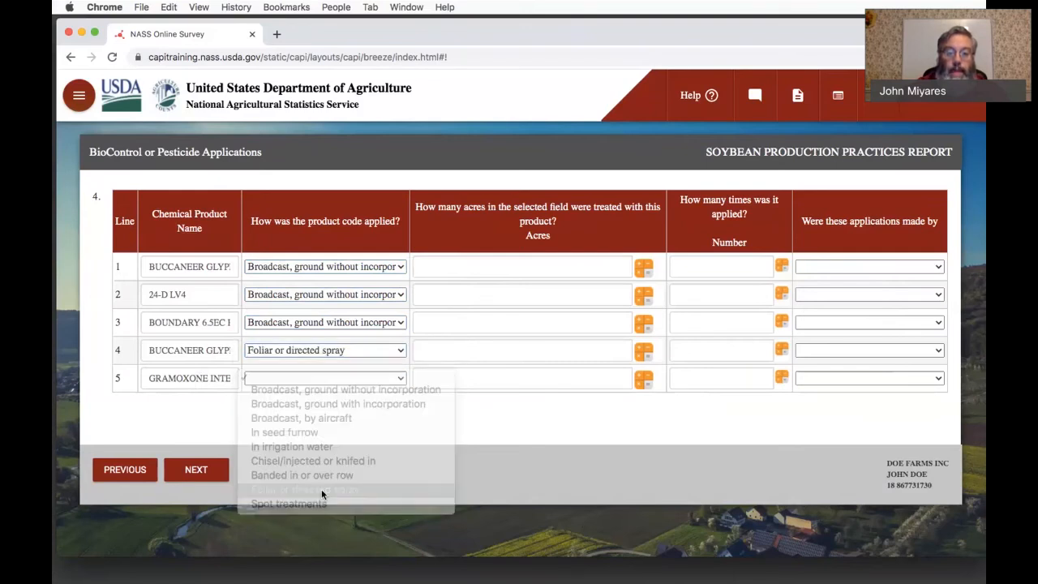
- Enter 60 as the acres treated in the selected field for all five product lines
left_click(577, 274)
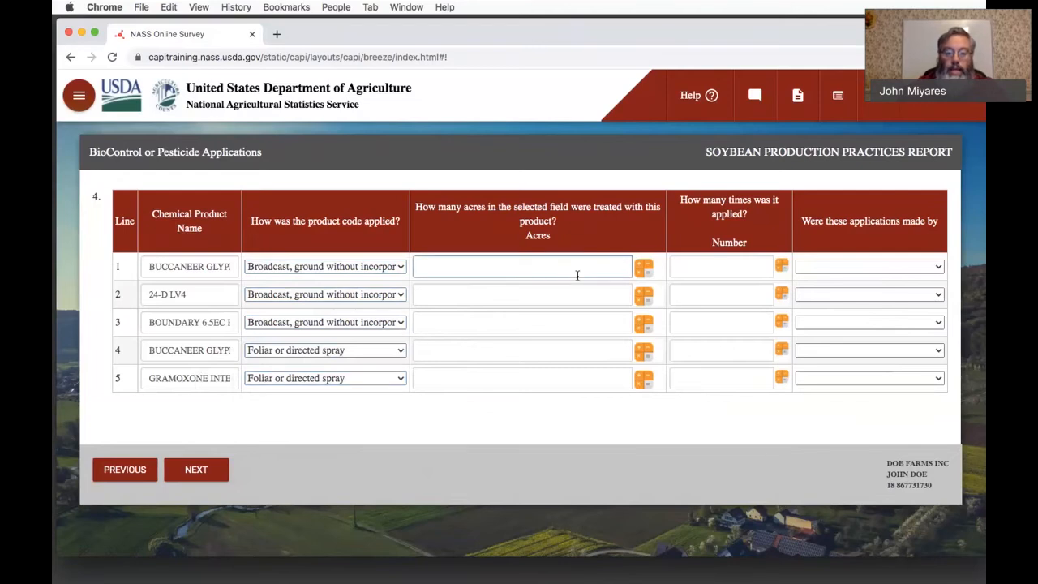
type("60")
left_click(584, 295)
type("60")
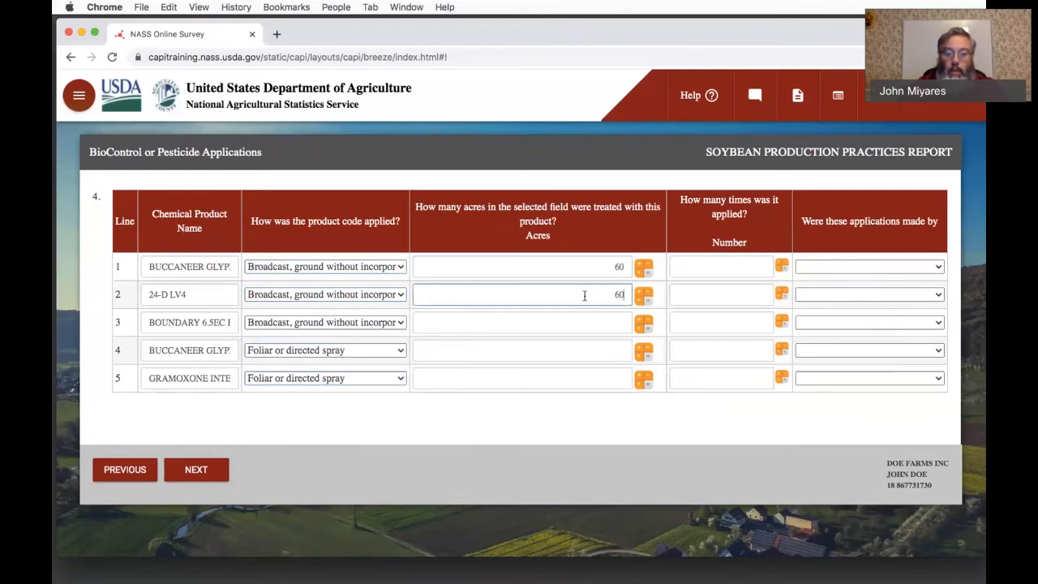
left_click(594, 316)
type("60")
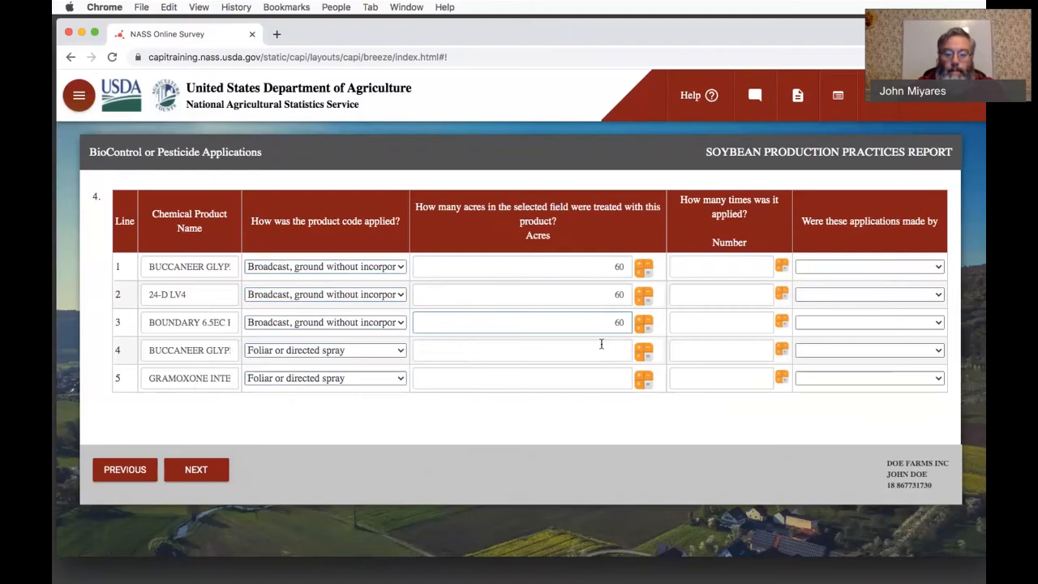
left_click(603, 349)
type("60")
left_click(612, 373)
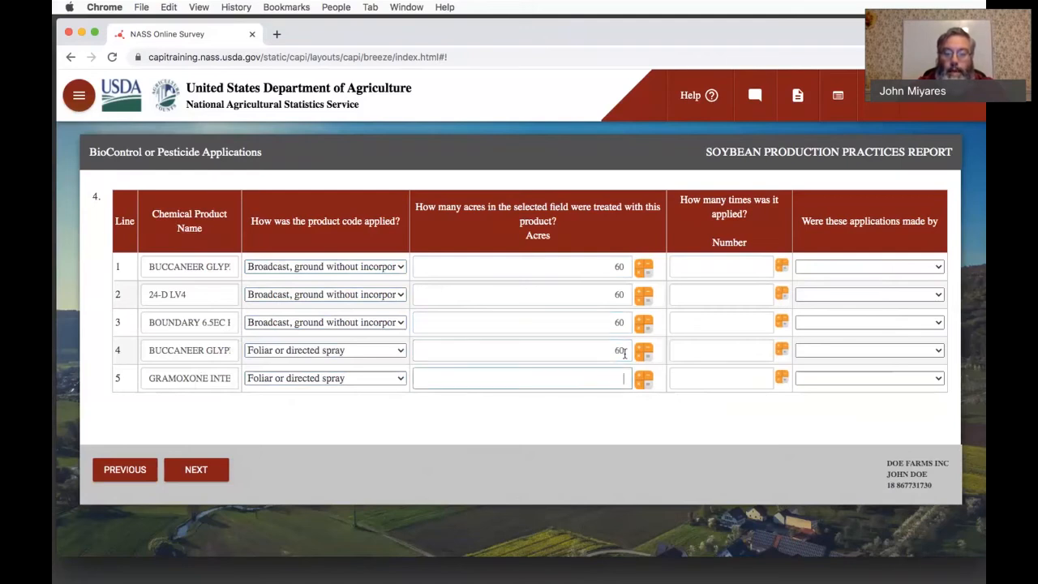
type("60")
- Enter 1 as the number of times each of the five products was applied
left_click(754, 261)
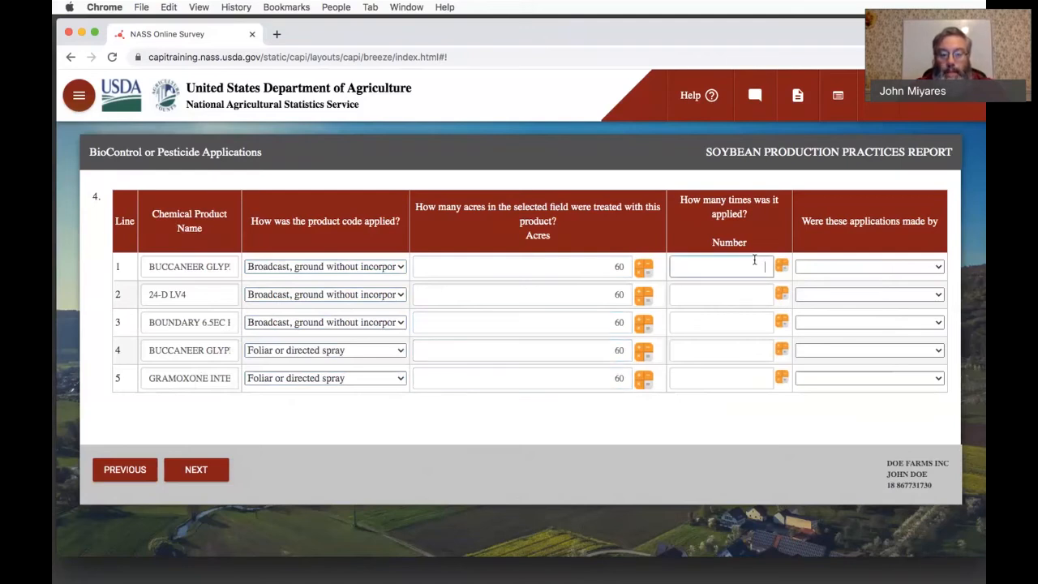
type("1")
left_click(754, 296)
type("1")
left_click(754, 325)
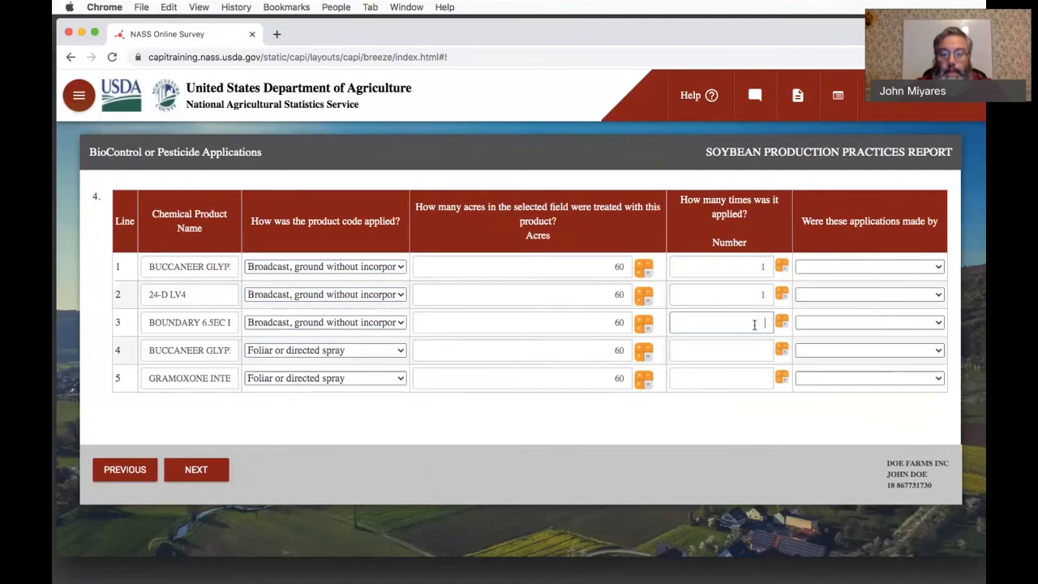
type("1")
left_click(753, 350)
type("1")
left_click(758, 377)
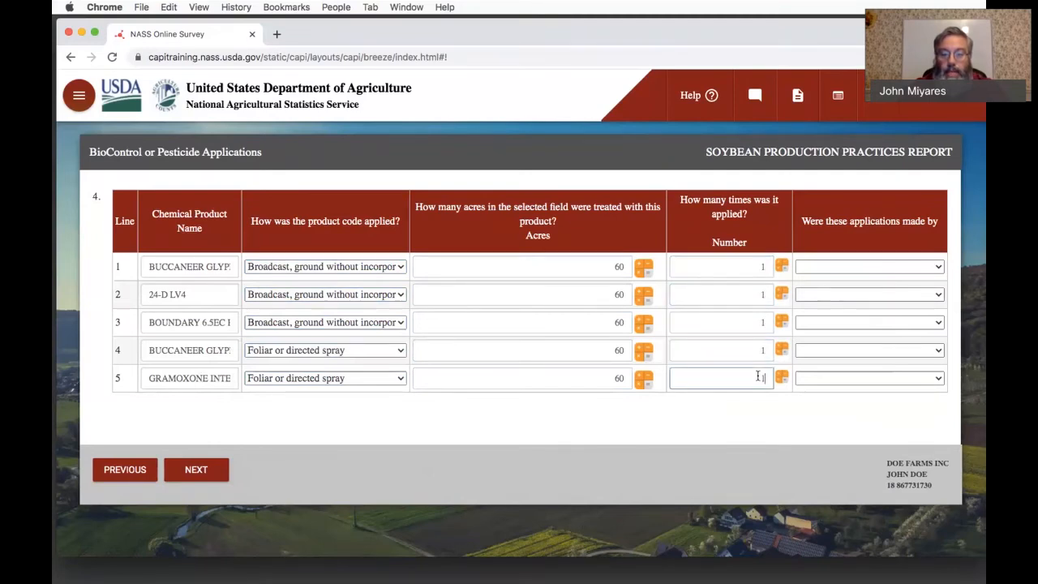
type("1")
- Record that a custom applicator made the applications on all five lines, and continue to the Pest Management Practices section
left_click(825, 267)
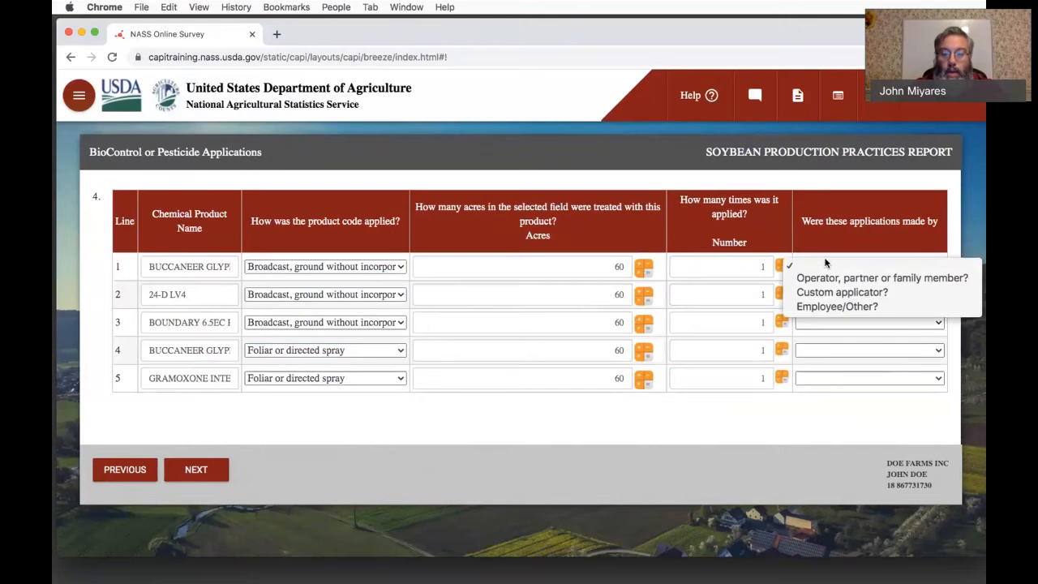
left_click(826, 291)
left_click(825, 294)
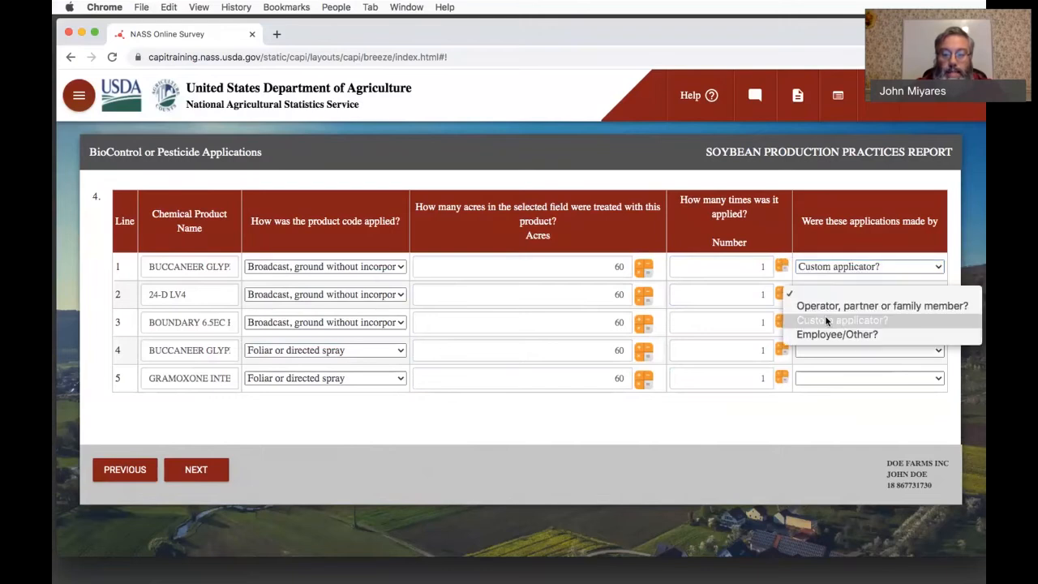
left_click(825, 319)
left_click(825, 322)
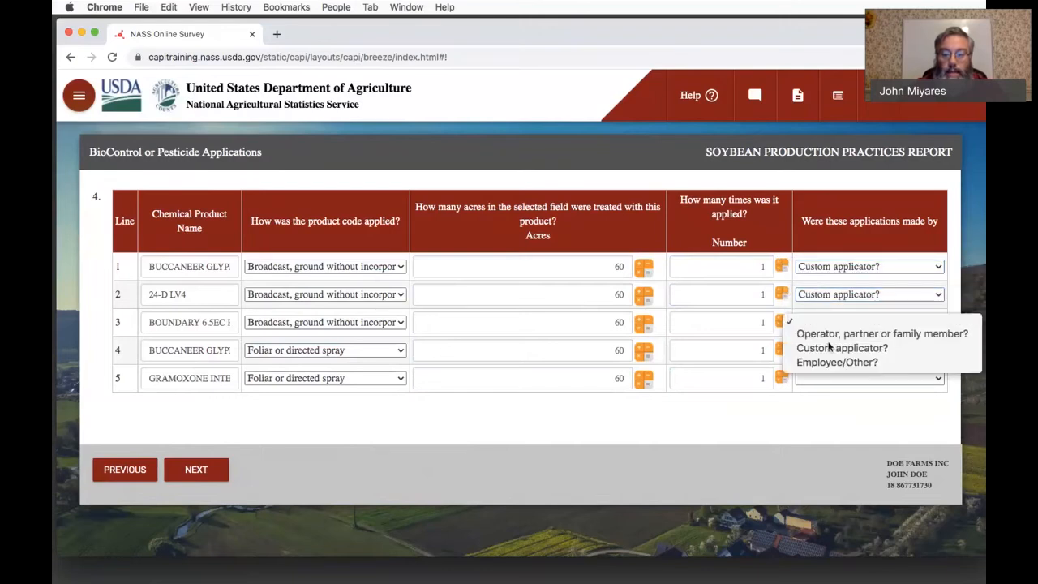
left_click(830, 348)
left_click(828, 352)
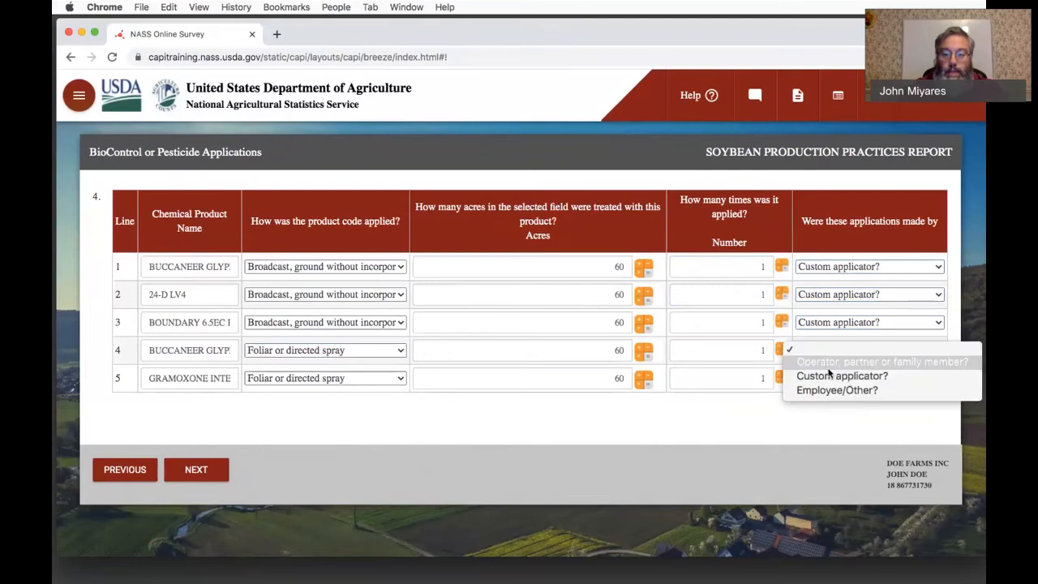
left_click(828, 374)
left_click(829, 380)
left_click(829, 398)
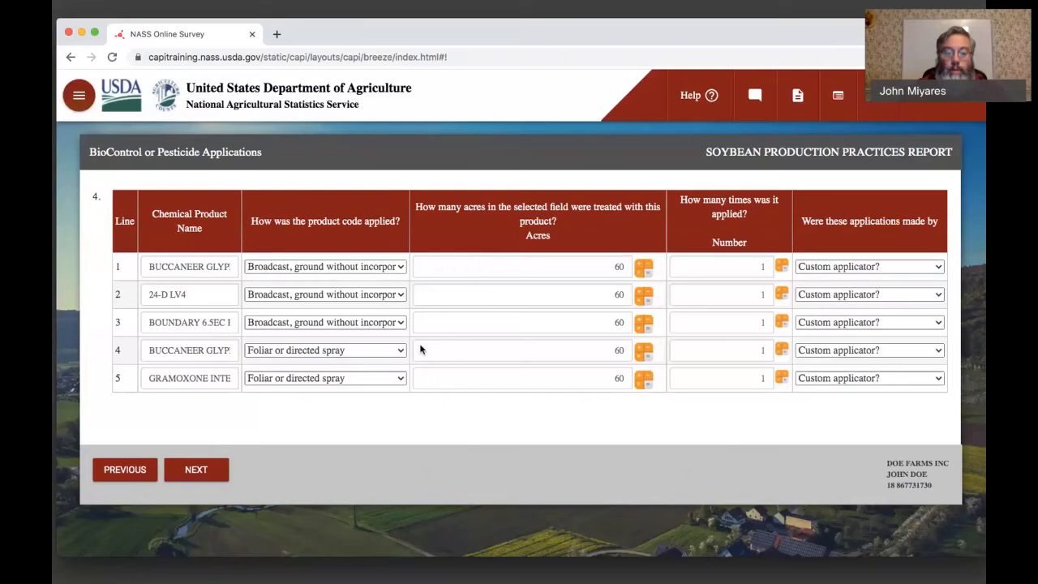
left_click(201, 473)
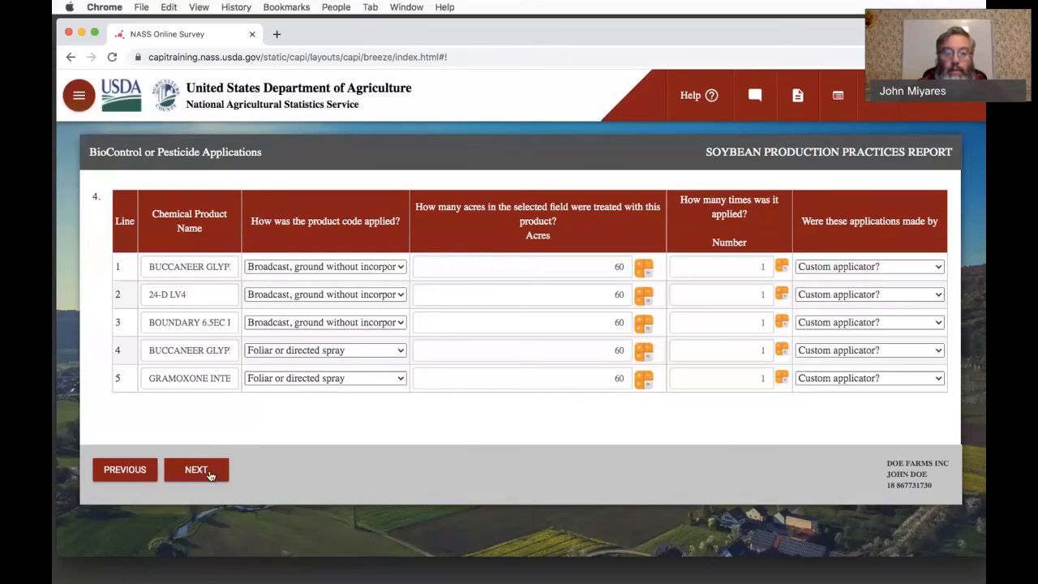
left_click(209, 474)
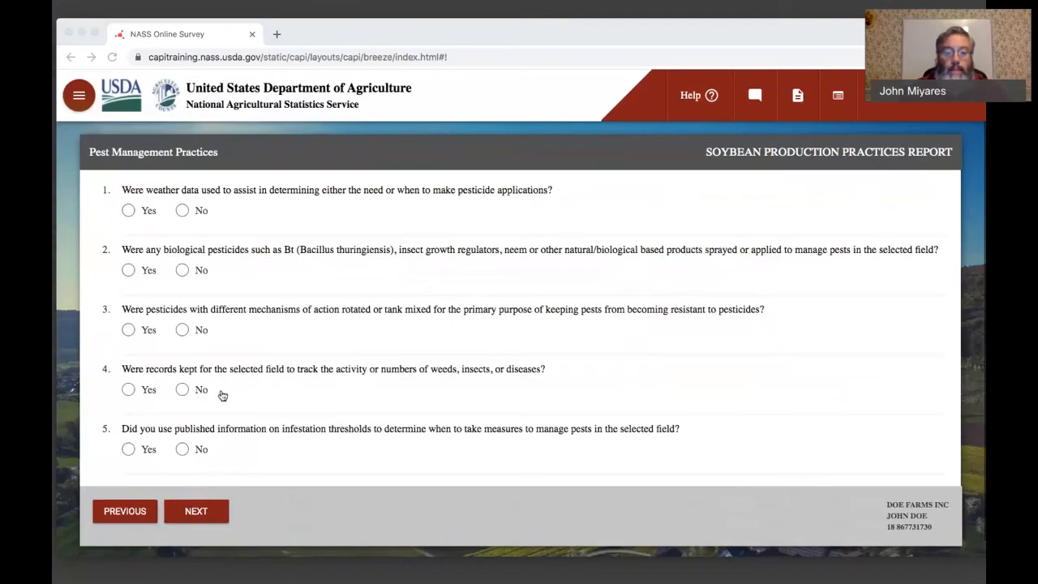
- Answer Yes to Pest Management Practices questions 1, 3 and 4 and No to questions 2 and 5, and continue to question 6
left_click(223, 395)
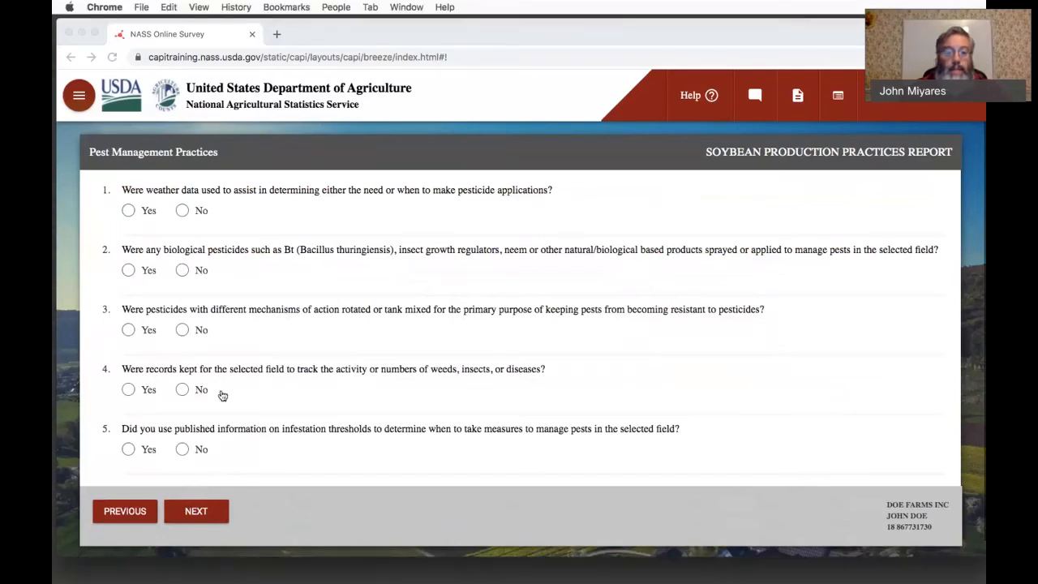
left_click(130, 211)
left_click(185, 273)
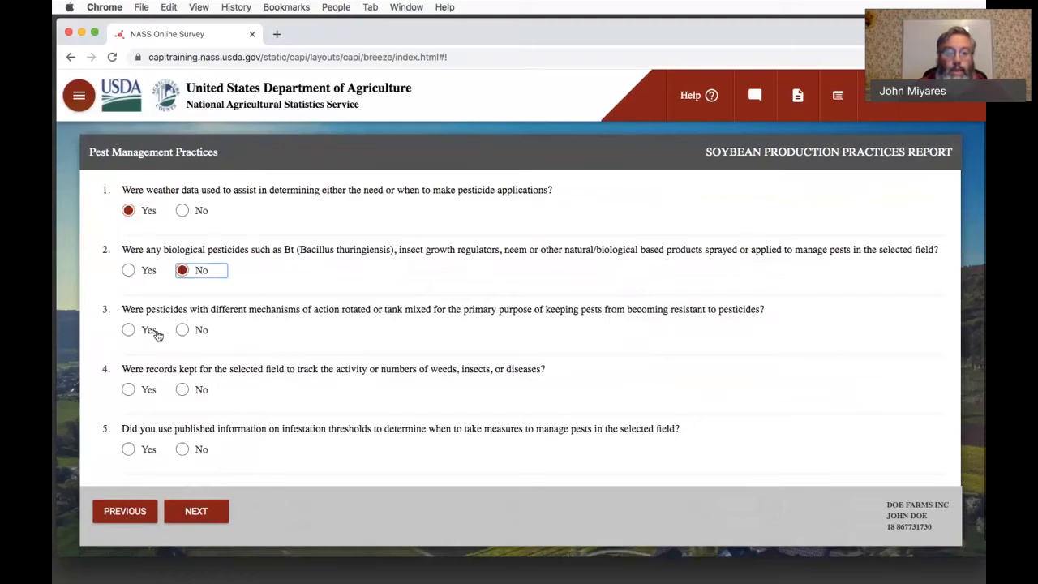
left_click(150, 331)
left_click(129, 391)
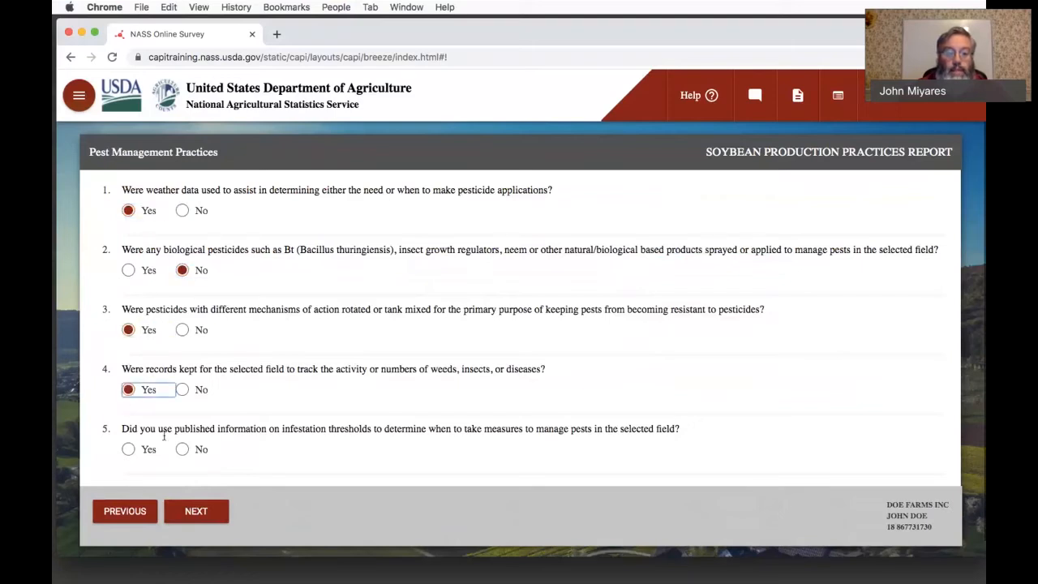
left_click(182, 452)
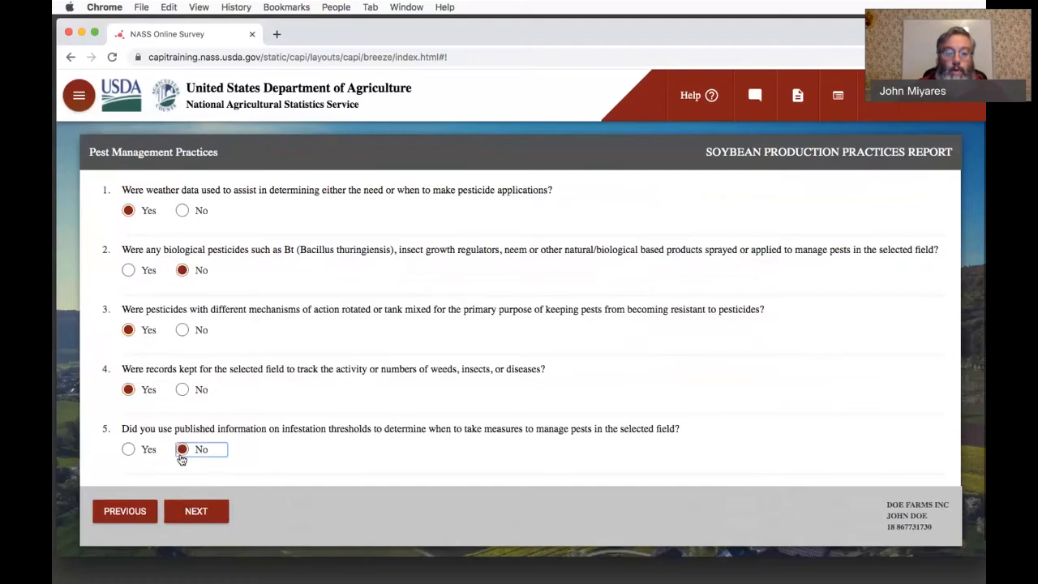
left_click(196, 512)
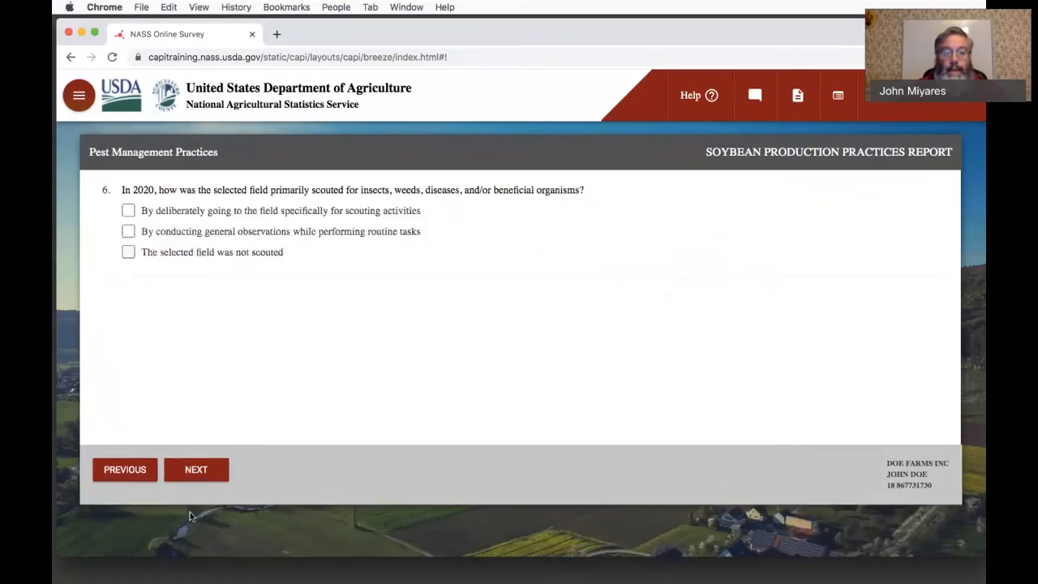
- Report deliberate field visits for scouting with an established scouting process, deny a pest advisory warning or development model as reasons, and continue
left_click(129, 211)
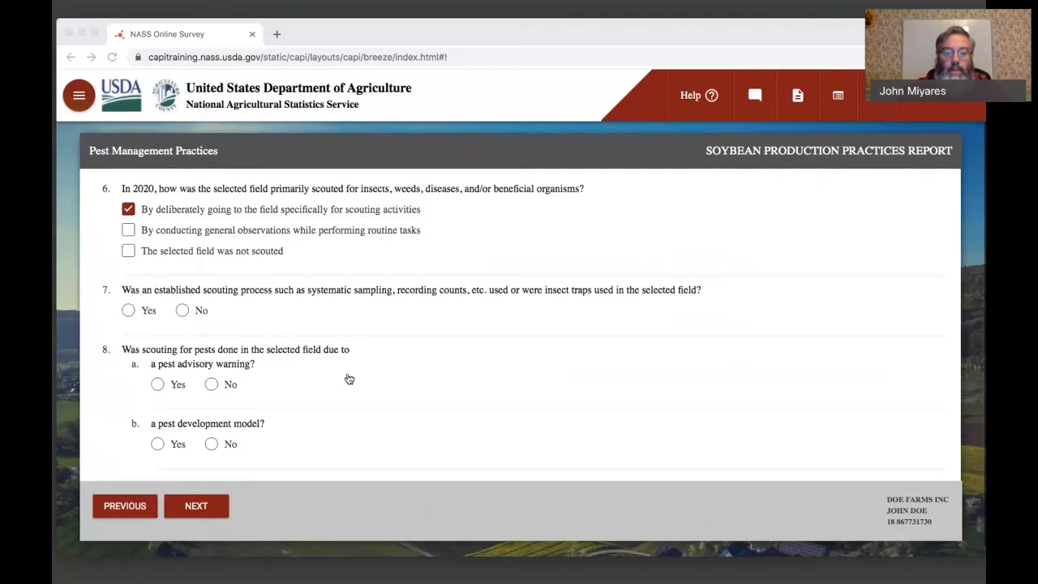
left_click(129, 312)
left_click(210, 385)
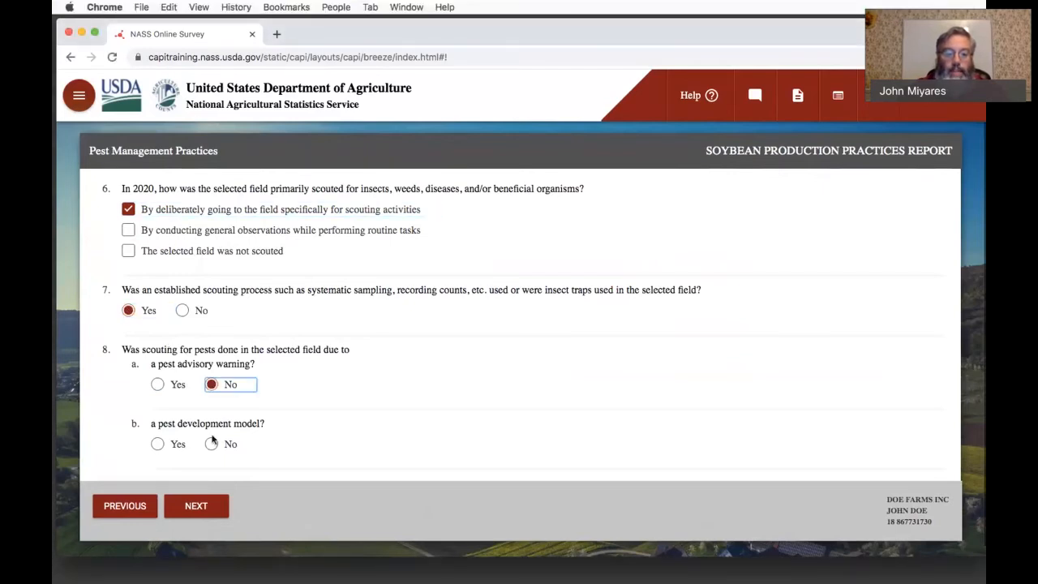
left_click(212, 445)
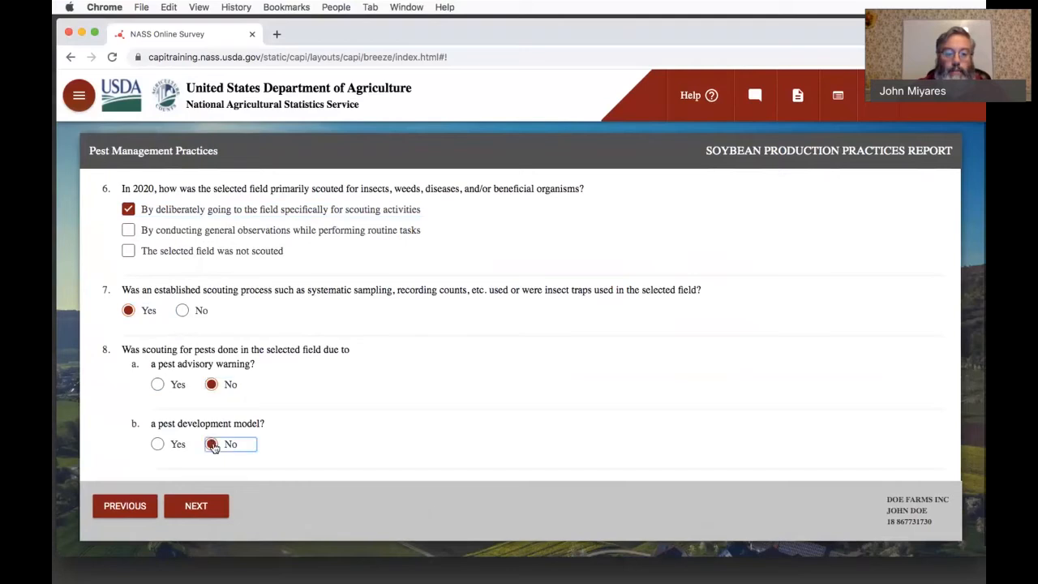
left_click(196, 507)
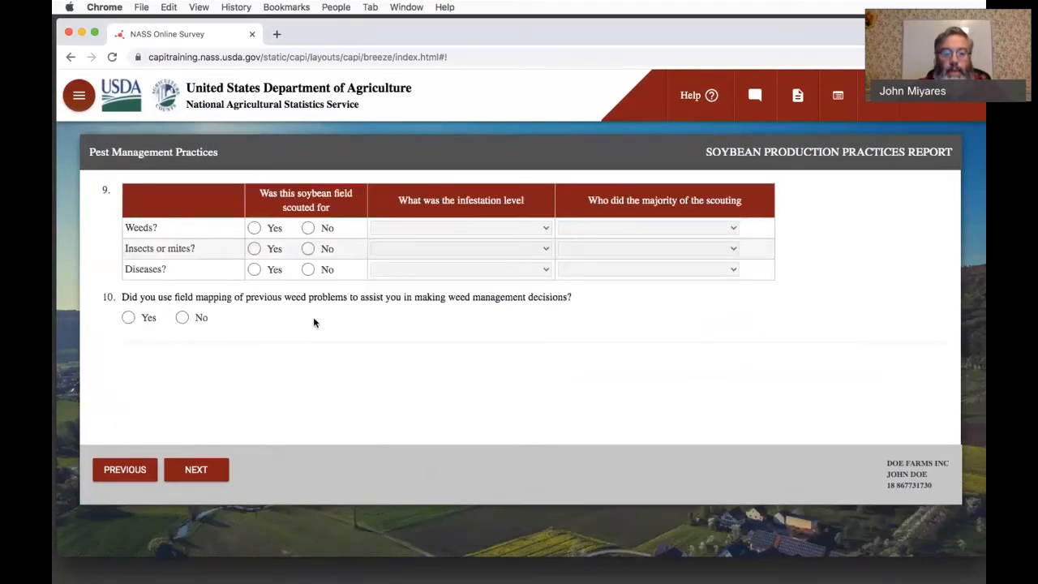
- Mark the soybean field as scouted for weeds, insects or mites, and diseases in question 9
left_click(257, 228)
left_click(255, 249)
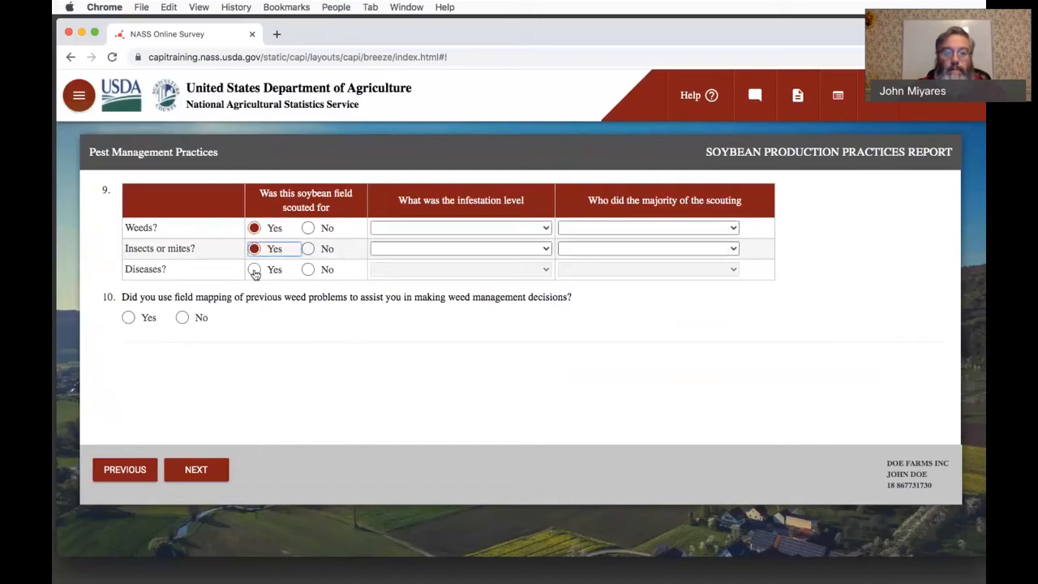
left_click(256, 273)
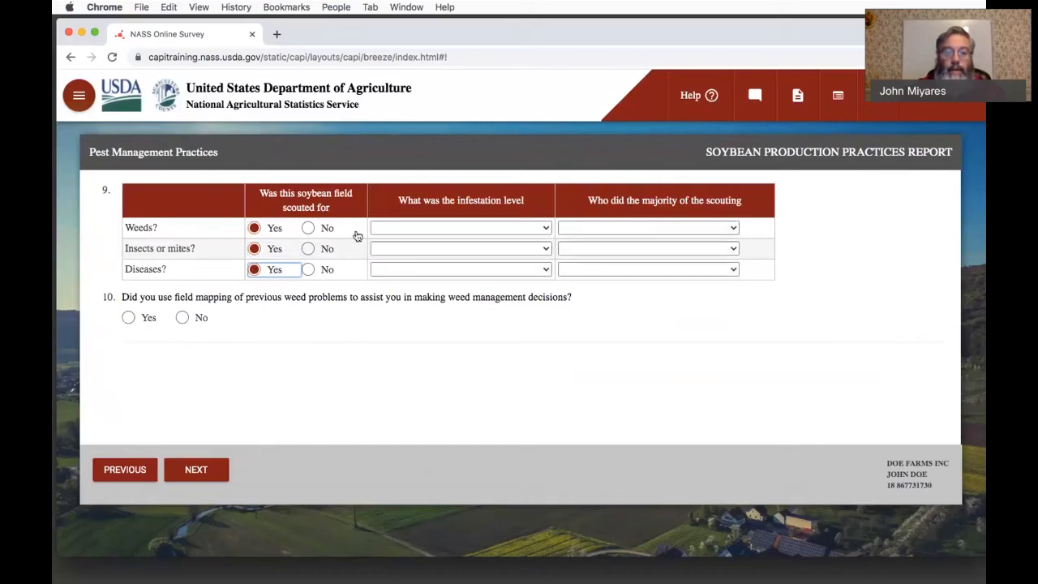
- Set the infestation level in question 9 to Lower than normal for weeds and for insects or mites, and Higher than normal for diseases
left_click(431, 230)
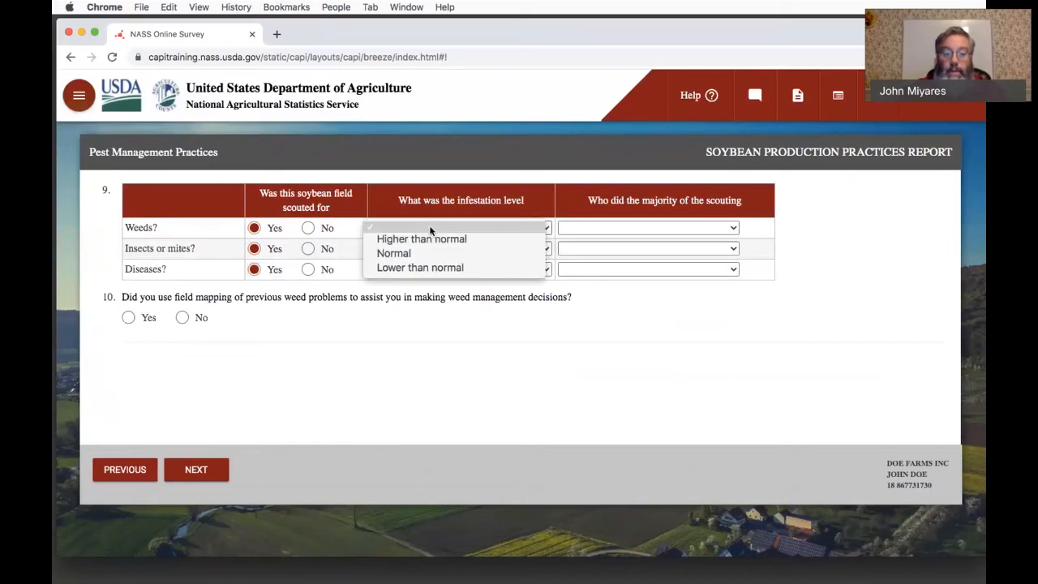
left_click(430, 267)
left_click(431, 249)
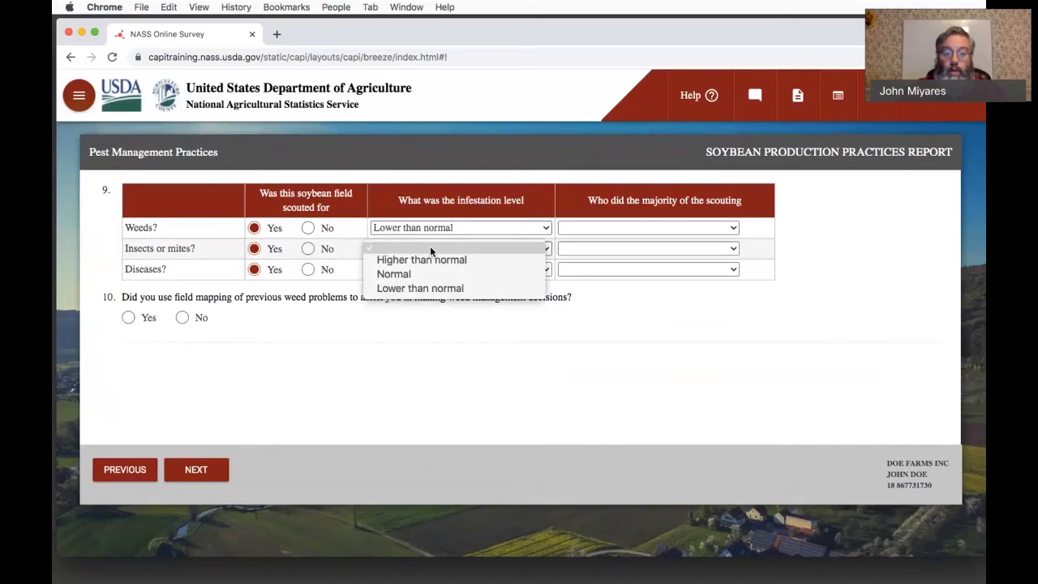
left_click(430, 288)
left_click(428, 266)
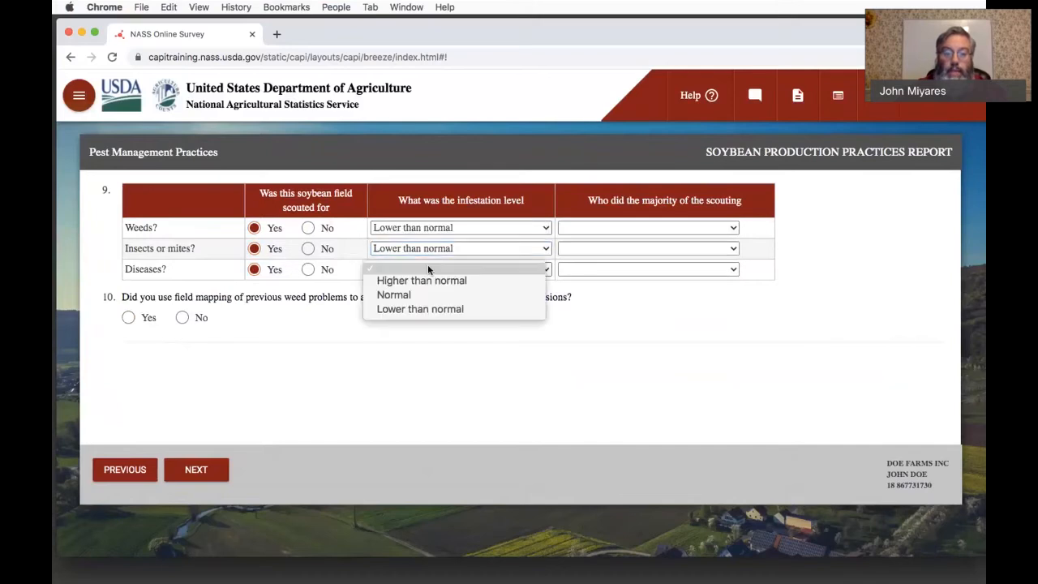
left_click(427, 279)
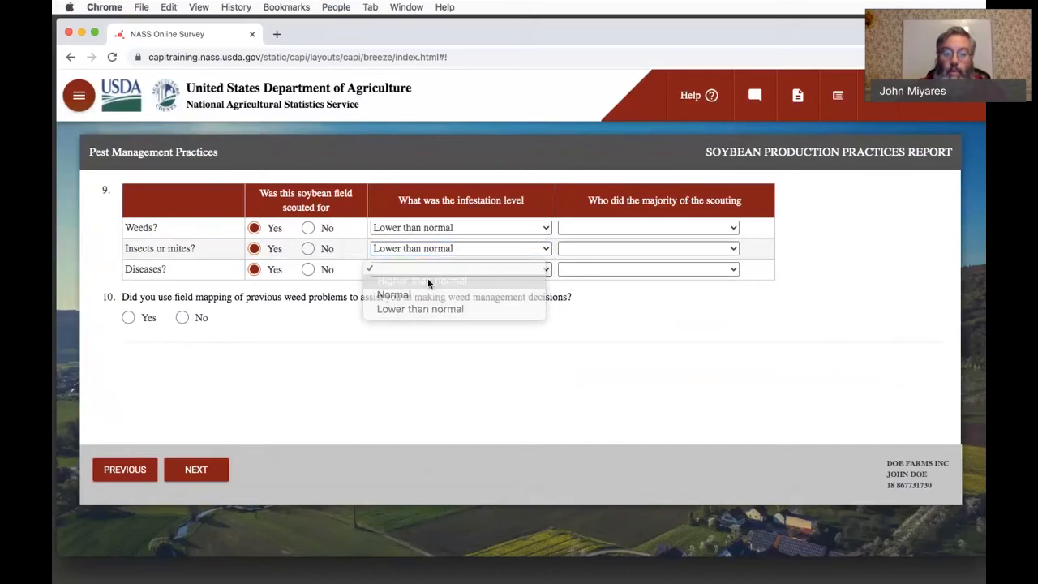
- Record Operator, partner or family member as doing the majority of the scouting for weeds, insects or mites, and diseases
left_click(591, 236)
left_click(636, 233)
left_click(636, 239)
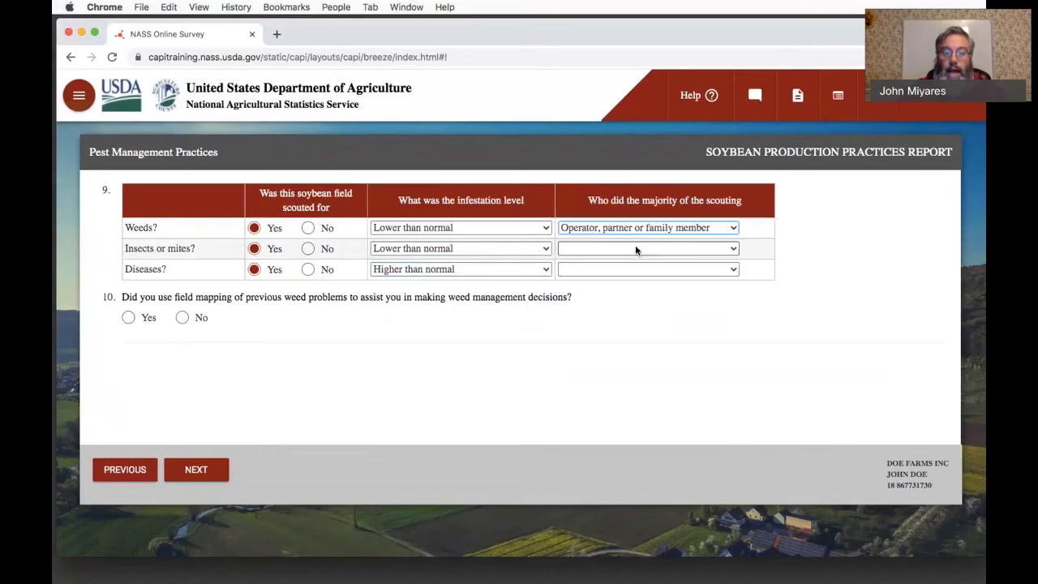
left_click(636, 248)
left_click(634, 259)
left_click(636, 269)
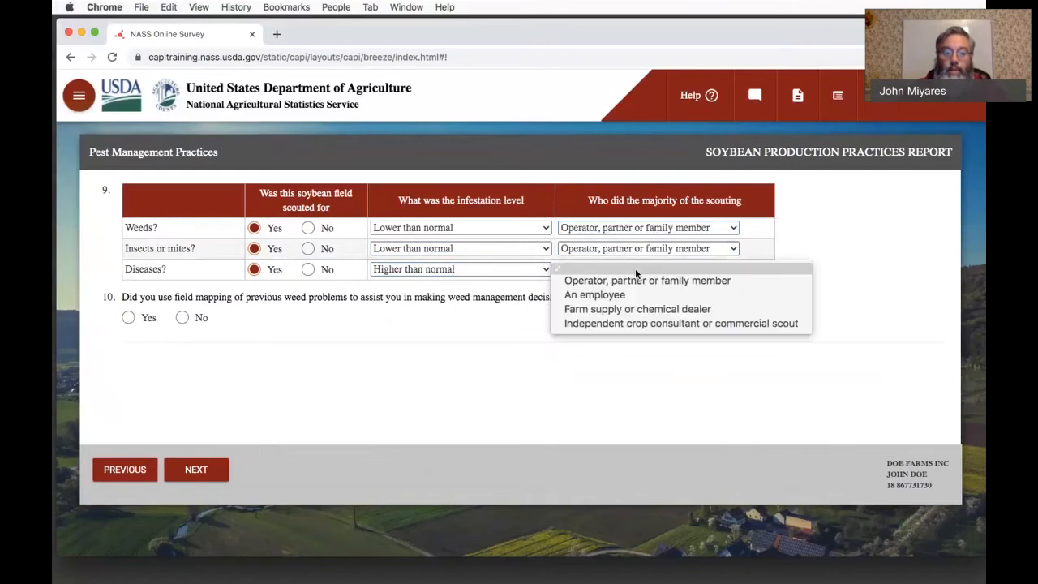
left_click(635, 280)
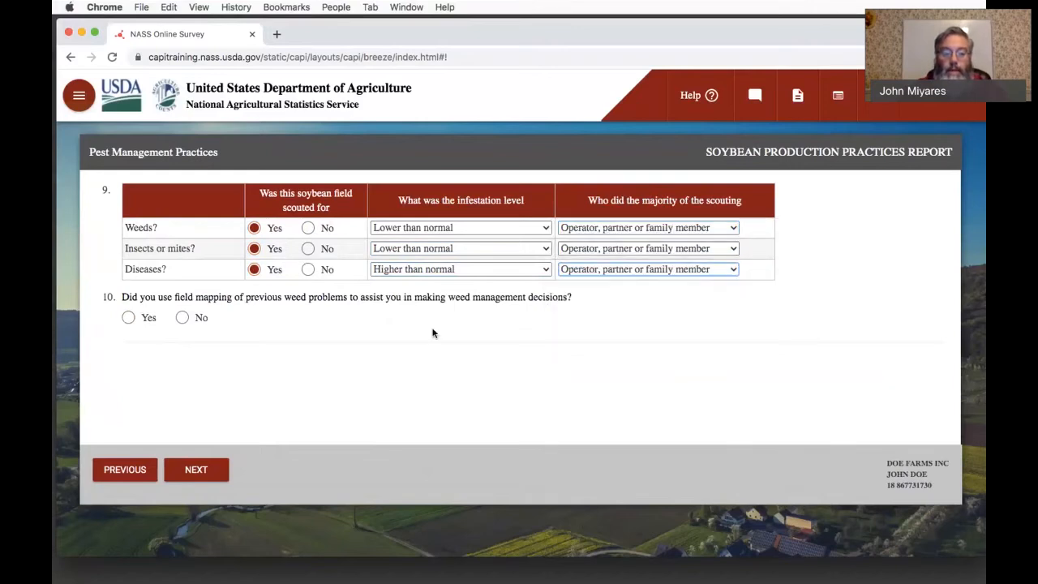
- Answer No to question 10 on field mapping of previous weed problems, and continue to question 11
left_click(434, 333)
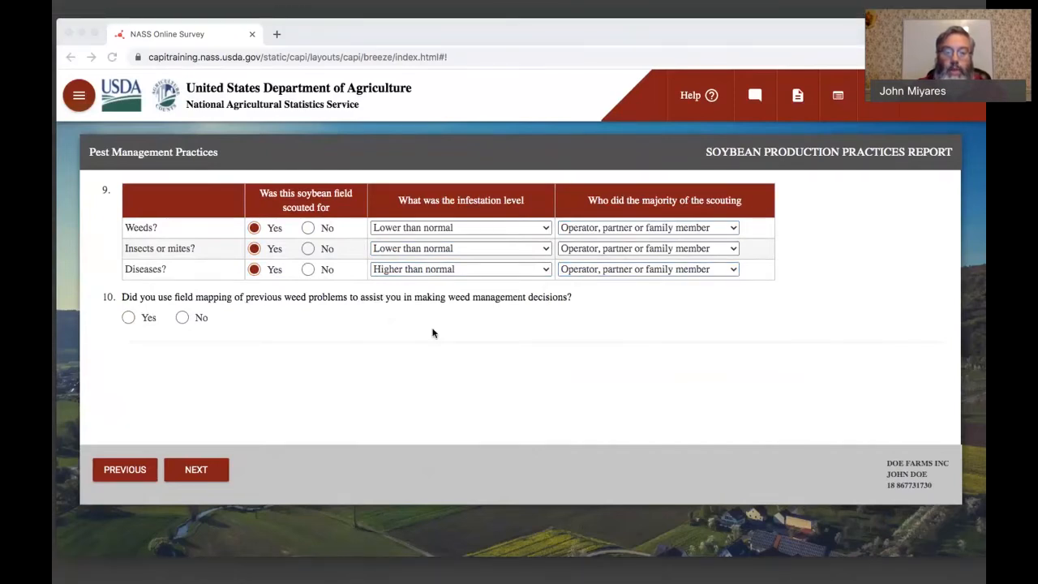
left_click(283, 532)
left_click(181, 318)
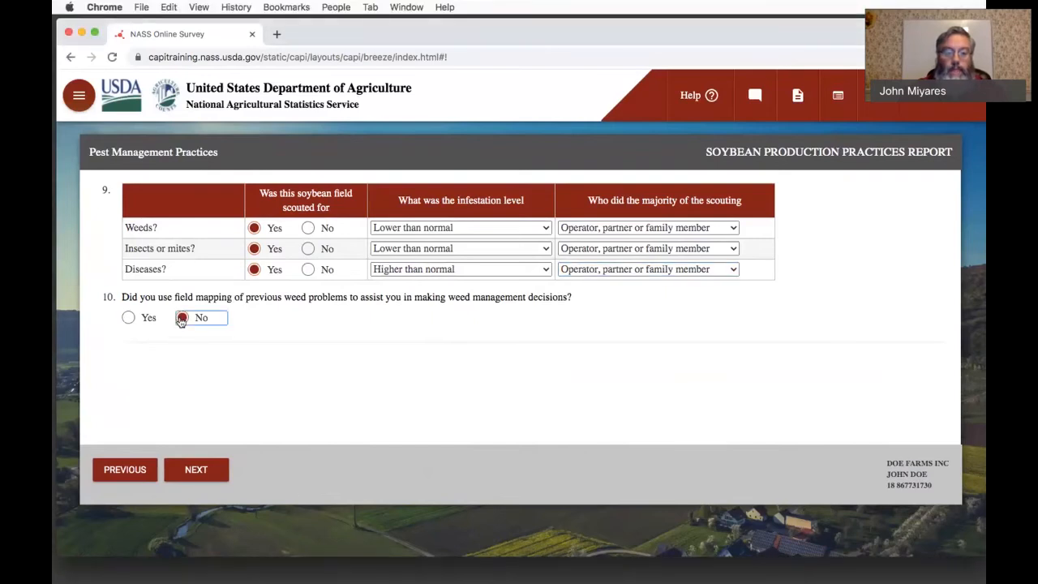
left_click(199, 472)
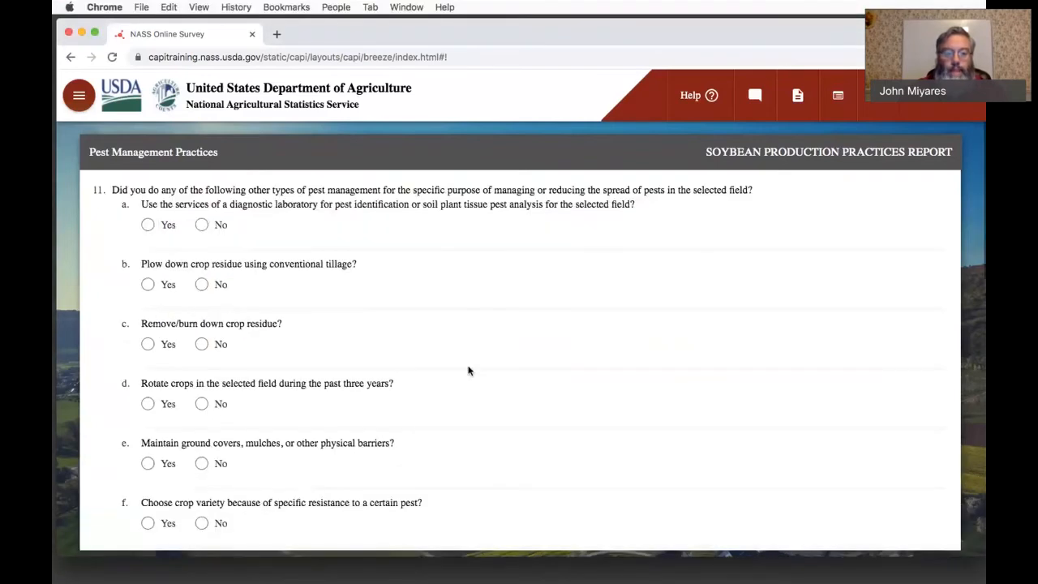
- Skip Pest Management Practices questions 11 through 16 without answering them, and continue to section E1
scroll(468, 370, "down", 10)
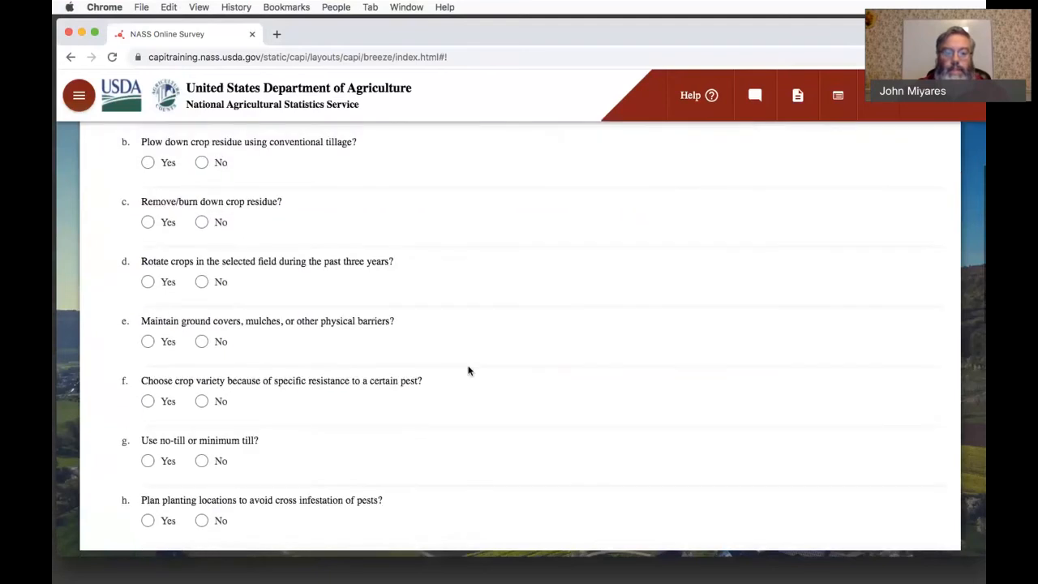
scroll(468, 370, "down", 5)
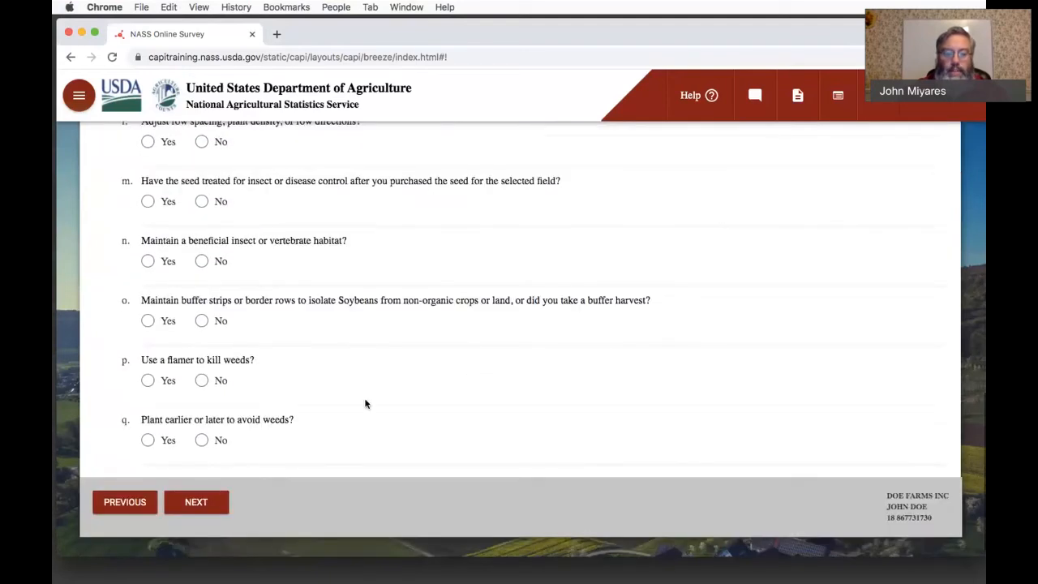
left_click(213, 501)
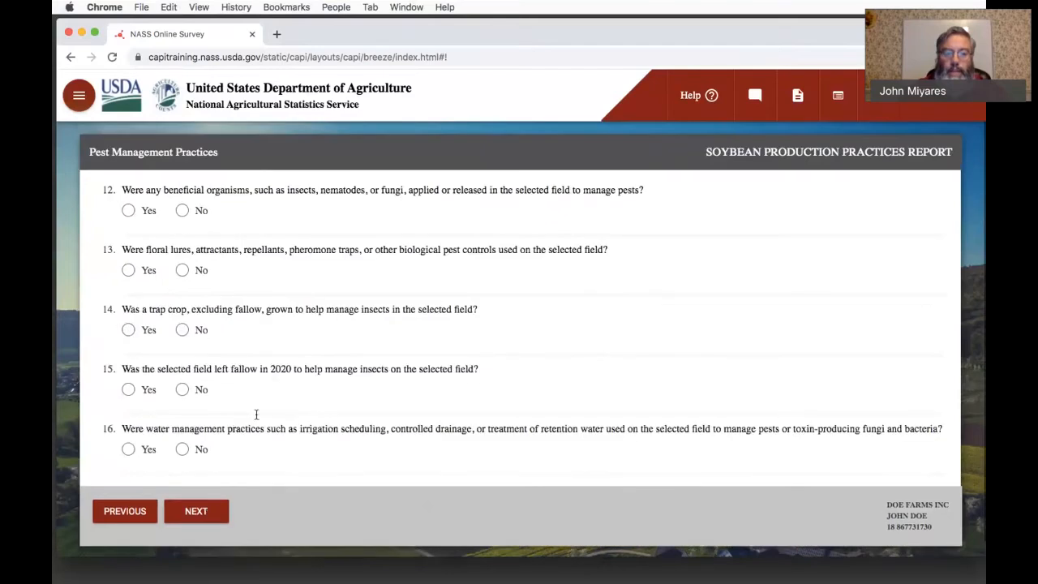
scroll(385, 330, "down", 1)
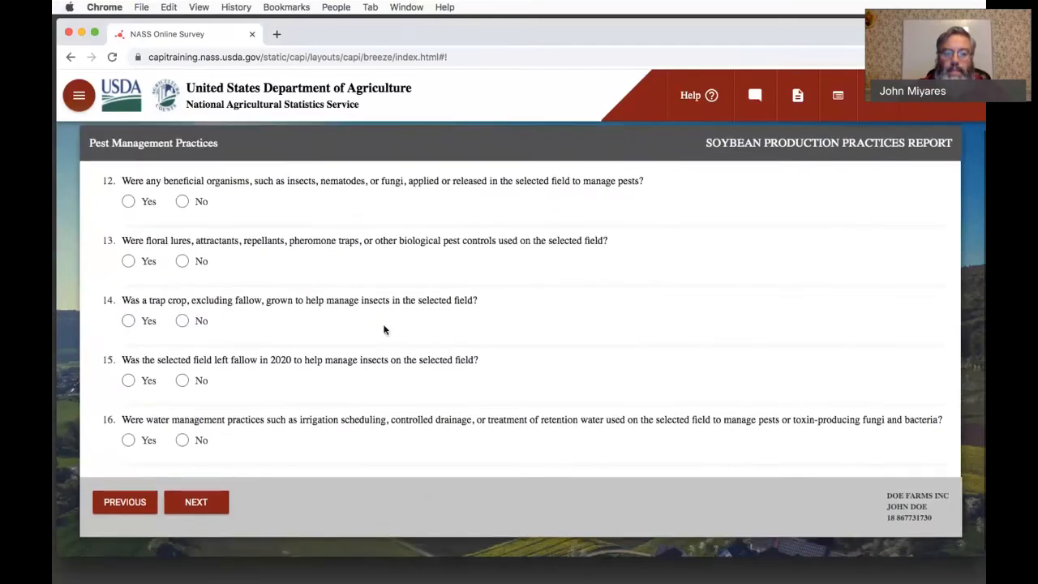
left_click(196, 501)
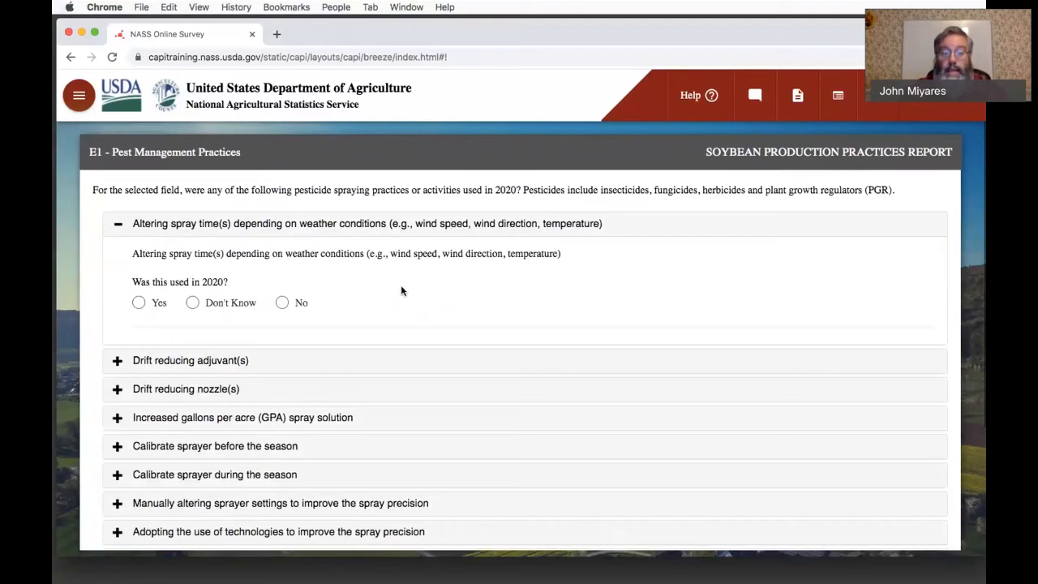
- Report that altering spray times for weather conditions was not used in 2020, specifying "Good Weather" as the other reason
key("super+Tab")
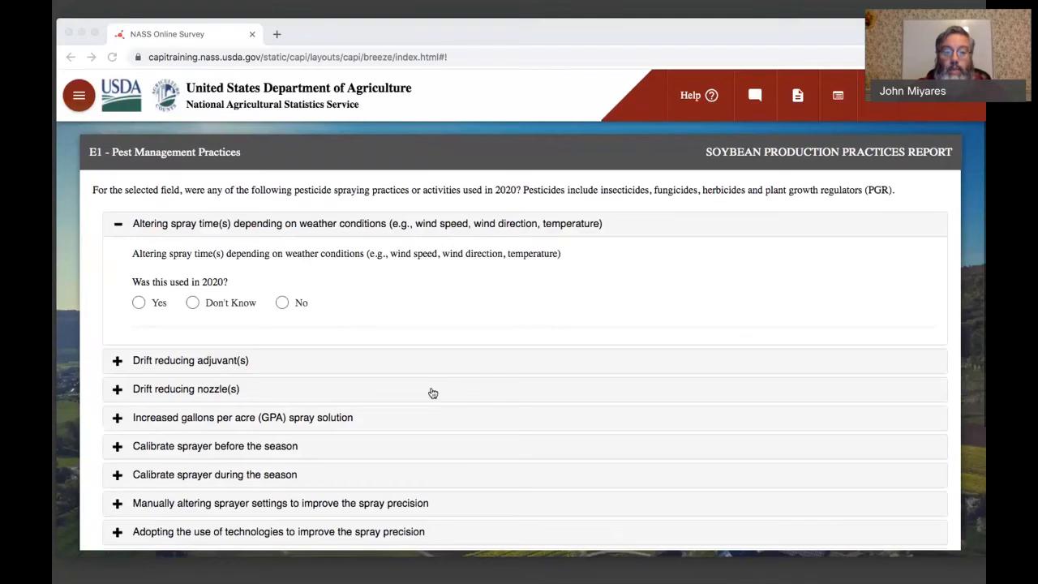
key("super+Tab")
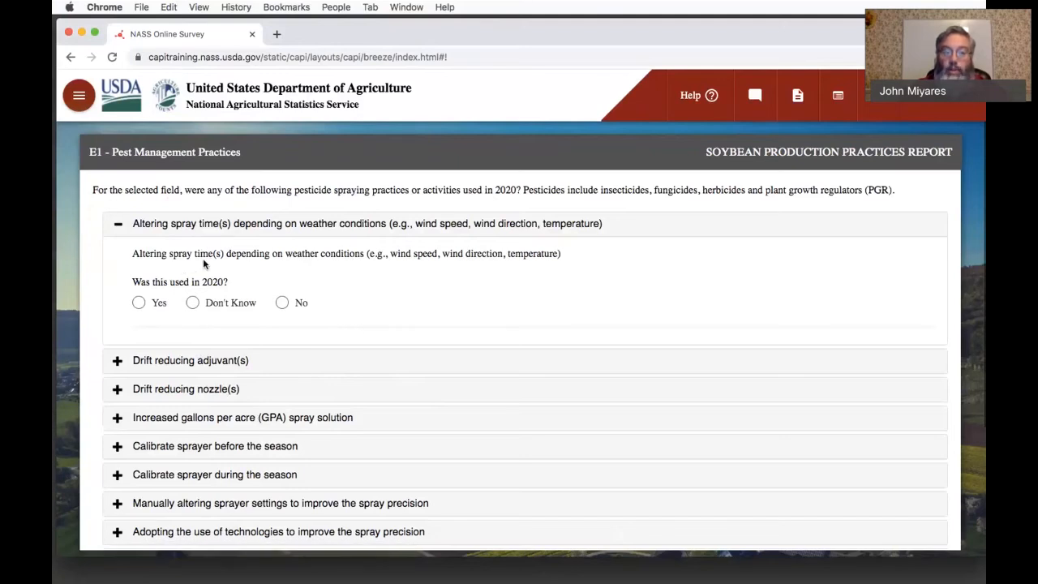
left_click(283, 303)
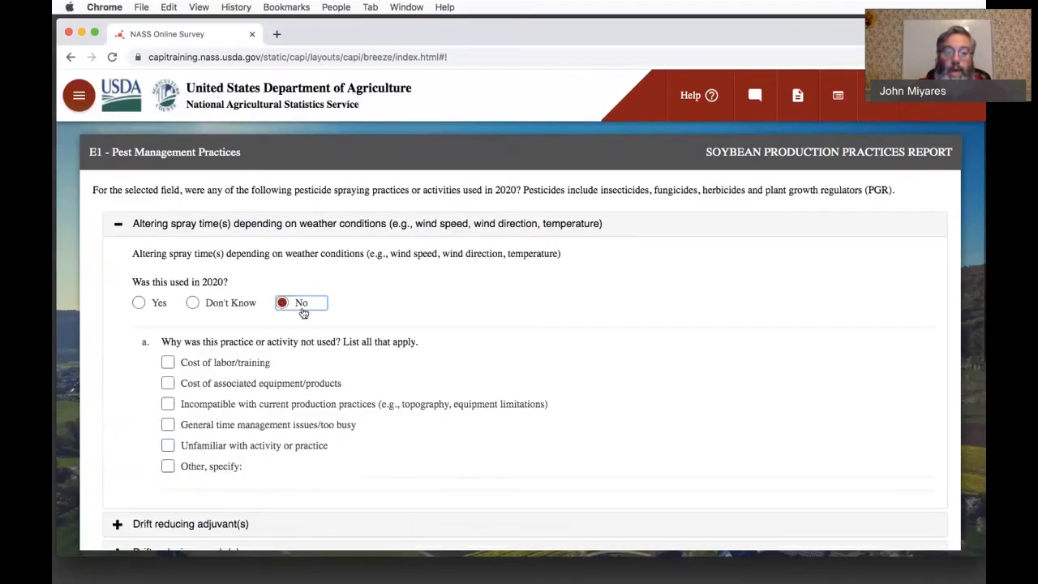
scroll(409, 341, "down", 2)
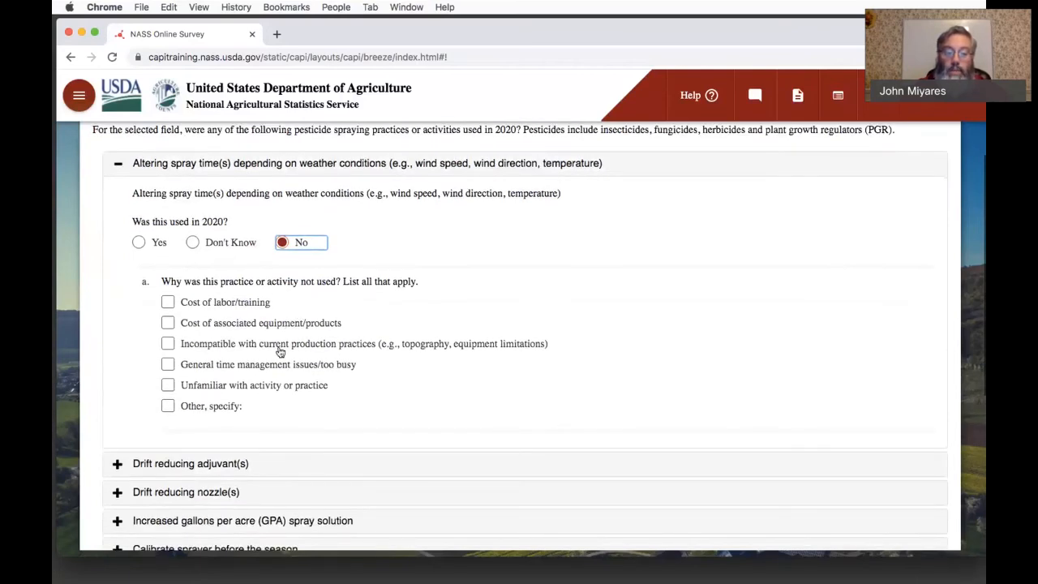
left_click(168, 406)
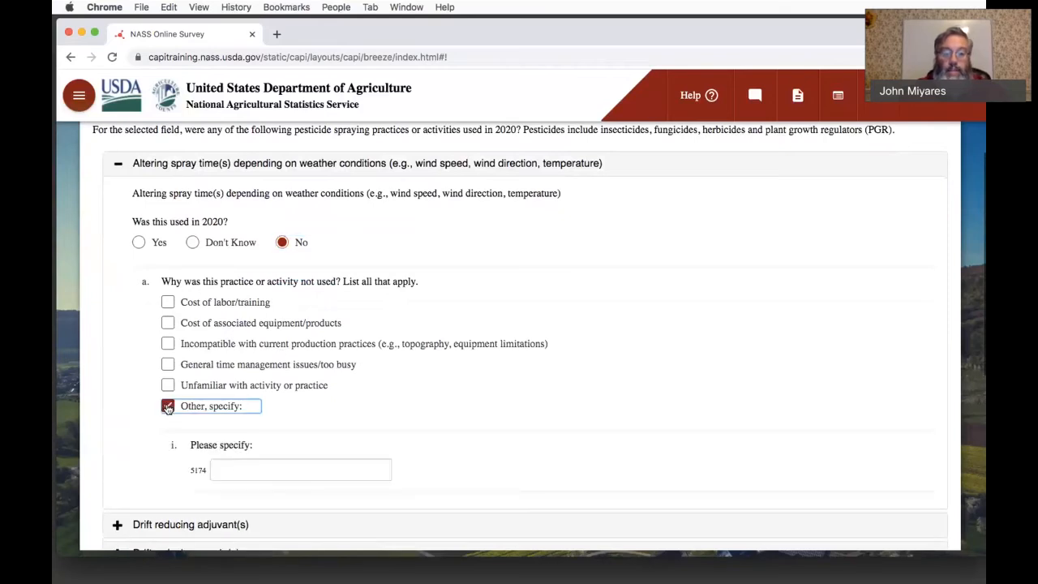
left_click(238, 468)
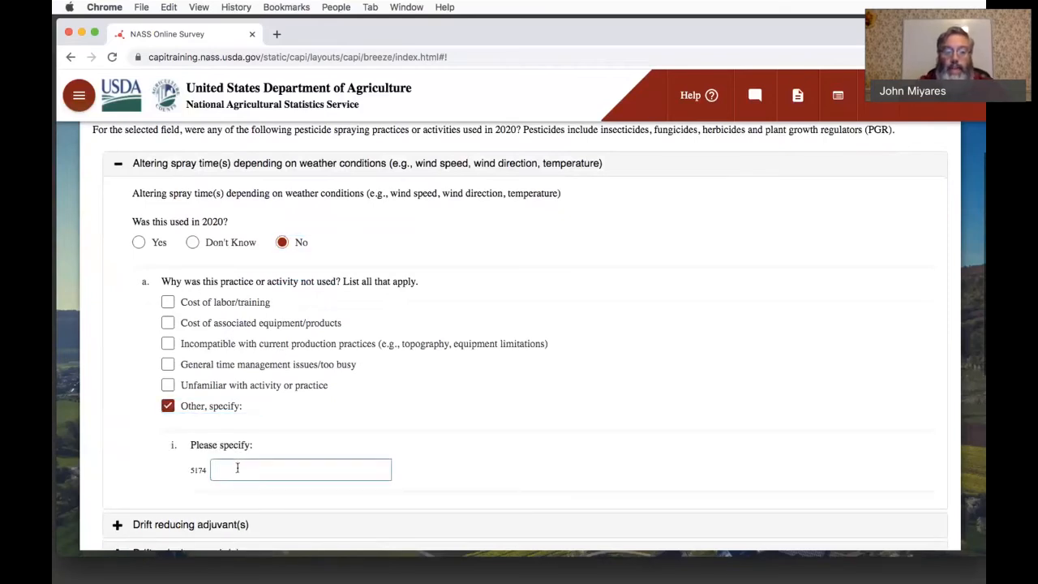
type("Go")
type("od Wet")
type("ther")
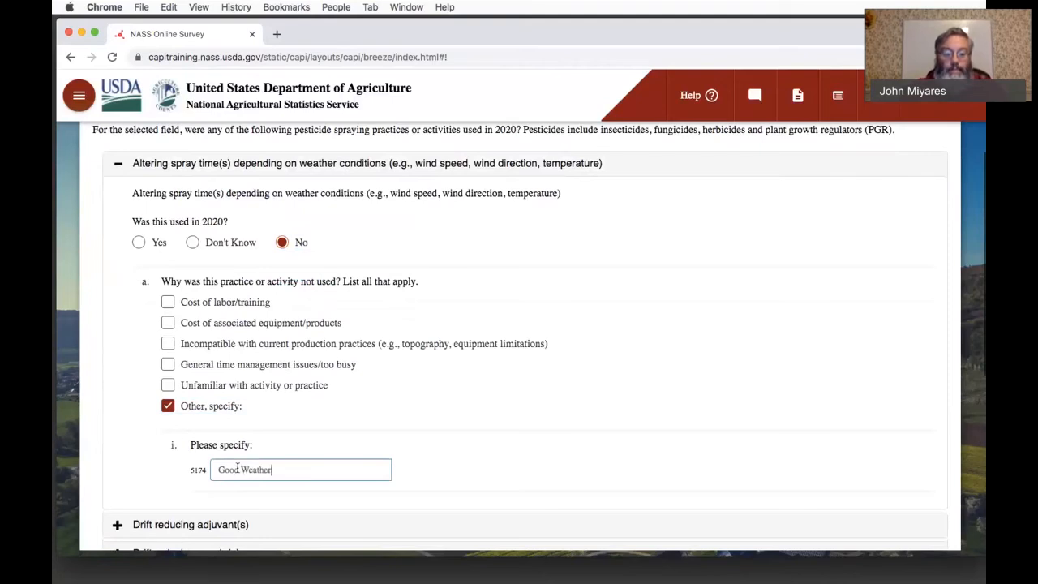
- Report drift reducing adjuvants as used in 2020, specifically to keep applications on target, and rate their implementation Very Easy
scroll(237, 467, "down", 1)
scroll(237, 467, "down", 3)
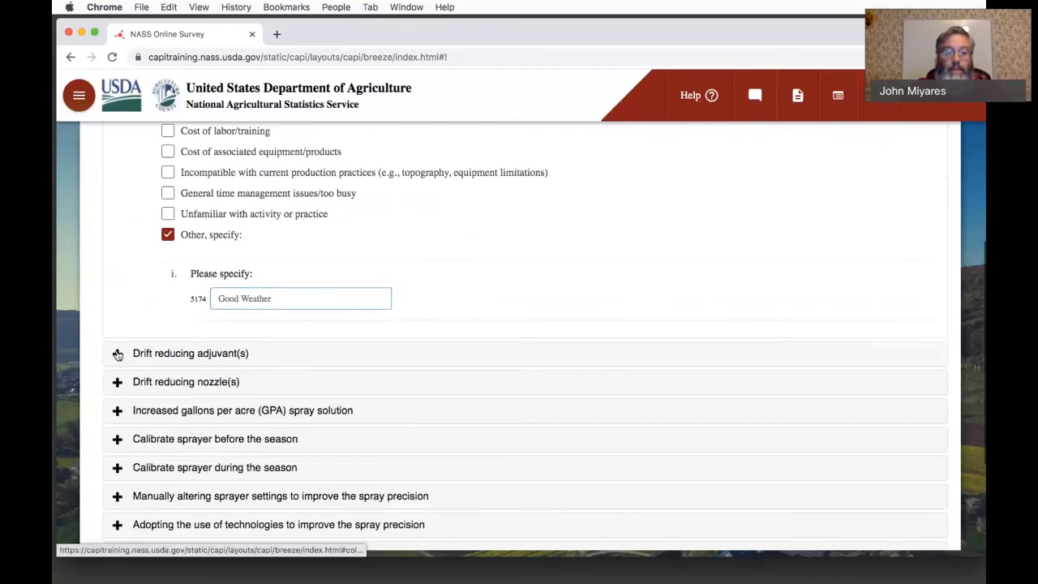
left_click(118, 353)
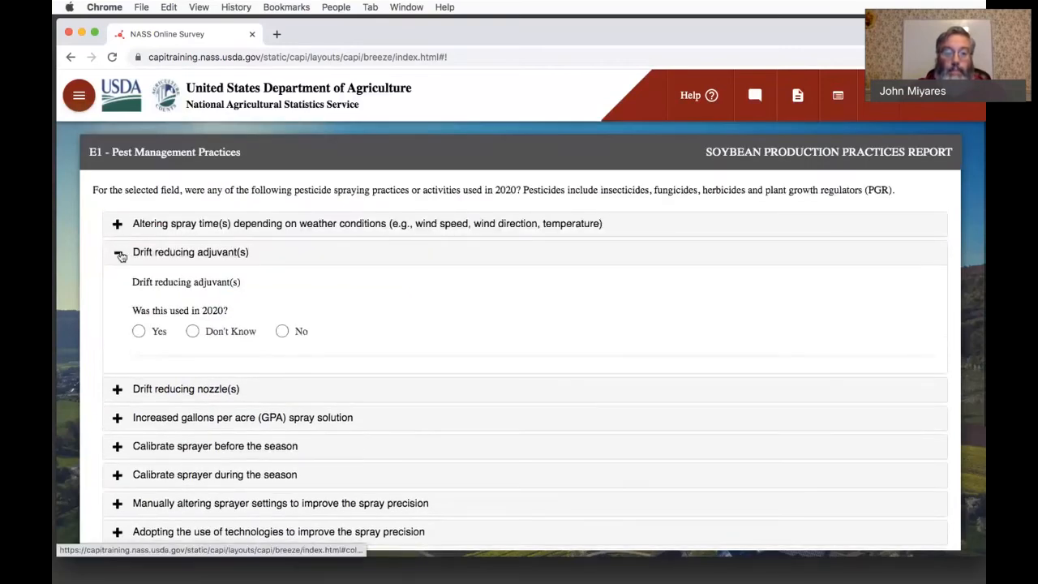
left_click(141, 333)
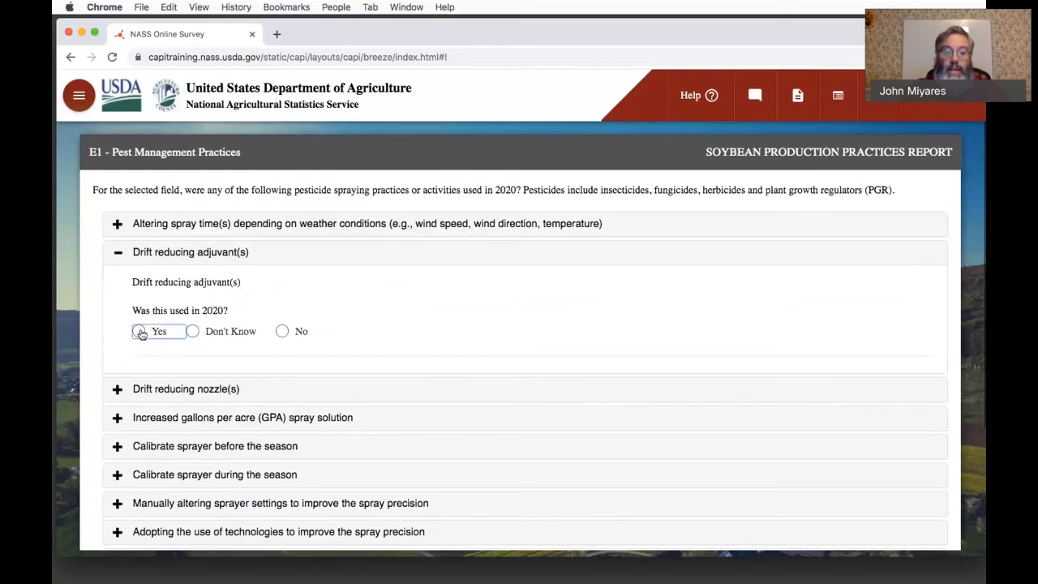
scroll(221, 359, "down", 1)
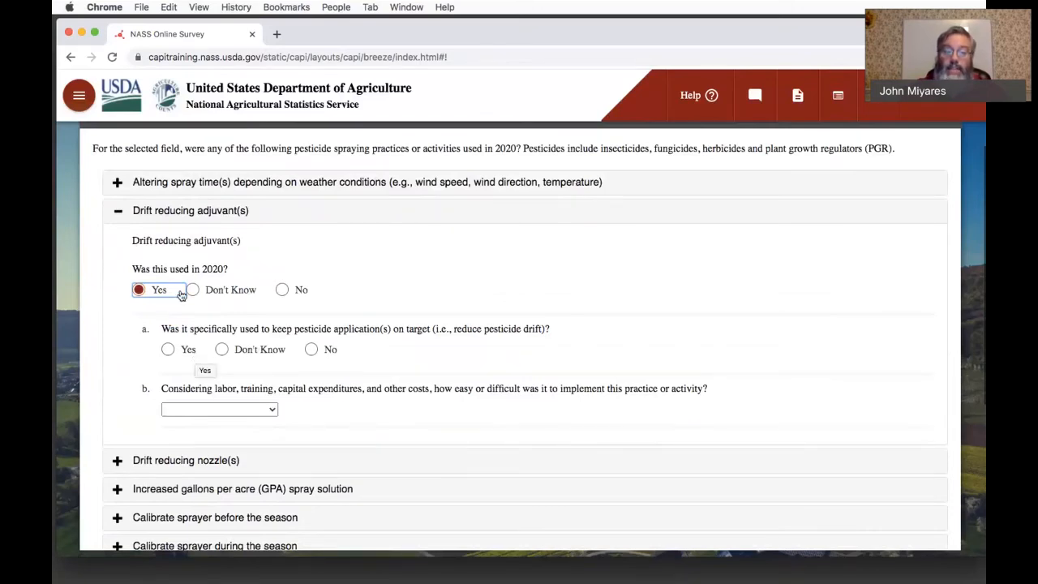
left_click(168, 350)
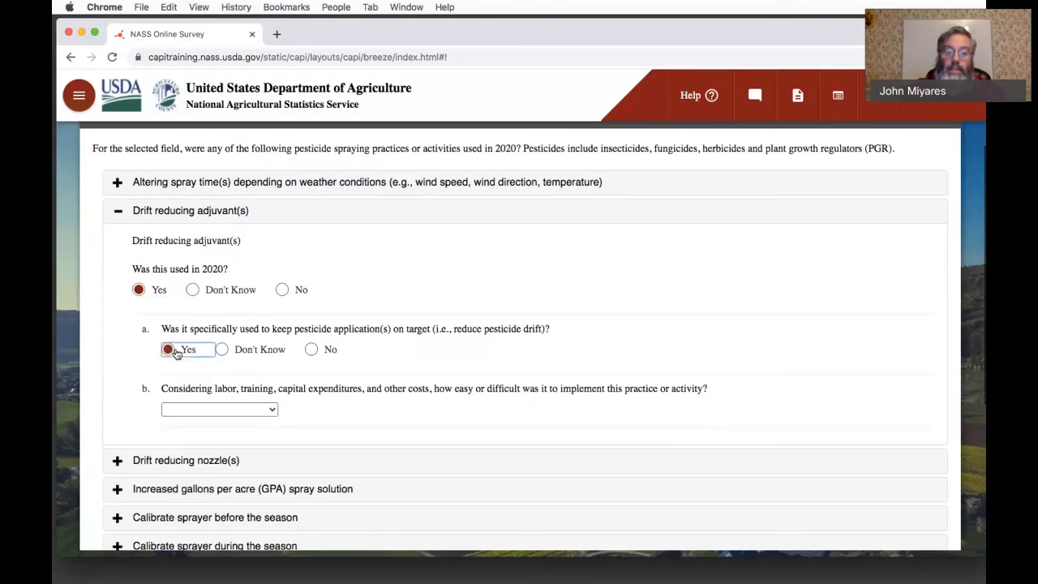
left_click(204, 409)
left_click(207, 421)
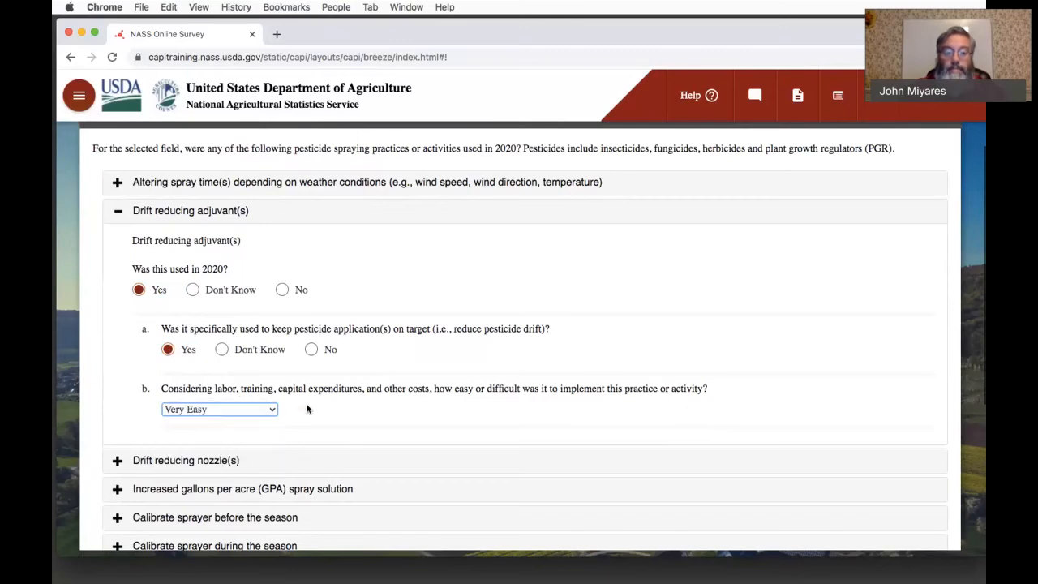
- Report drift reducing nozzles as used in 2020, specifically to reduce pesticide drift, and rate their implementation Very Easy
scroll(309, 402, "down", 1)
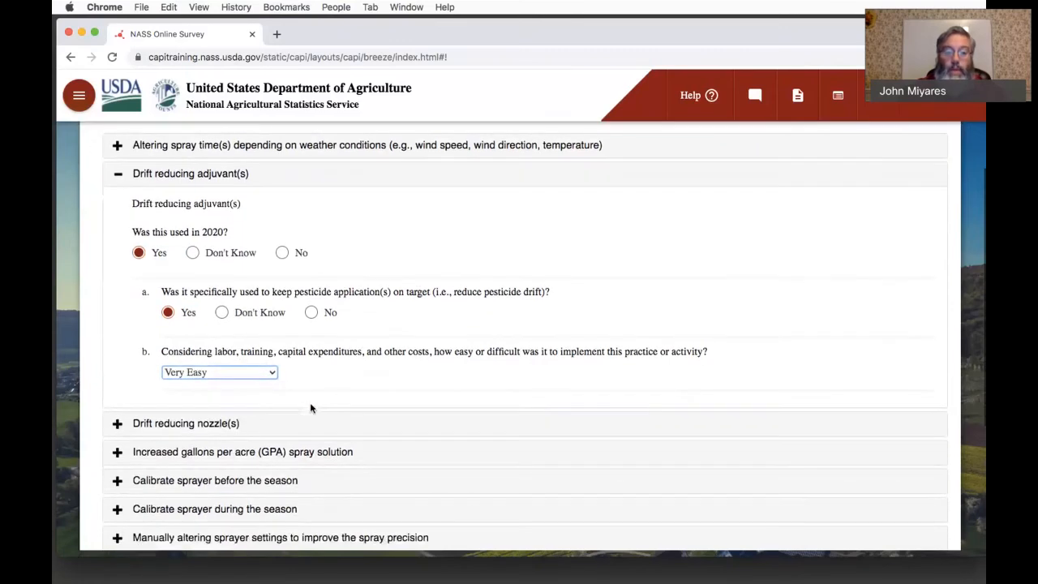
left_click(118, 423)
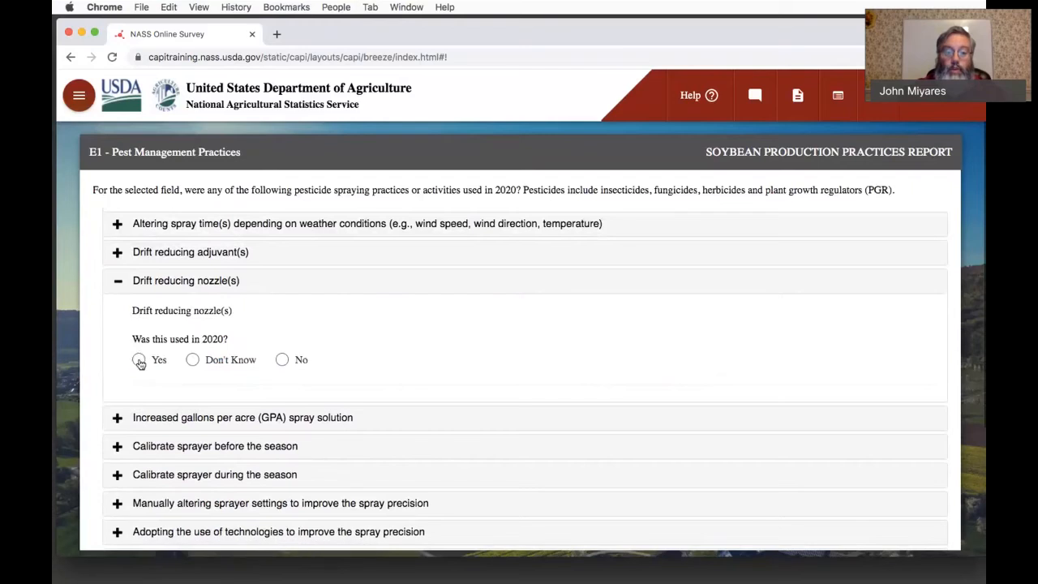
left_click(139, 361)
left_click(167, 420)
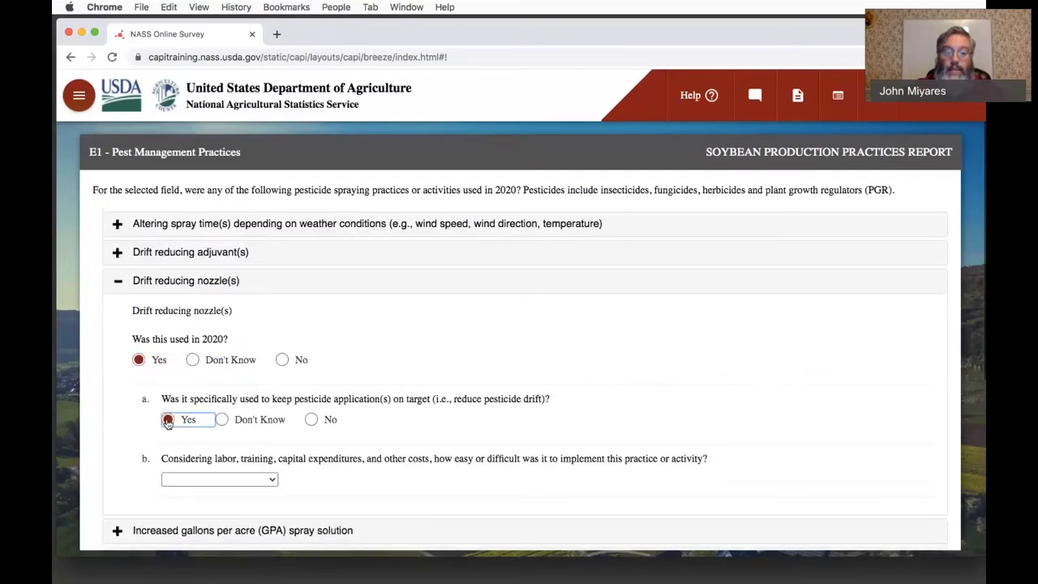
left_click(200, 480)
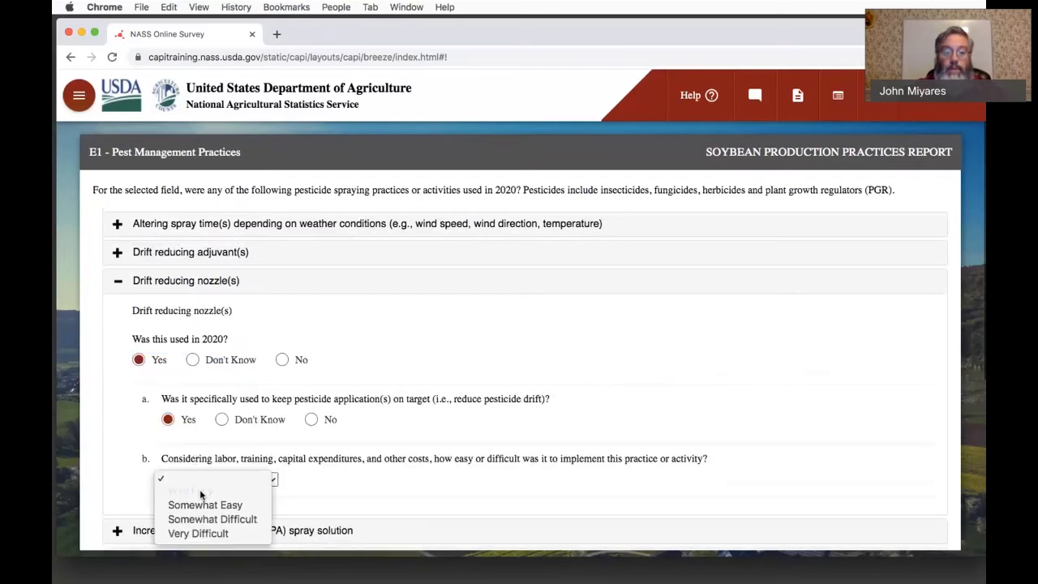
left_click(201, 493)
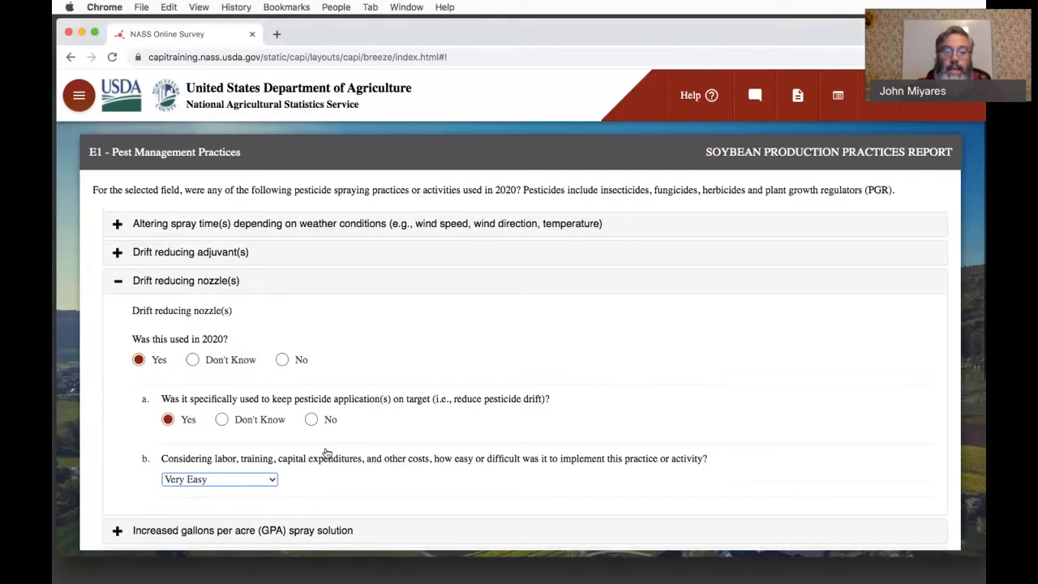
- Report that increased gallons per acre (GPA) spray solution was not used in 2020, specifying "Good Weather" as the other reason
scroll(326, 452, "down", 4)
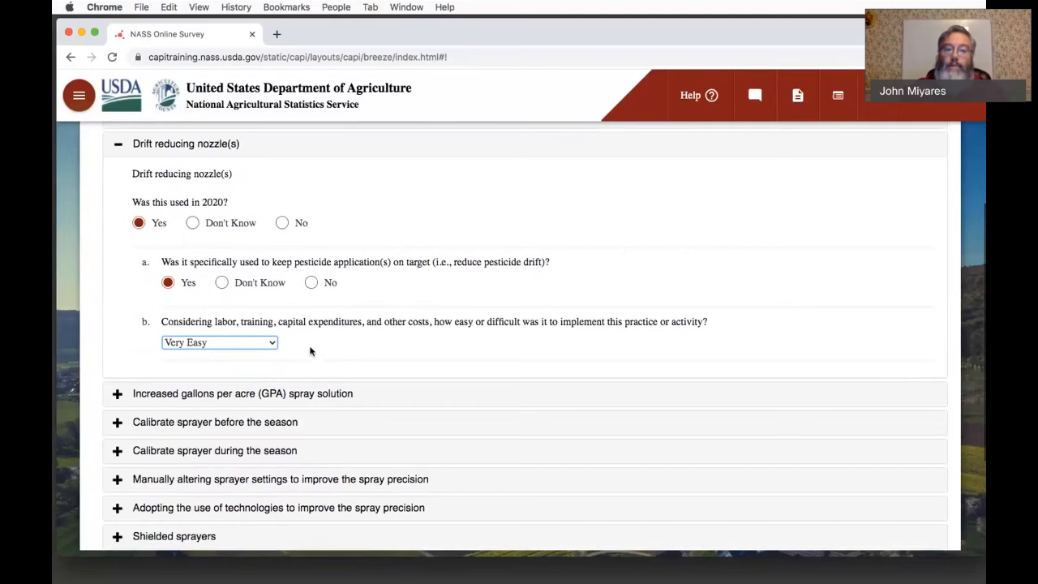
left_click(118, 395)
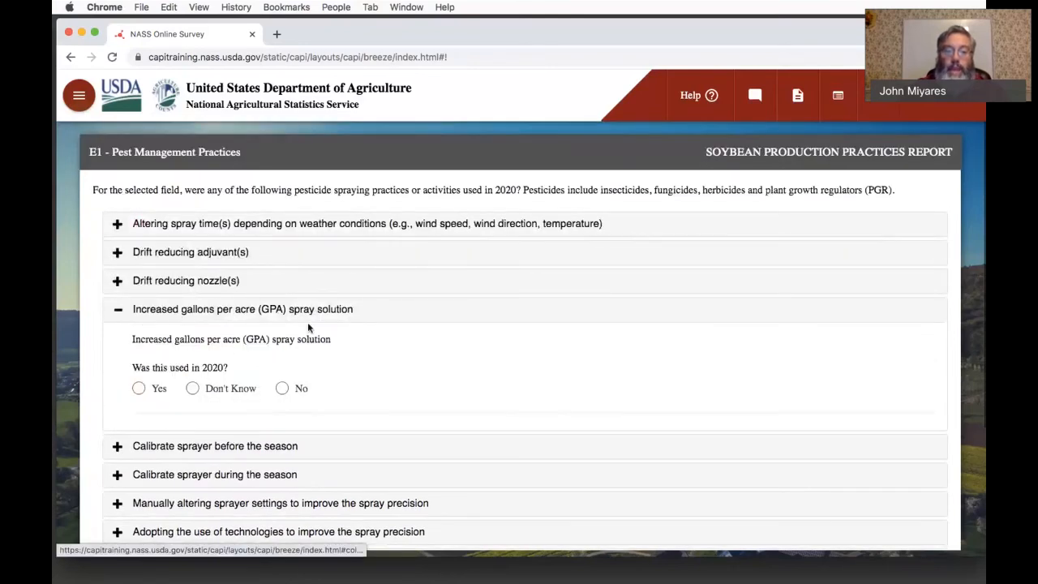
left_click(283, 389)
scroll(420, 388, "down", 1)
scroll(421, 390, "down", 2)
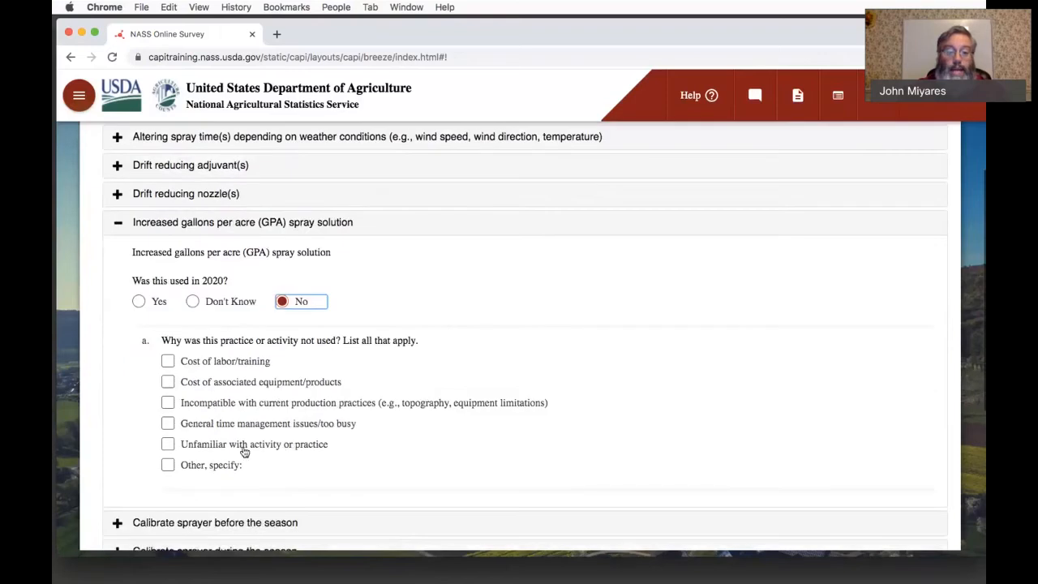
left_click(168, 466)
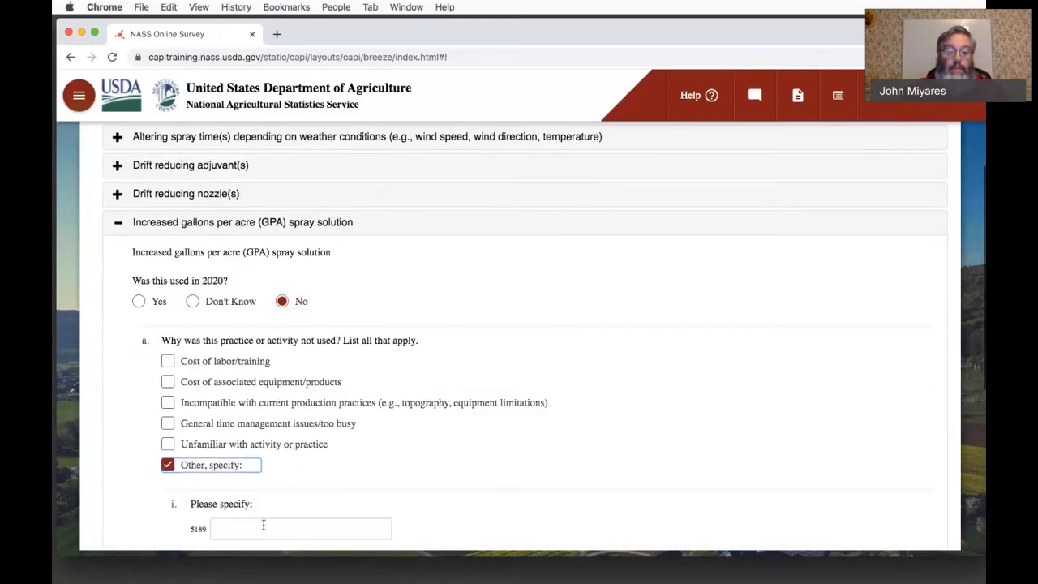
left_click(263, 527)
type("Good ")
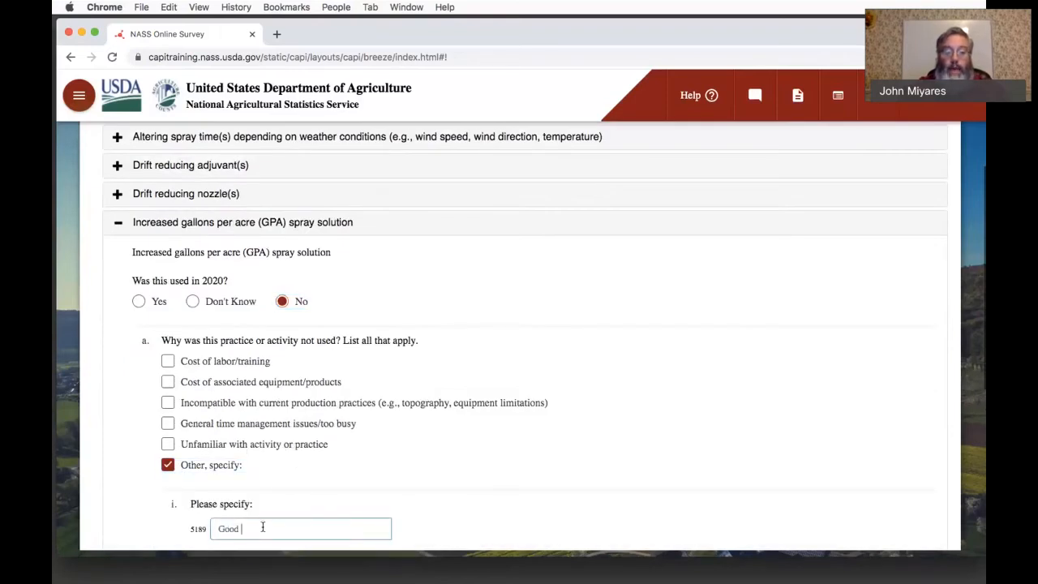
type("Weather")
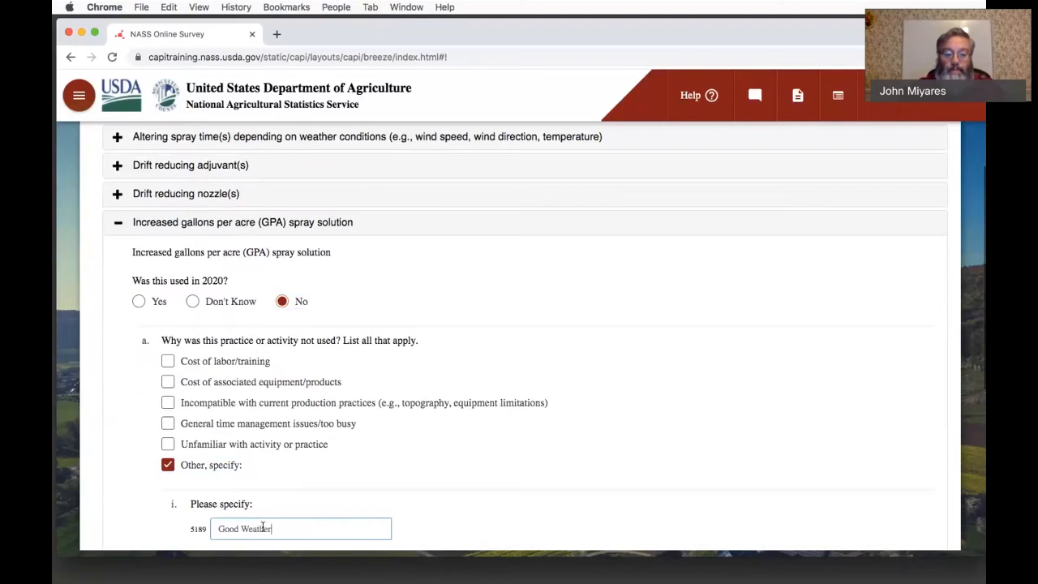
- Answer Don't Know for whether the sprayer was calibrated before the season in 2020
scroll(262, 527, "down", 5)
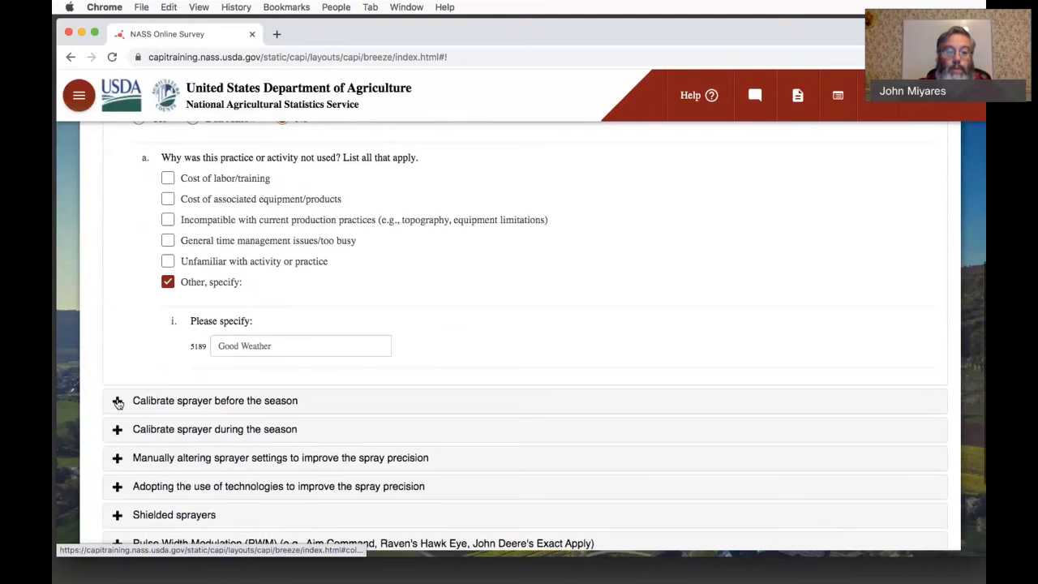
left_click(117, 400)
left_click(193, 418)
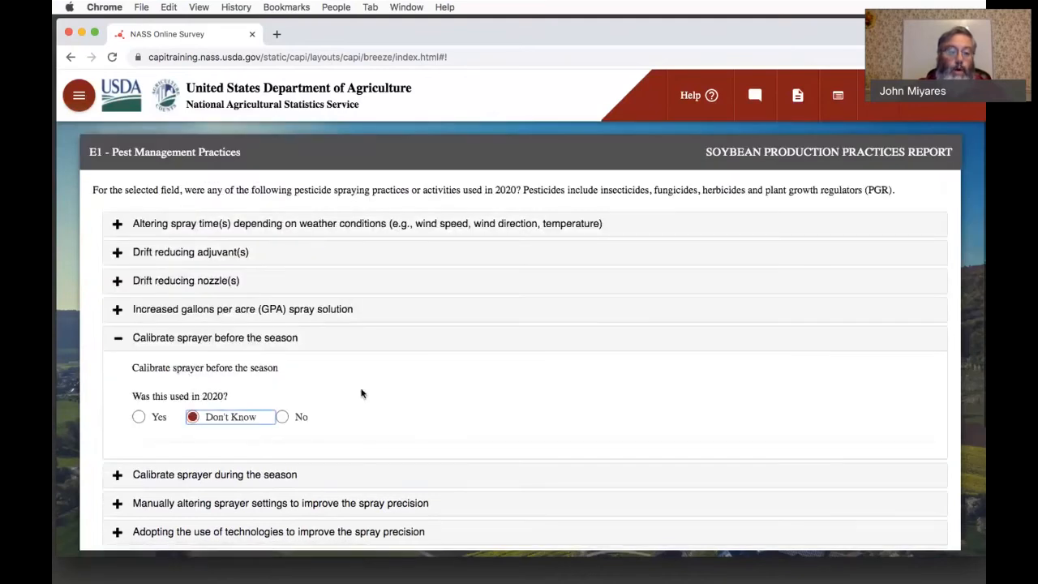
- Review the questions on calibrating the sprayer during the season, manually altering sprayer settings, and adopting spray precision technologies, leaving them unanswered
scroll(361, 393, "down", 1)
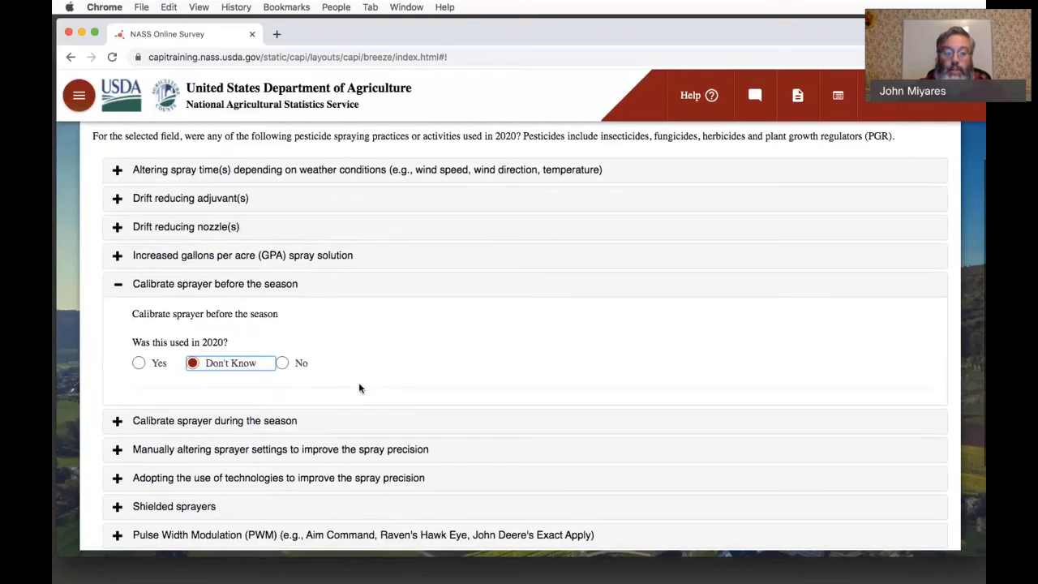
scroll(359, 387, "down", 1)
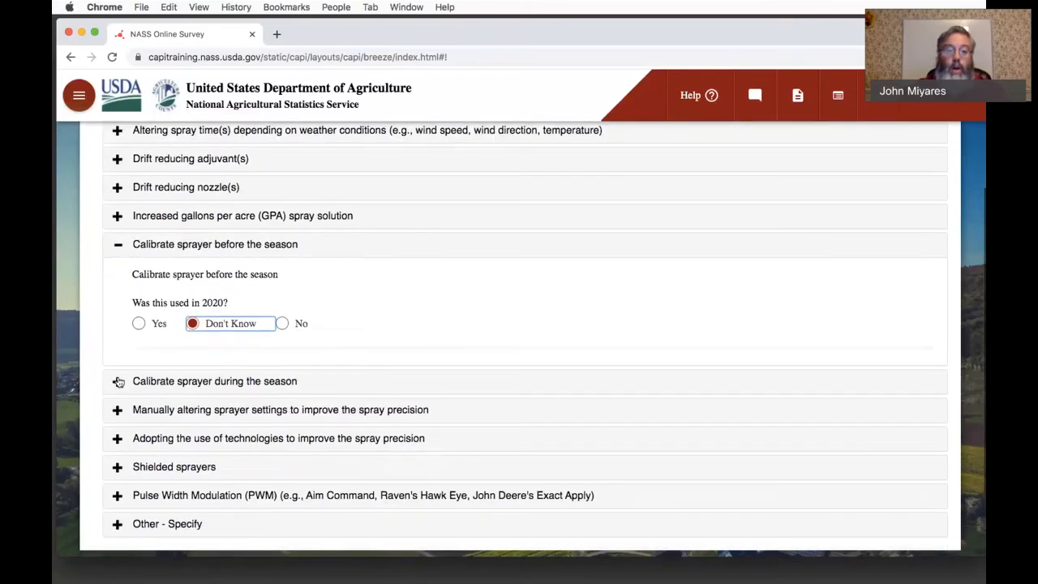
left_click(118, 381)
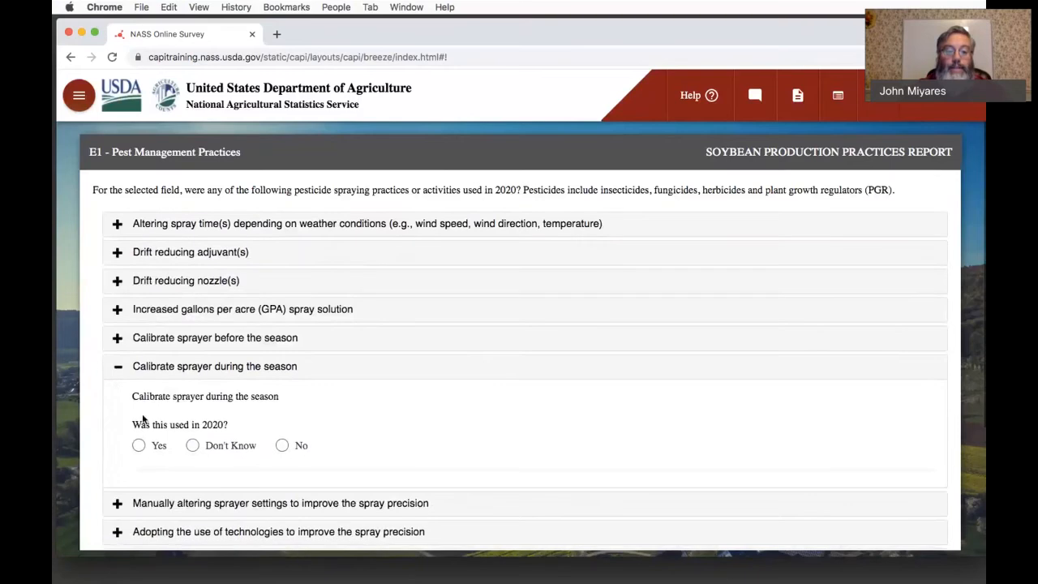
left_click(116, 437)
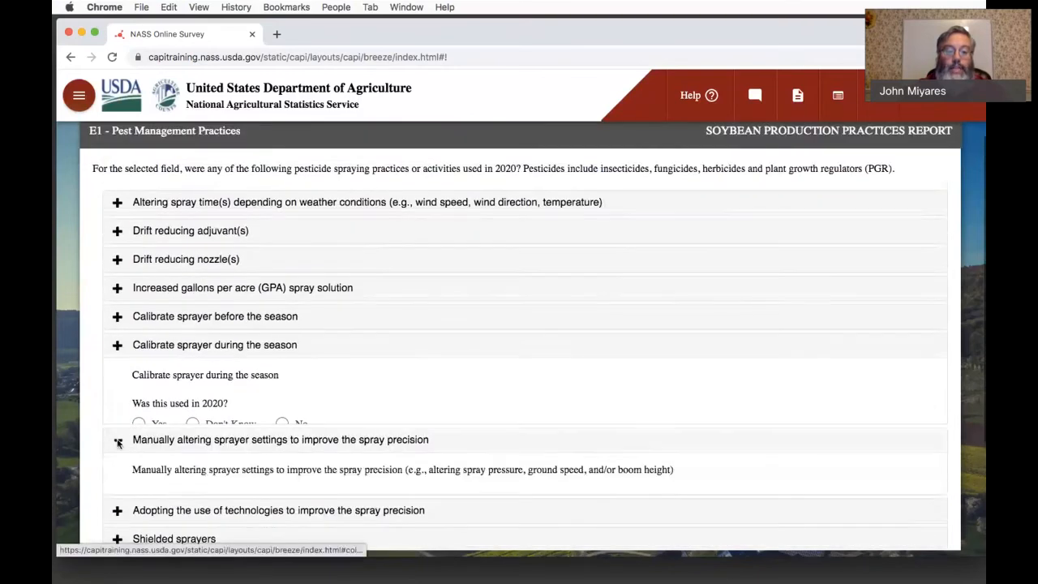
left_click(116, 458)
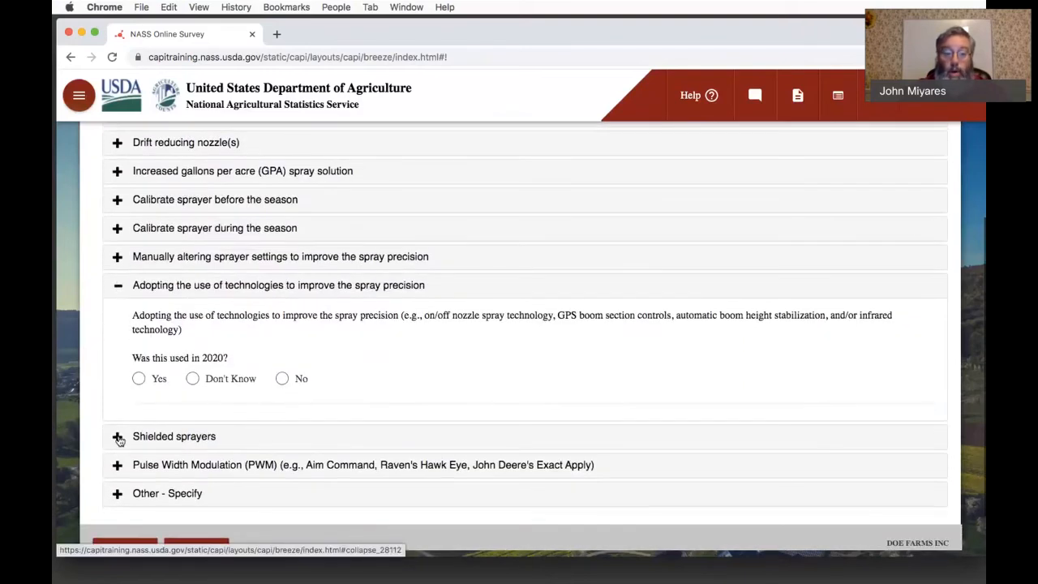
scroll(119, 440, "down", 1)
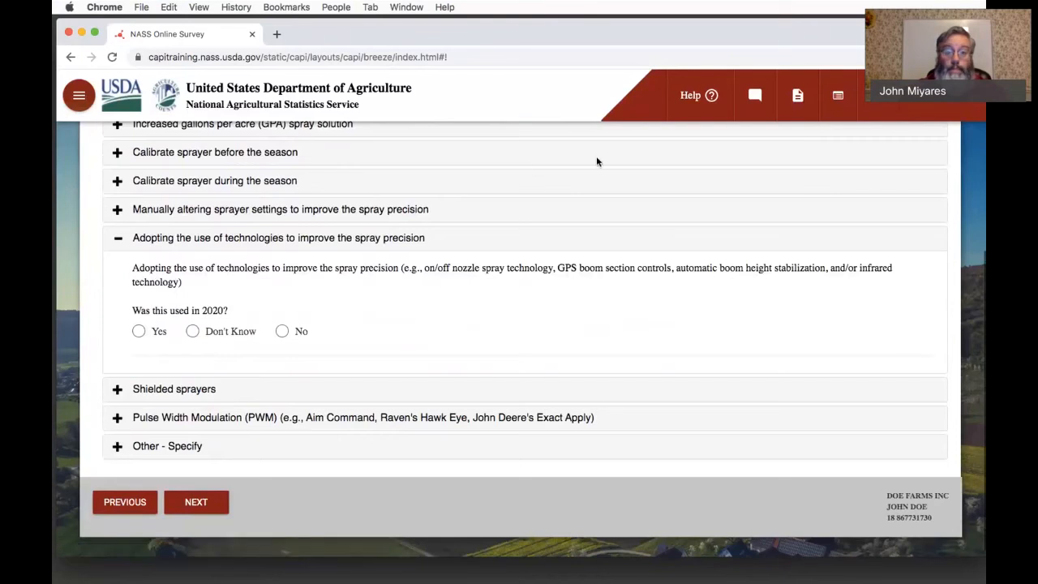
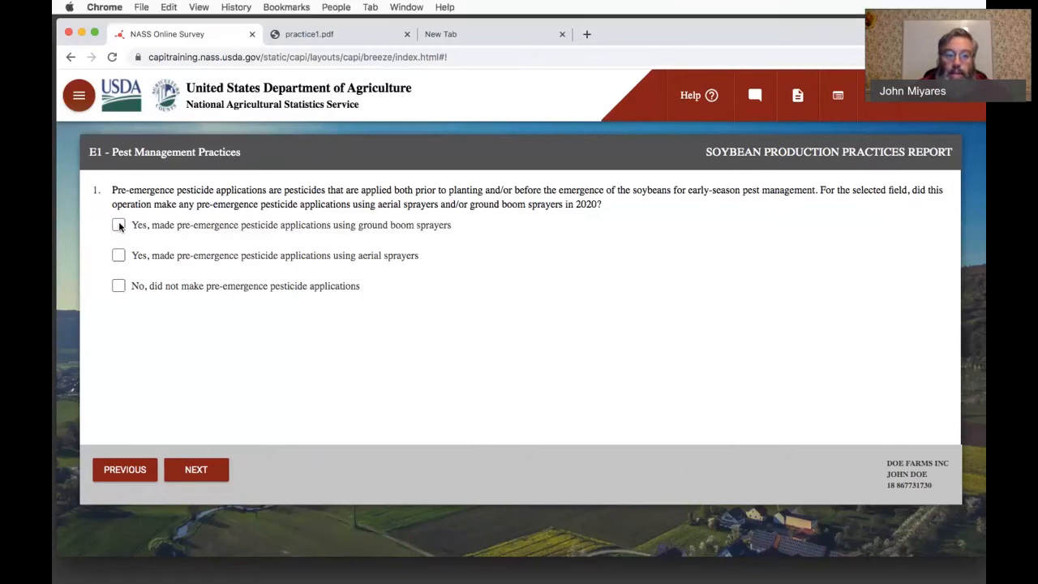
- Report that pre-emergence pesticide applications were made on the selected field using ground boom sprayers in 2020
left_click(118, 226)
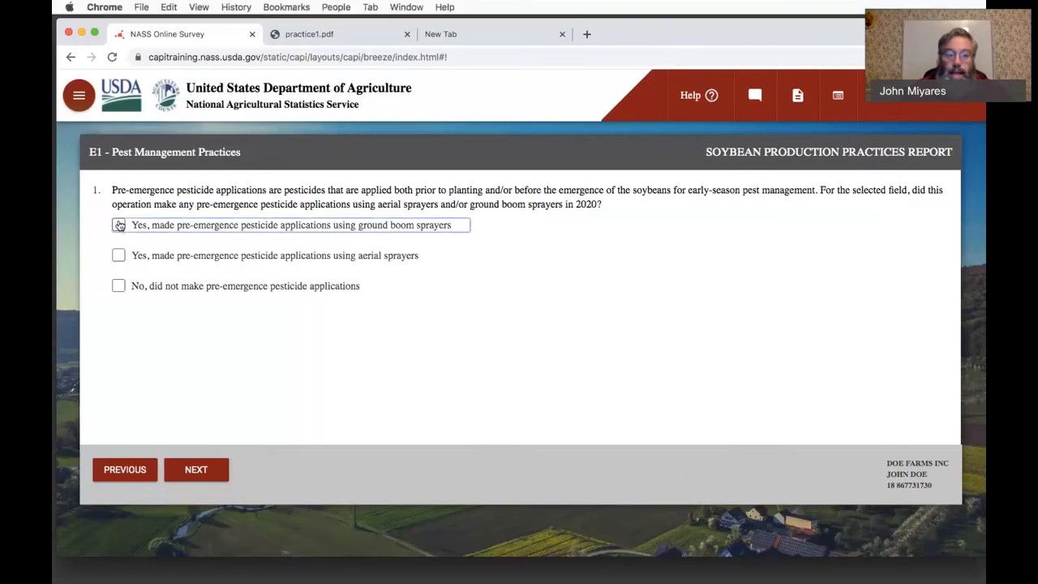
scroll(305, 308, "down", 1)
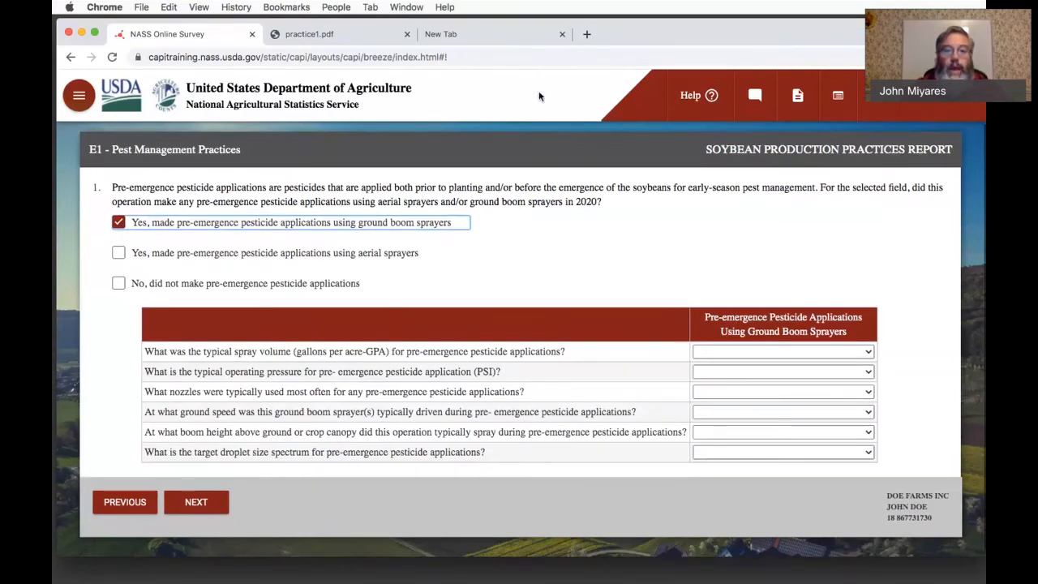
left_click(656, 74)
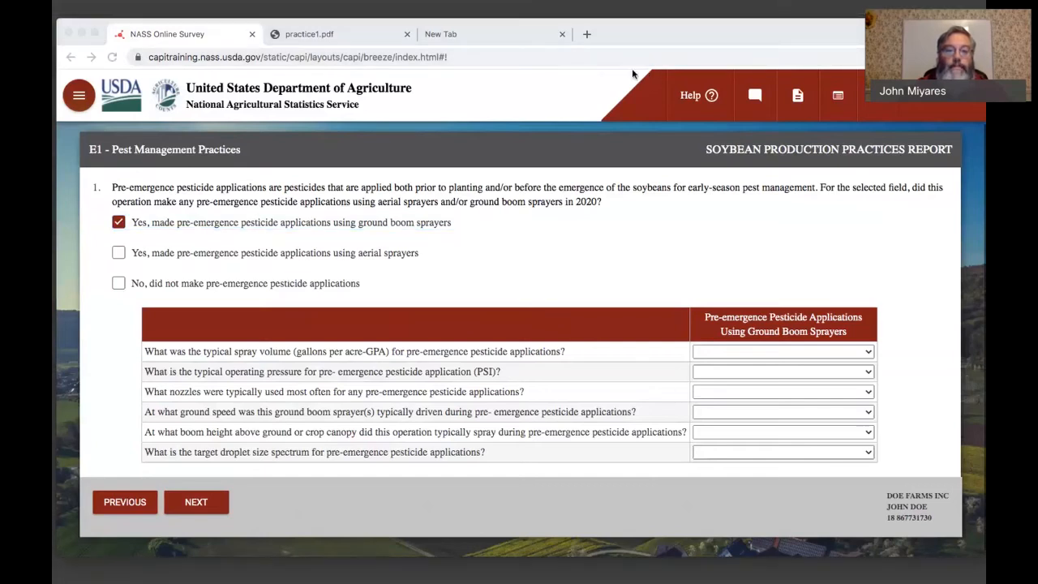
- Compare the survey's typical spray volume options with the completed pre-emergence ground boom sprayer table in practice1.pdf
left_click(336, 33)
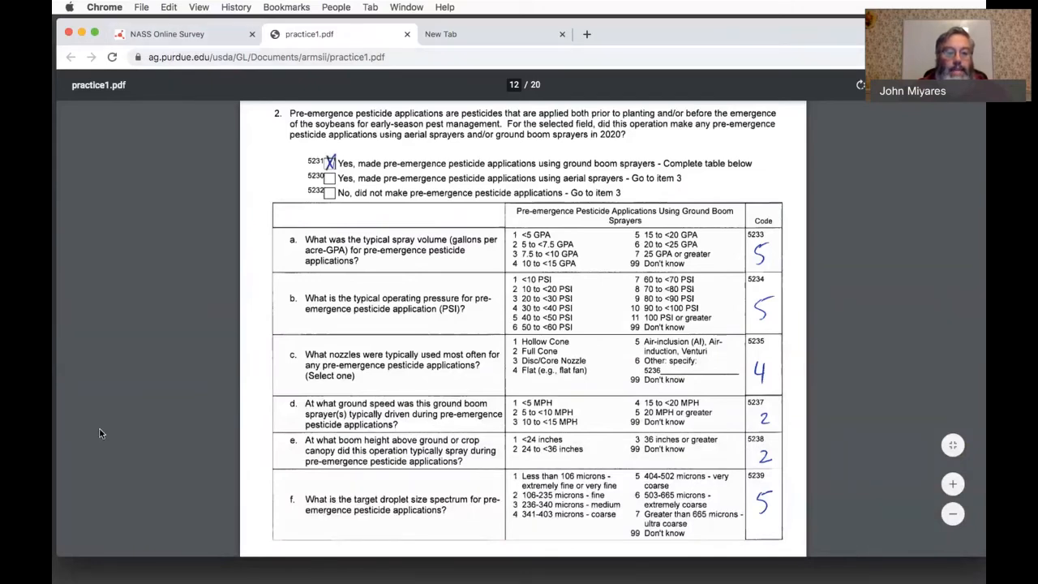
left_click(142, 37)
left_click(699, 354)
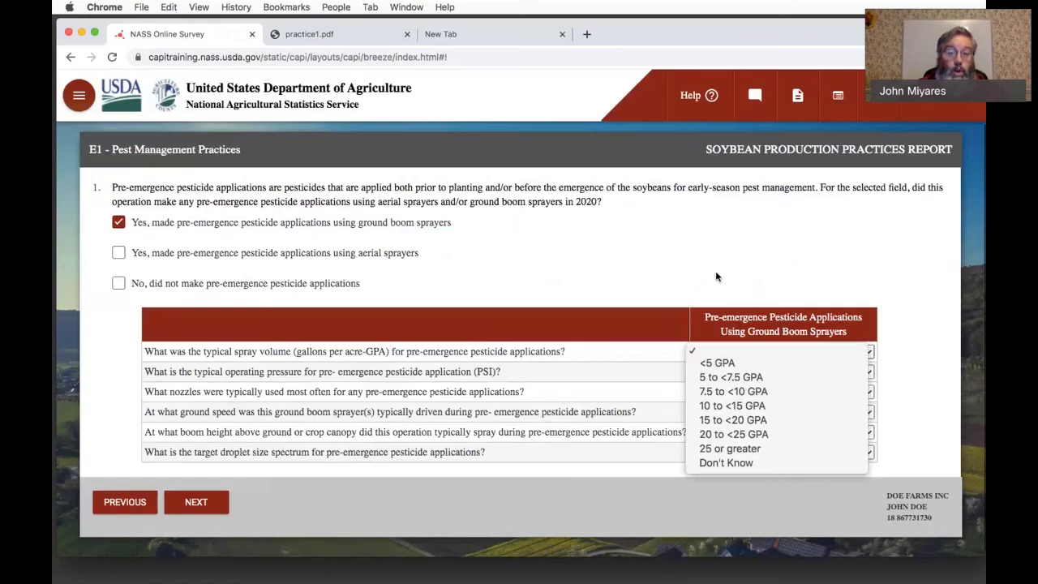
left_click(331, 37)
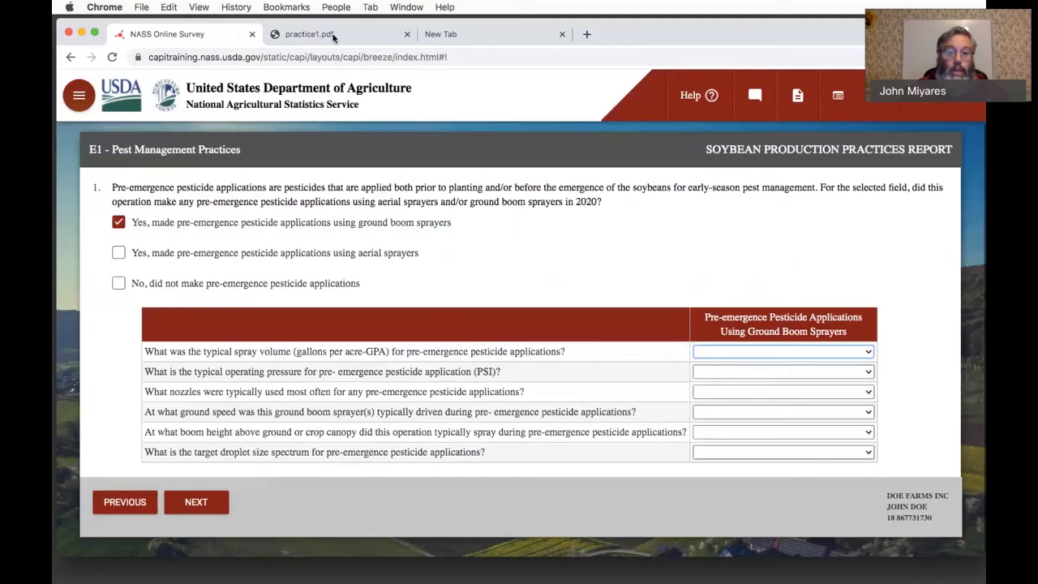
left_click(332, 37)
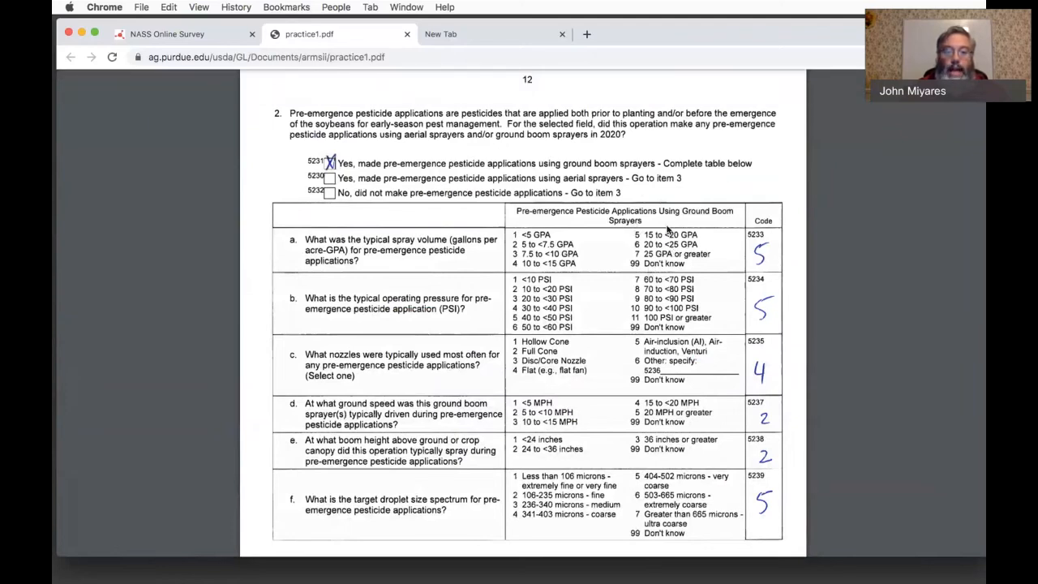
- Circle the coded answers in practice1.pdf: 15 to <20 GPA, 40 to <50 PSI, Flat, 5 to <10 MPH, 24 to <36 inches and 404-502 microns
mouse_move(673, 229)
left_mouse_down()
mouse_move(623, 233)
mouse_move(707, 236)
mouse_move(645, 224)
left_mouse_up()
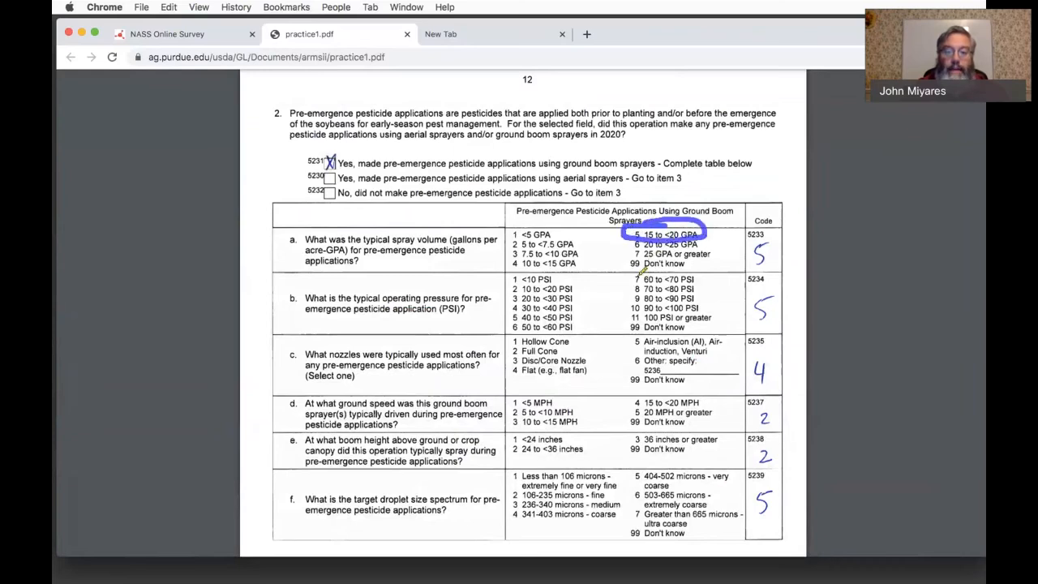
mouse_move(557, 308)
left_mouse_down()
mouse_move(511, 309)
mouse_move(523, 322)
mouse_move(578, 320)
mouse_move(537, 309)
left_mouse_up()
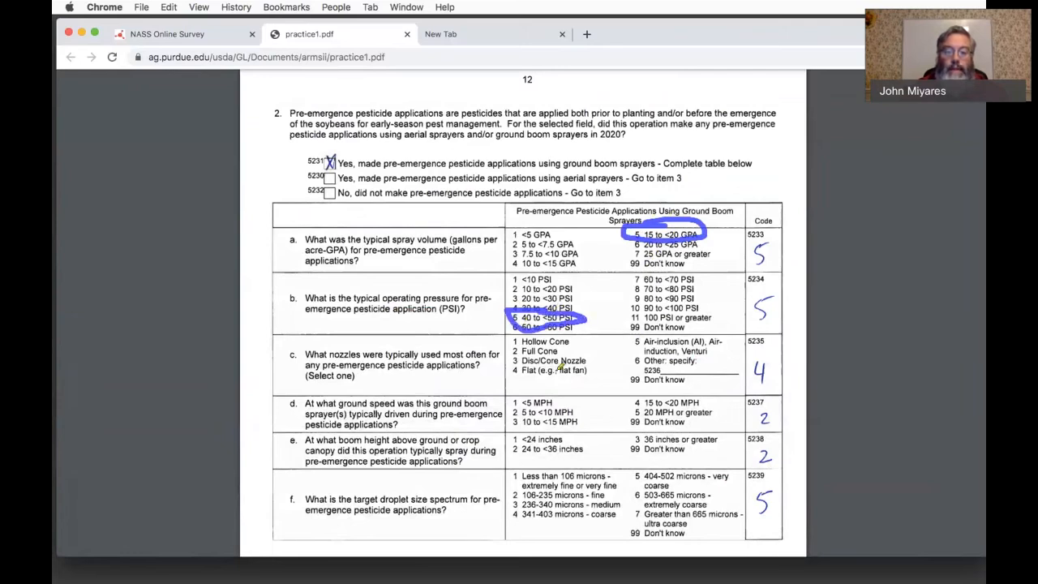
mouse_move(536, 365)
left_mouse_down()
mouse_move(517, 376)
mouse_move(588, 371)
mouse_move(542, 366)
left_mouse_up()
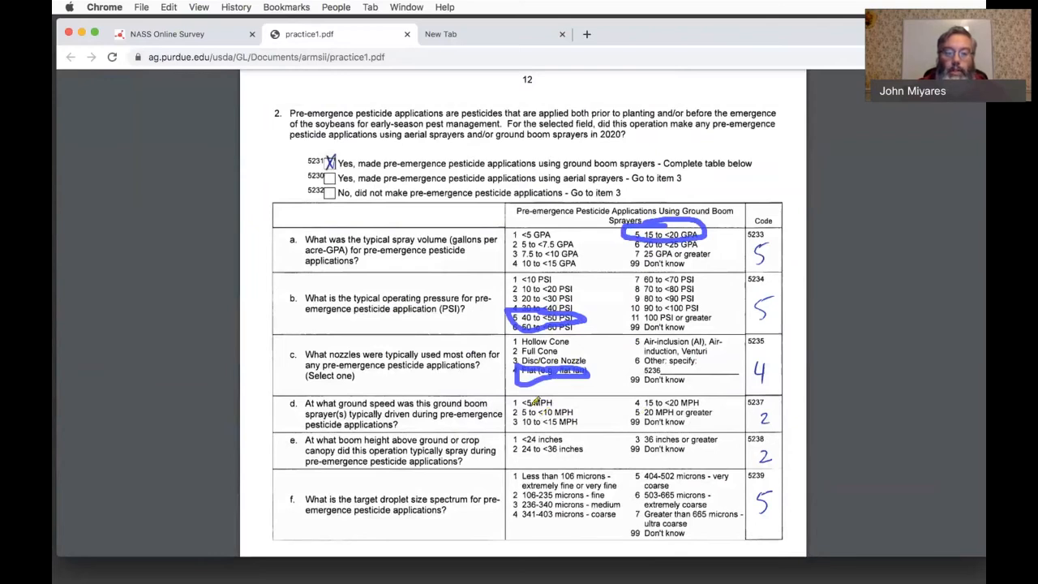
mouse_move(537, 402)
left_mouse_down()
mouse_move(509, 408)
mouse_move(584, 420)
mouse_move(559, 397)
mouse_move(519, 399)
left_mouse_up()
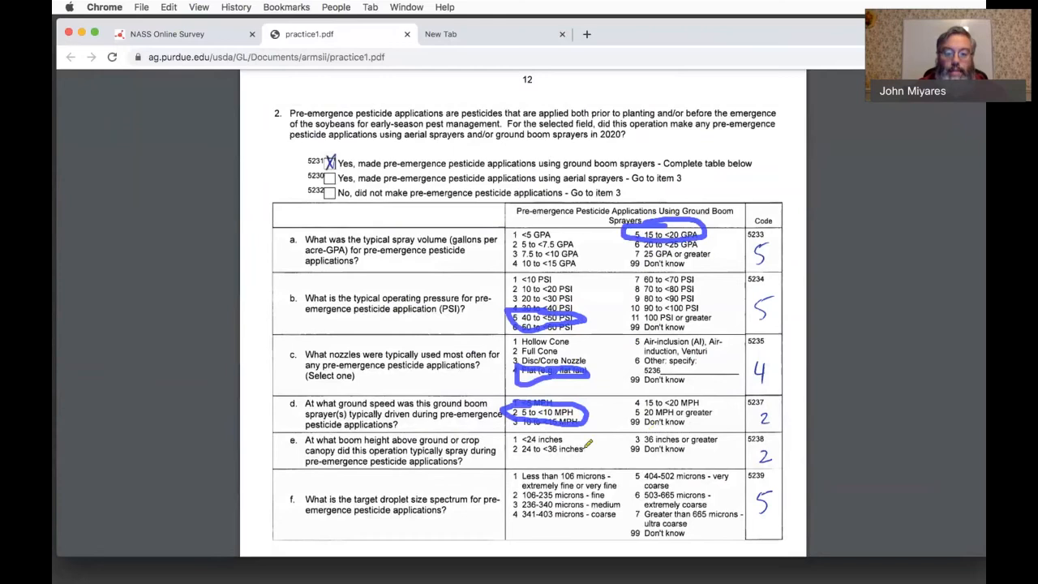
mouse_move(537, 438)
left_mouse_down()
mouse_move(509, 437)
mouse_move(590, 450)
mouse_move(573, 432)
mouse_move(535, 432)
left_mouse_up()
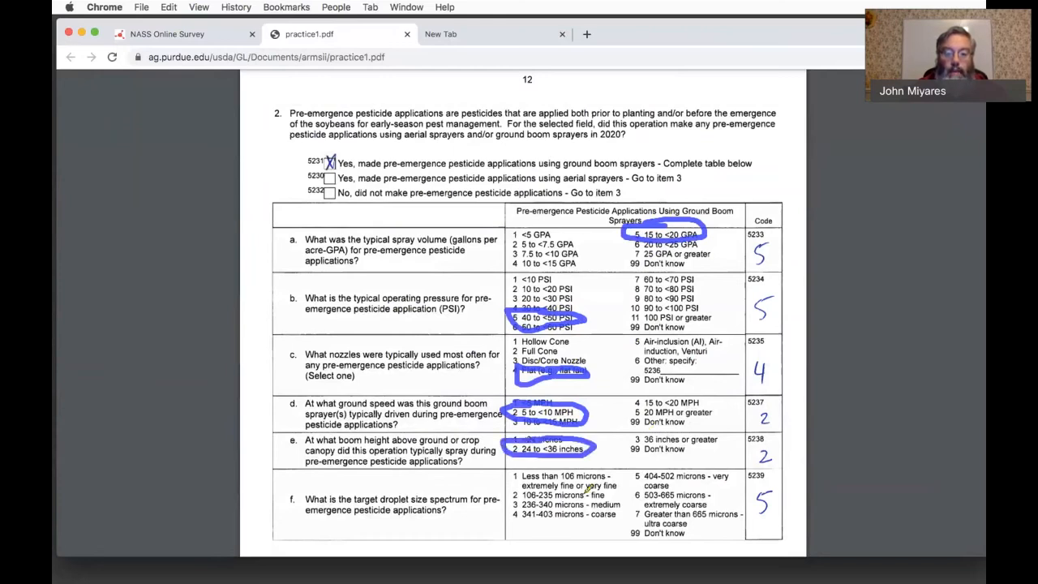
mouse_move(639, 469)
left_mouse_down()
mouse_move(660, 489)
mouse_move(719, 488)
mouse_move(735, 468)
mouse_move(643, 461)
left_mouse_up()
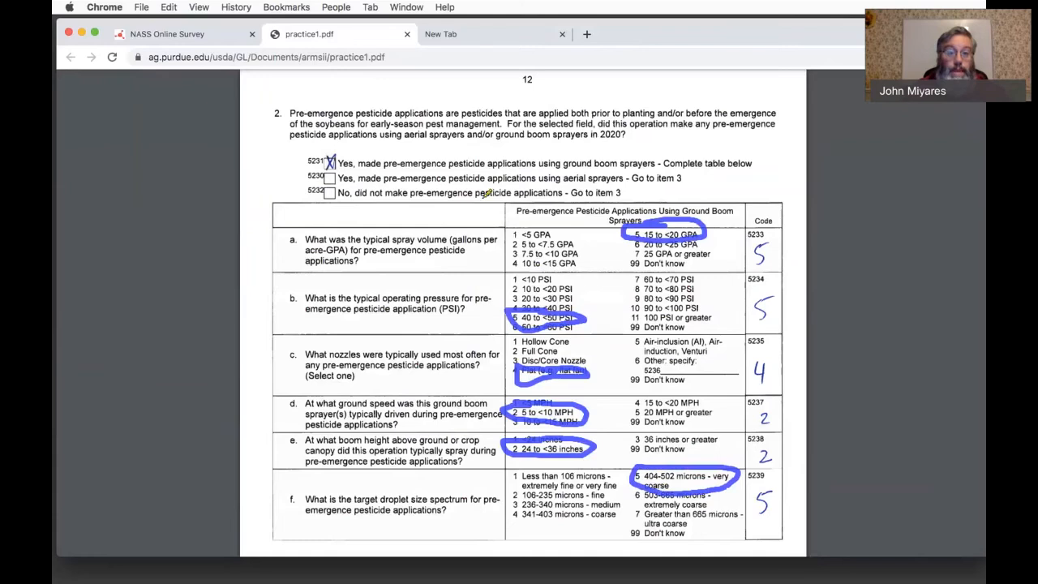
- Return to the survey and set the pre-emergence spray volume to 15 to <20 GPA and operating pressure to 40 to <50 PSI
left_click(187, 34)
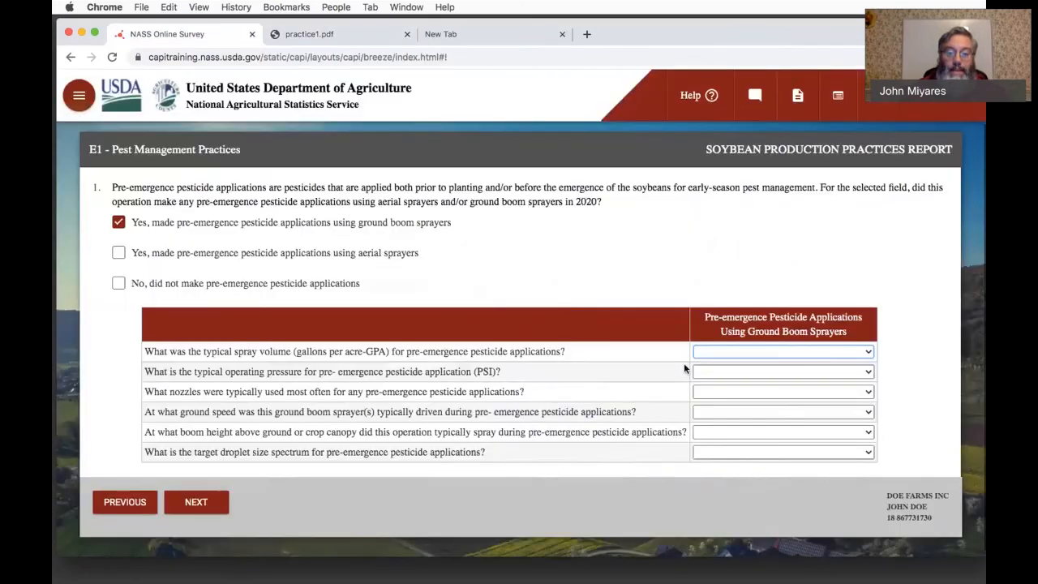
left_click(735, 354)
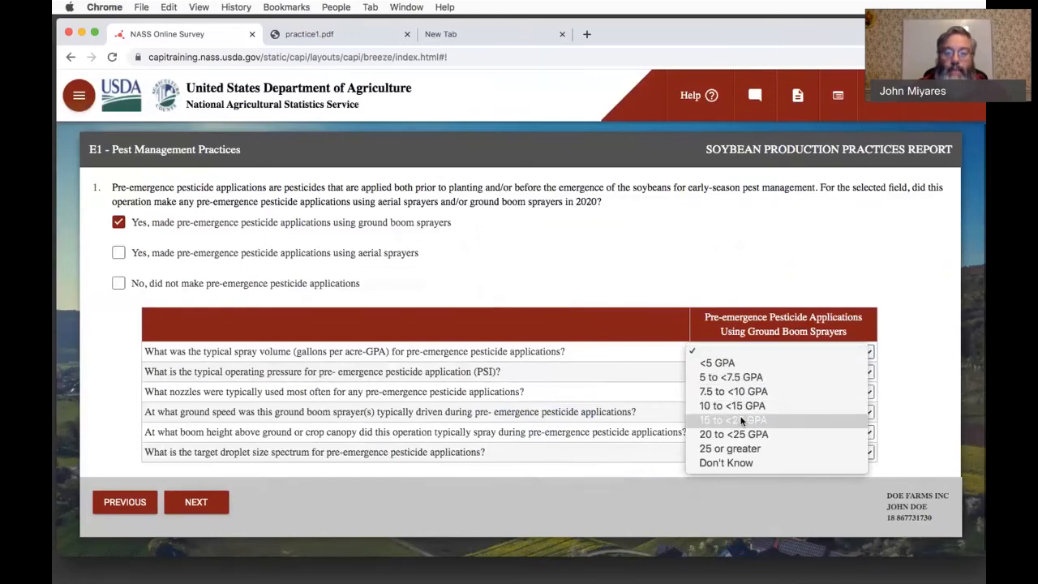
left_click(740, 420)
left_click(742, 367)
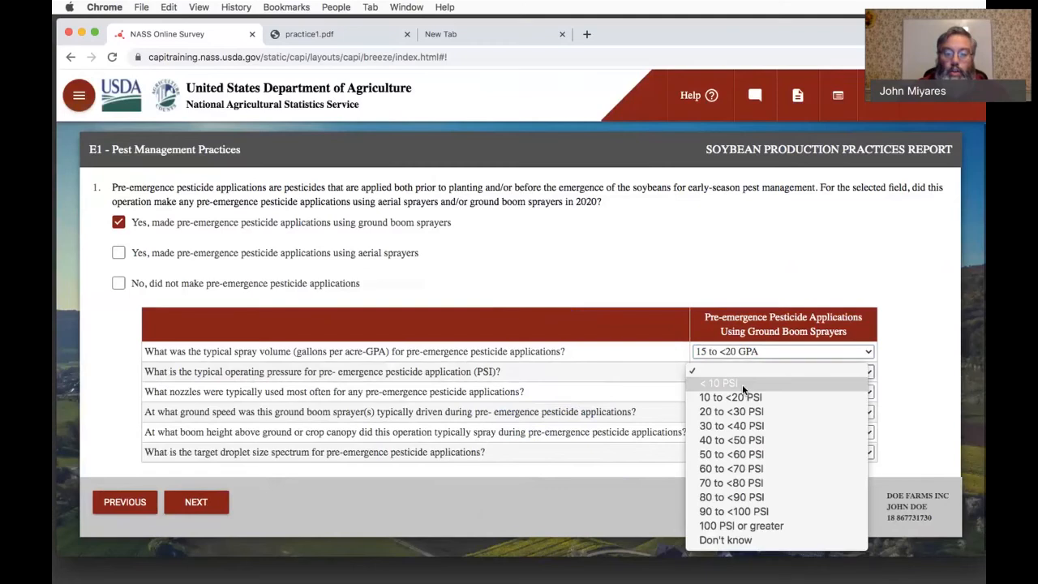
left_click(742, 437)
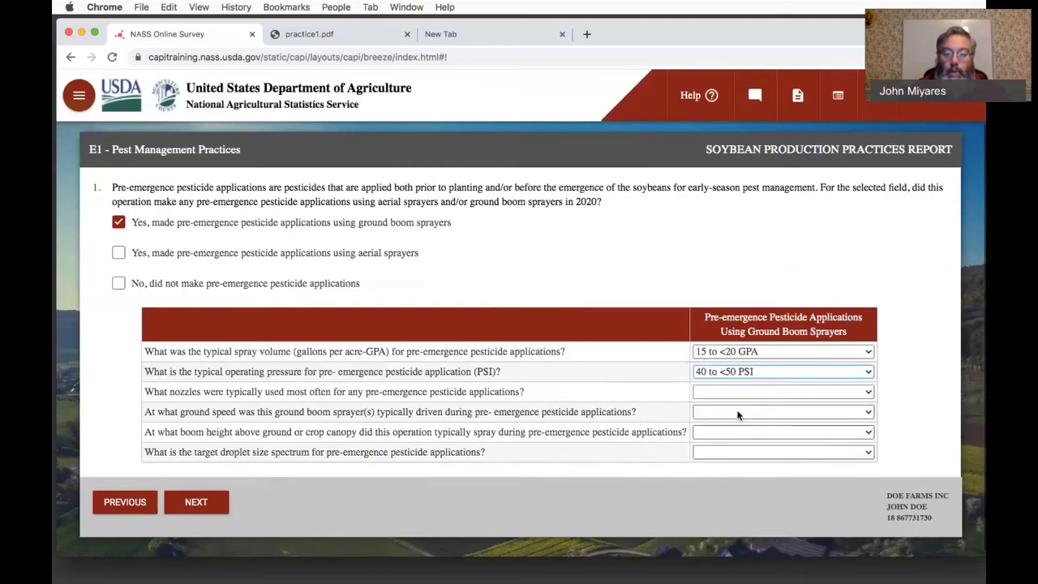
- Set the pre-emergence nozzle type to Flat (e.g., flat fan) and the ground speed to 5 to <10 MPH
left_click(736, 393)
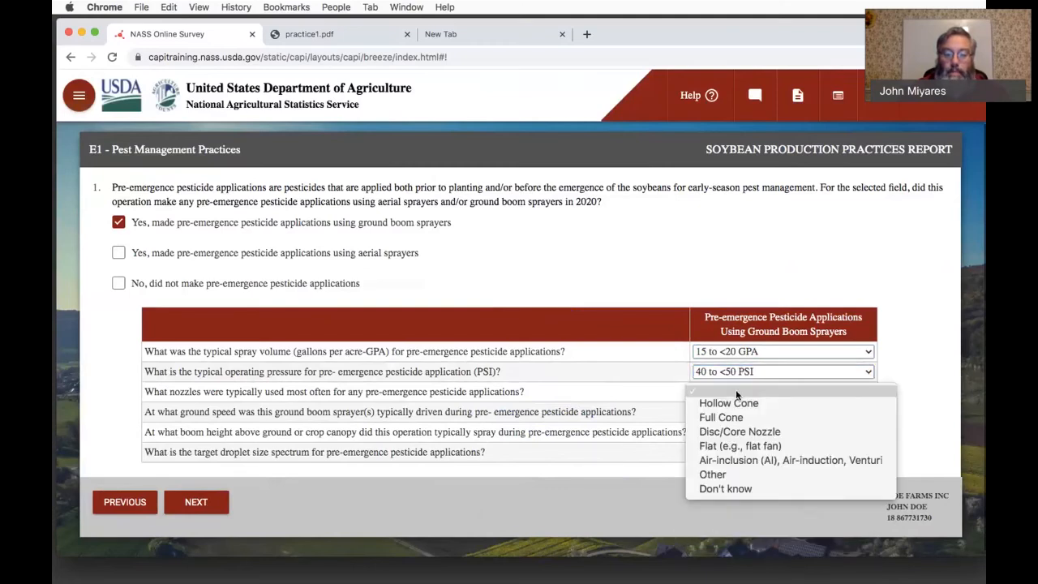
left_click(738, 444)
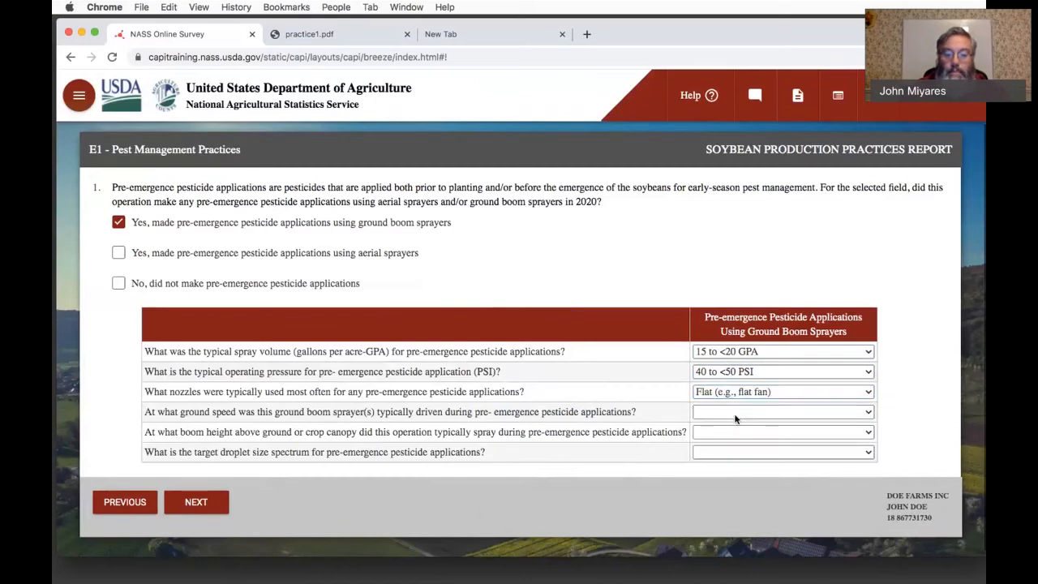
left_click(736, 413)
left_click(735, 431)
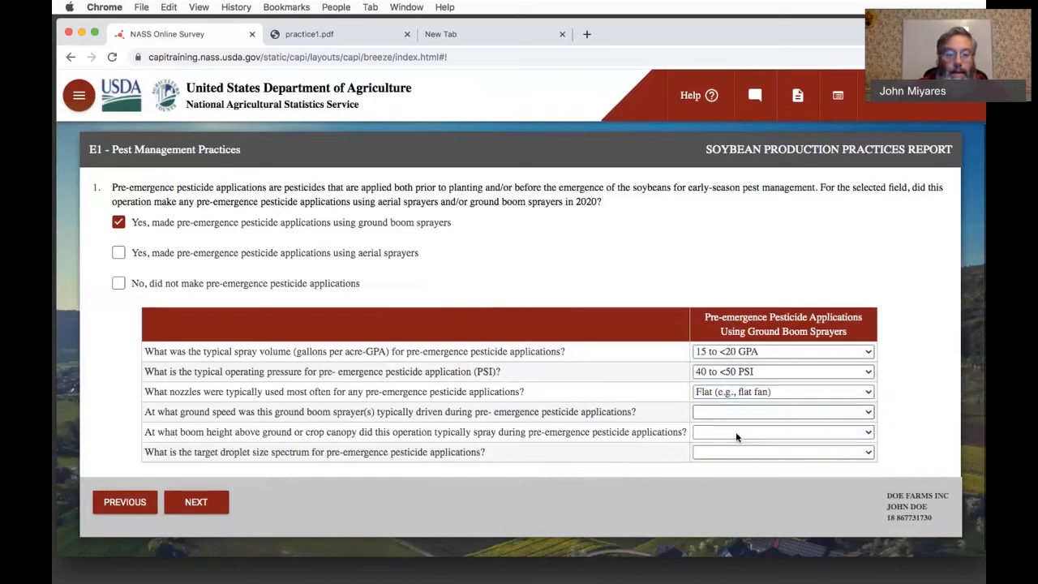
- Set the pre-emergence boom height to 24 to <36 inches and droplet size to very coarse 404-502 microns, advancing to the following question
left_click(735, 430)
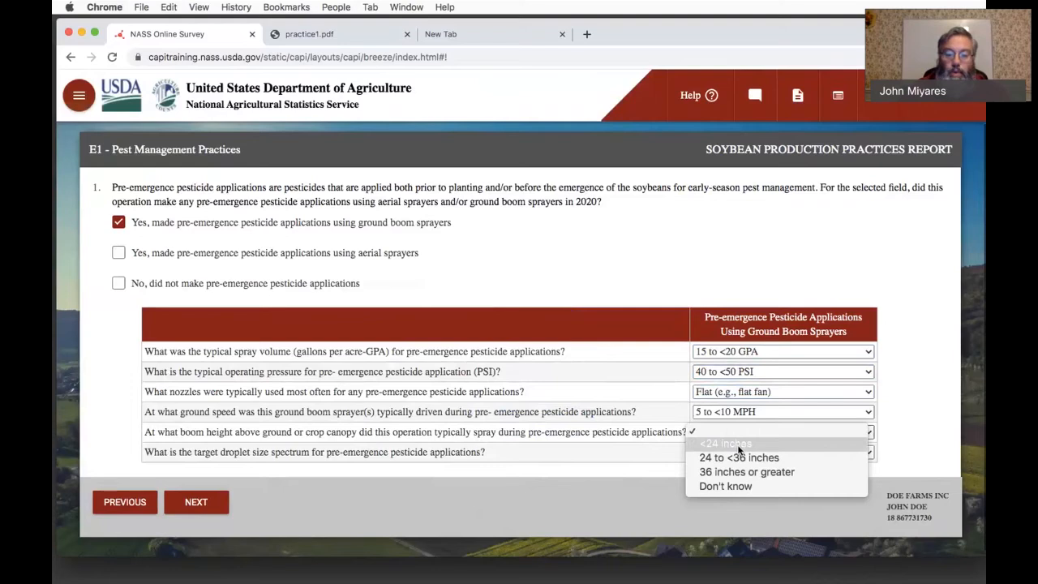
left_click(739, 458)
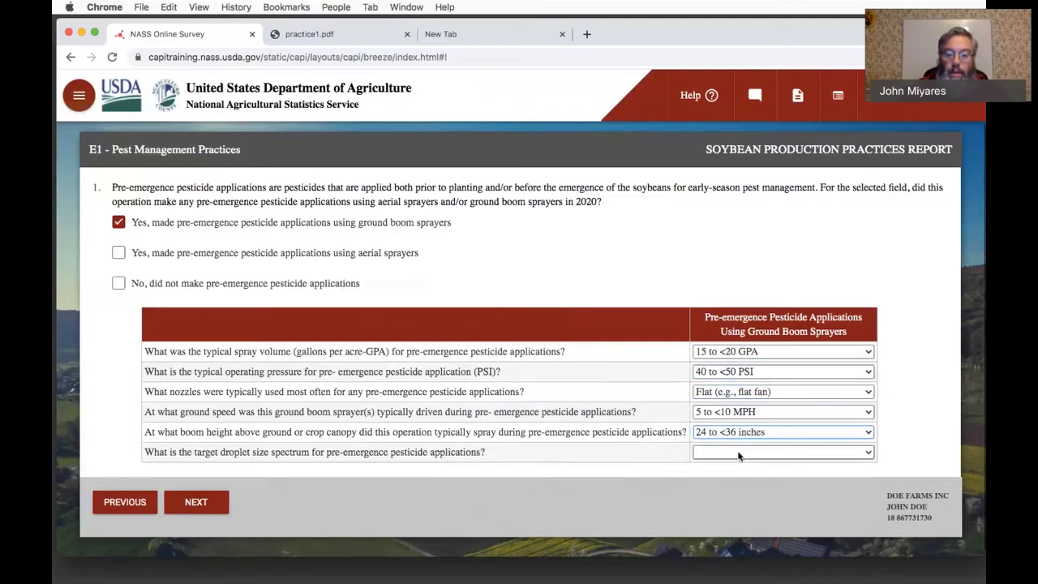
left_click(739, 454)
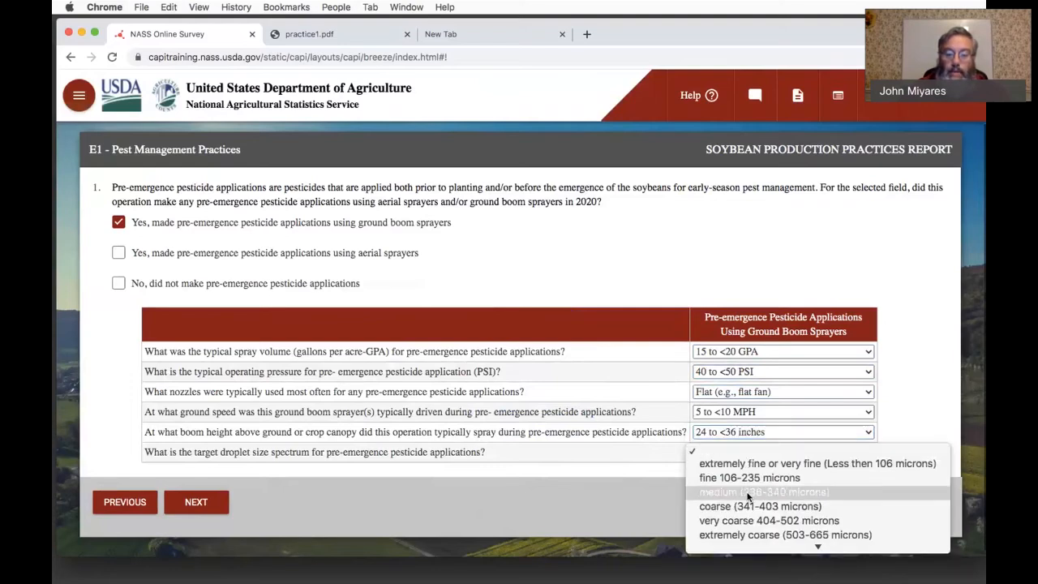
left_click(753, 520)
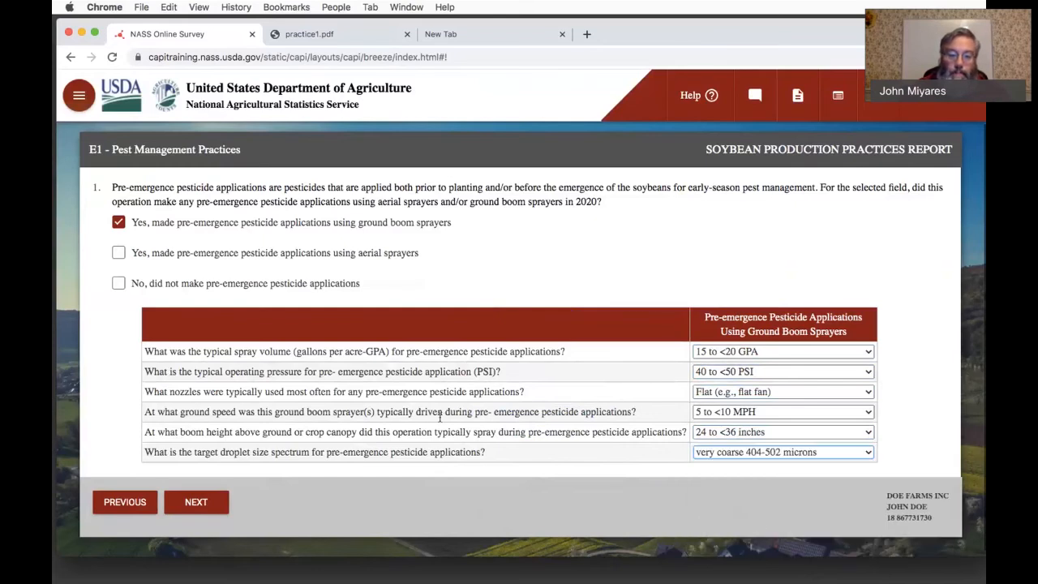
left_click(197, 503)
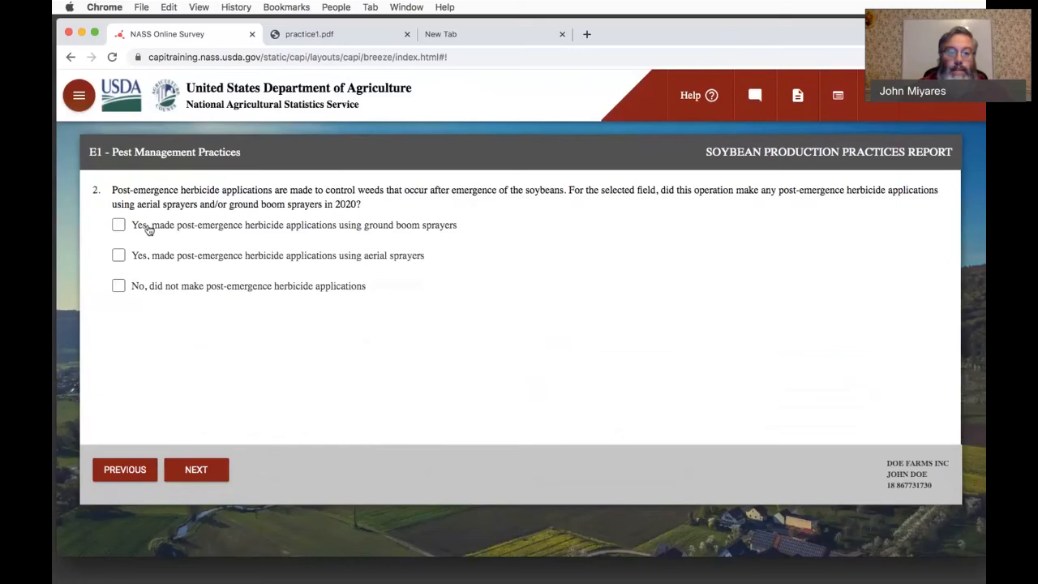
- Report post-emergence herbicide applications using ground boom sprayers, with a typical spray volume of 15 to <20 GPA
left_click(118, 226)
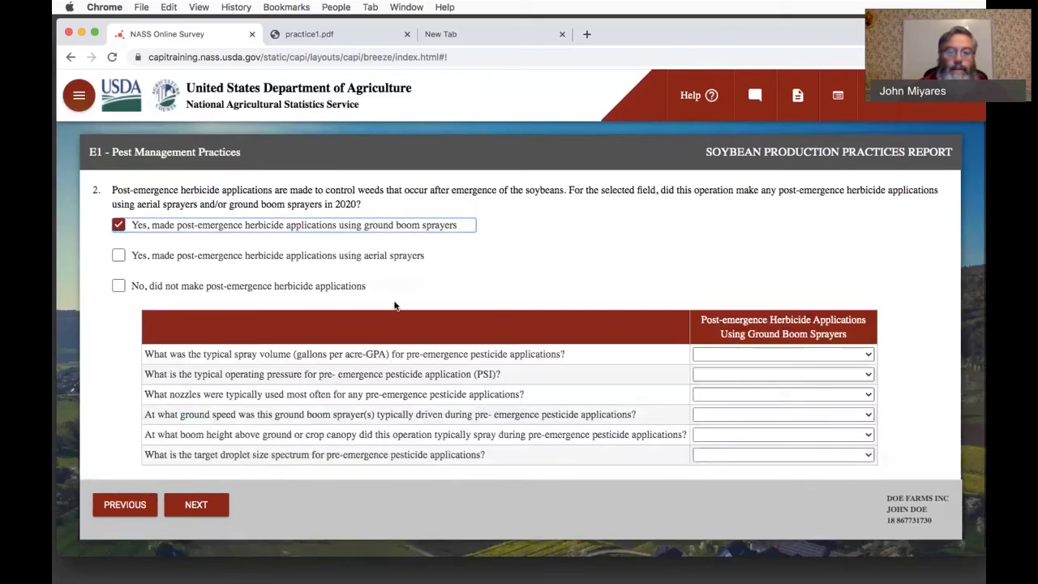
left_click(719, 353)
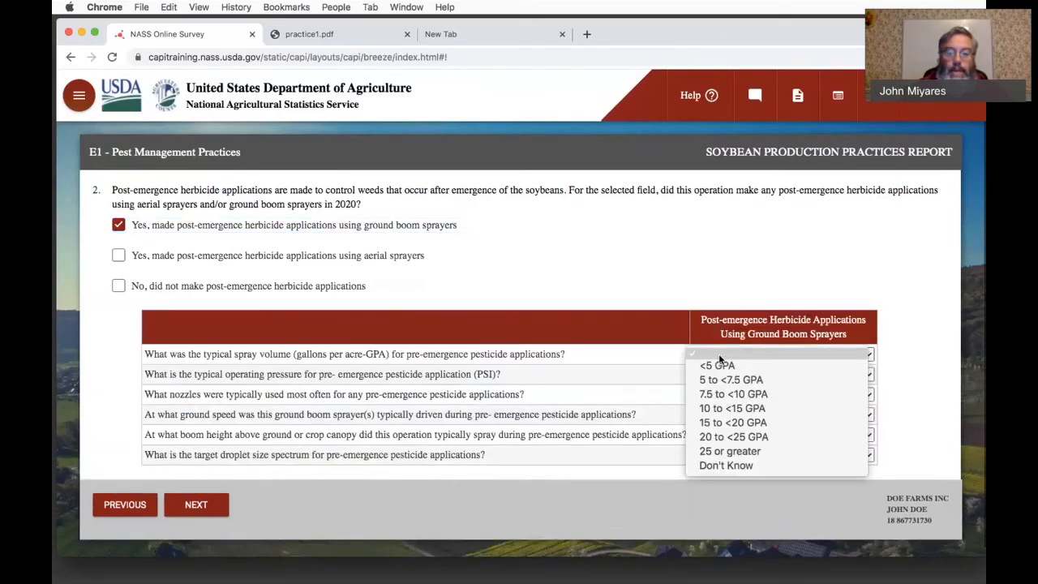
left_click(724, 419)
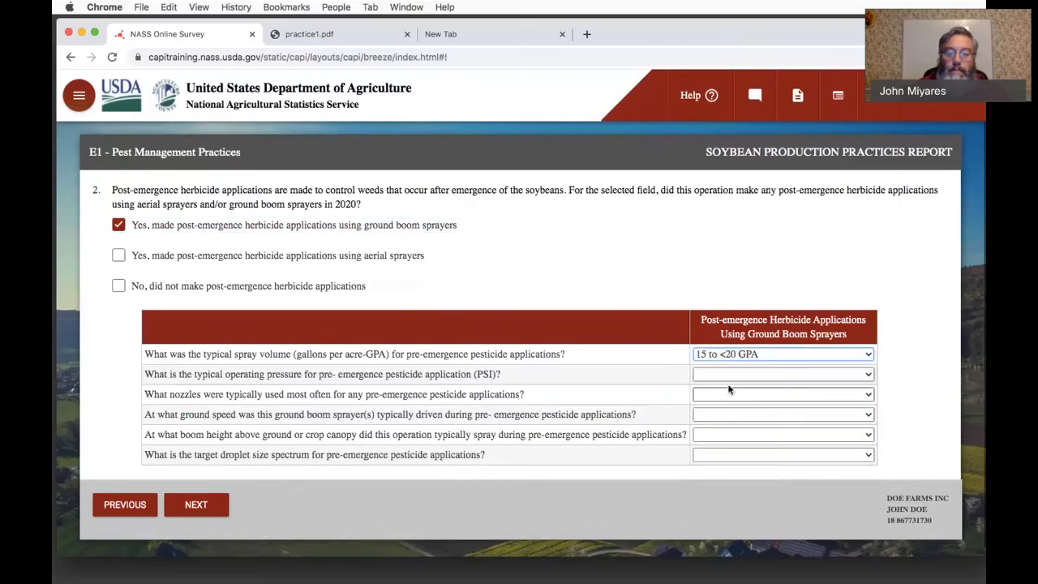
- Set the post-emergence operating pressure to 40 to <50 PSI and the nozzle type to Flat (e.g., flat fan)
left_click(725, 374)
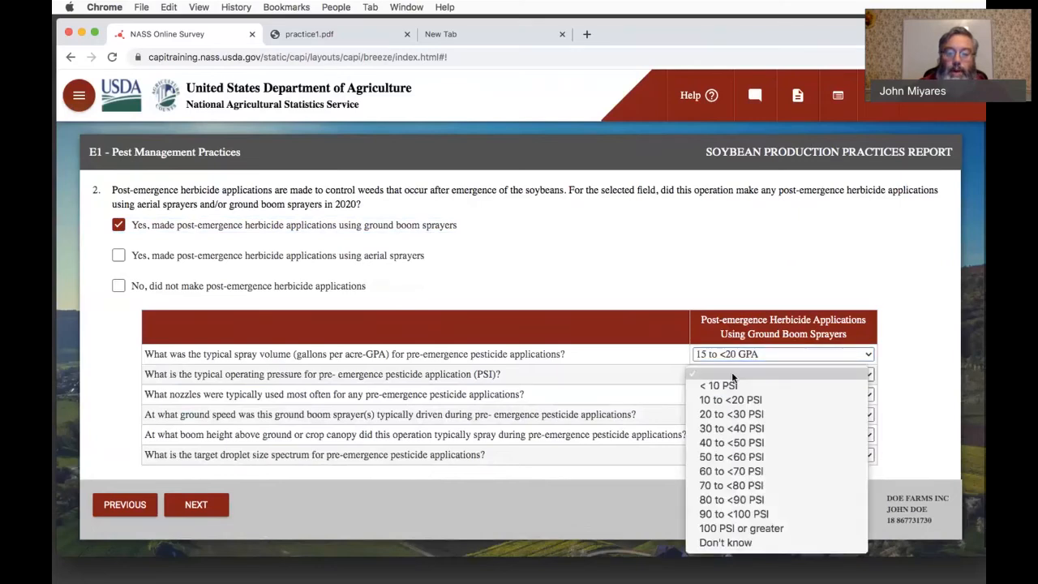
left_click(736, 430)
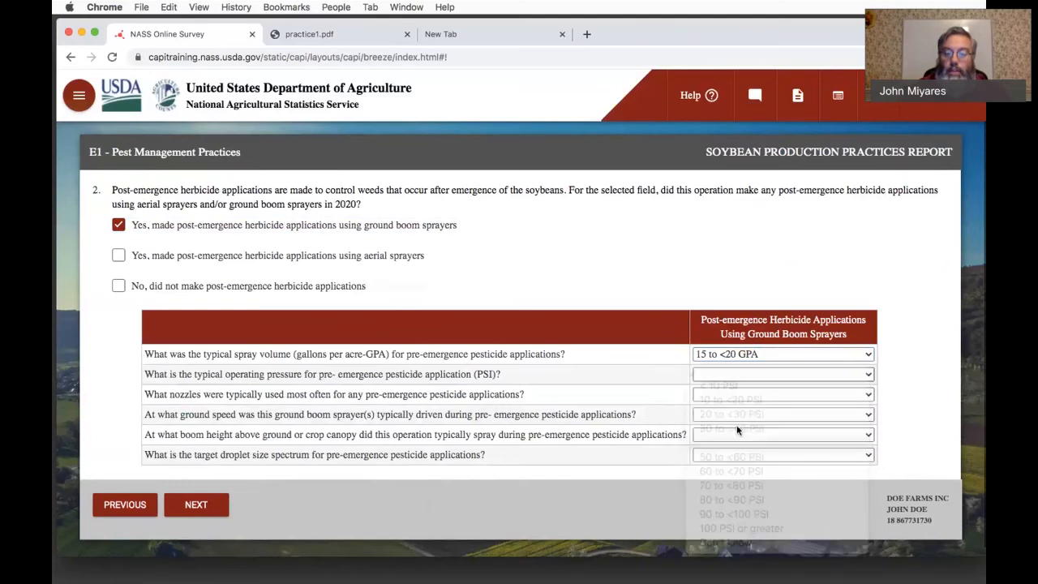
left_click(736, 395)
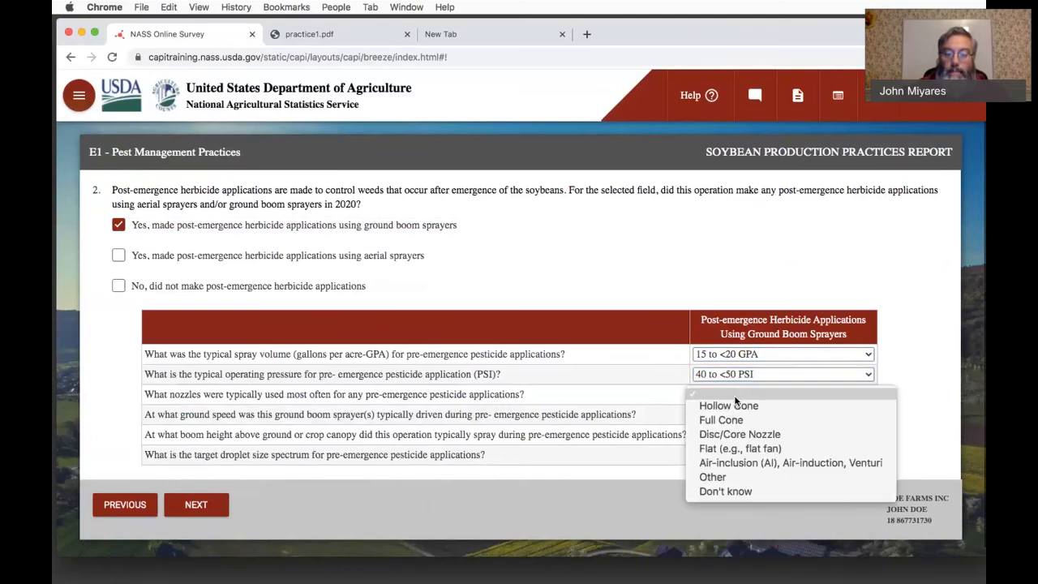
left_click(734, 448)
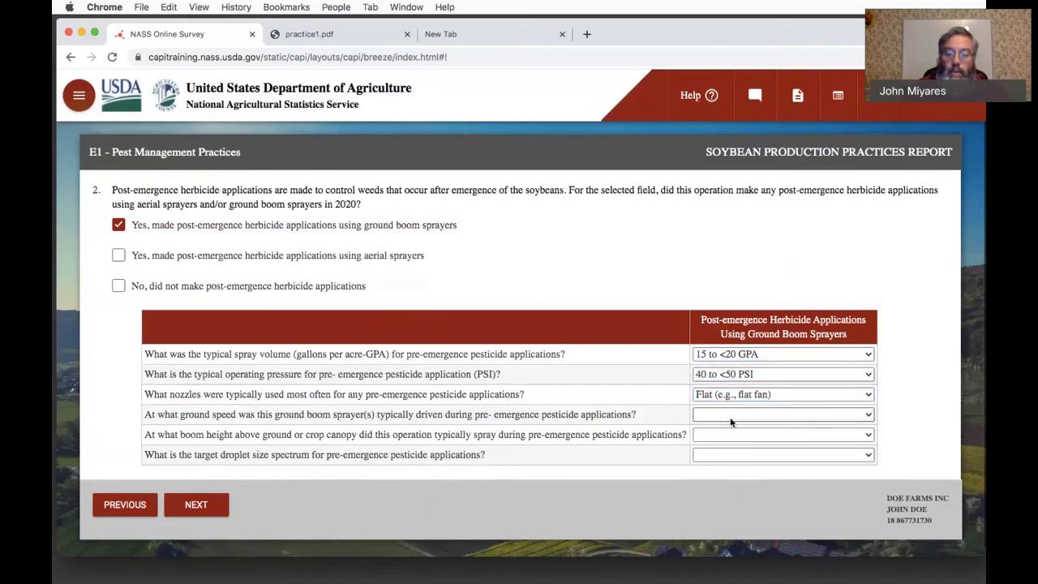
- Set the post-emergence ground speed to 5 to <10 MPH and the boom height to 24 to <36 inches
left_click(729, 421)
left_click(732, 434)
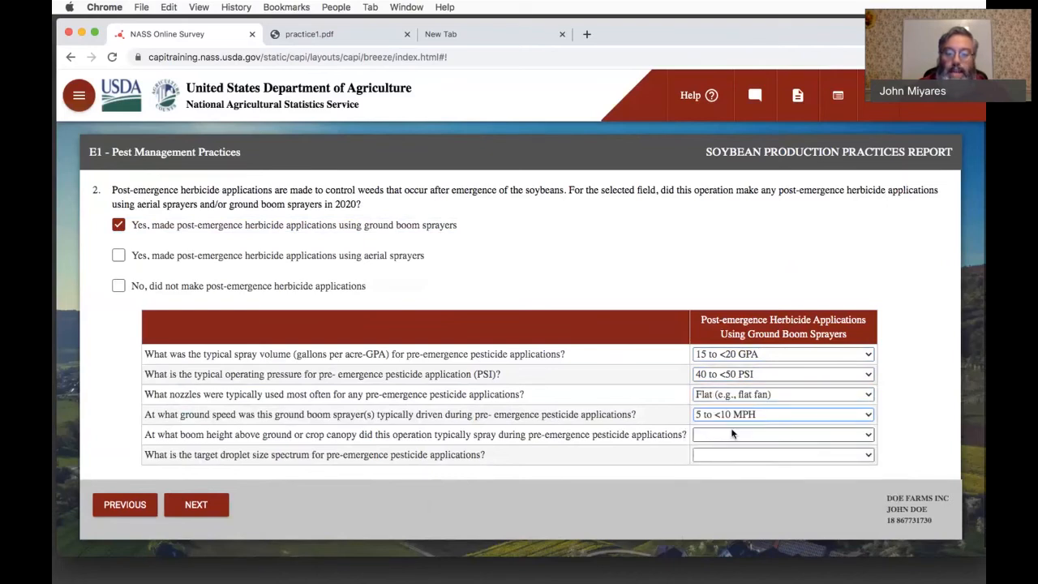
left_click(732, 434)
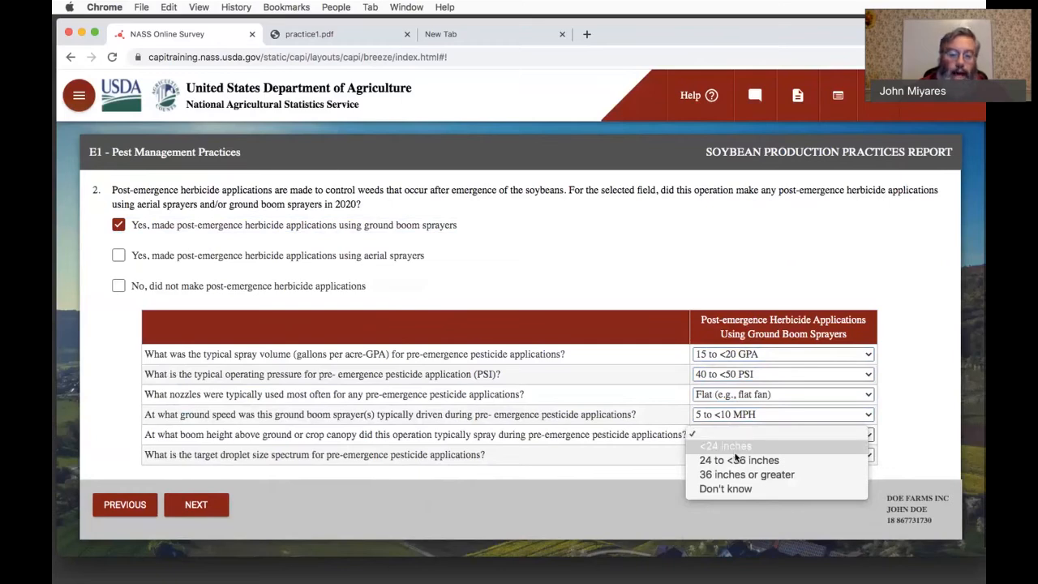
left_click(736, 459)
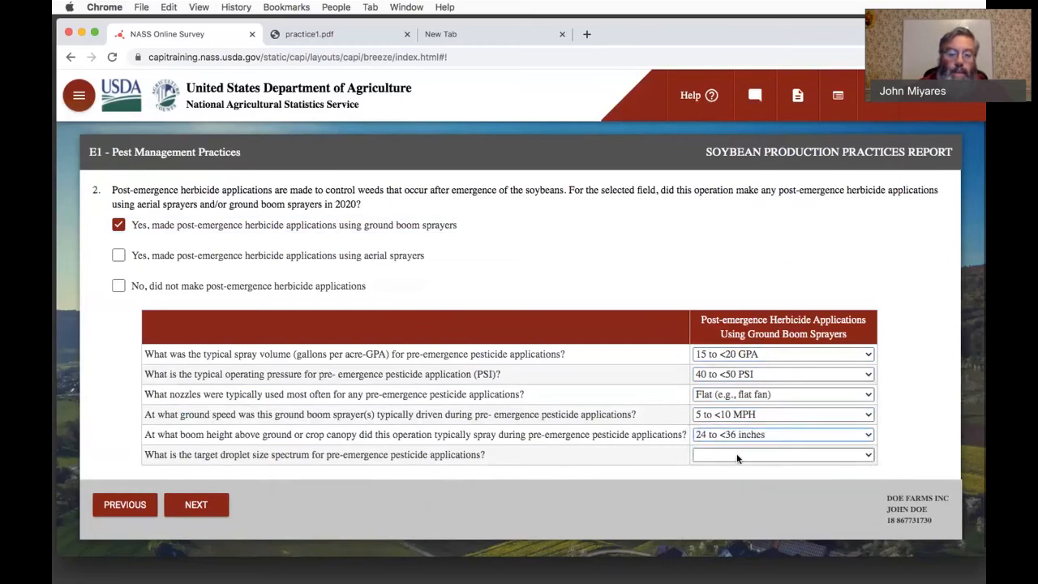
- Set the post-emergence target droplet size to coarse (341-403 microns) and advance to question 3
left_click(736, 455)
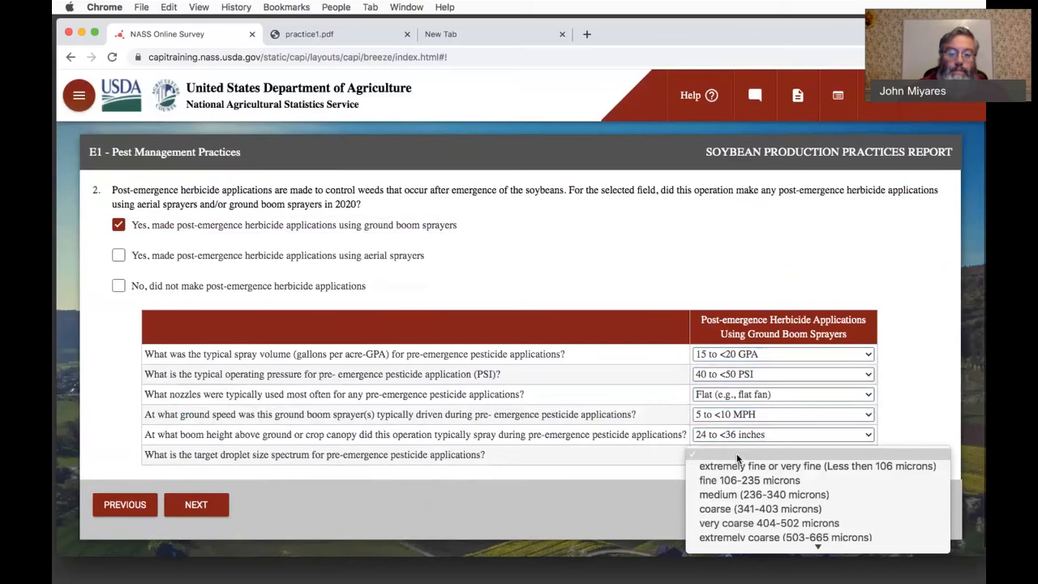
left_click(745, 508)
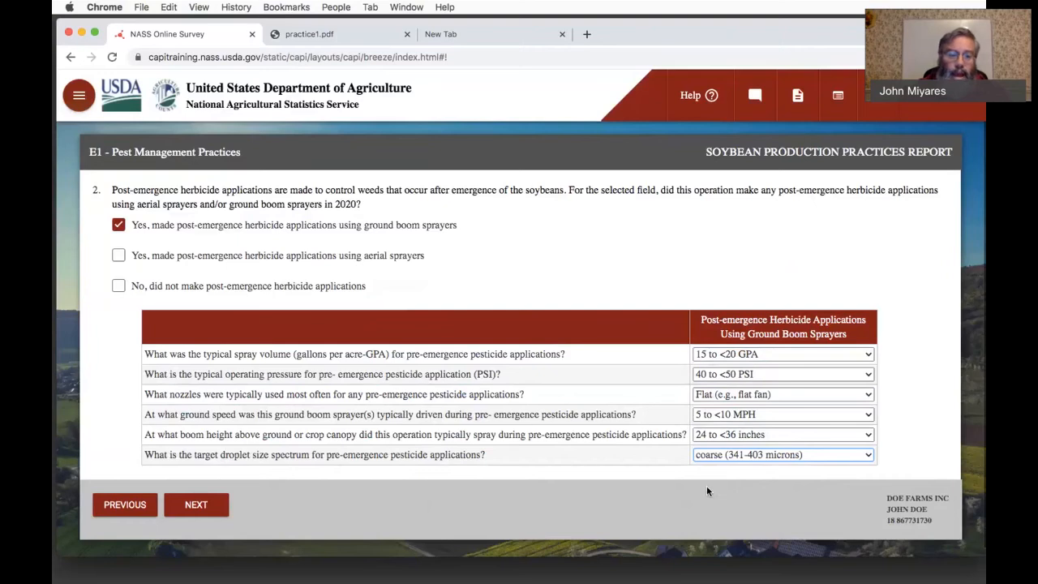
left_click(199, 504)
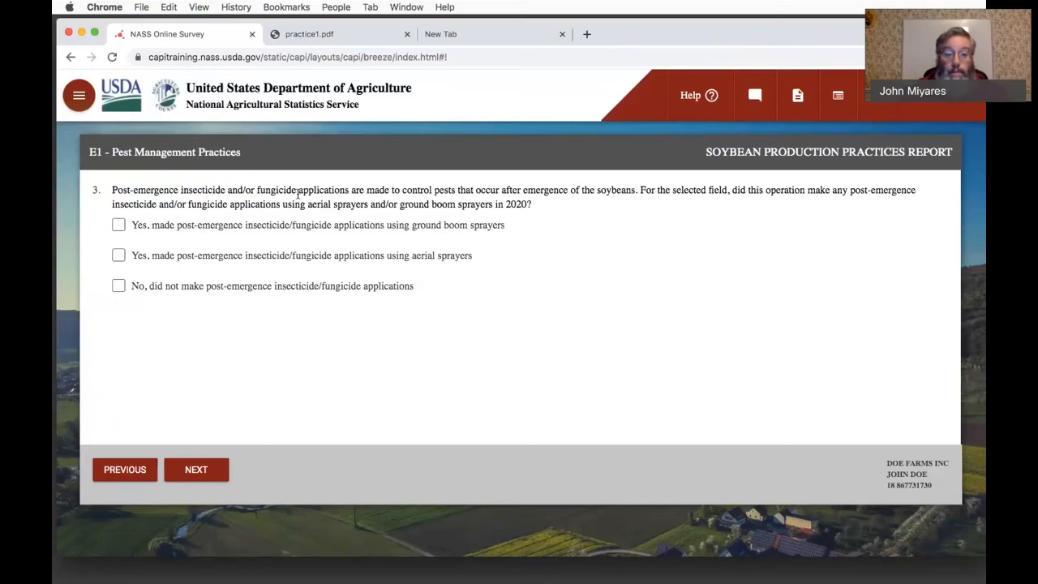
- Report no post-emergence insecticide/fungicide applications, and mark scheduled calibration as the practice that resulted in sprayer re-calibration
left_click(119, 288)
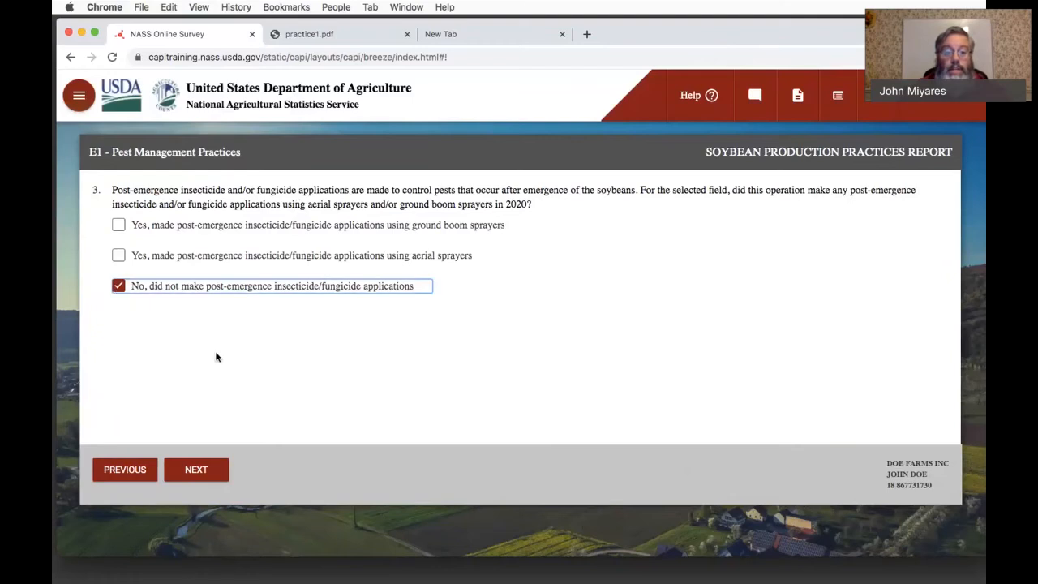
left_click(196, 470)
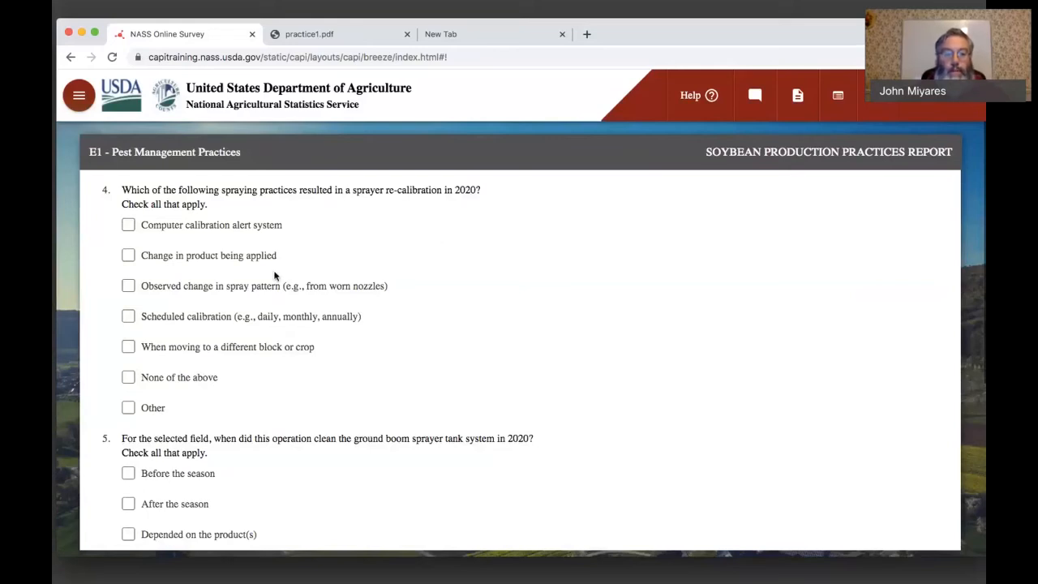
left_click(129, 317)
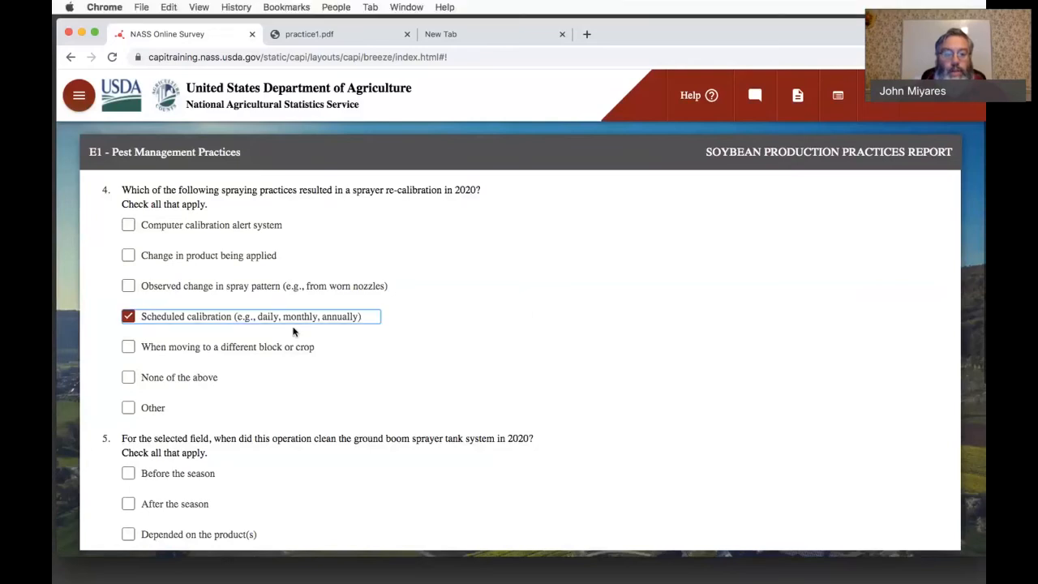
- Report sprayer tank cleaning before the season, after the season, depending on the product(s), and as regularly scheduled cleaning
scroll(308, 332, "down", 3)
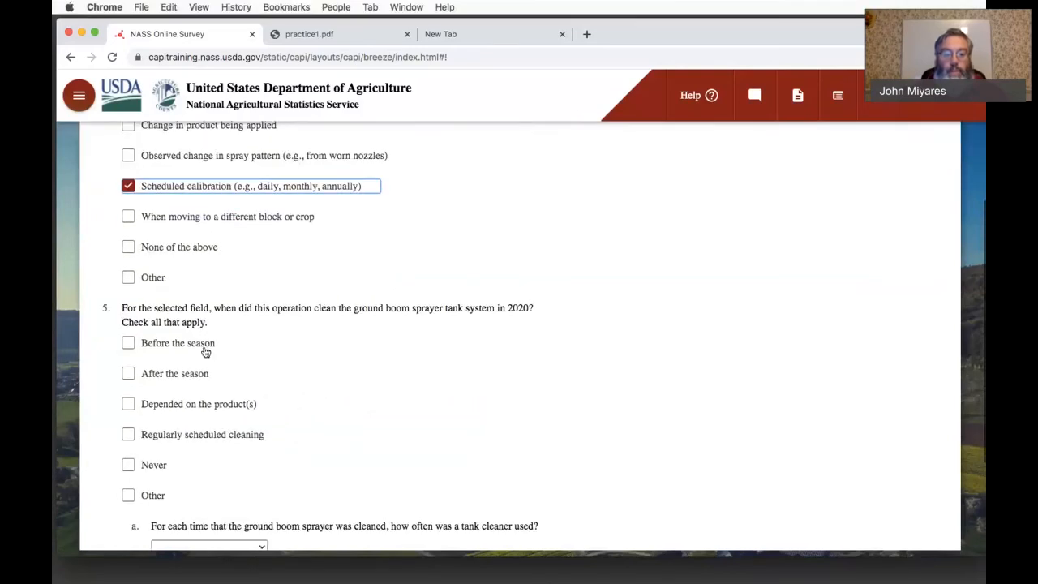
left_click(129, 344)
left_click(128, 374)
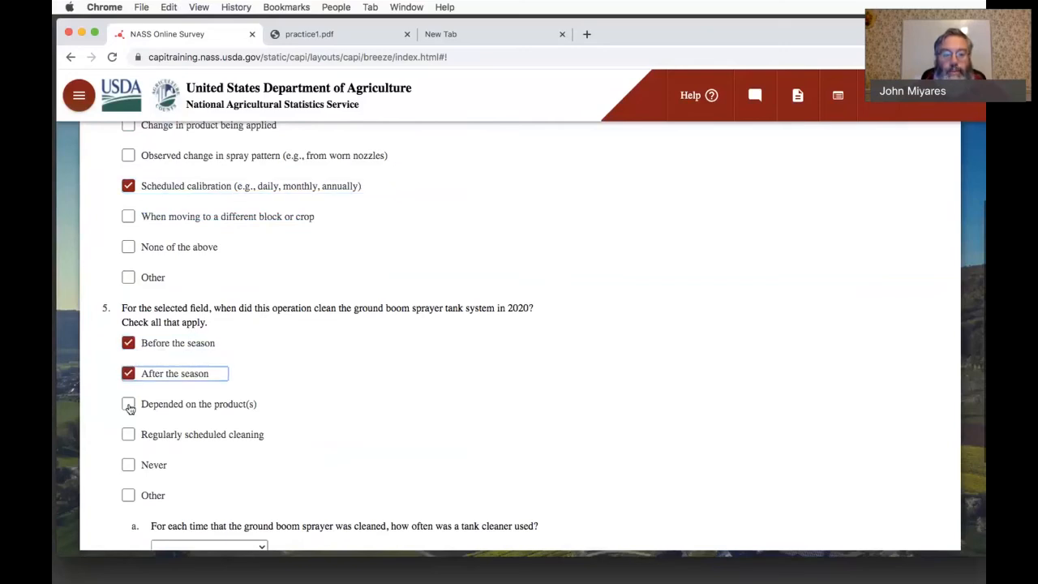
left_click(129, 405)
left_click(129, 436)
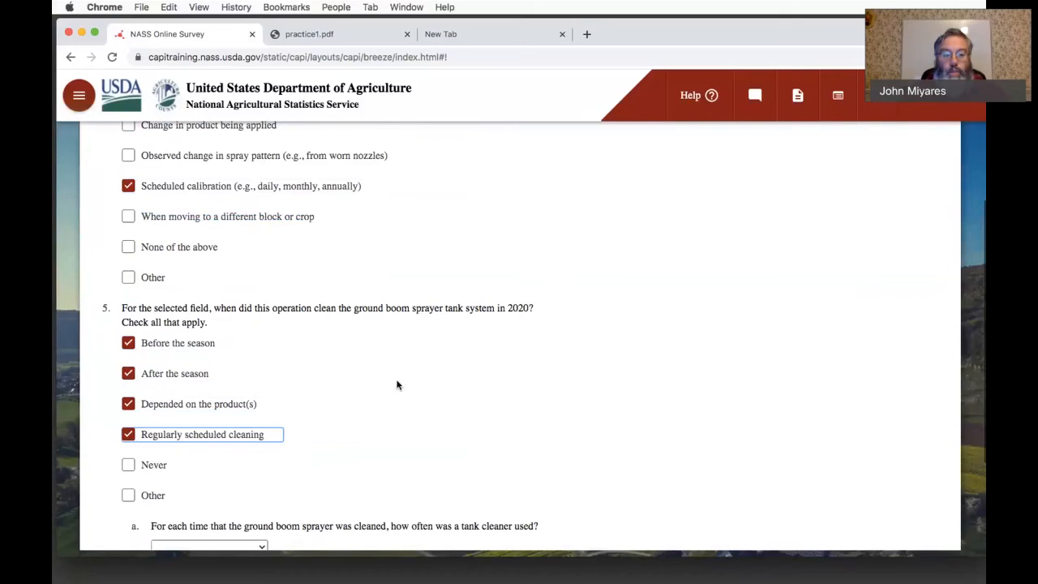
- Set tank cleaner use to Always (100%) and, after checking practice1.pdf, answer No to separate spray rigs for herbicide applications
scroll(398, 385, "down", 4)
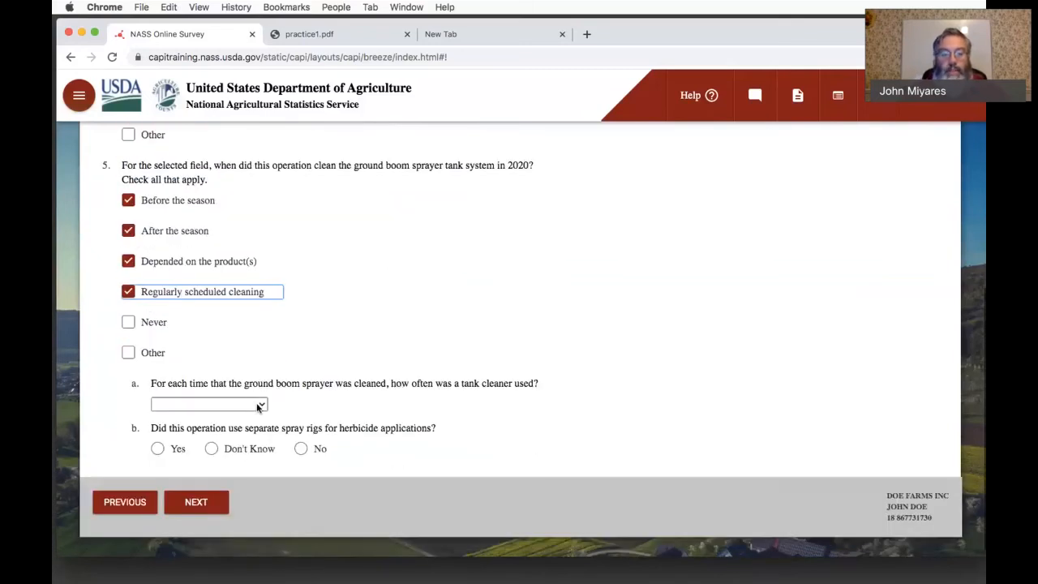
left_click(257, 404)
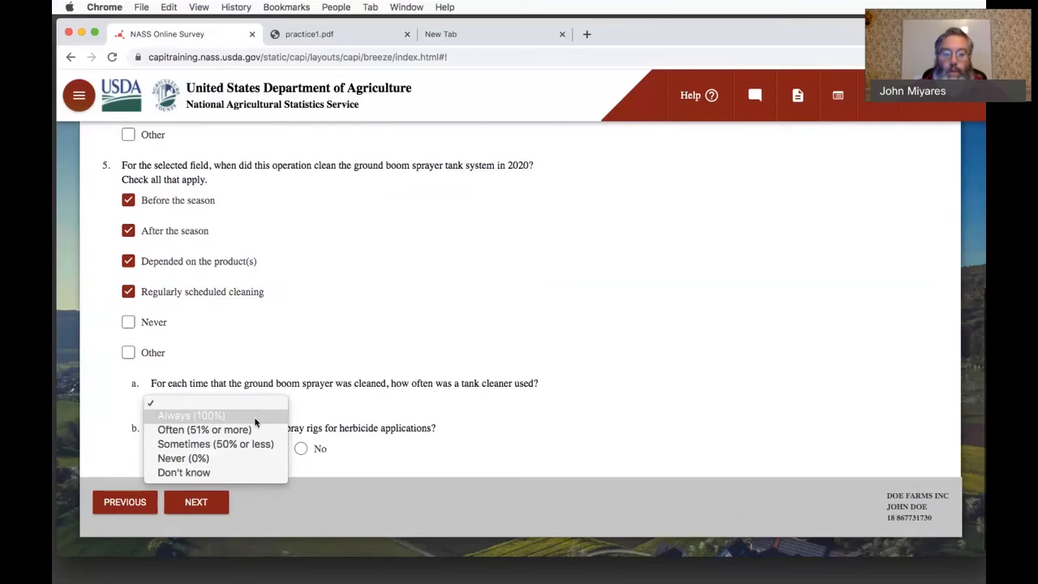
left_click(256, 415)
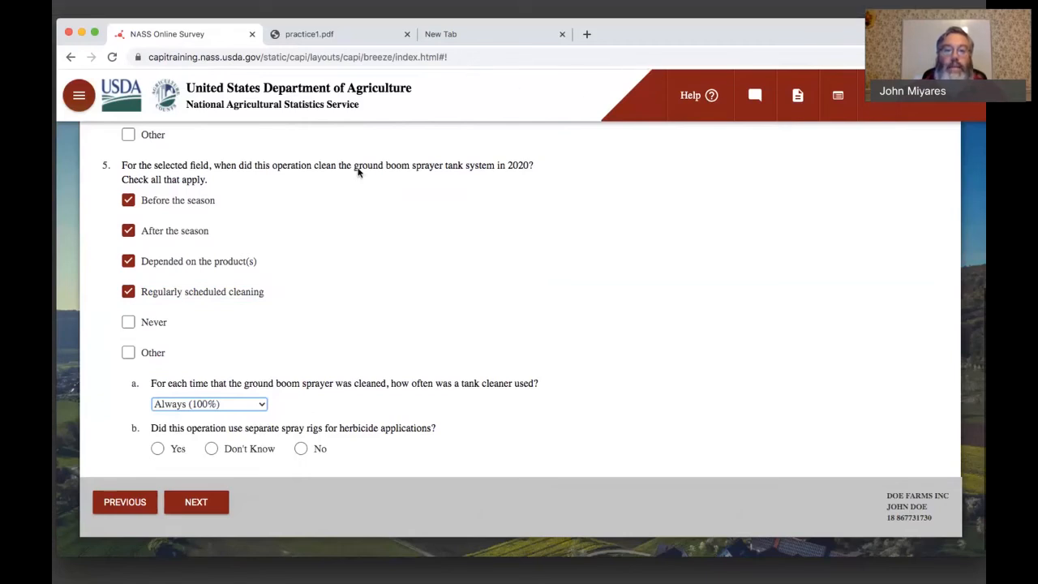
left_click(309, 34)
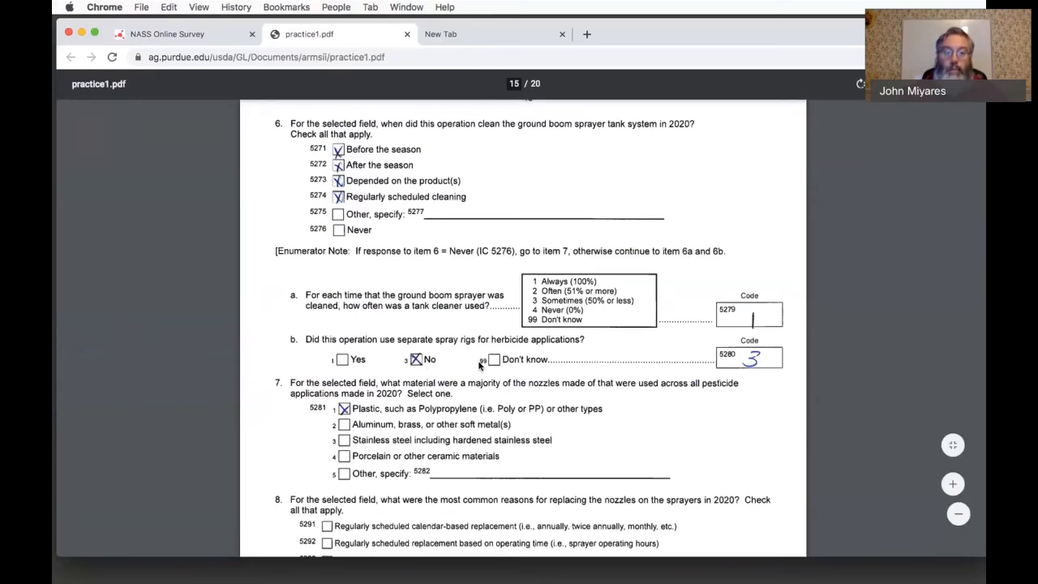
left_click(191, 37)
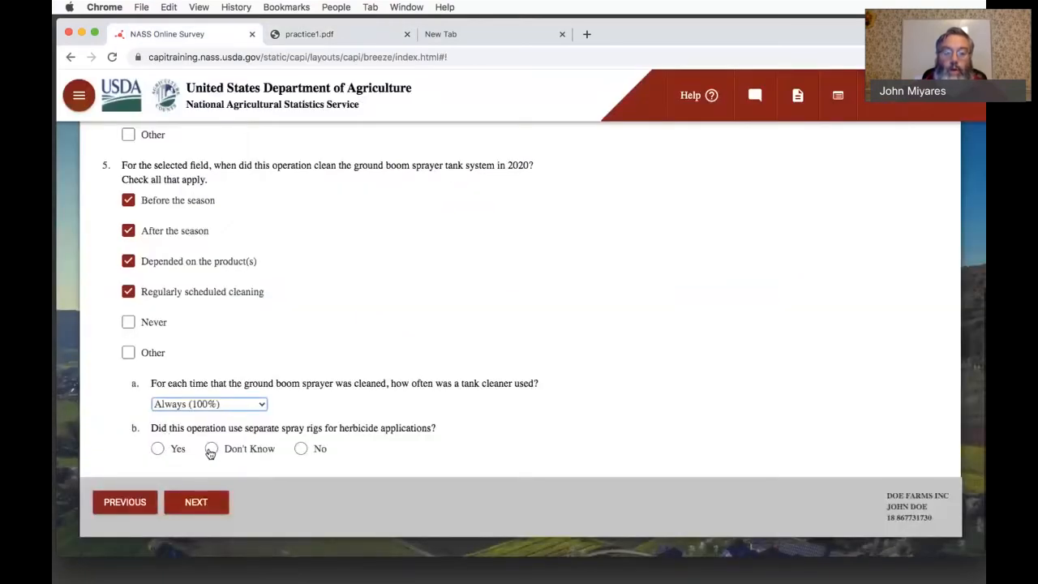
left_click(302, 450)
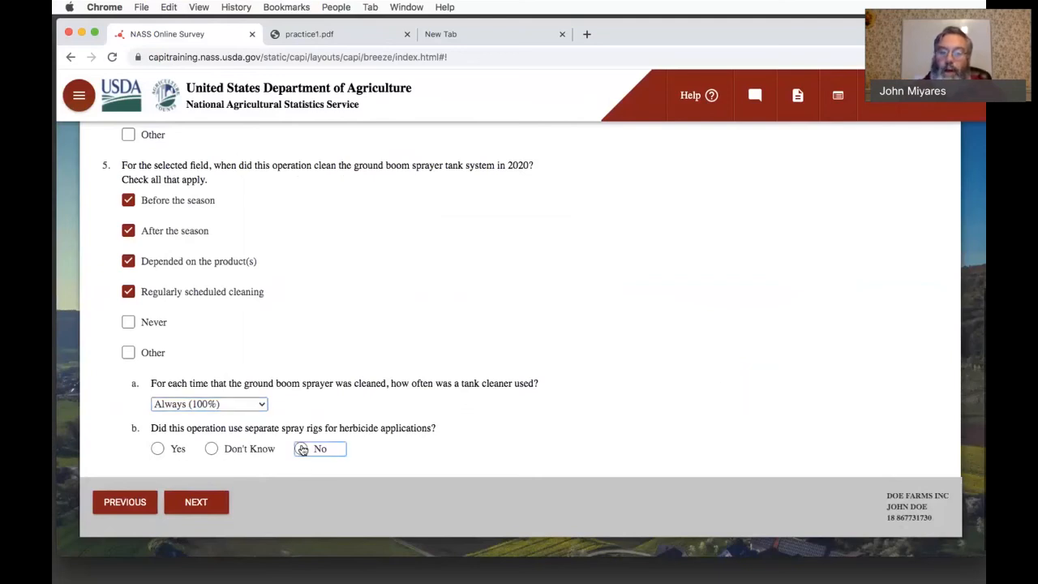
left_click(301, 450)
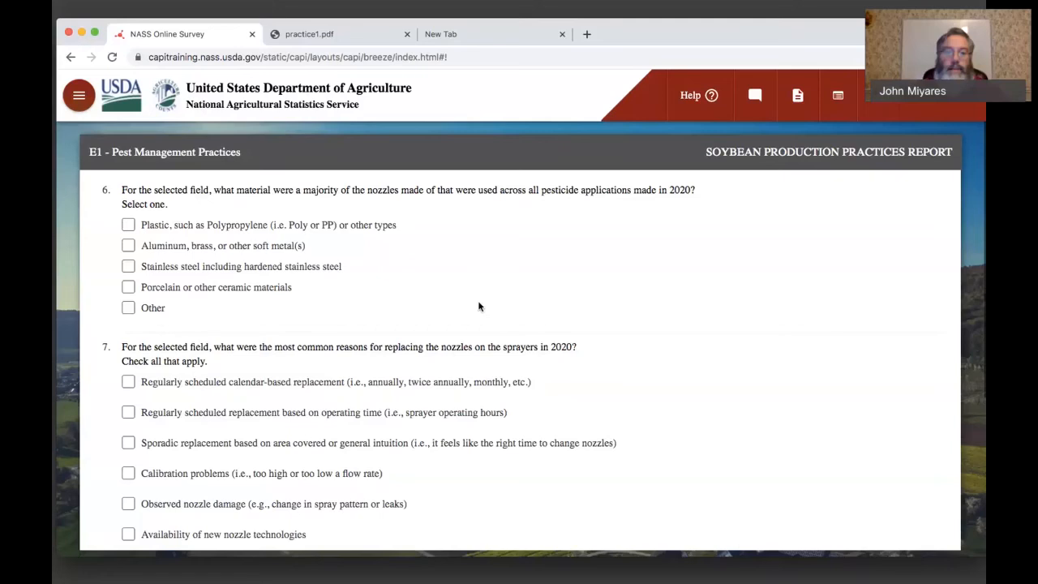
- Report plastic as the majority nozzle material and calibration problems as the reason for replacing nozzles
left_click(131, 225)
scroll(220, 303, "down", 1)
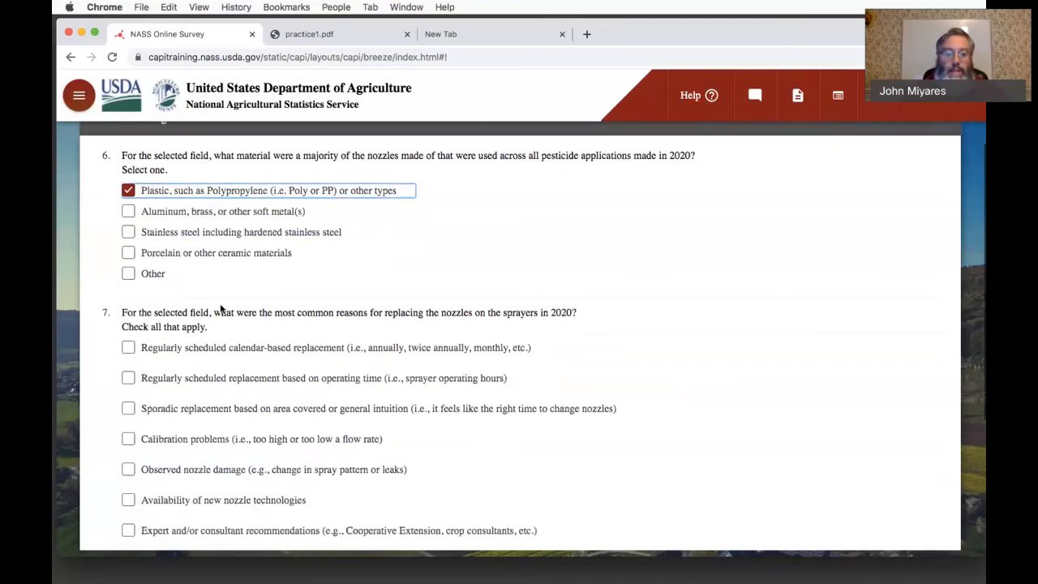
left_click(129, 438)
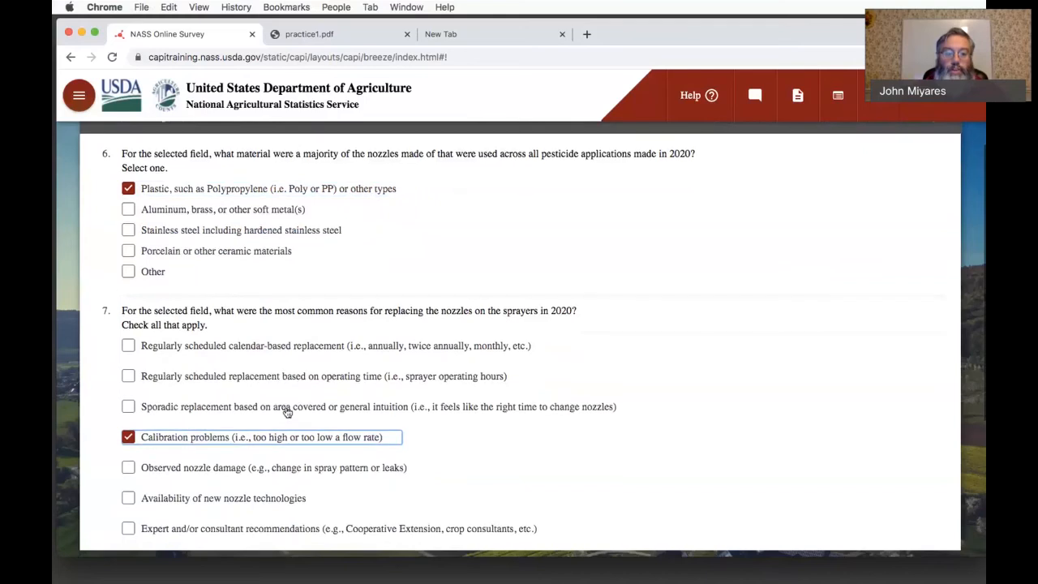
- Set the proportion of hedge rows or wind-breaking structures used for drift reduction to 0 and advance to question 9
scroll(287, 413, "down", 5)
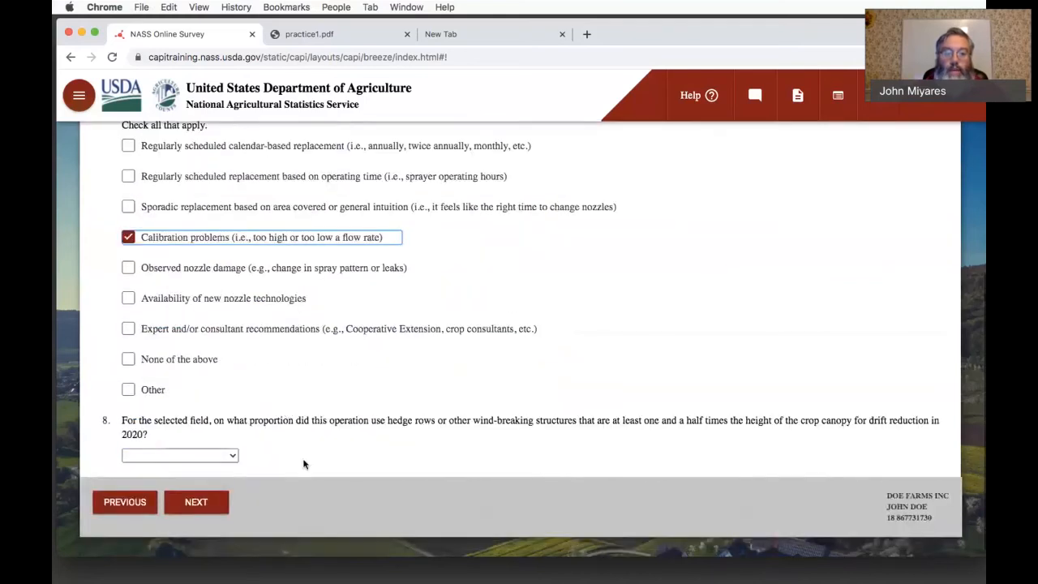
left_click(233, 458)
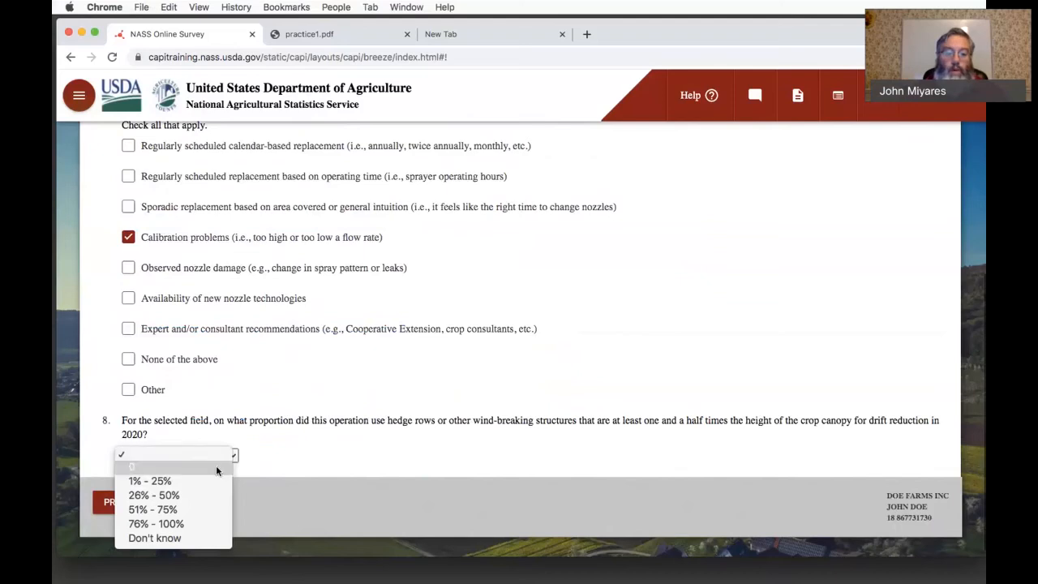
left_click(216, 468)
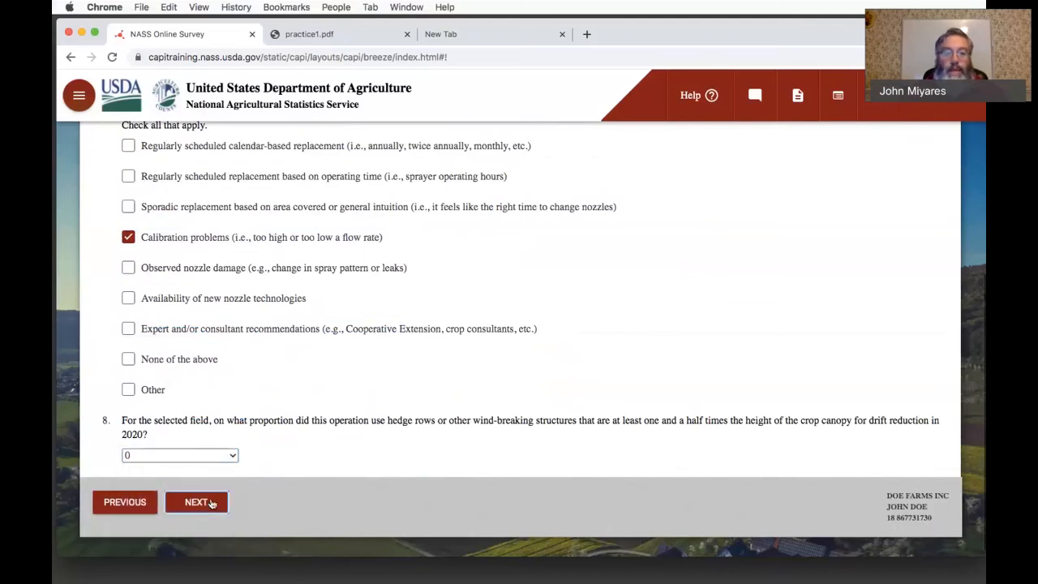
left_click(211, 503)
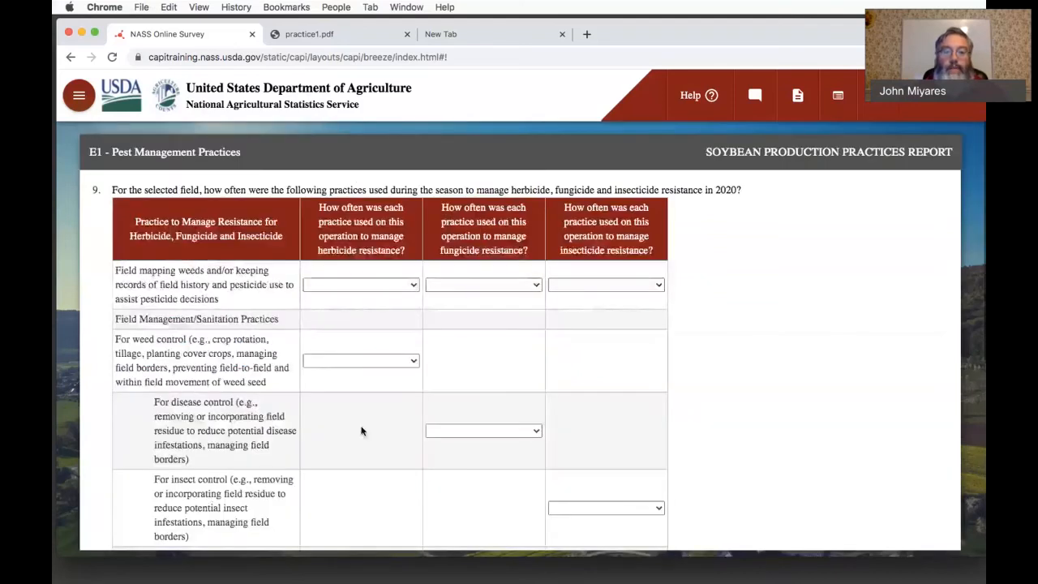
- Set the herbicide resistance frequency to Often (51% or more) for both field mapping/record keeping and weed control practices
left_click(420, 394)
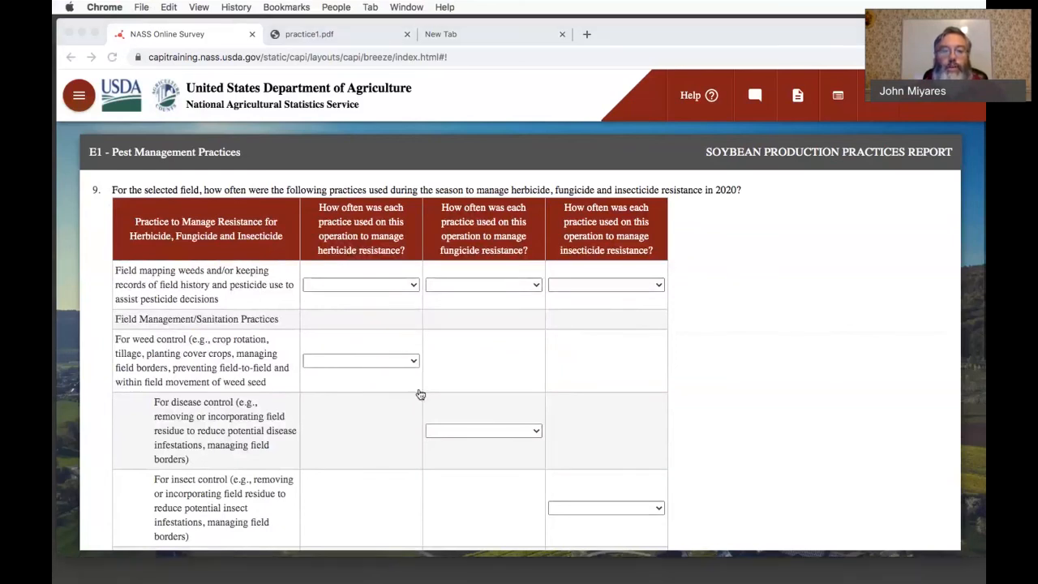
left_click(462, 414)
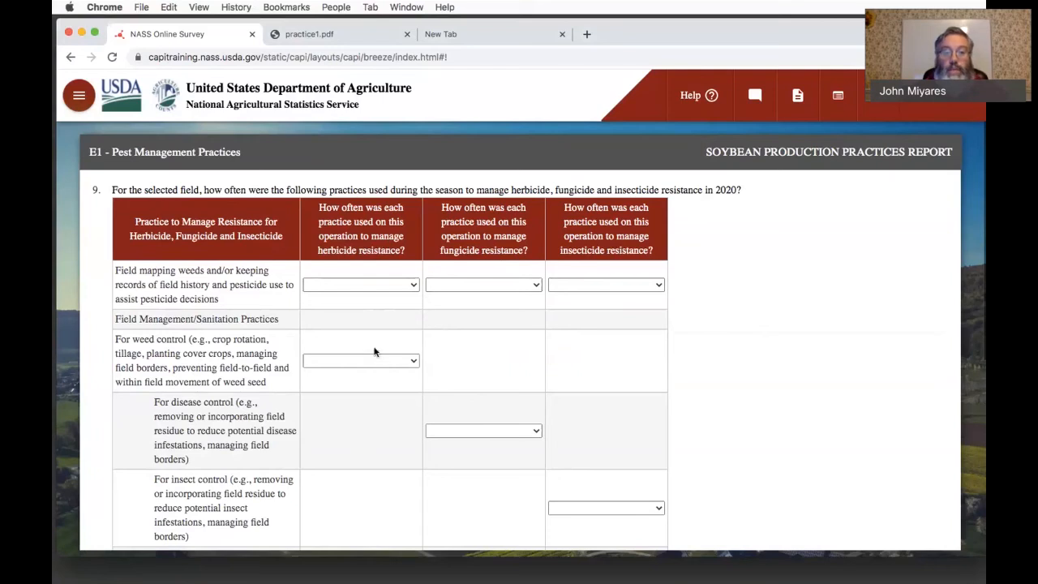
left_click(411, 286)
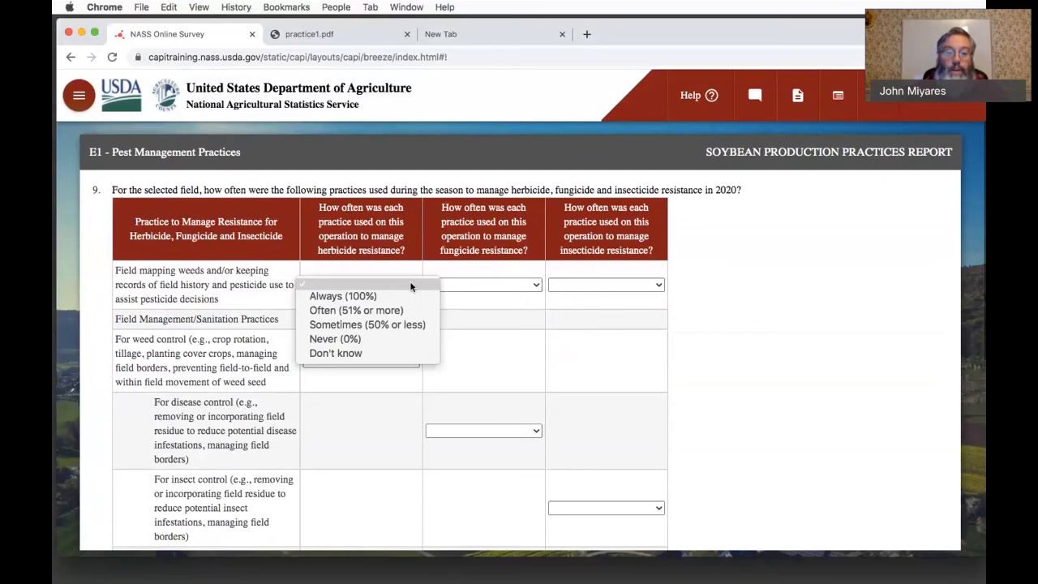
left_click(411, 308)
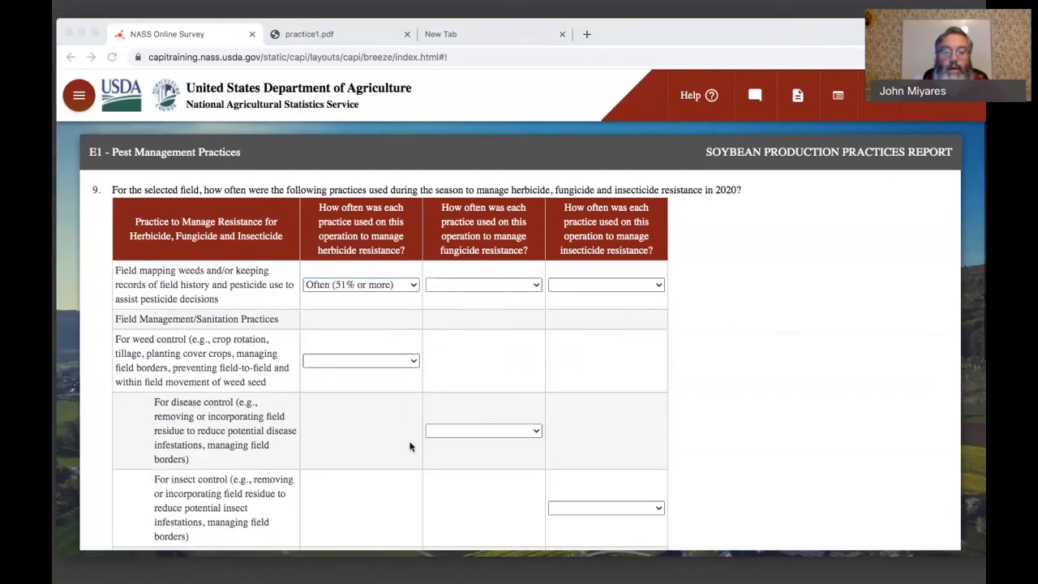
left_click(389, 360)
left_click(388, 388)
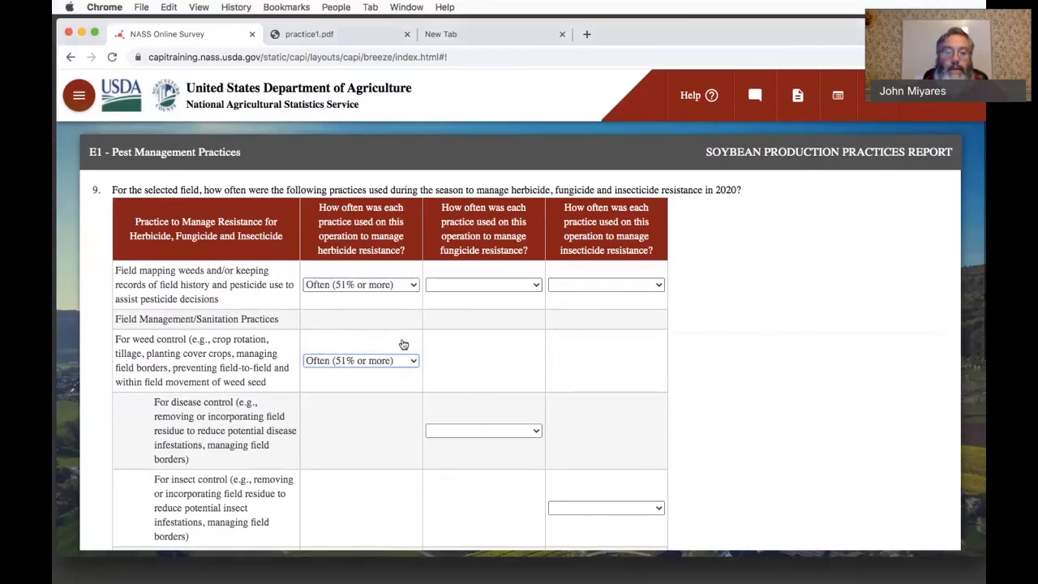
- Set the herbicide resistance frequency to Always (100%) for pre-harvest/post-harvest weed control and for pesticide Mode of Action rotation
scroll(389, 424, "down", 5)
left_click(387, 414)
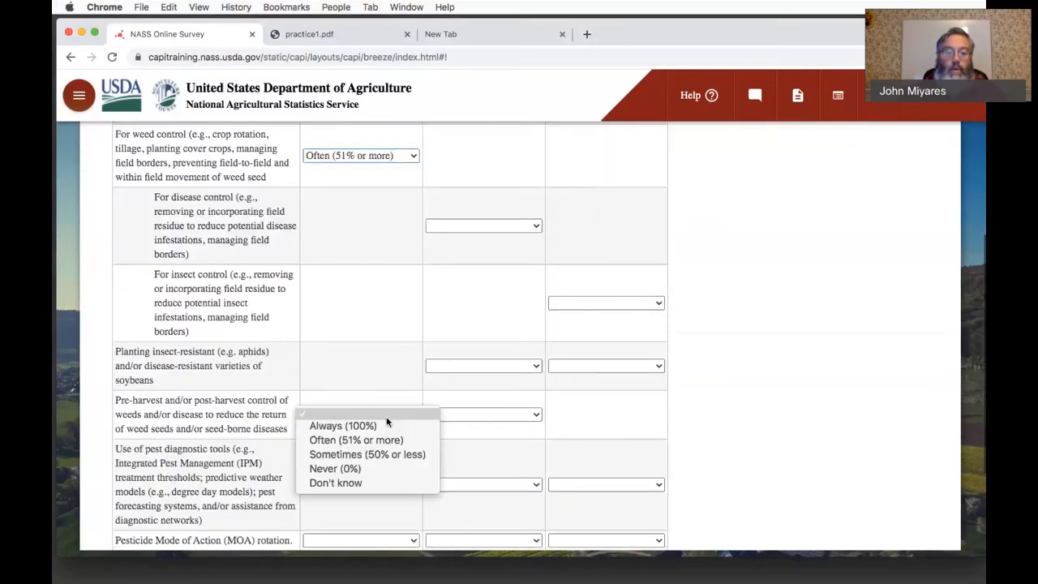
left_click(385, 423)
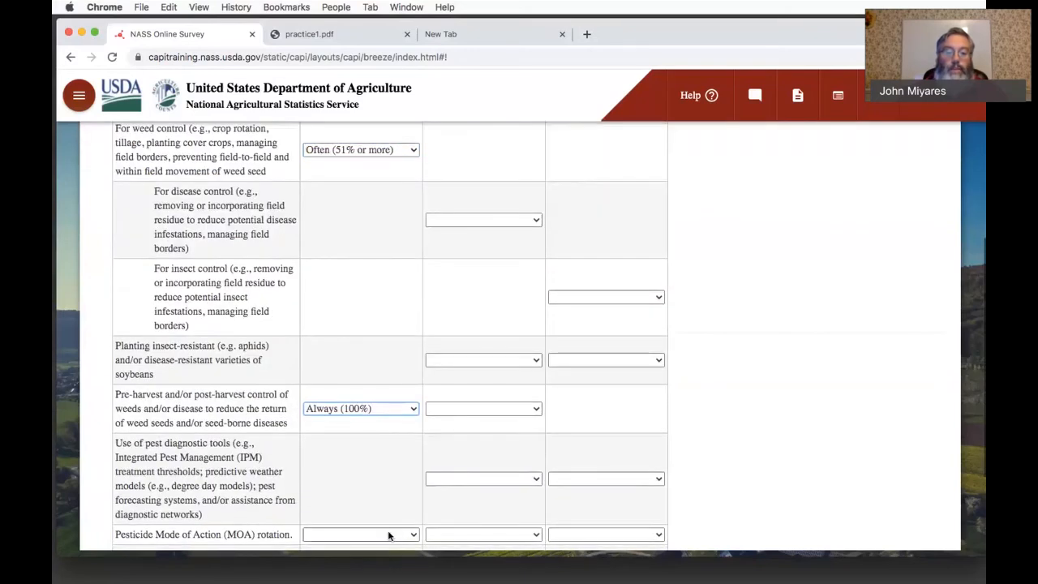
left_click(387, 535)
left_click(385, 464)
- Set the herbicide resistance frequency for pesticide Mode of Action combination to Often (51% or more)
scroll(406, 360, "down", 3)
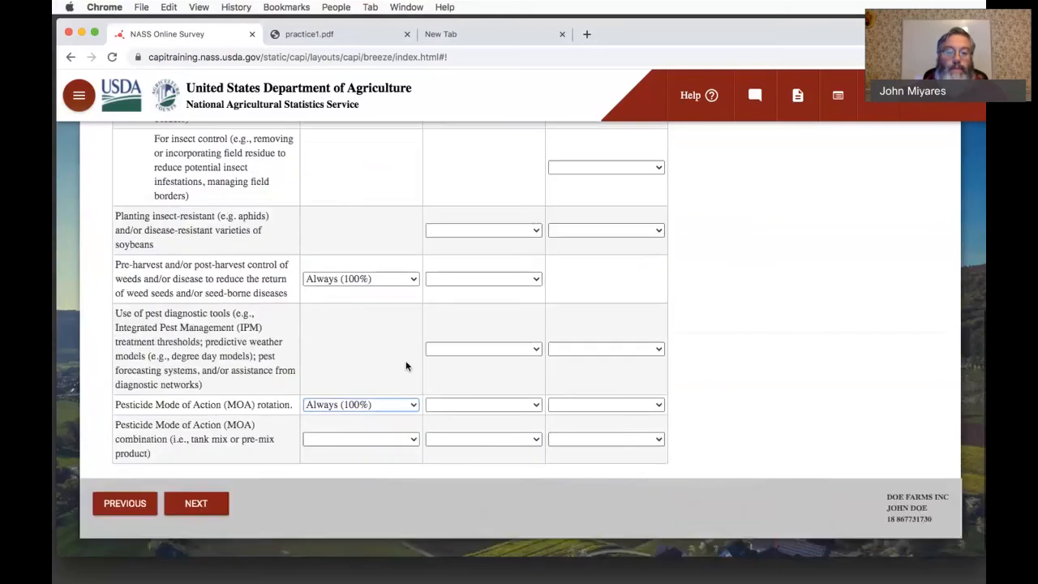
left_click(381, 437)
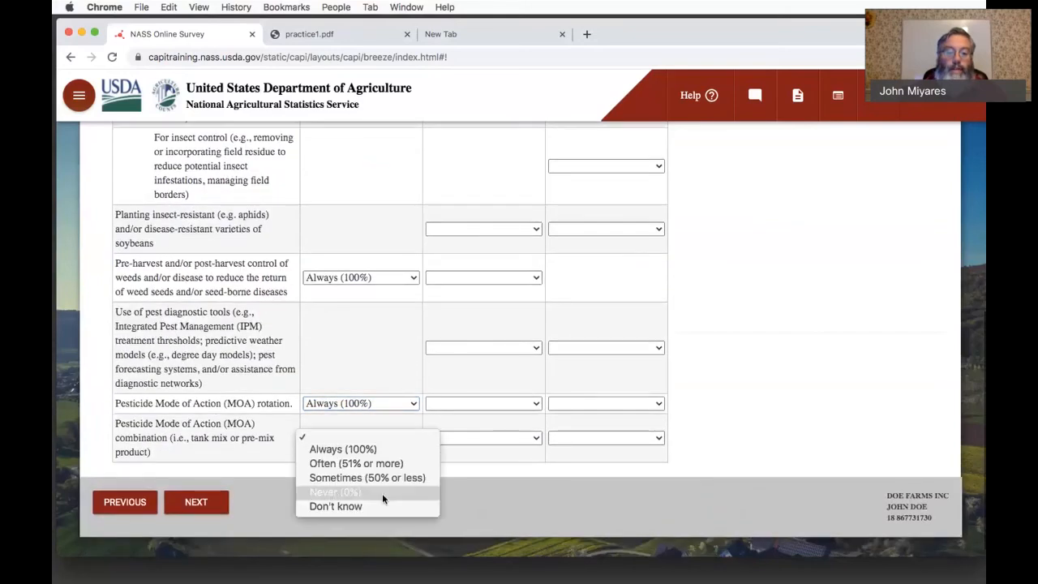
left_click(382, 462)
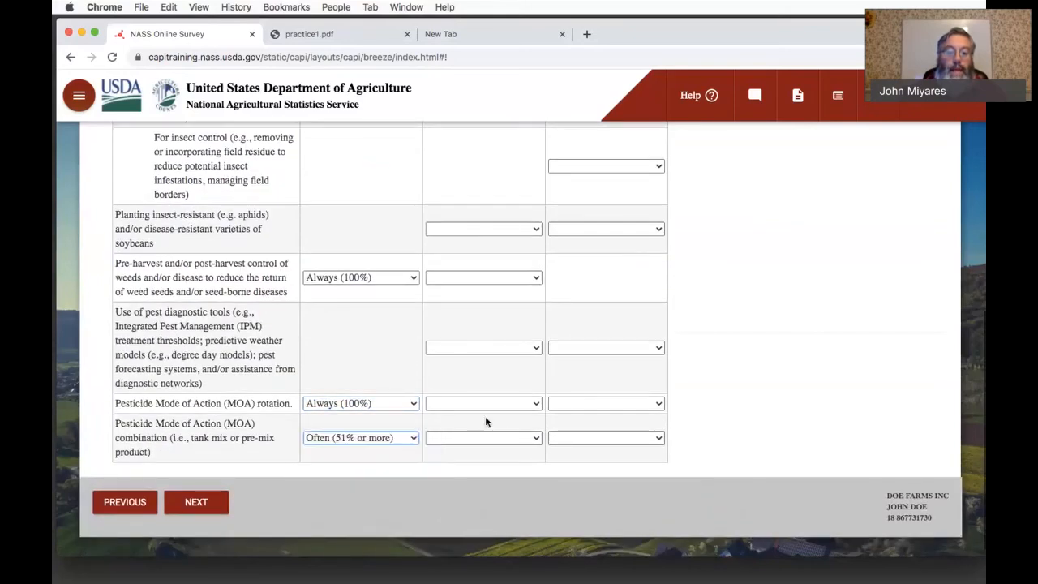
- Answer Yes to other fields having similar spraying practices and advance to the sources of information question
scroll(486, 422, "up", 5)
scroll(486, 420, "up", 3)
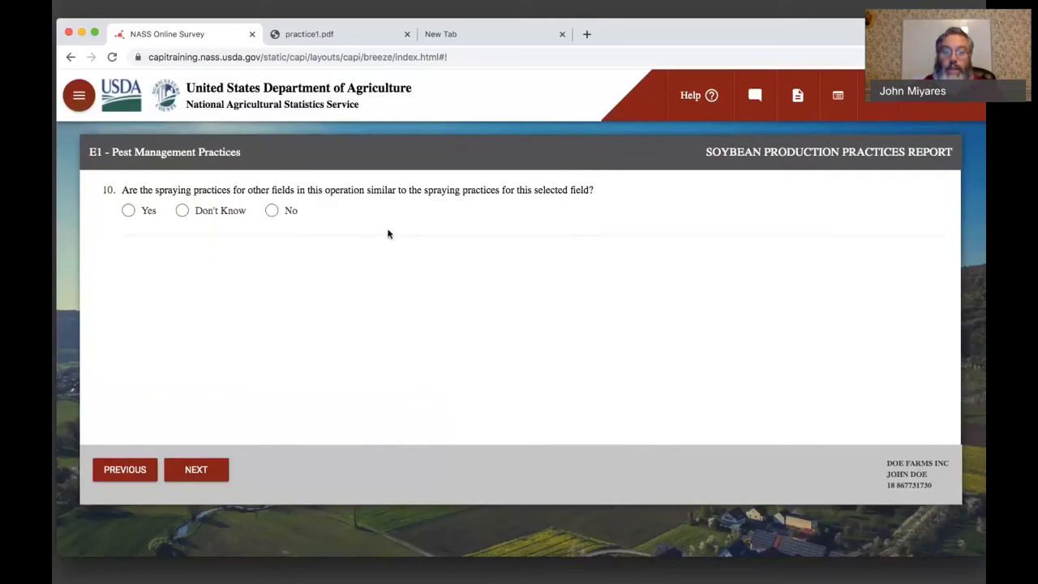
left_click(128, 210)
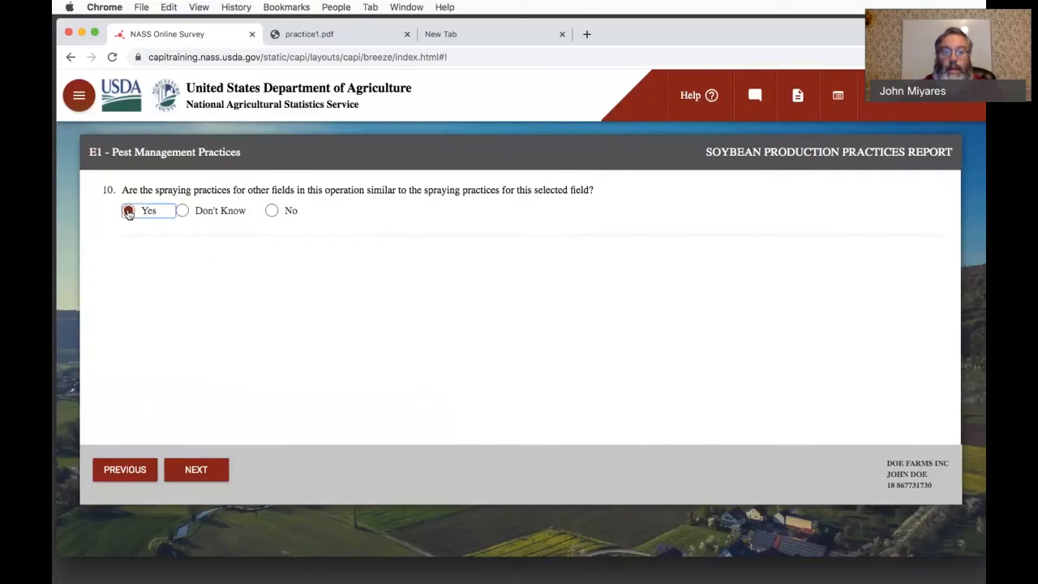
left_click(199, 470)
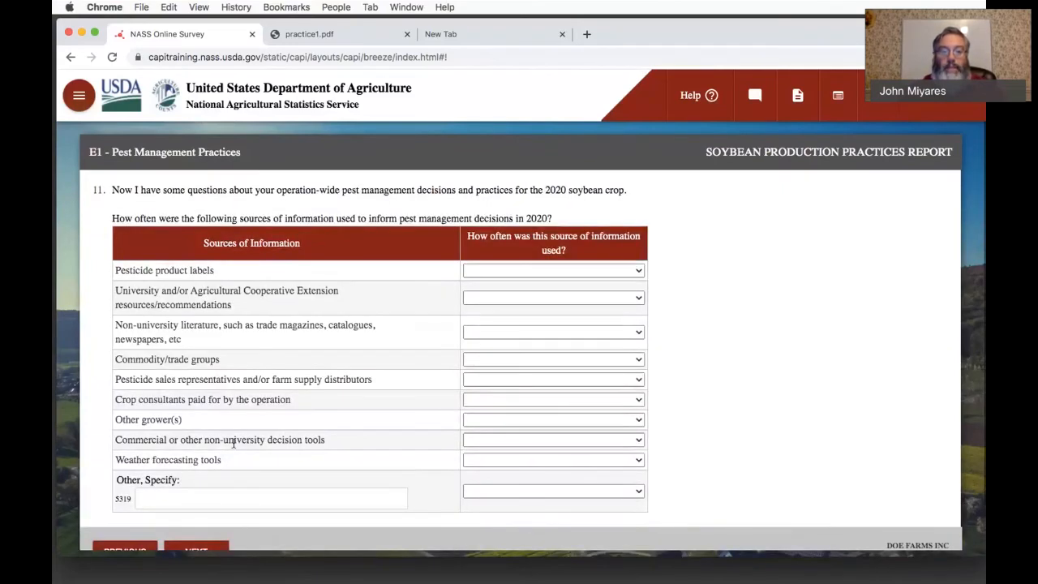
- Set the source usage frequency to Always (100%) for pesticide product labels and Often (51% or more) for University/Cooperative Extension resources
left_click(235, 447)
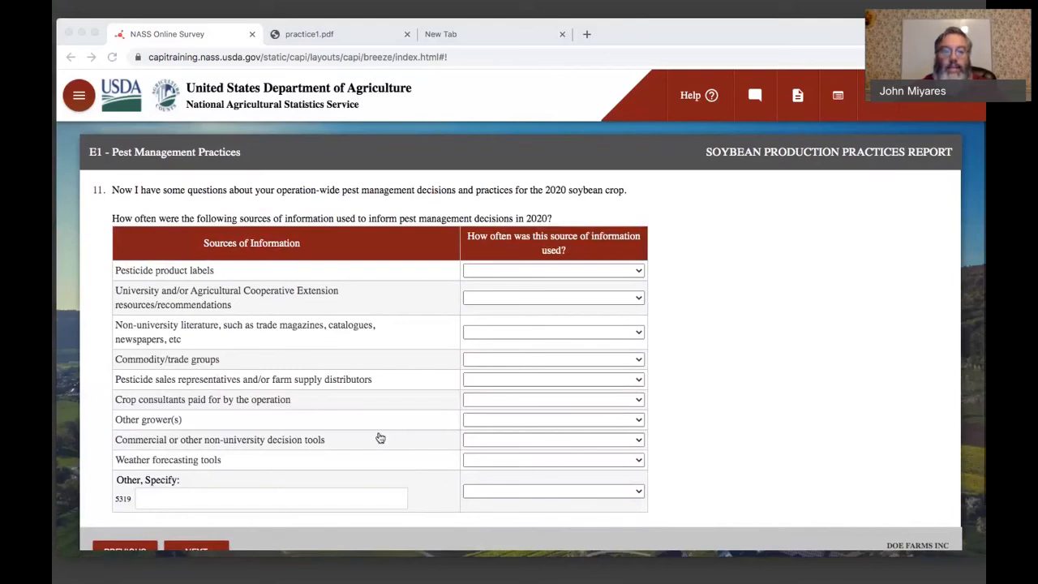
left_click(380, 438)
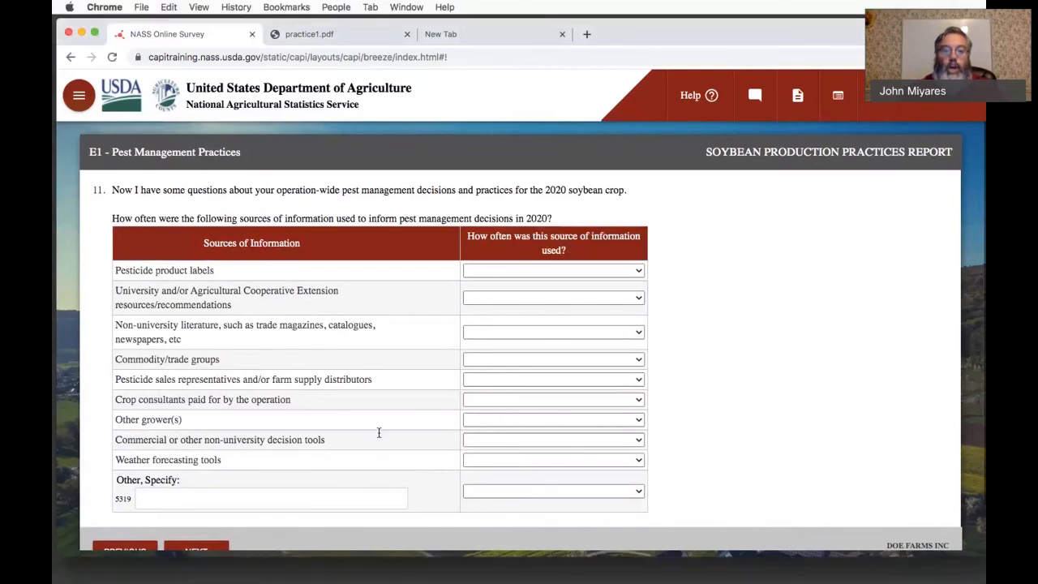
left_click(504, 274)
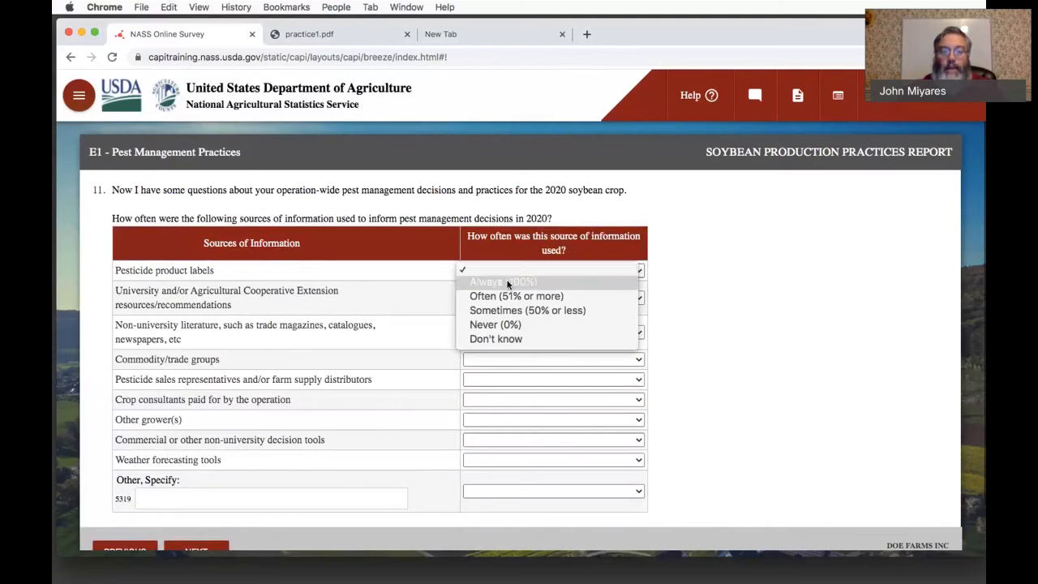
left_click(508, 283)
left_click(509, 300)
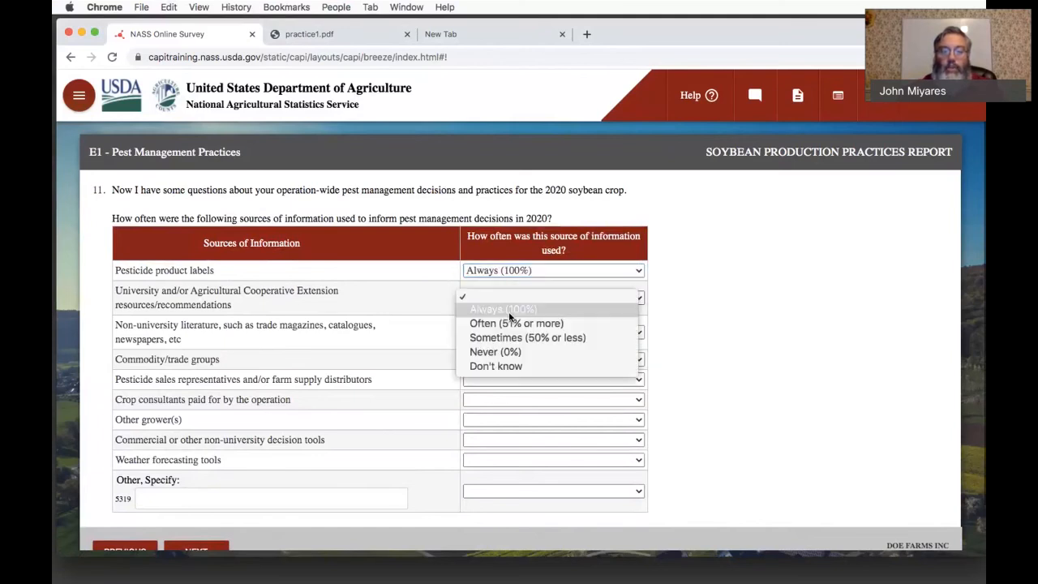
left_click(512, 324)
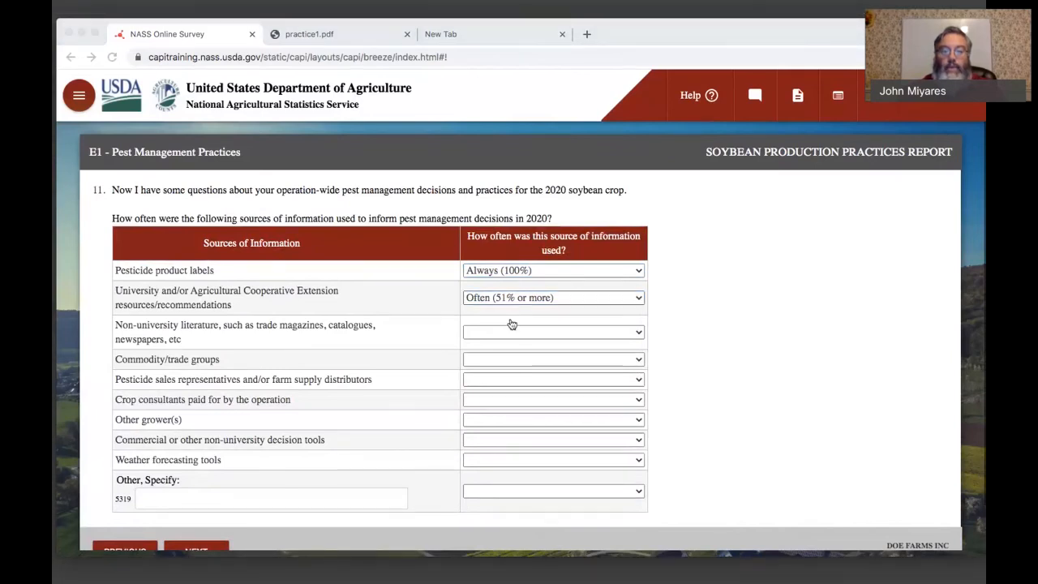
- Set non-university literature to Sometimes (50% or less) and commodity/trade groups to Often (51% or more), and advance to the Extension services question
left_click(509, 332)
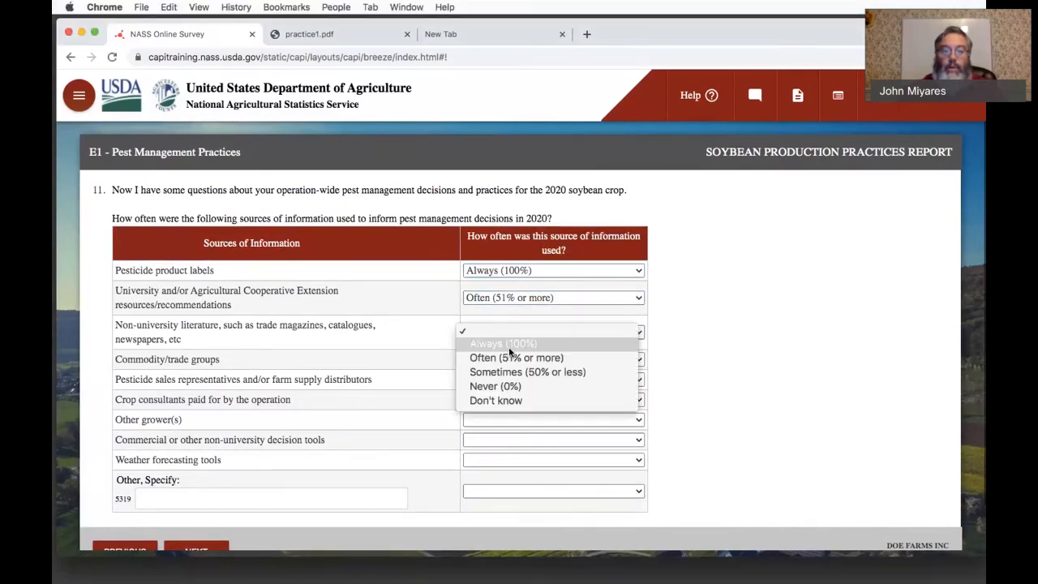
left_click(519, 371)
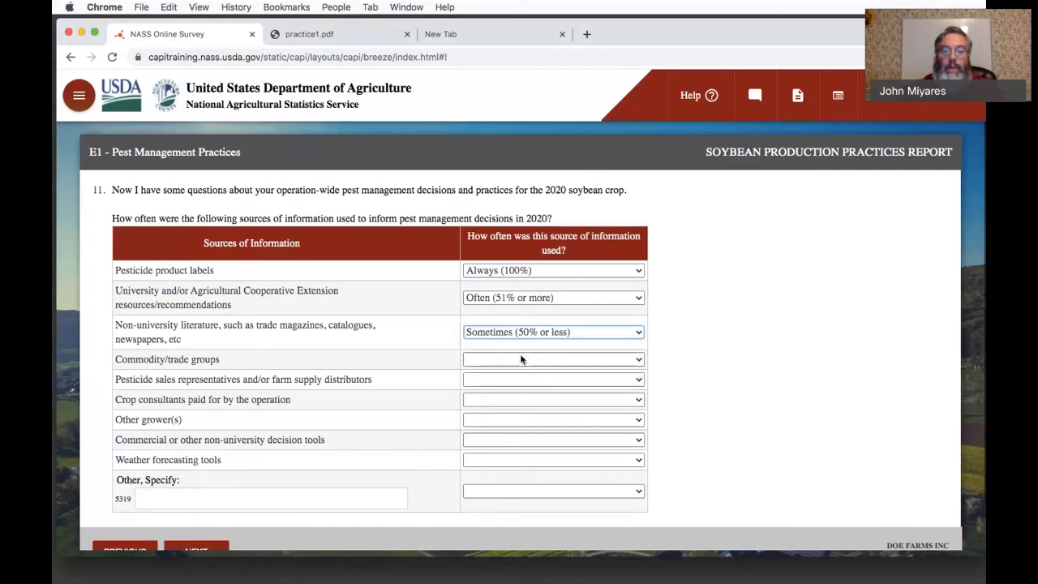
left_click(517, 359)
left_click(524, 384)
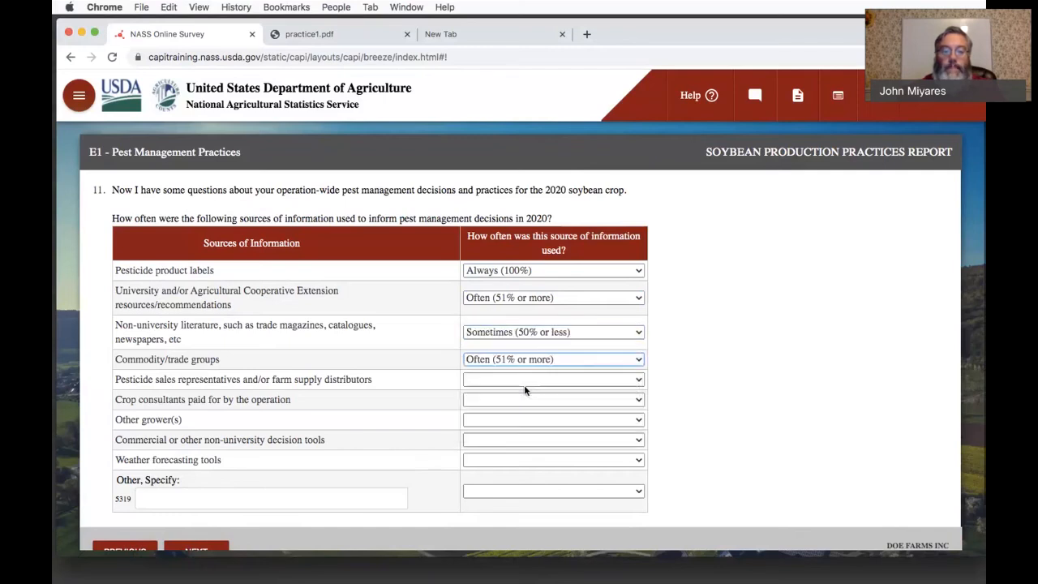
scroll(524, 387, "down", 1)
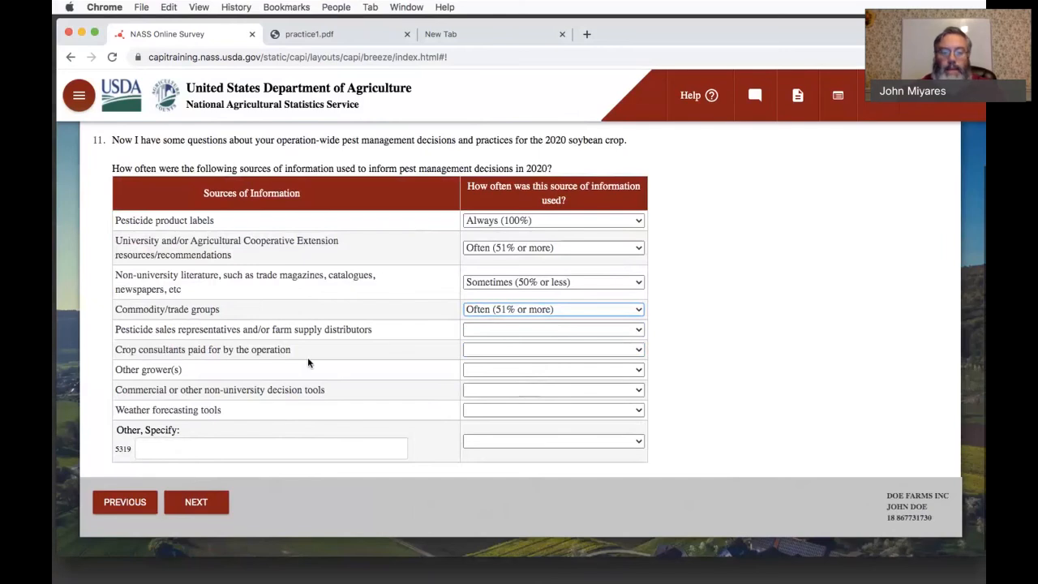
left_click(205, 507)
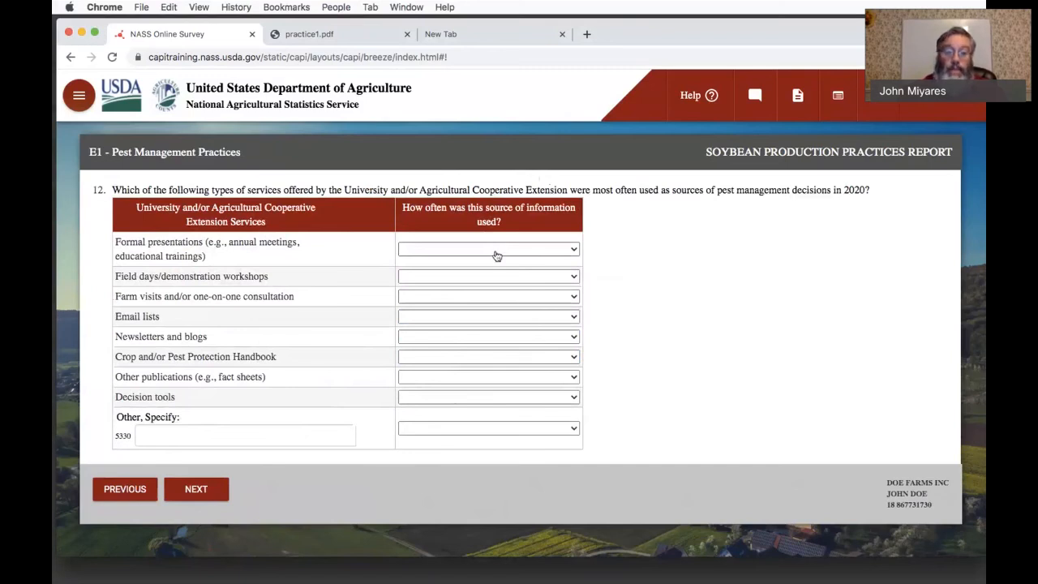
- Set the usage frequency to Sometimes (50% or less) for both formal presentations and field days/demonstration workshops
key("super+Tab")
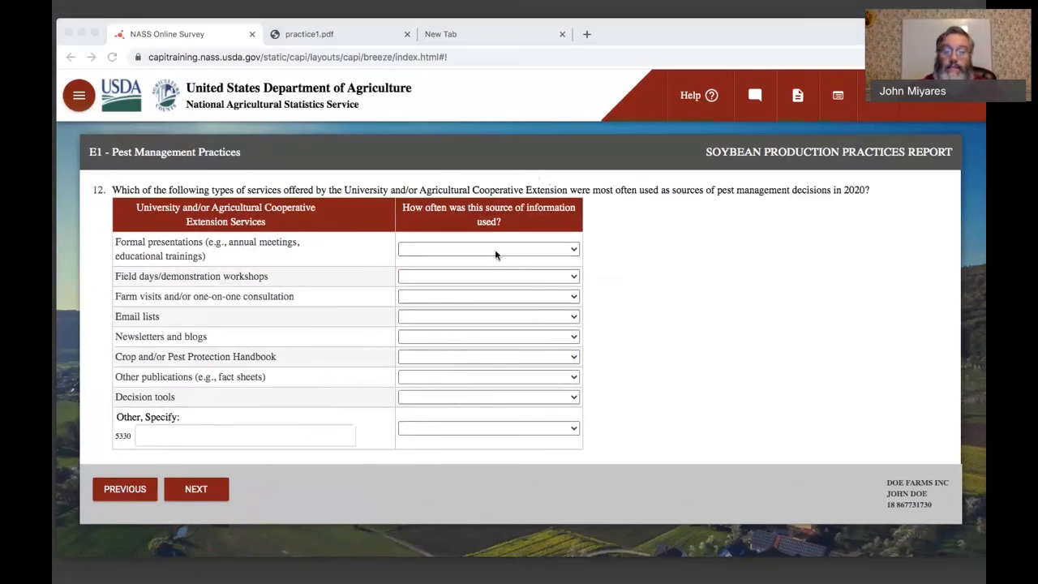
key("super+Tab")
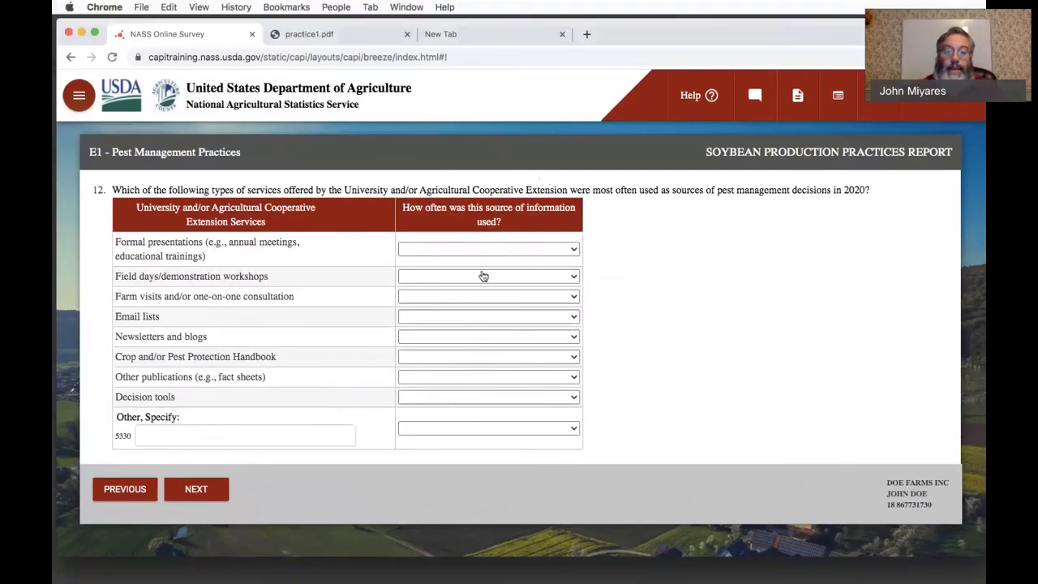
left_click(430, 250)
left_click(429, 289)
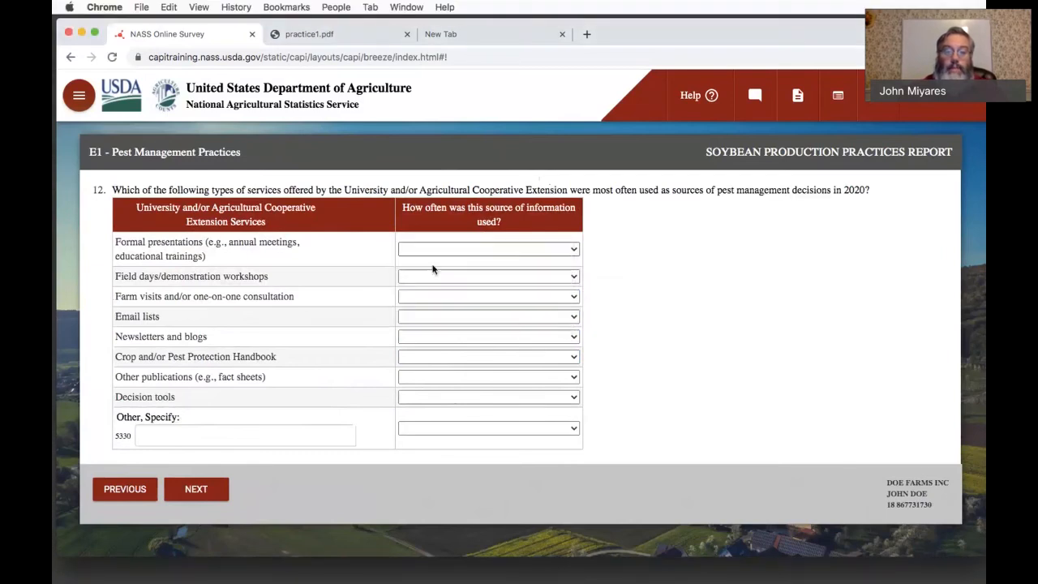
left_click(431, 276)
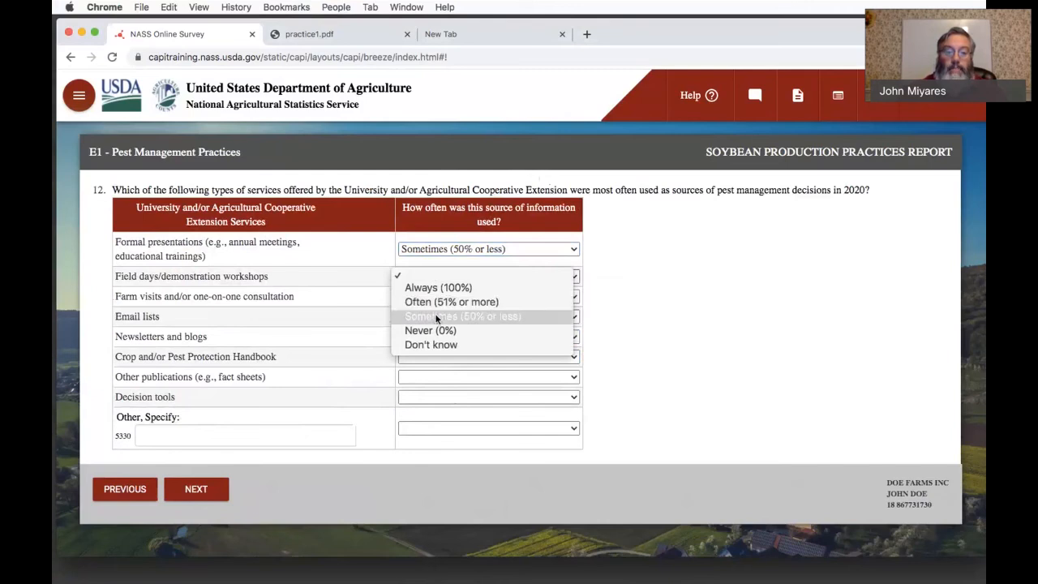
left_click(438, 315)
- Set the usage frequency to Often (51% or more) for farm visits/one-on-one consultation and Never (0%) for email lists
left_click(438, 297)
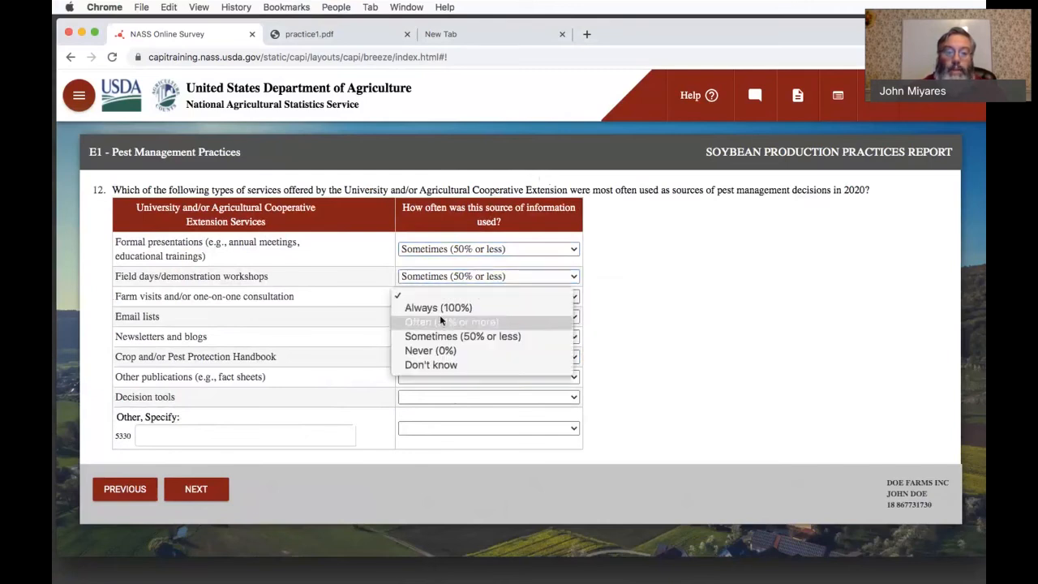
left_click(440, 316)
left_click(442, 318)
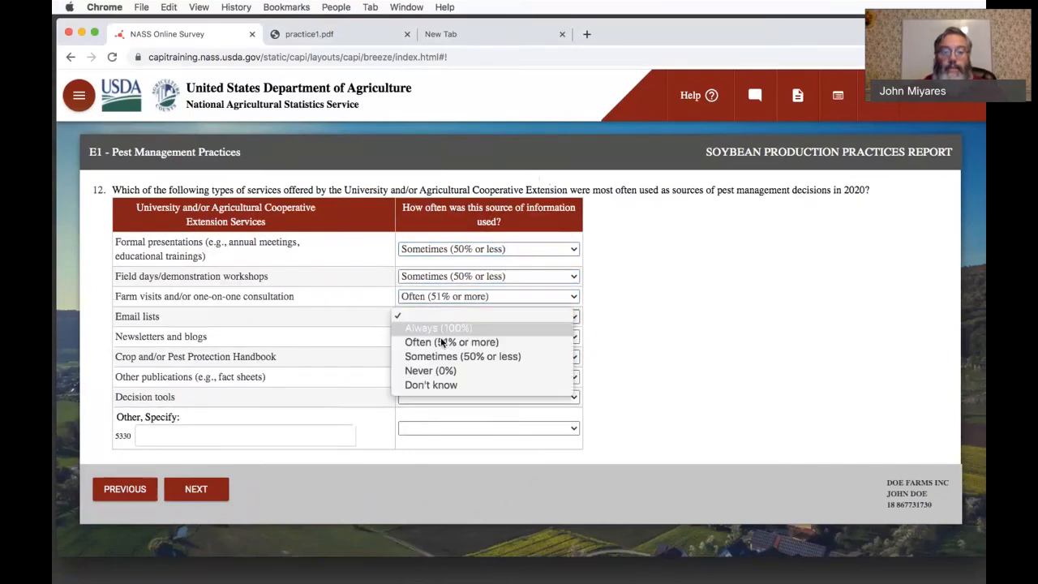
left_click(440, 370)
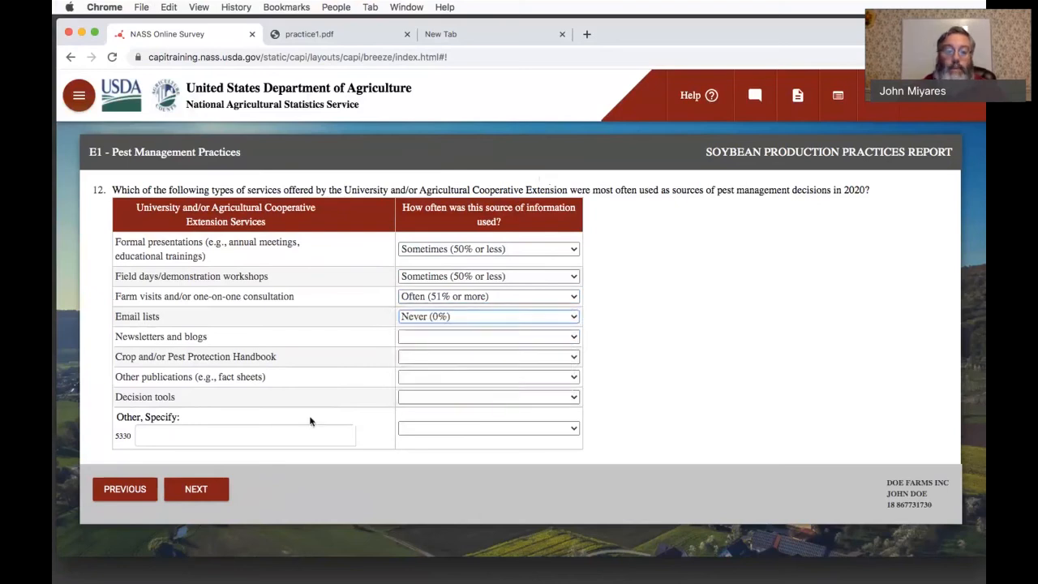
- Advance past the off-target impacts question without checking any source, up to the Best Management Practices question
left_click(231, 489)
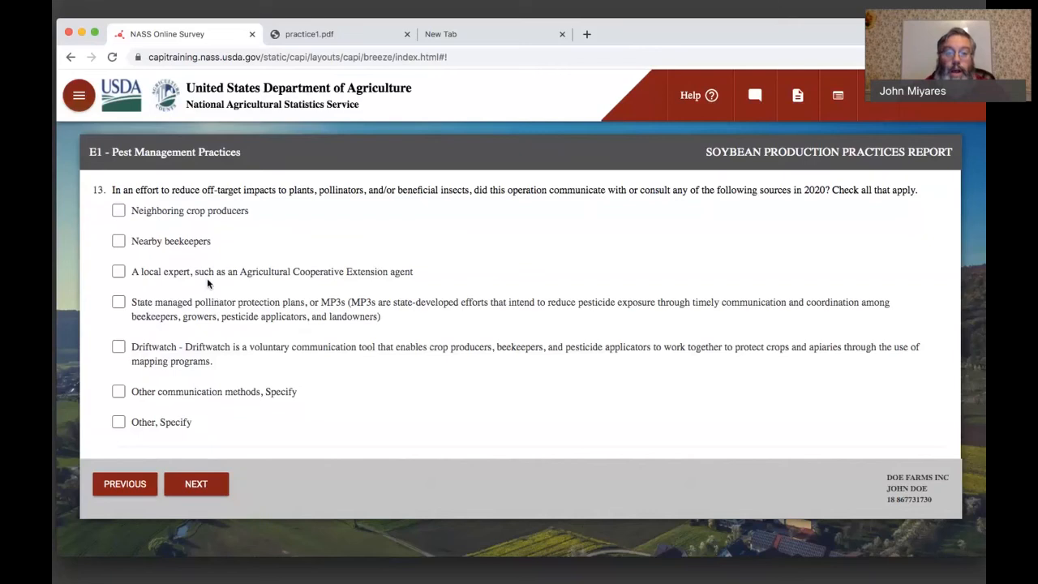
left_click(197, 486)
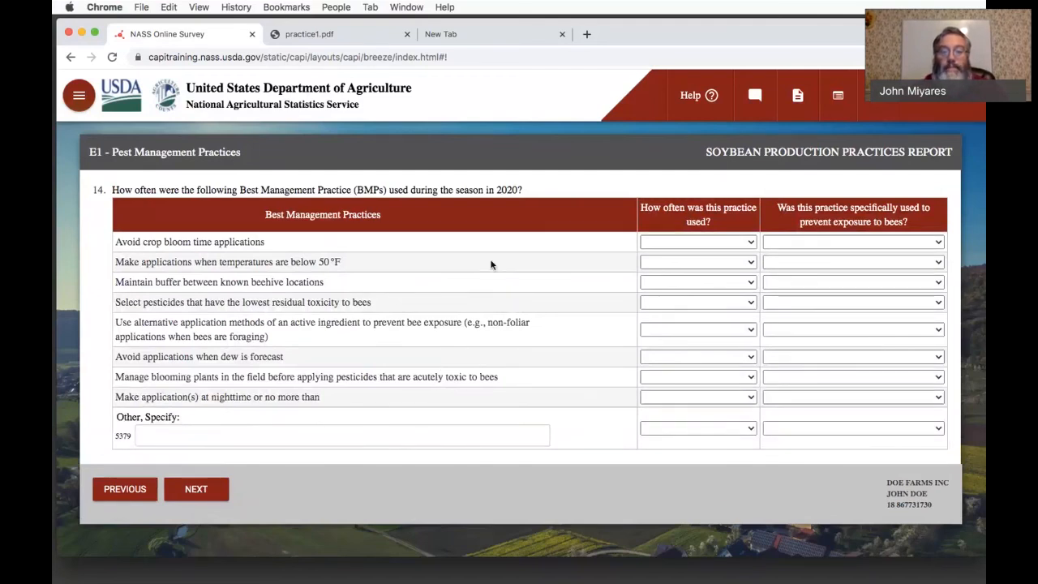
key("super+Tab")
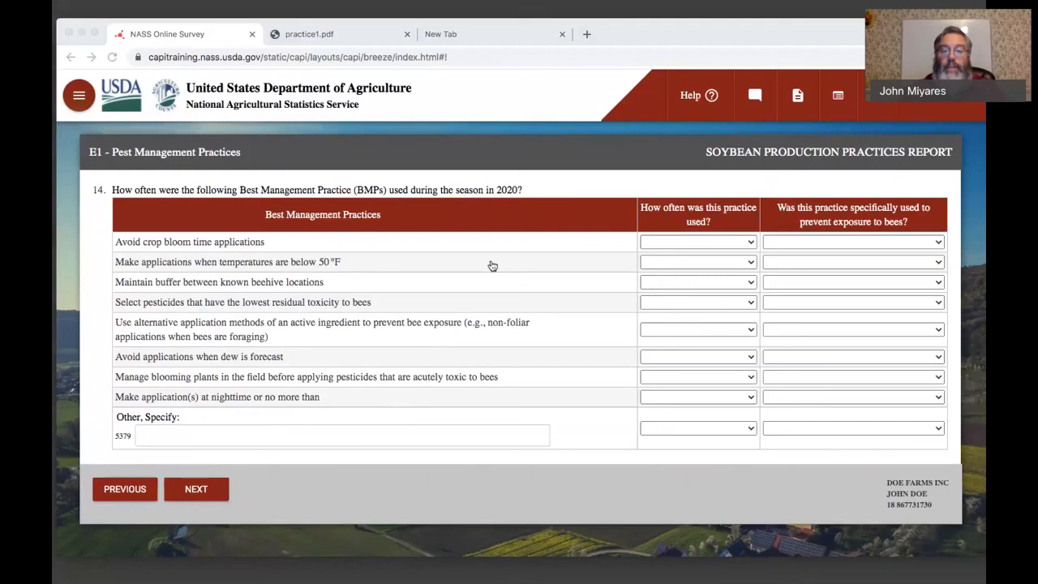
left_click(618, 401)
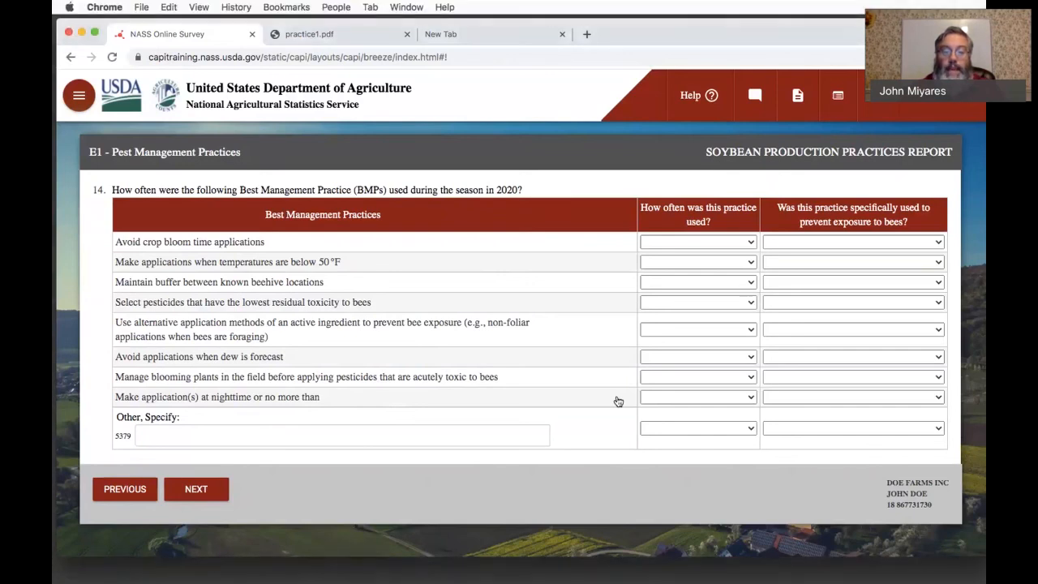
- For avoiding crop bloom time applications, set both the usage frequency and the bee exposure prevention answer to Always (100%)
left_click(739, 242)
left_click(726, 251)
left_click(793, 241)
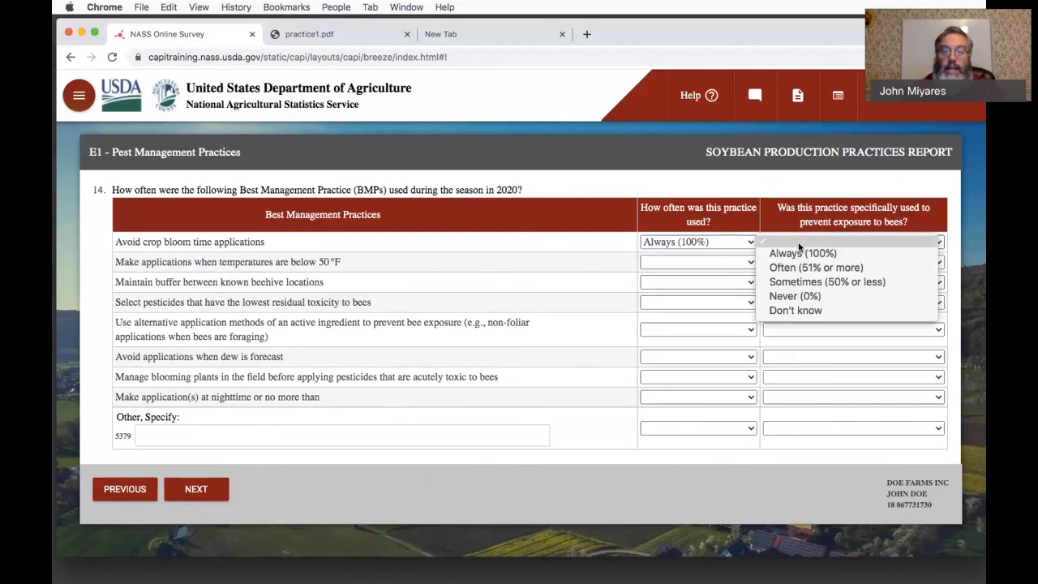
left_click(797, 253)
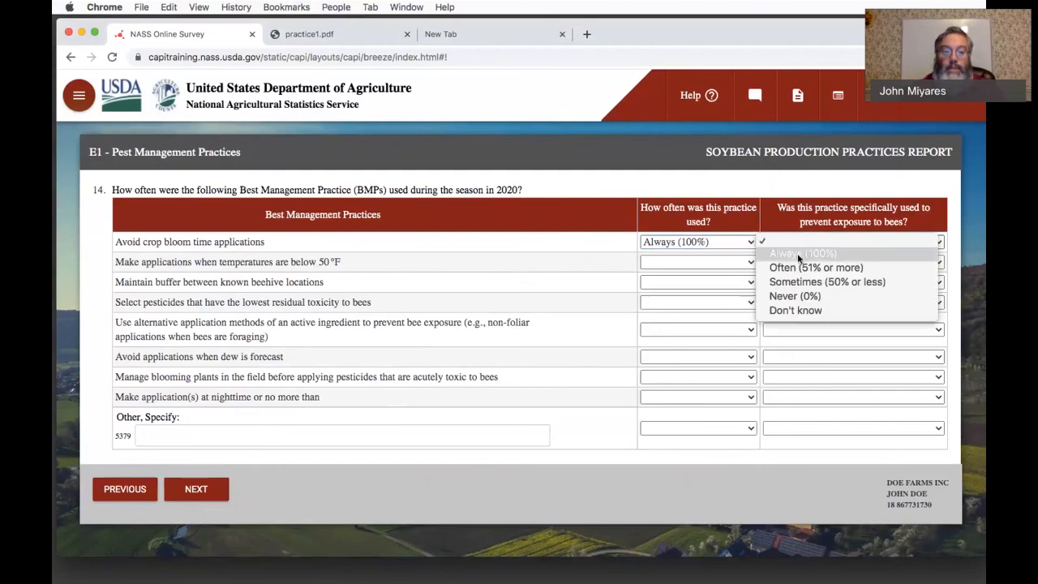
- For applications below 50 °F, set the usage frequency to Sometimes (50% or less) and the bee exposure prevention answer to Never (0%)
left_click(717, 260)
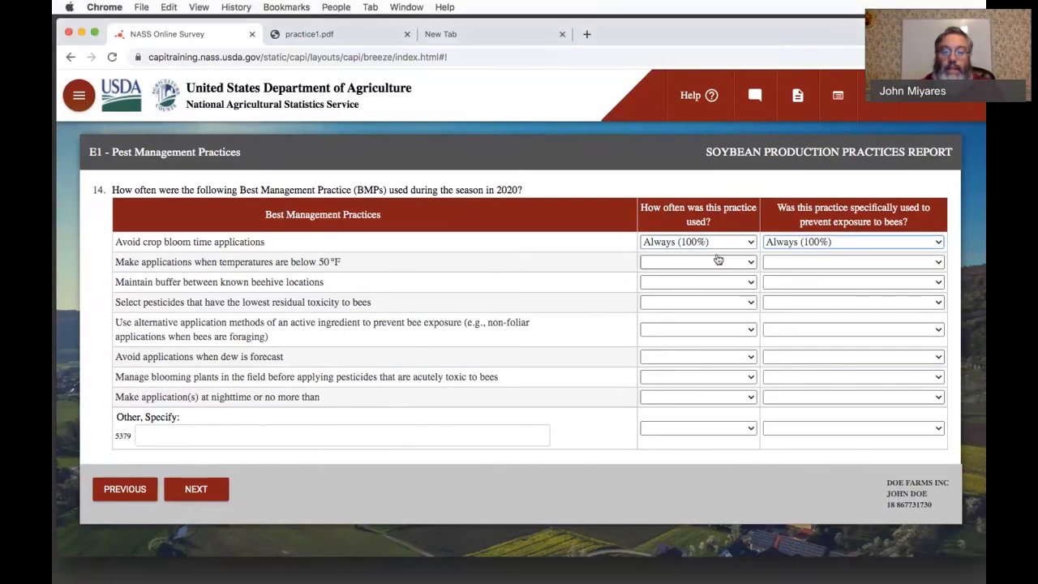
left_click(717, 266)
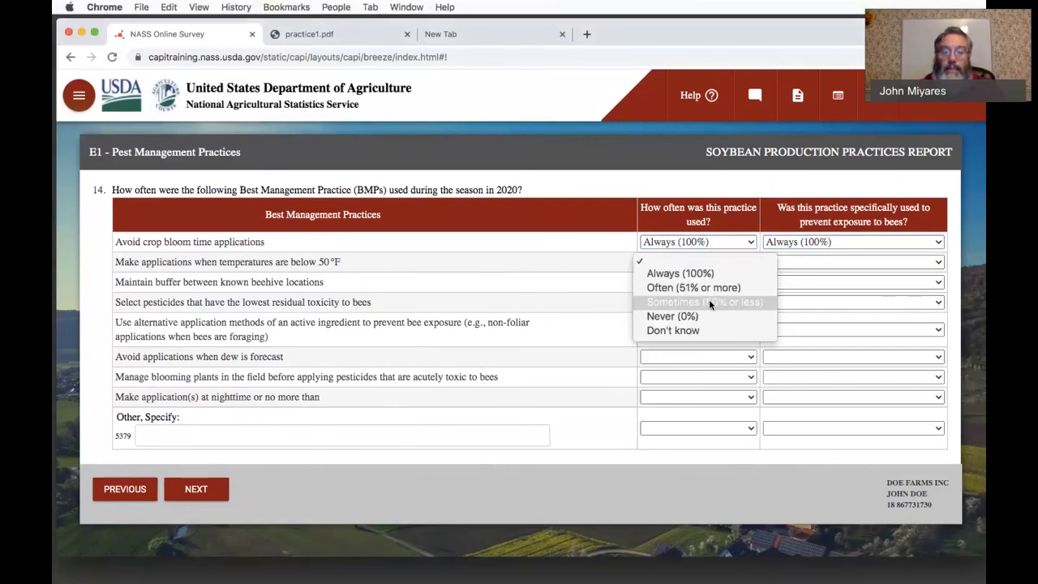
left_click(708, 300)
left_click(788, 262)
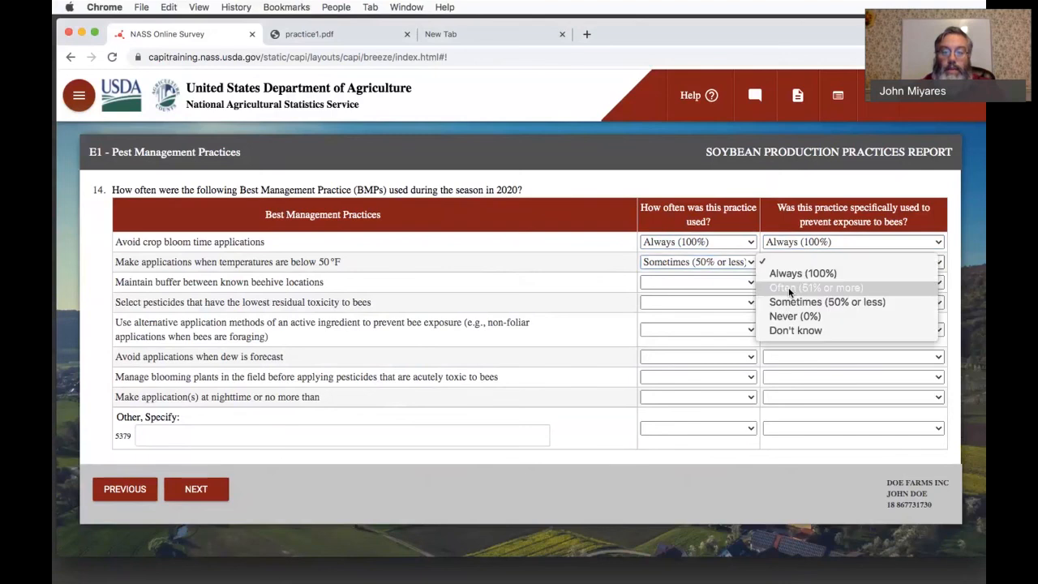
left_click(795, 315)
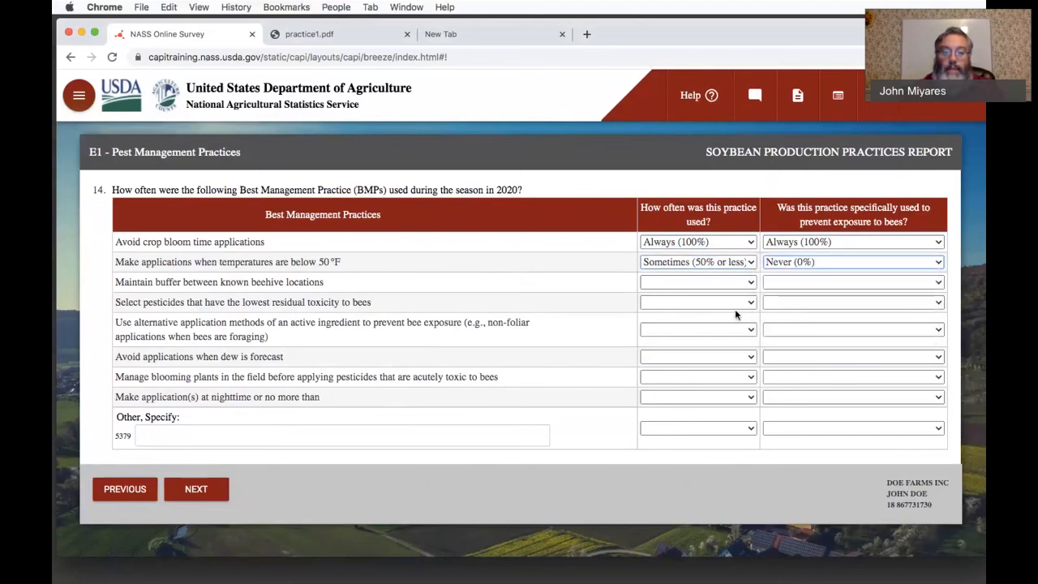
- Set the usage frequency to Never (0%) for maintaining a beehive buffer and for selecting pesticides with the lowest residual toxicity to bees
left_click(696, 284)
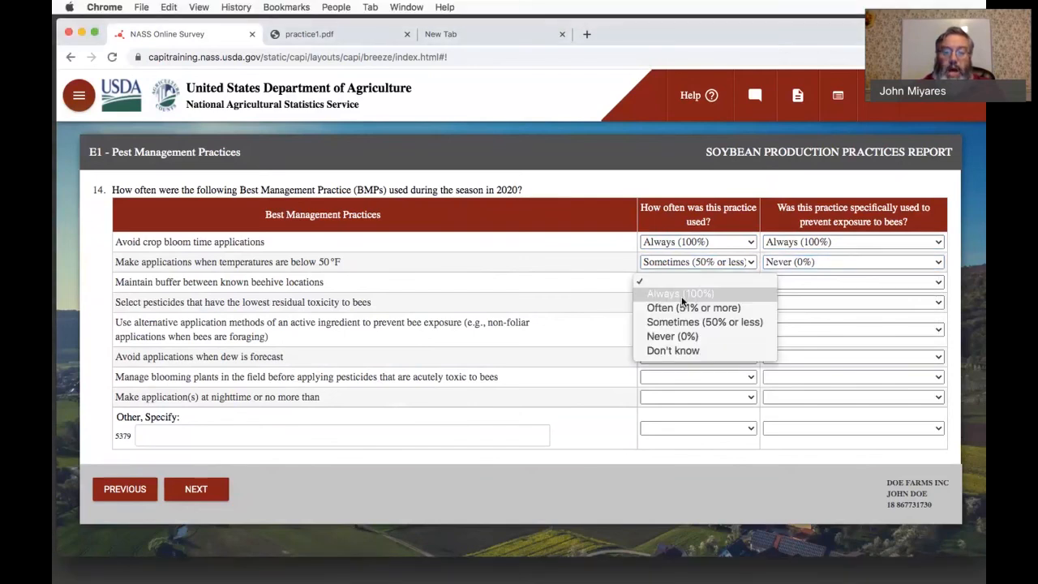
left_click(679, 338)
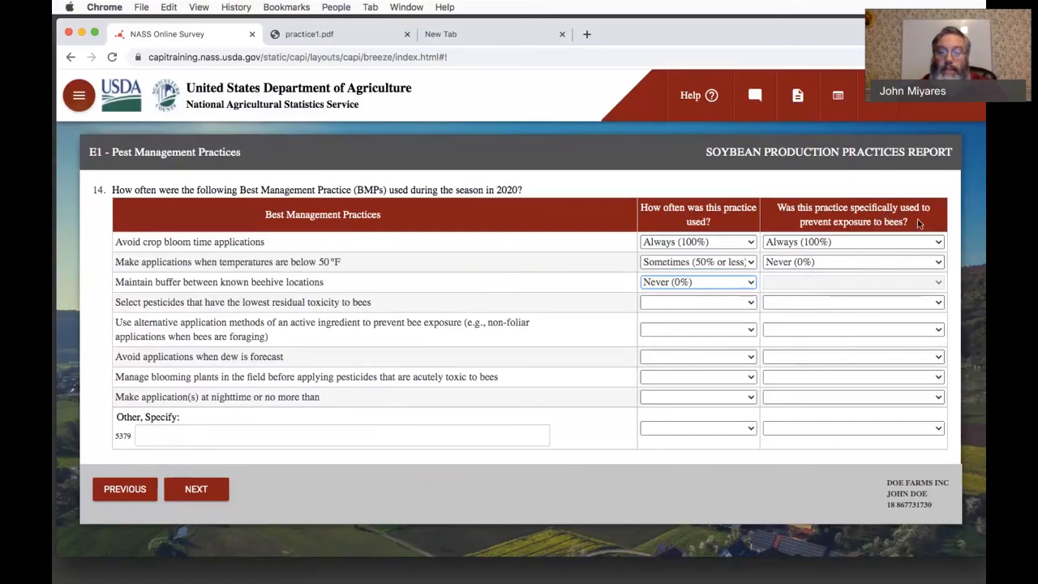
left_click(720, 302)
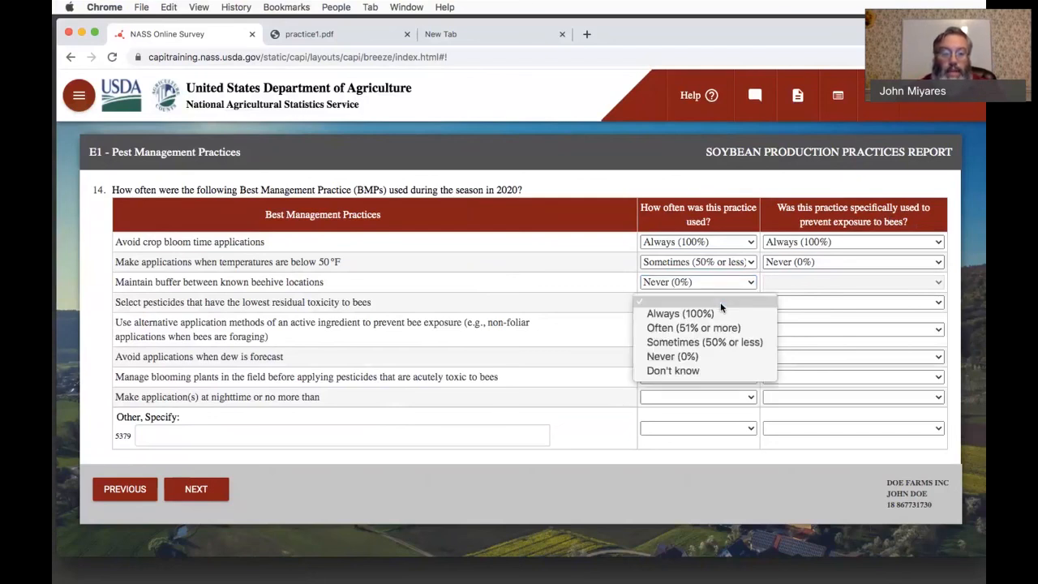
left_click(728, 362)
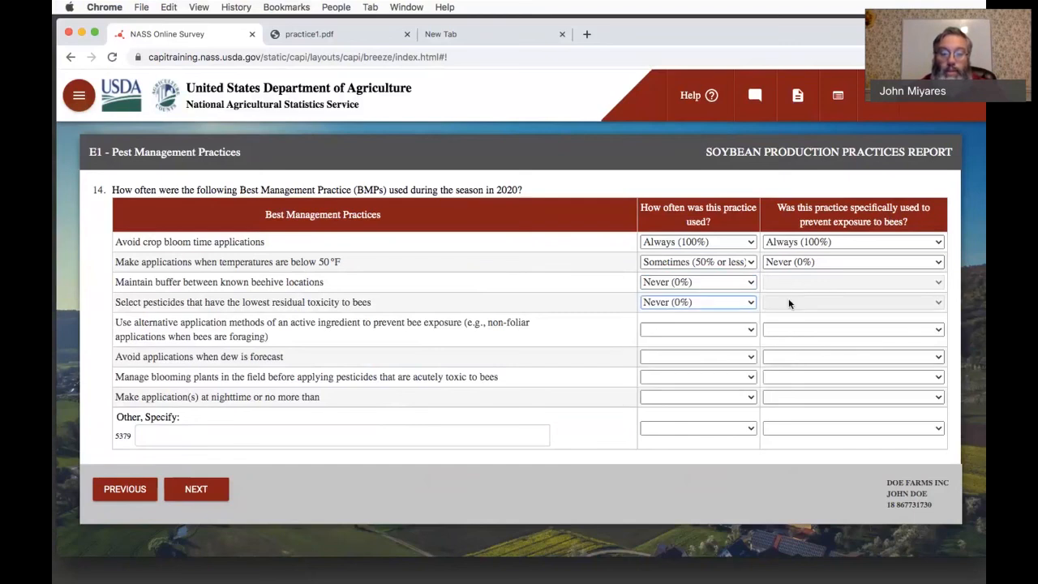
- Set the usage frequency of alternative application methods to prevent bee exposure to Don't know
left_click(696, 327)
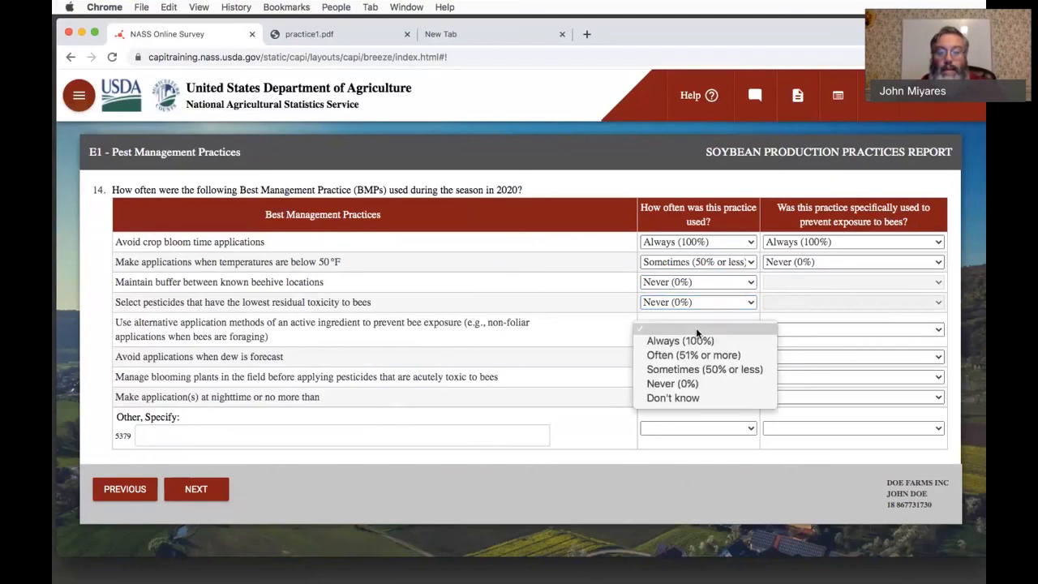
left_click(695, 399)
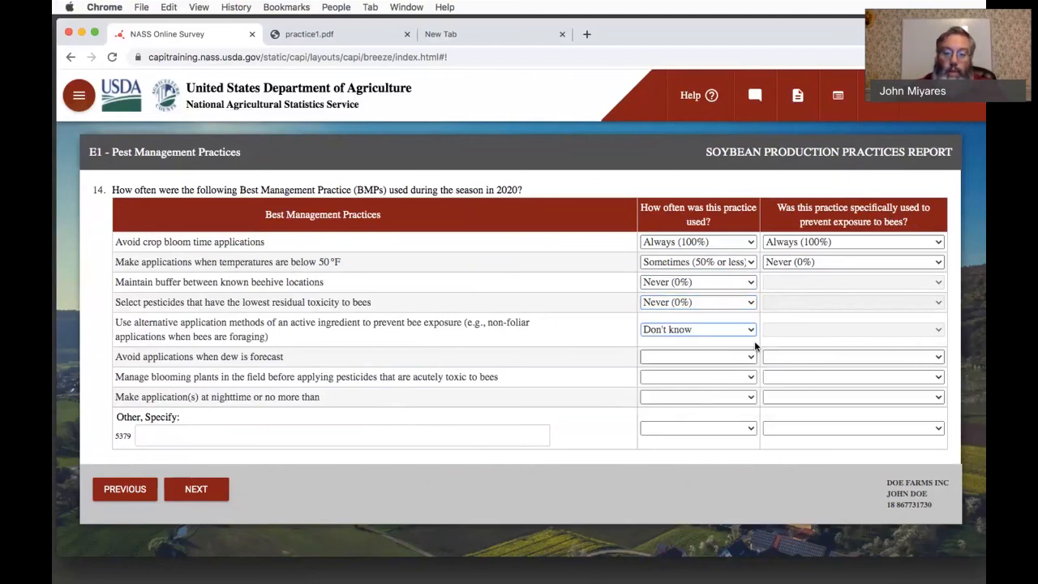
left_click(801, 348)
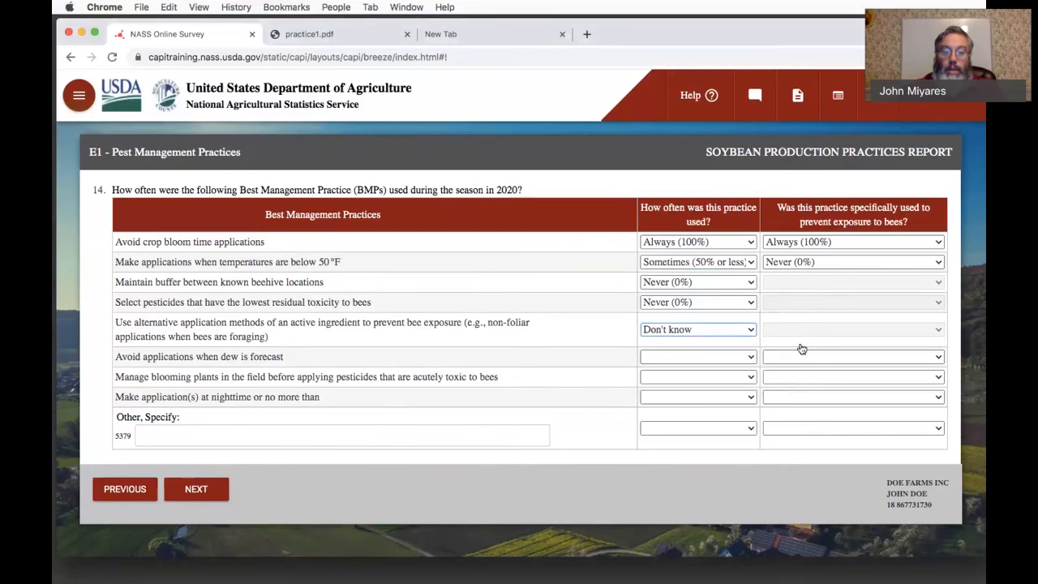
- For avoiding applications when dew is forecast, set the usage frequency to Always (100%) and the bee exposure prevention answer to Never (0%)
left_click(684, 357)
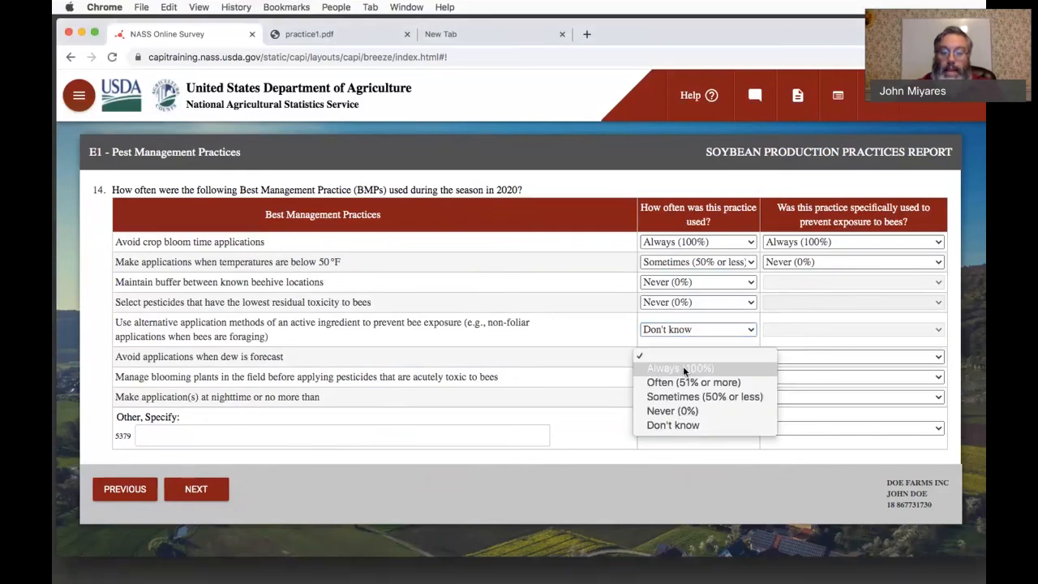
left_click(683, 367)
left_click(784, 356)
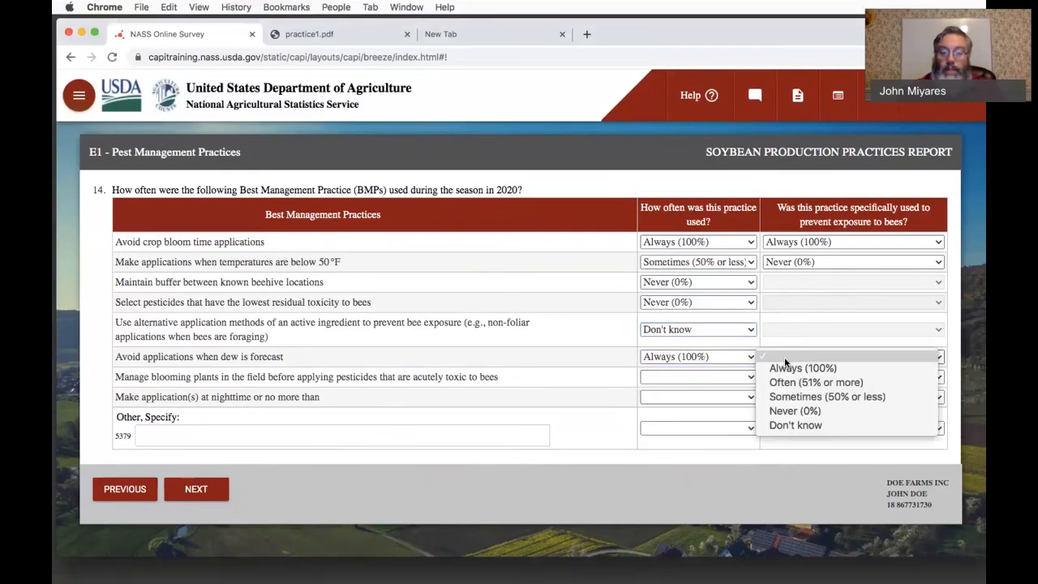
left_click(790, 410)
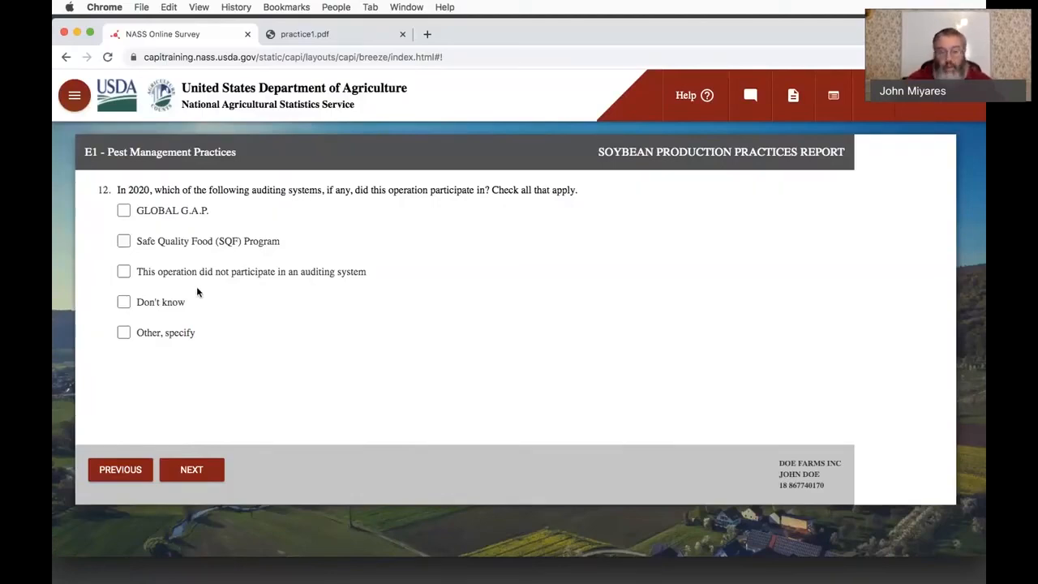
- Answer the auditing systems question with only "This operation did not participate in an auditing system", checking it against practice1.pdf, and continue to the Conclusion
left_click(130, 273)
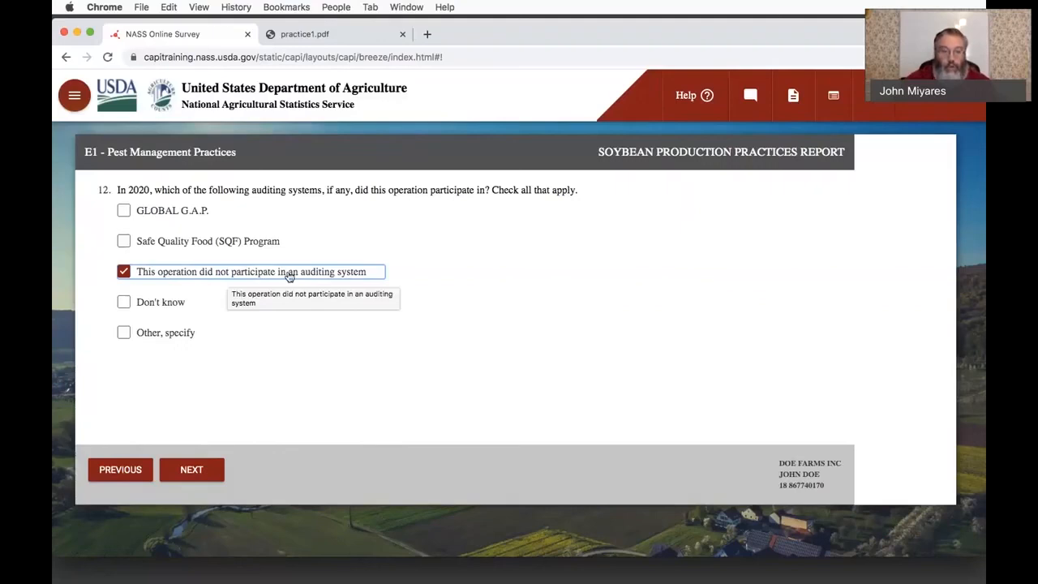
left_click(308, 39)
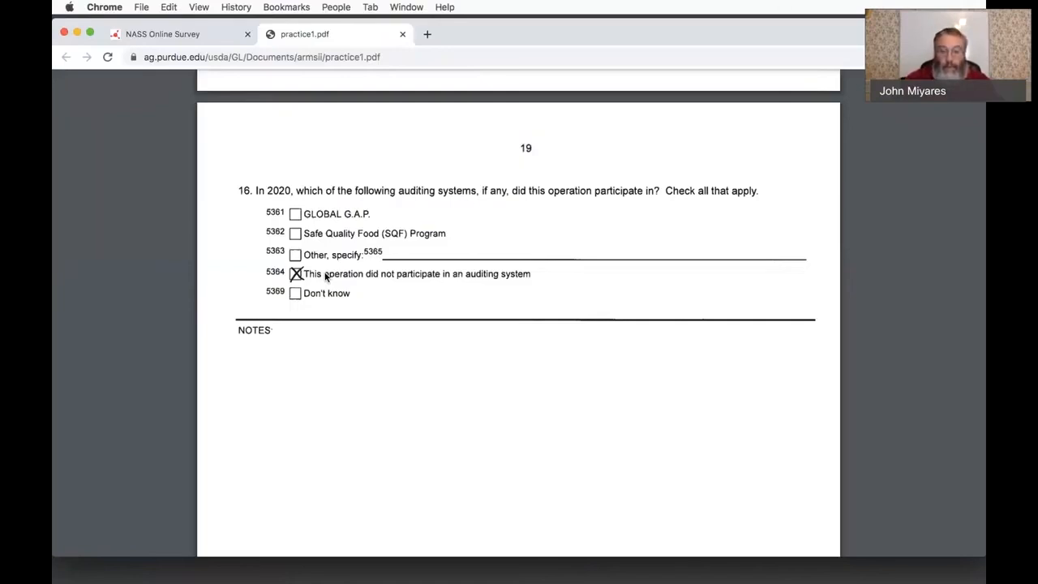
left_click(180, 35)
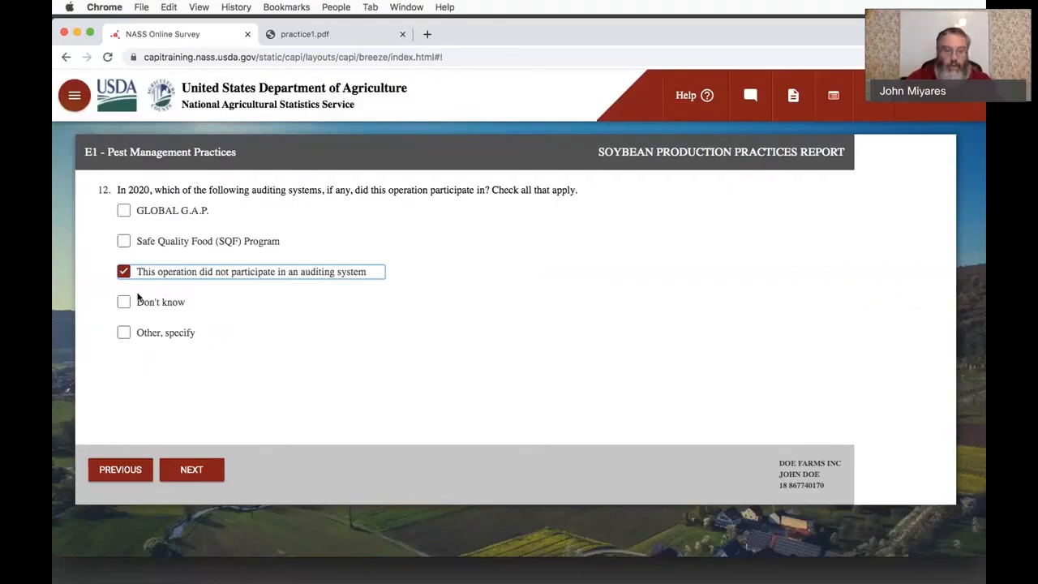
left_click(125, 304)
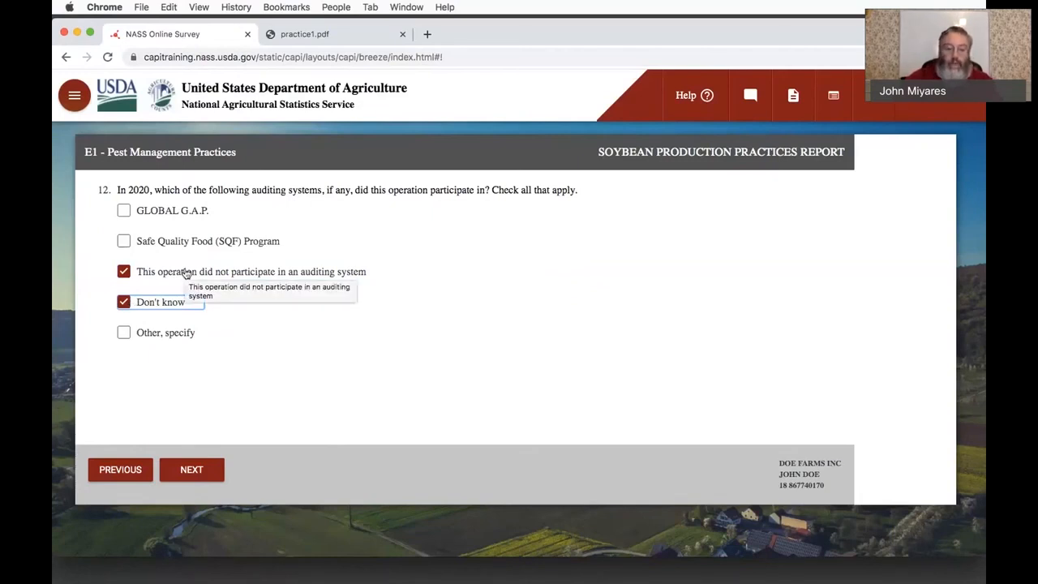
left_click(131, 305)
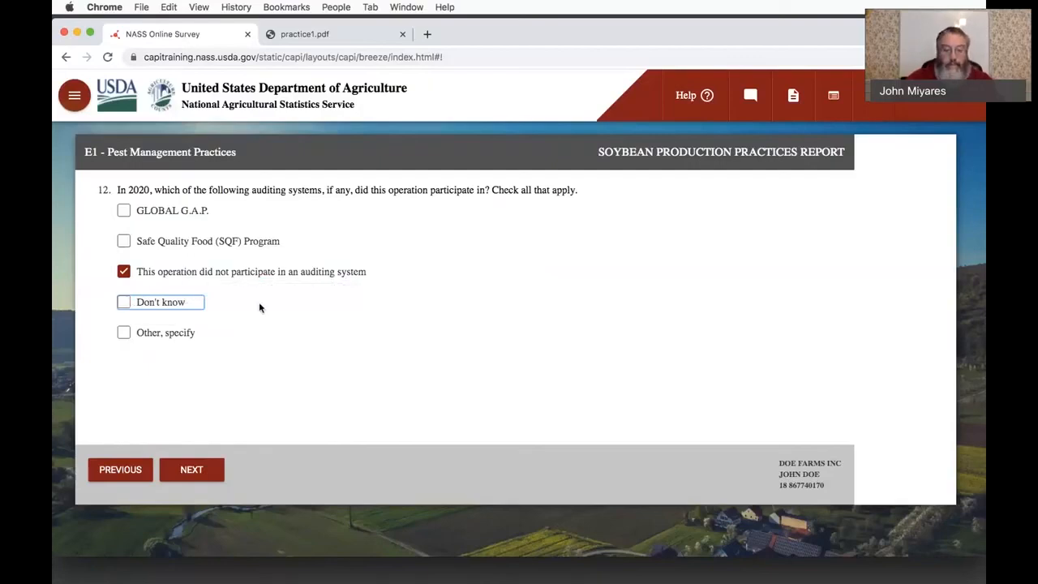
left_click(193, 468)
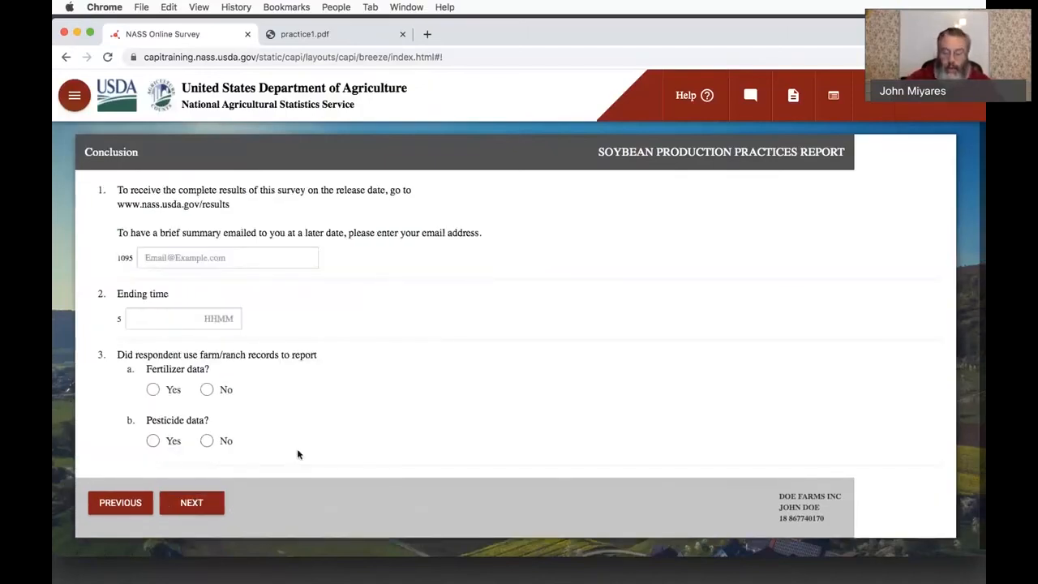
- Enter the respondent's email address for receiving the brief survey summary
left_click(243, 261)
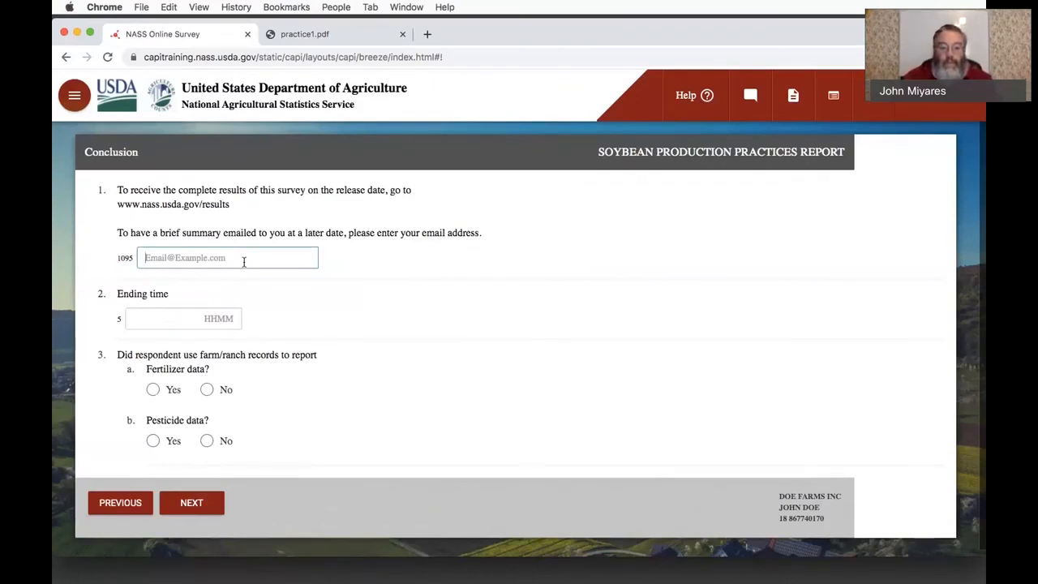
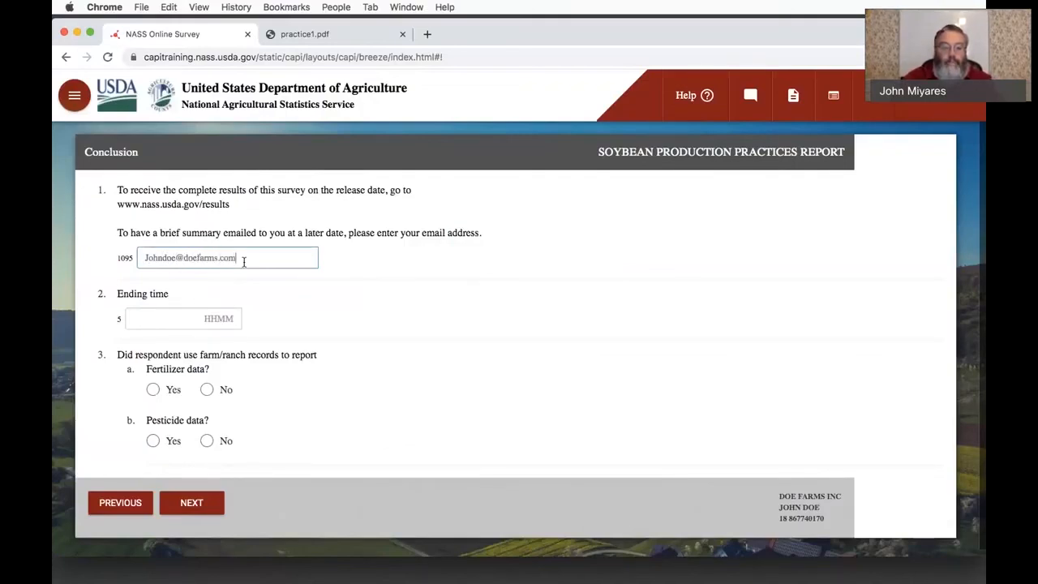
- Set the interview's ending time to 1200
left_click(206, 318)
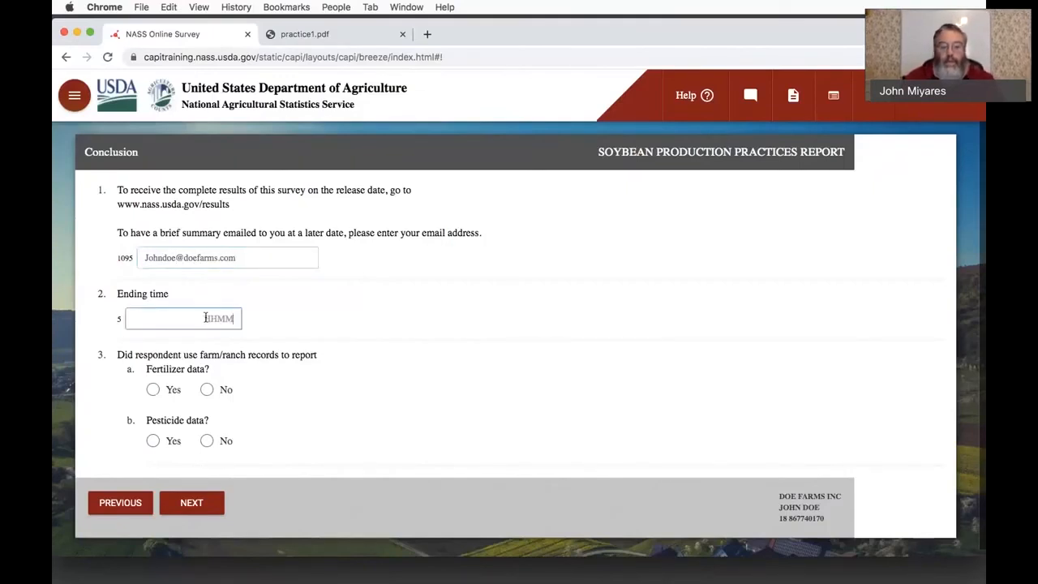
type("1200")
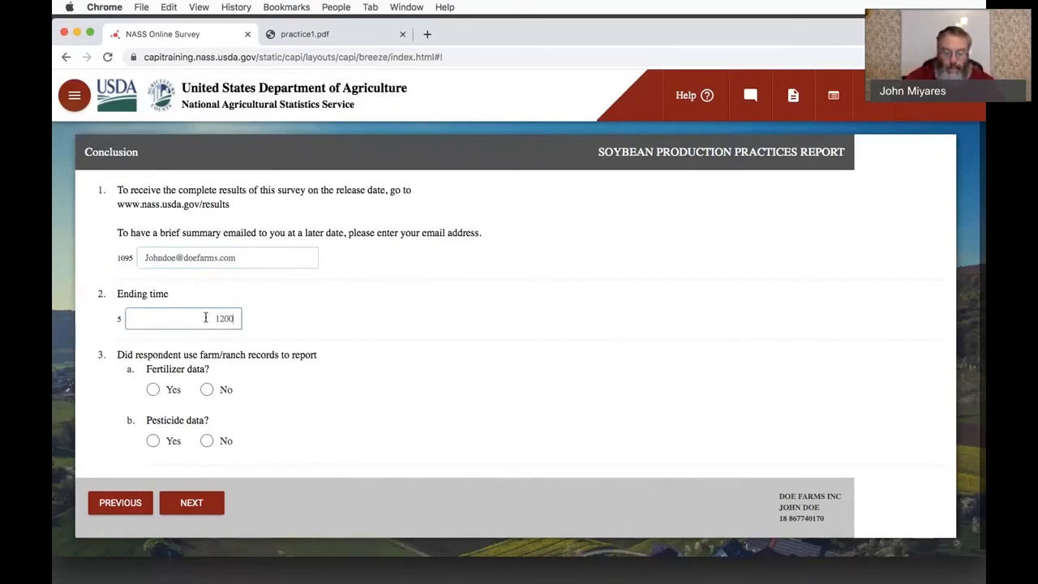
- Answer Yes to farm/ranch records being used for both fertilizer and pesticide data, and continue to the contact details page
left_click(154, 390)
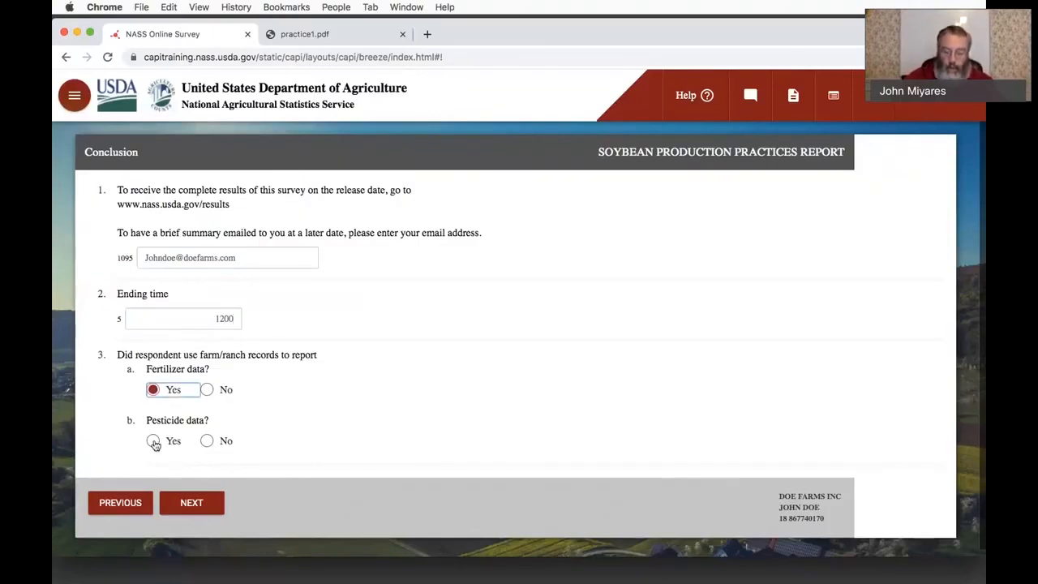
left_click(154, 442)
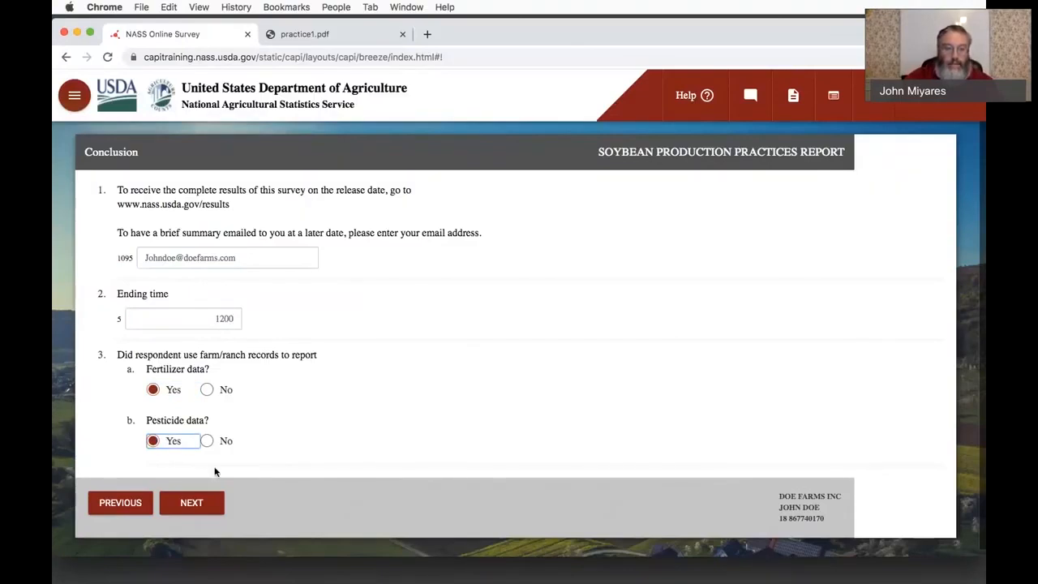
left_click(259, 447)
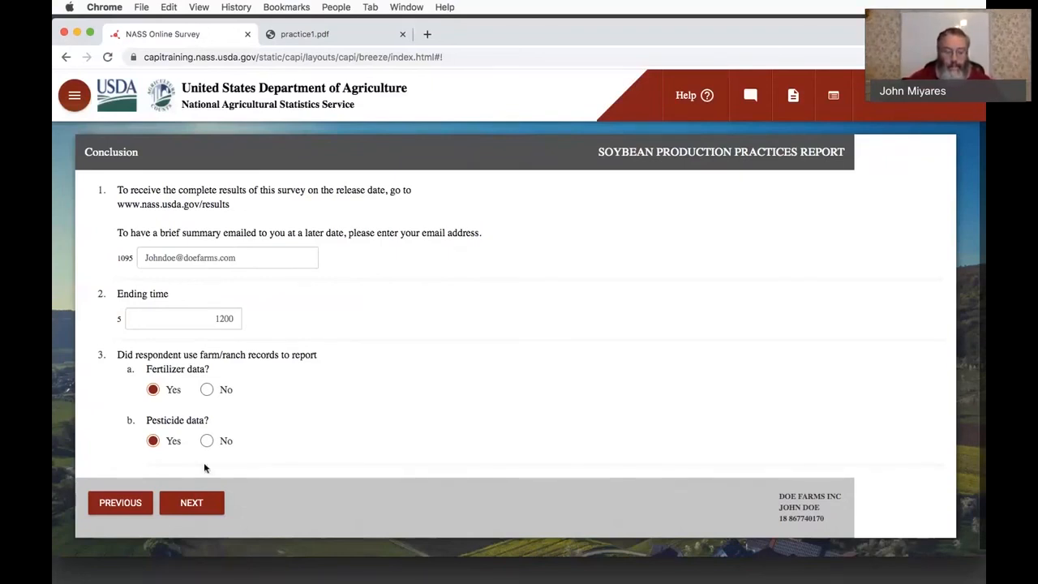
left_click(189, 503)
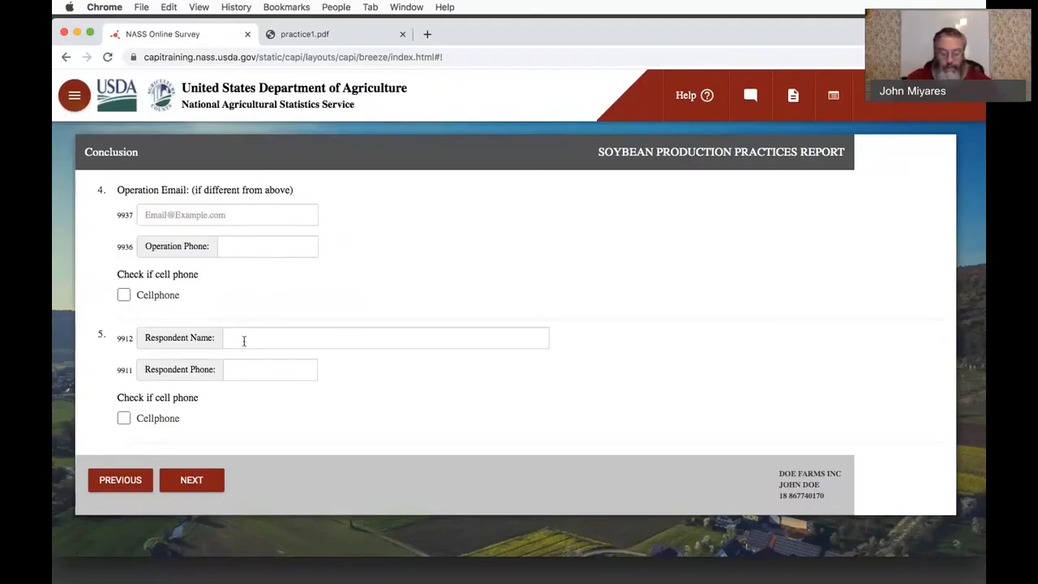
- Skip the contact details, and set Response to Completed, Respondent to Operator/Manager and Respondent Mode to Telephone on Paper before continuing to survey submission
left_click(201, 480)
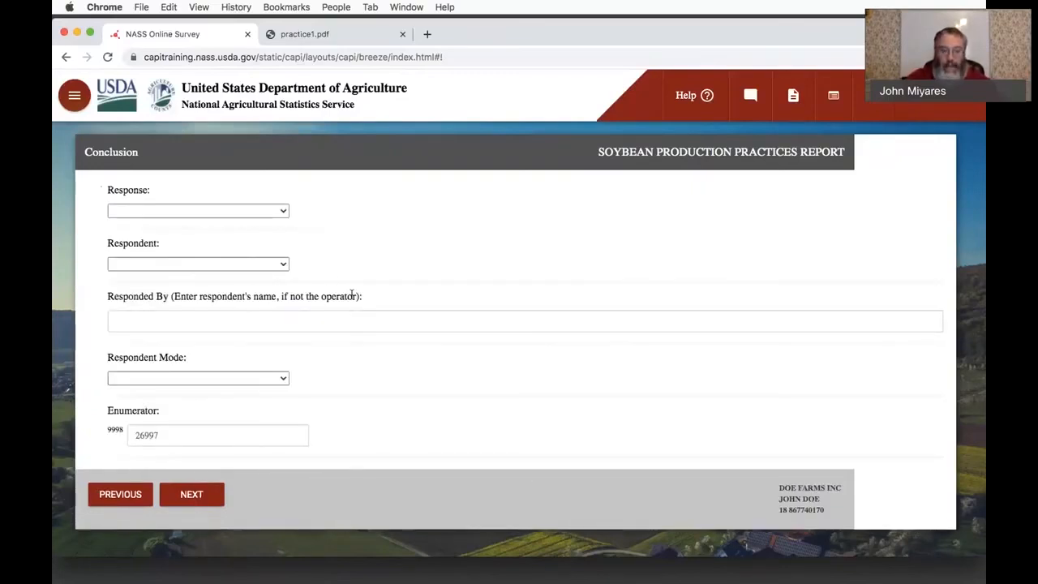
left_click(226, 211)
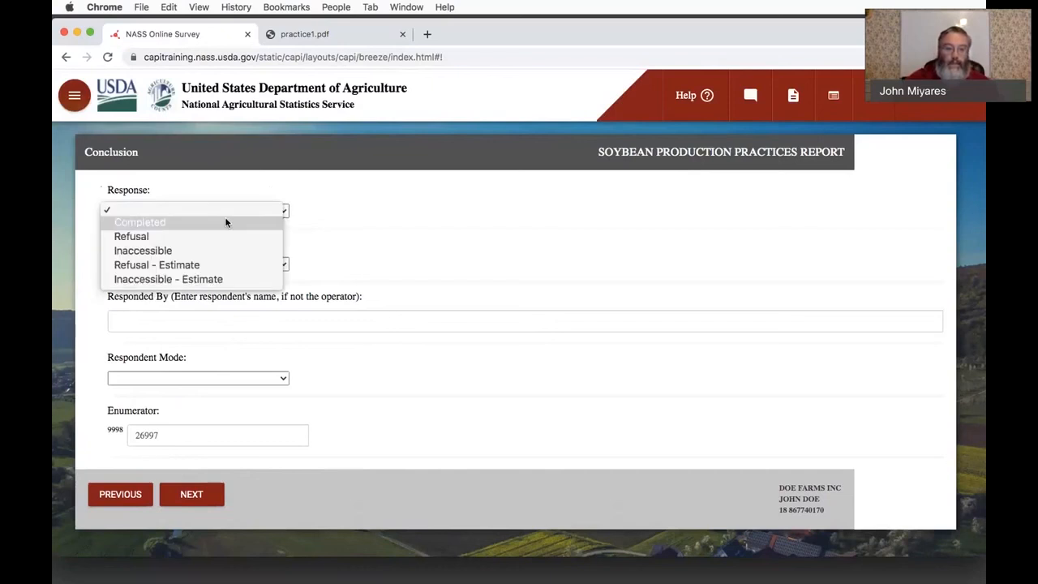
left_click(225, 222)
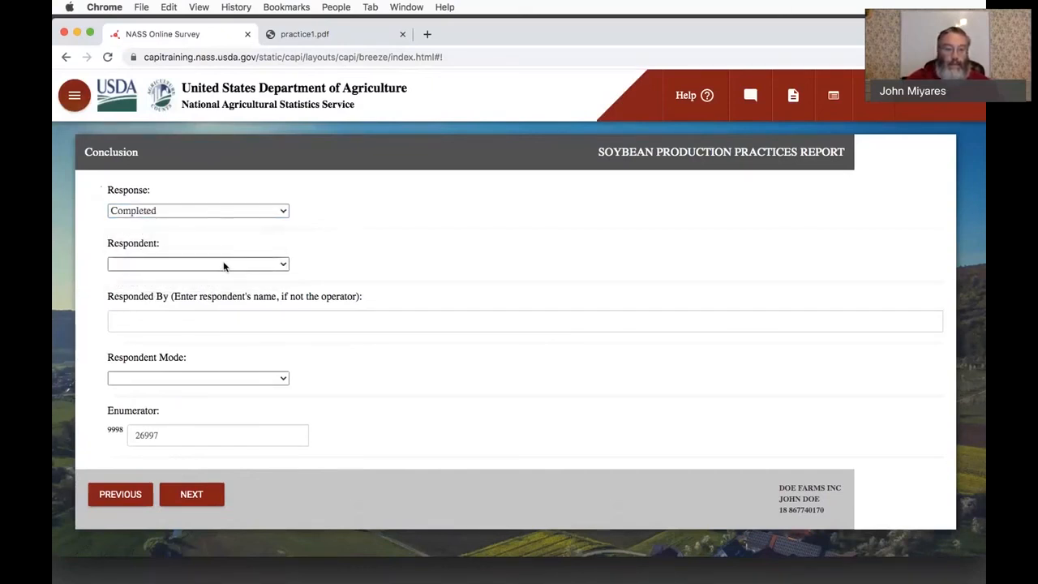
left_click(224, 265)
left_click(223, 276)
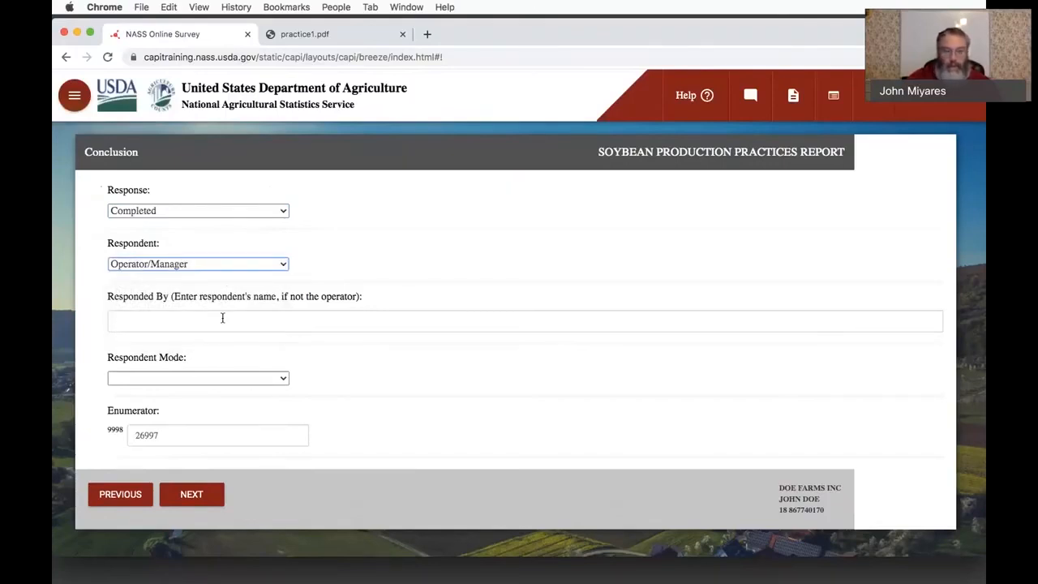
left_click(214, 378)
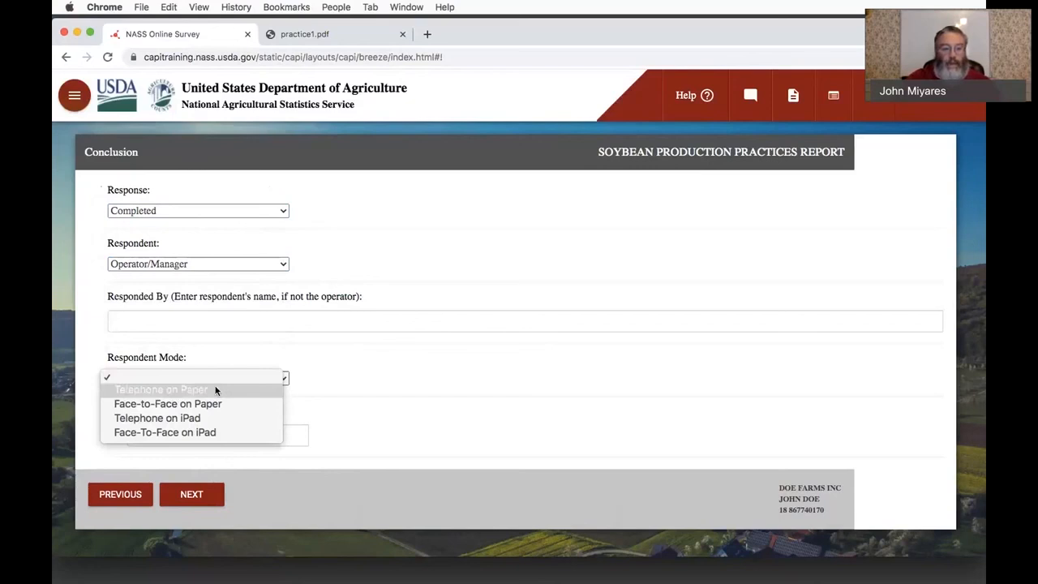
left_click(219, 386)
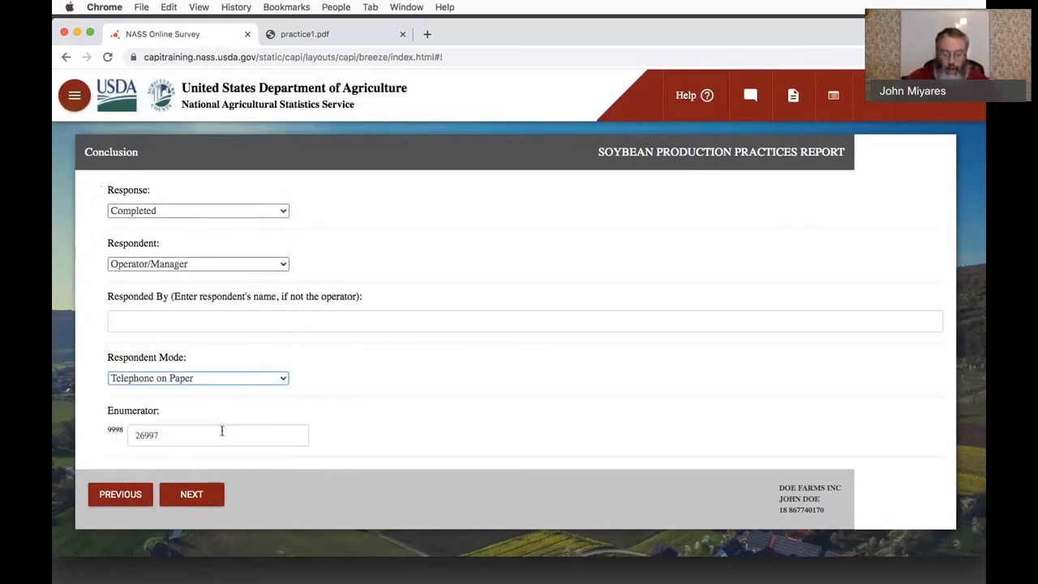
left_click(192, 495)
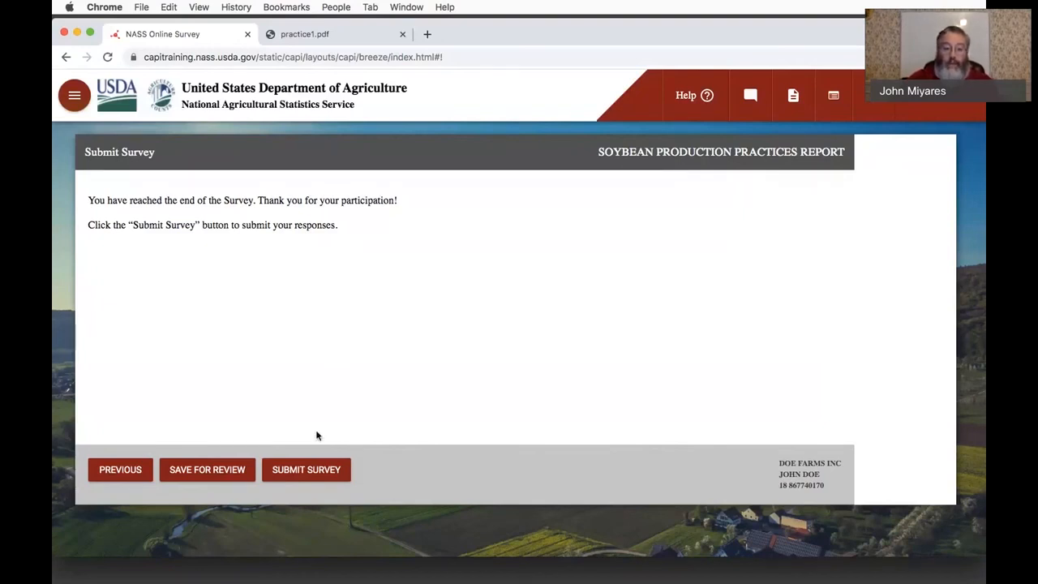
- Start submitting the survey and cancel at the submission confirmation
left_click(310, 472)
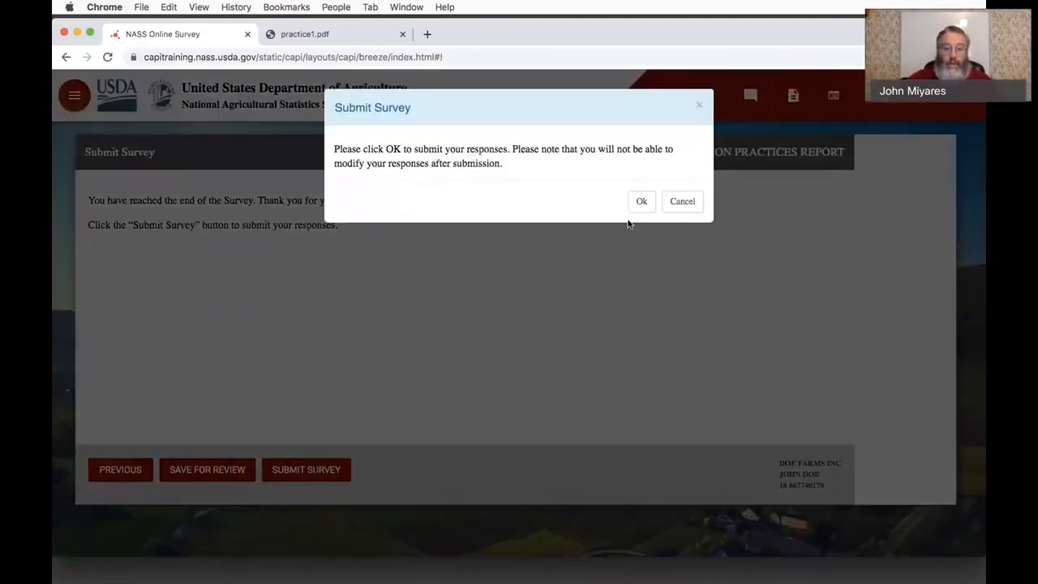
left_click(680, 203)
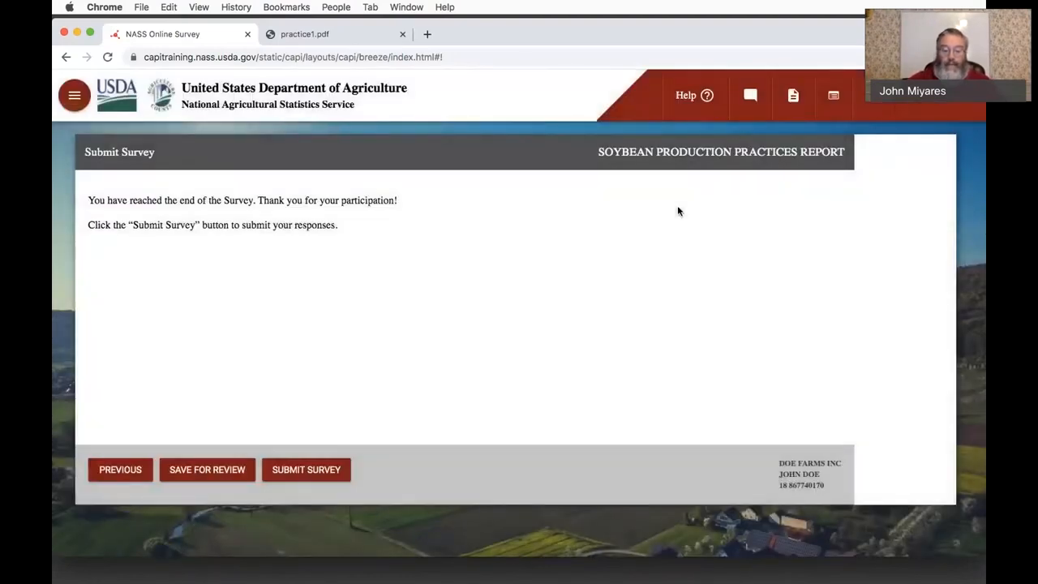